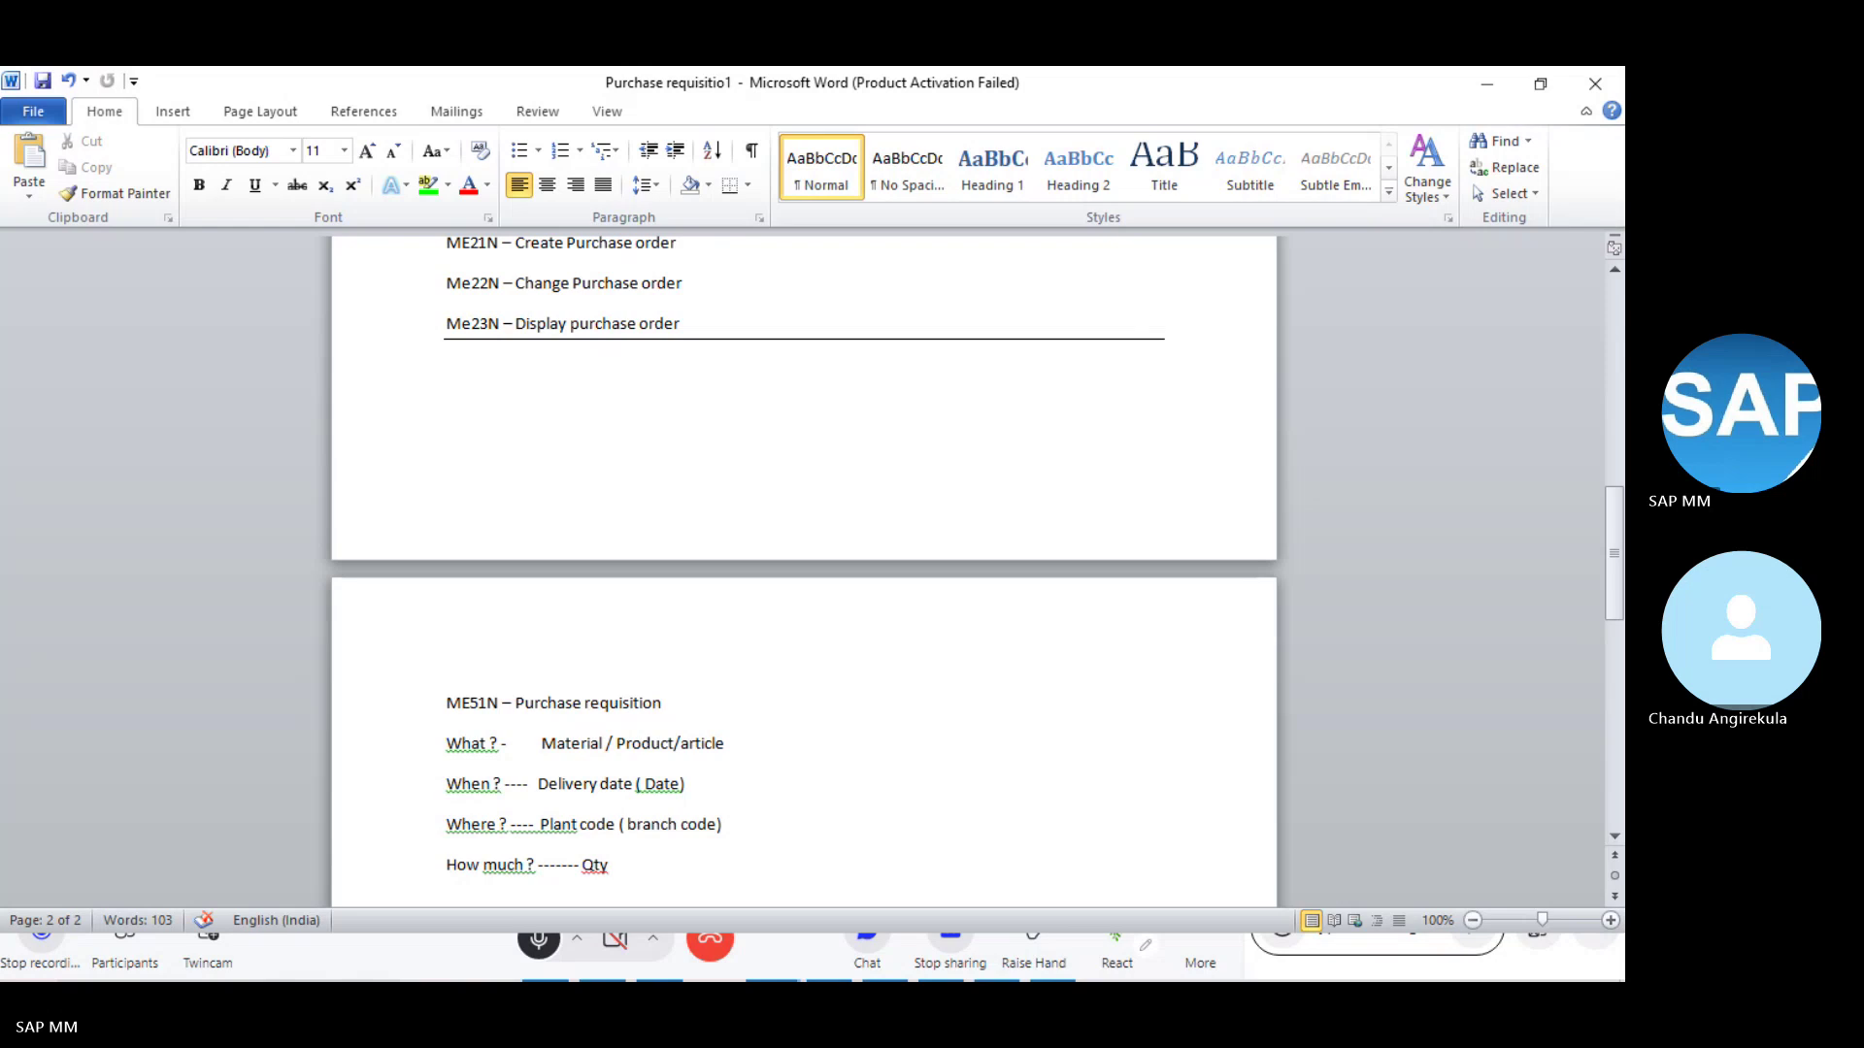
- Add 'Material --- 100-200' and 'Plant - 1100' lines below the Qty line in the Word notes
{"action": "key", "text": "Return"}
{"action": "key", "text": "Return"}
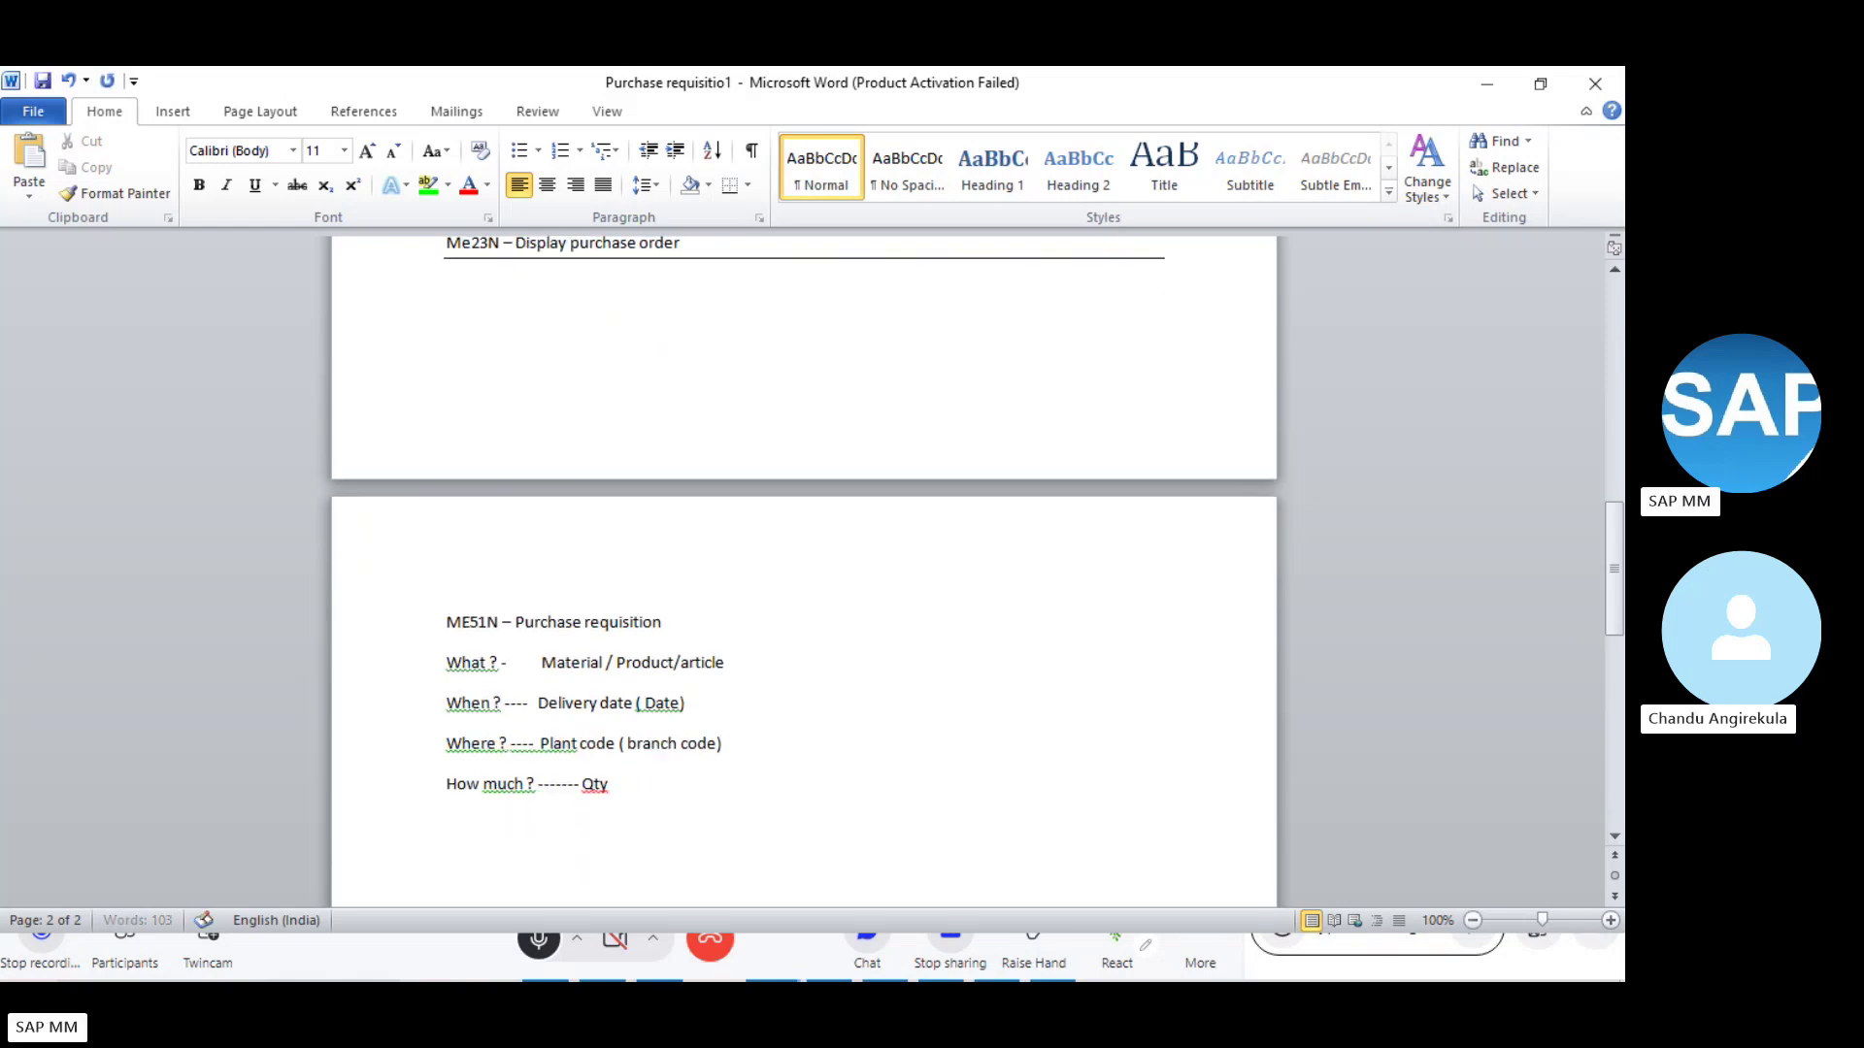
{"action": "type", "text": "Materail"}
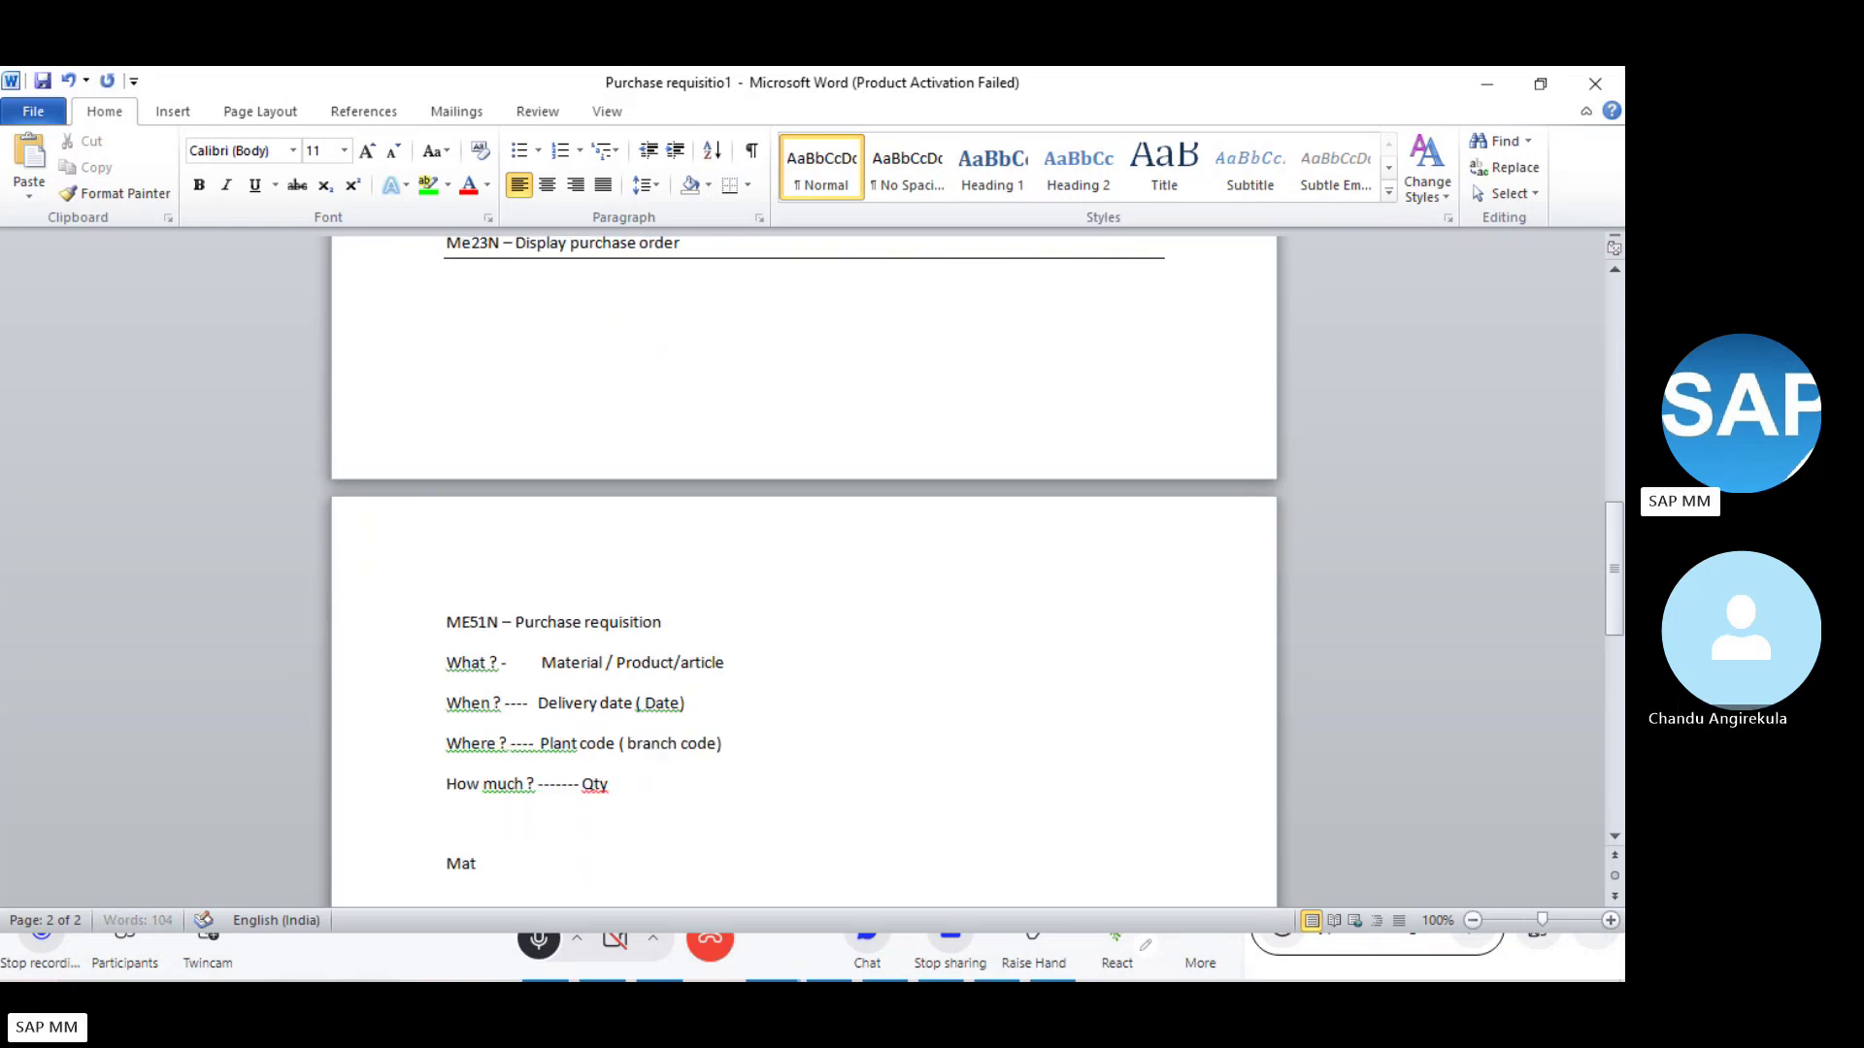
{"action": "key", "text": "BackSpace"}
{"action": "key", "text": "BackSpace"}
{"action": "key", "text": "BackSpace"}
{"action": "type", "text": "ial --- 10-"}
{"action": "key", "text": "BackSpace"}
{"action": "type", "text": "0-200"}
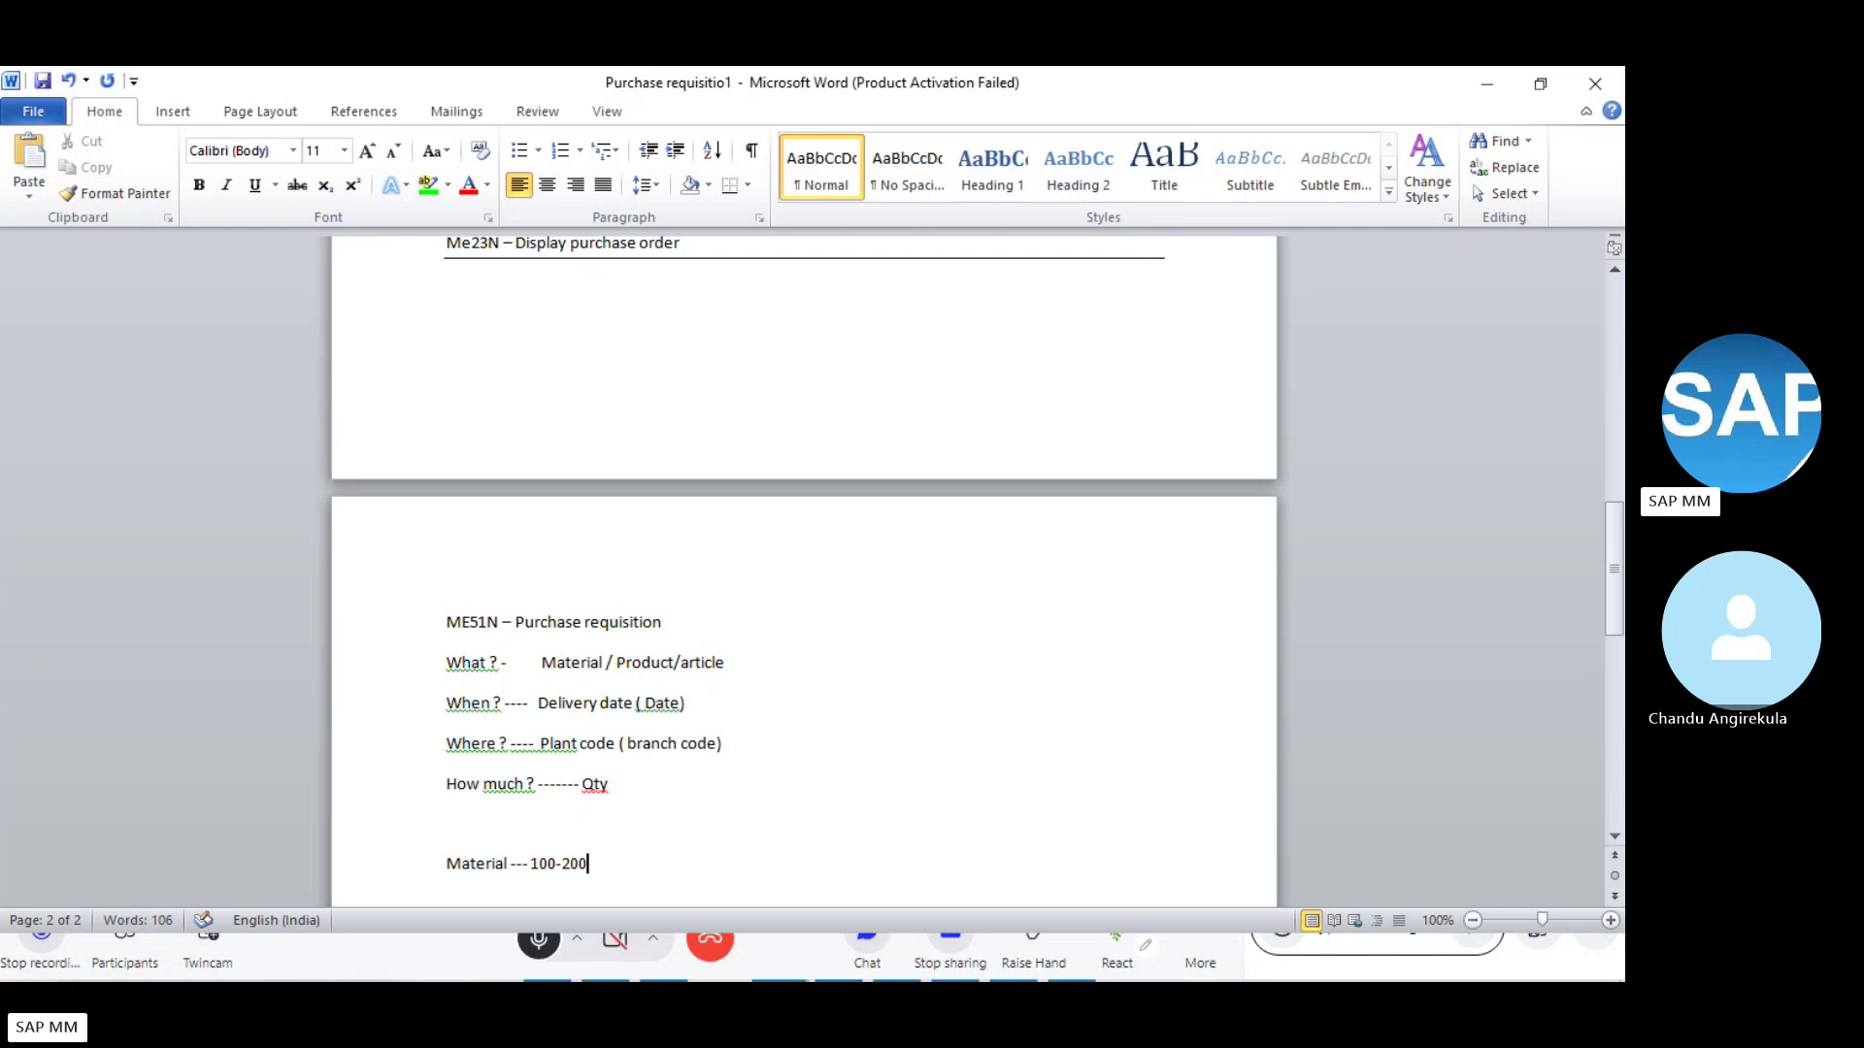
{"action": "key", "text": "Return"}
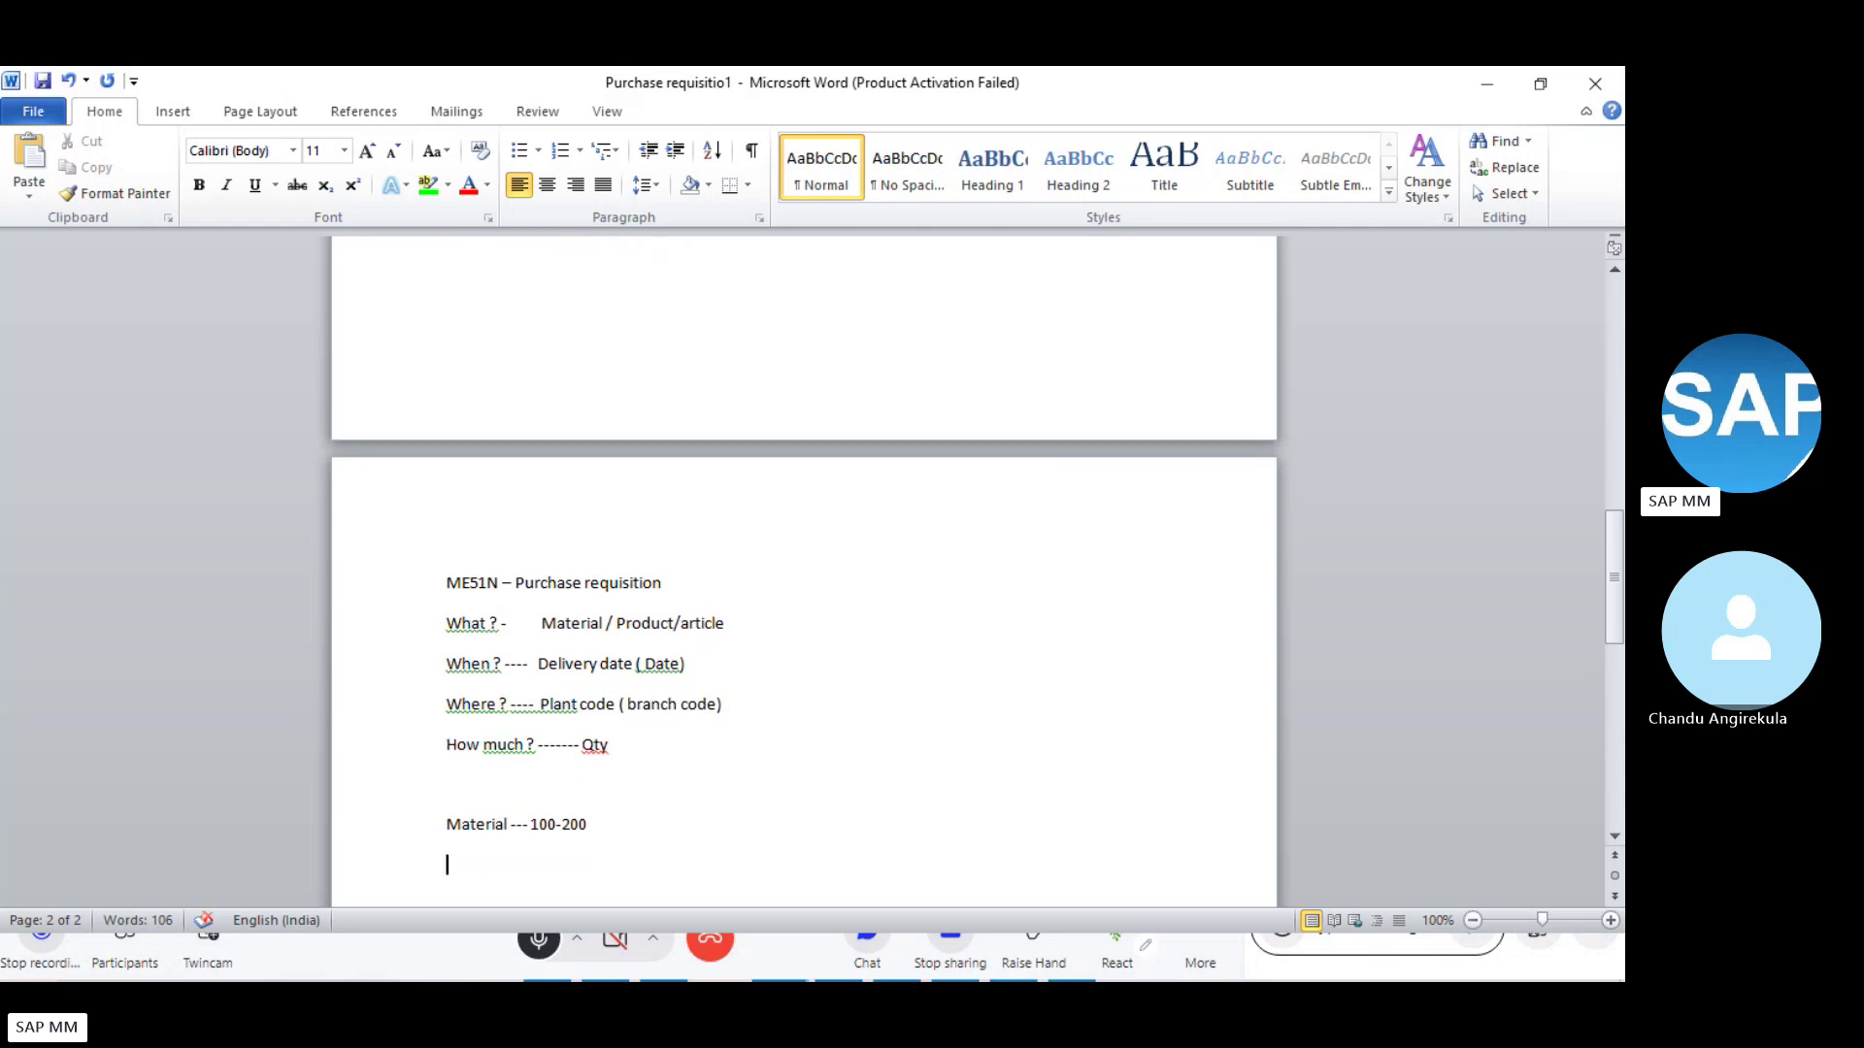
{"action": "type", "text": "Plant - 1100"}
- Add lines for Storage location - 0001, Purchase org - 1000 and Vendor - 1000
{"action": "key", "text": "Return"}
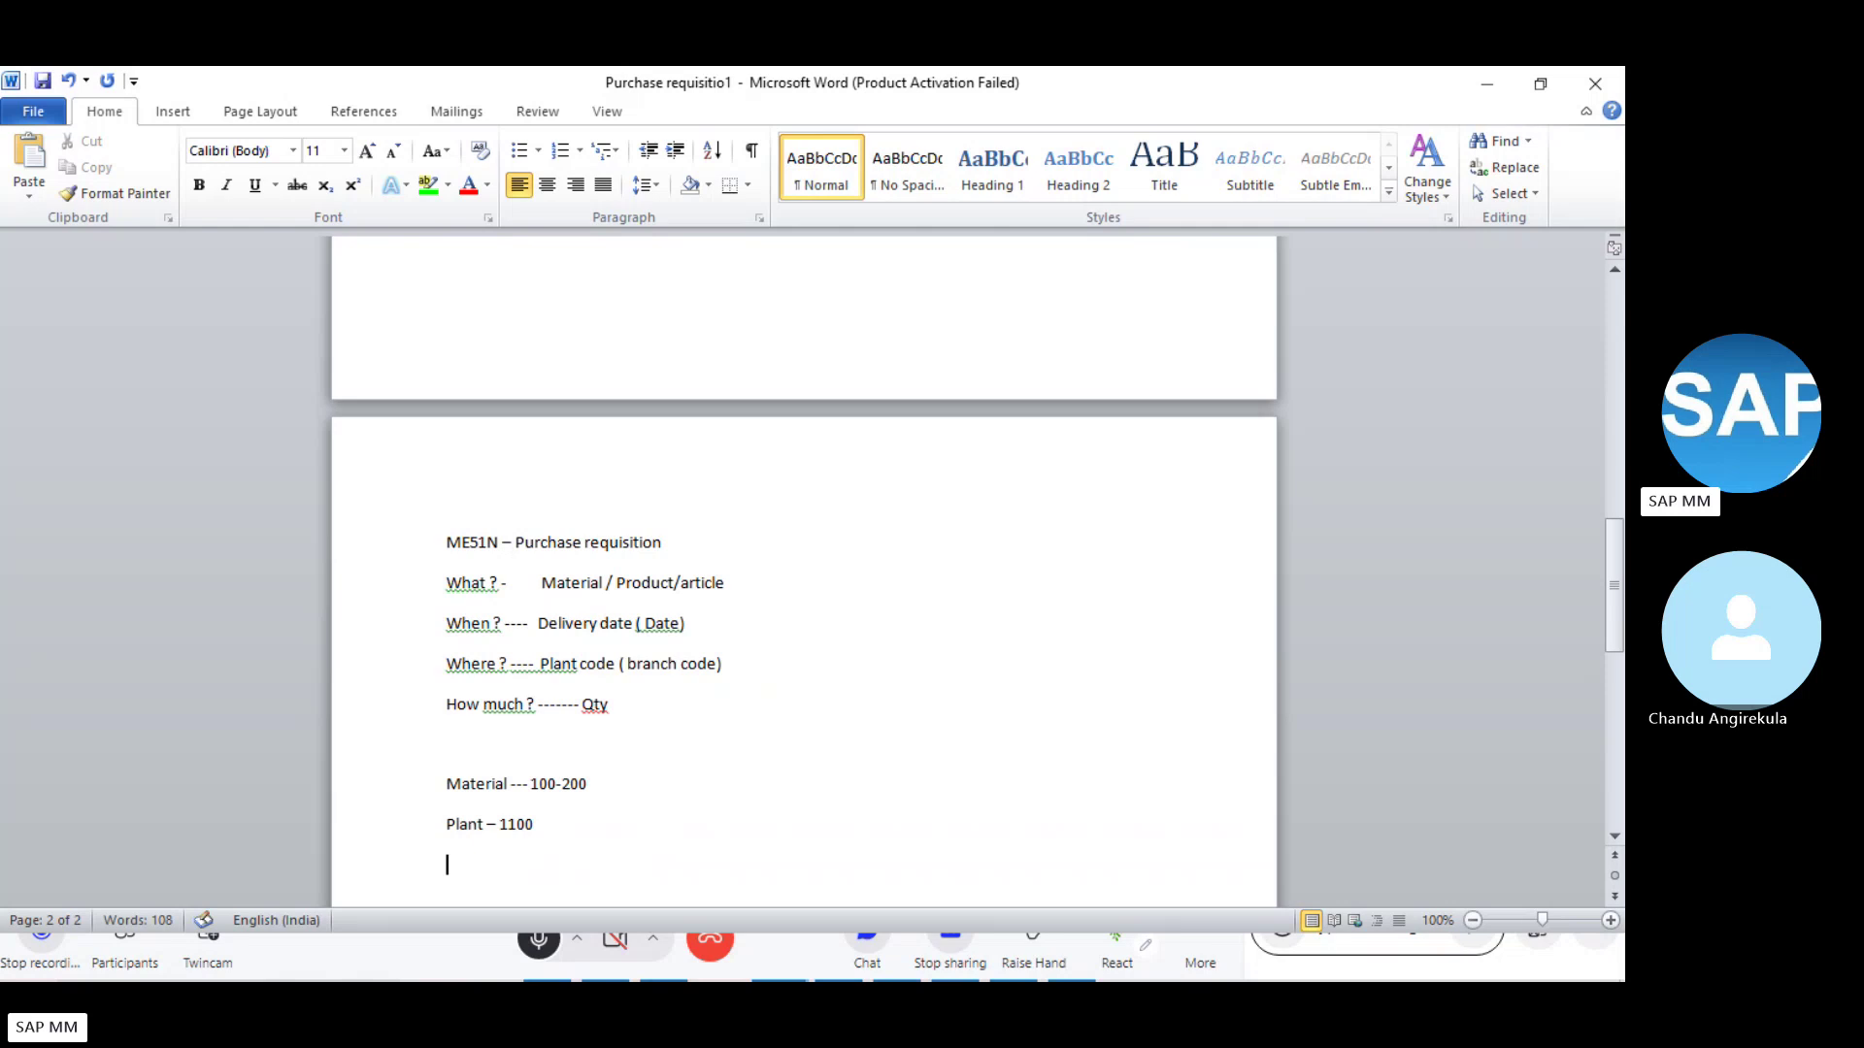
{"action": "type", "text": "Storage location - 0001"}
{"action": "key", "text": "Return"}
{"action": "type", "text": "Purc"}
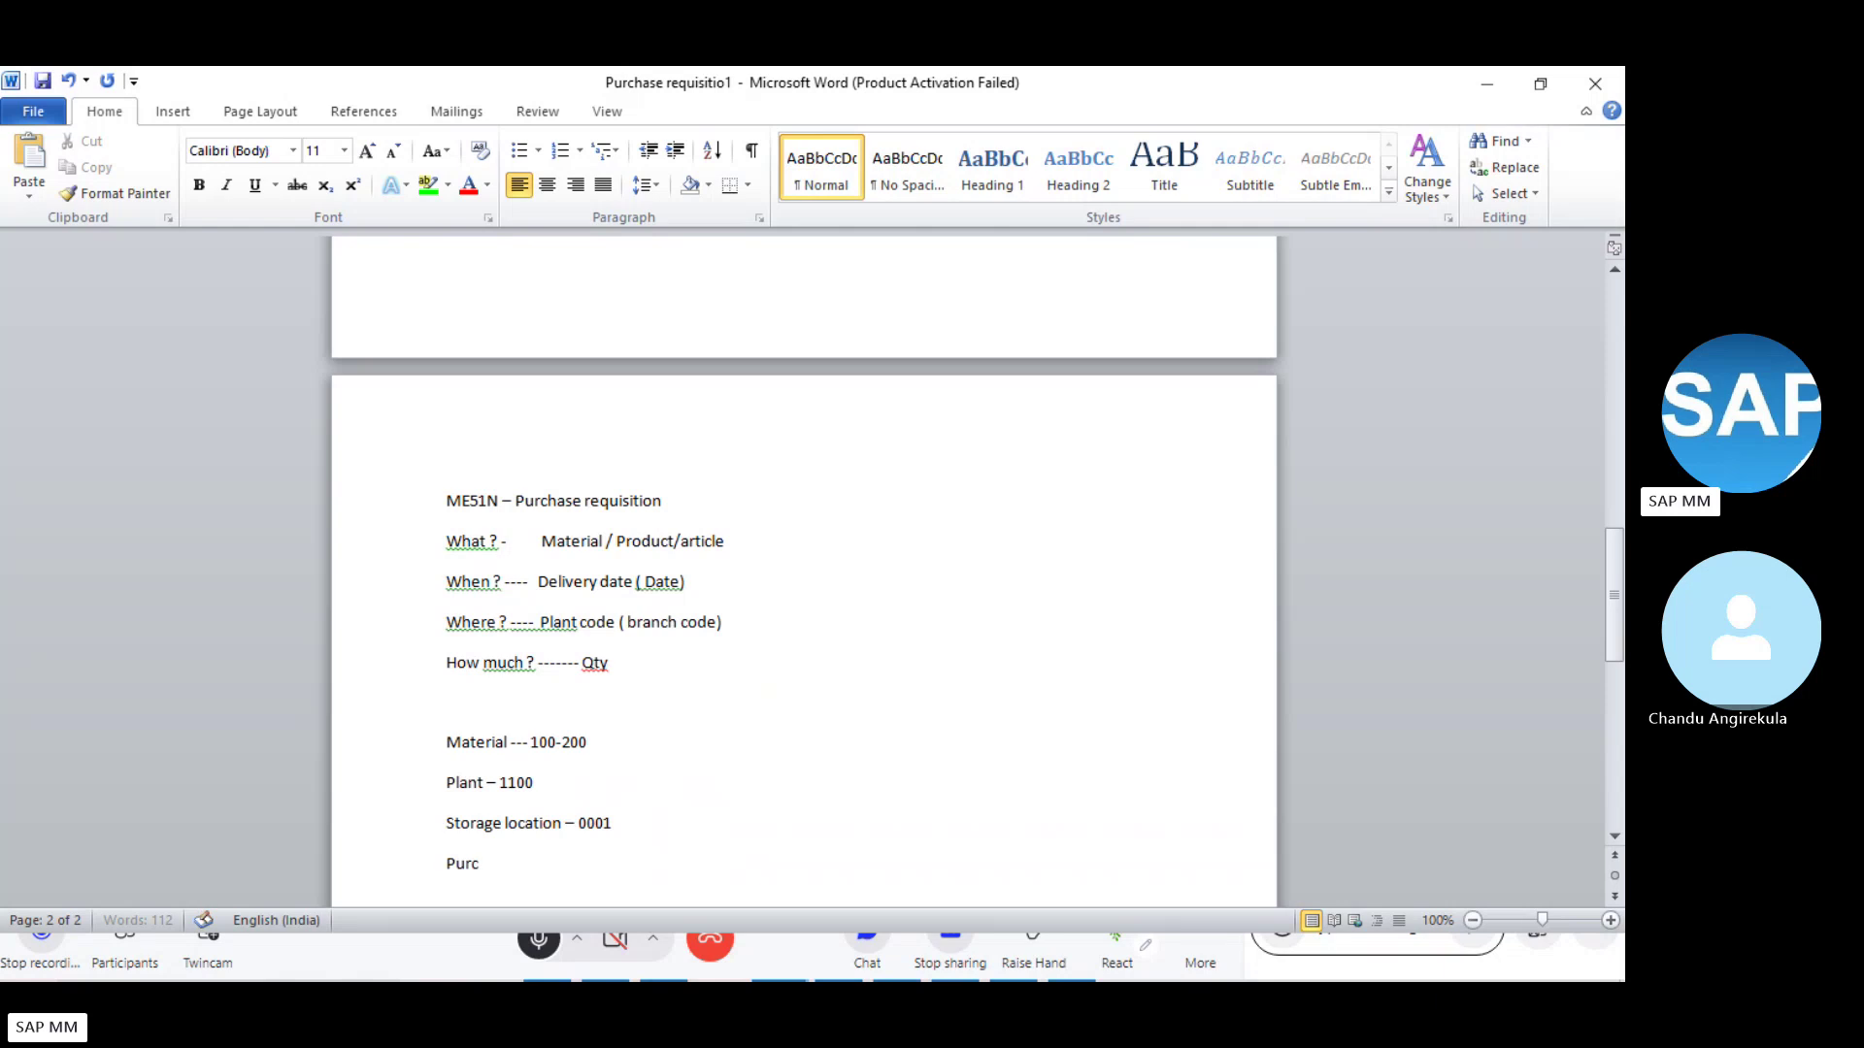
{"action": "type", "text": "hase r"}
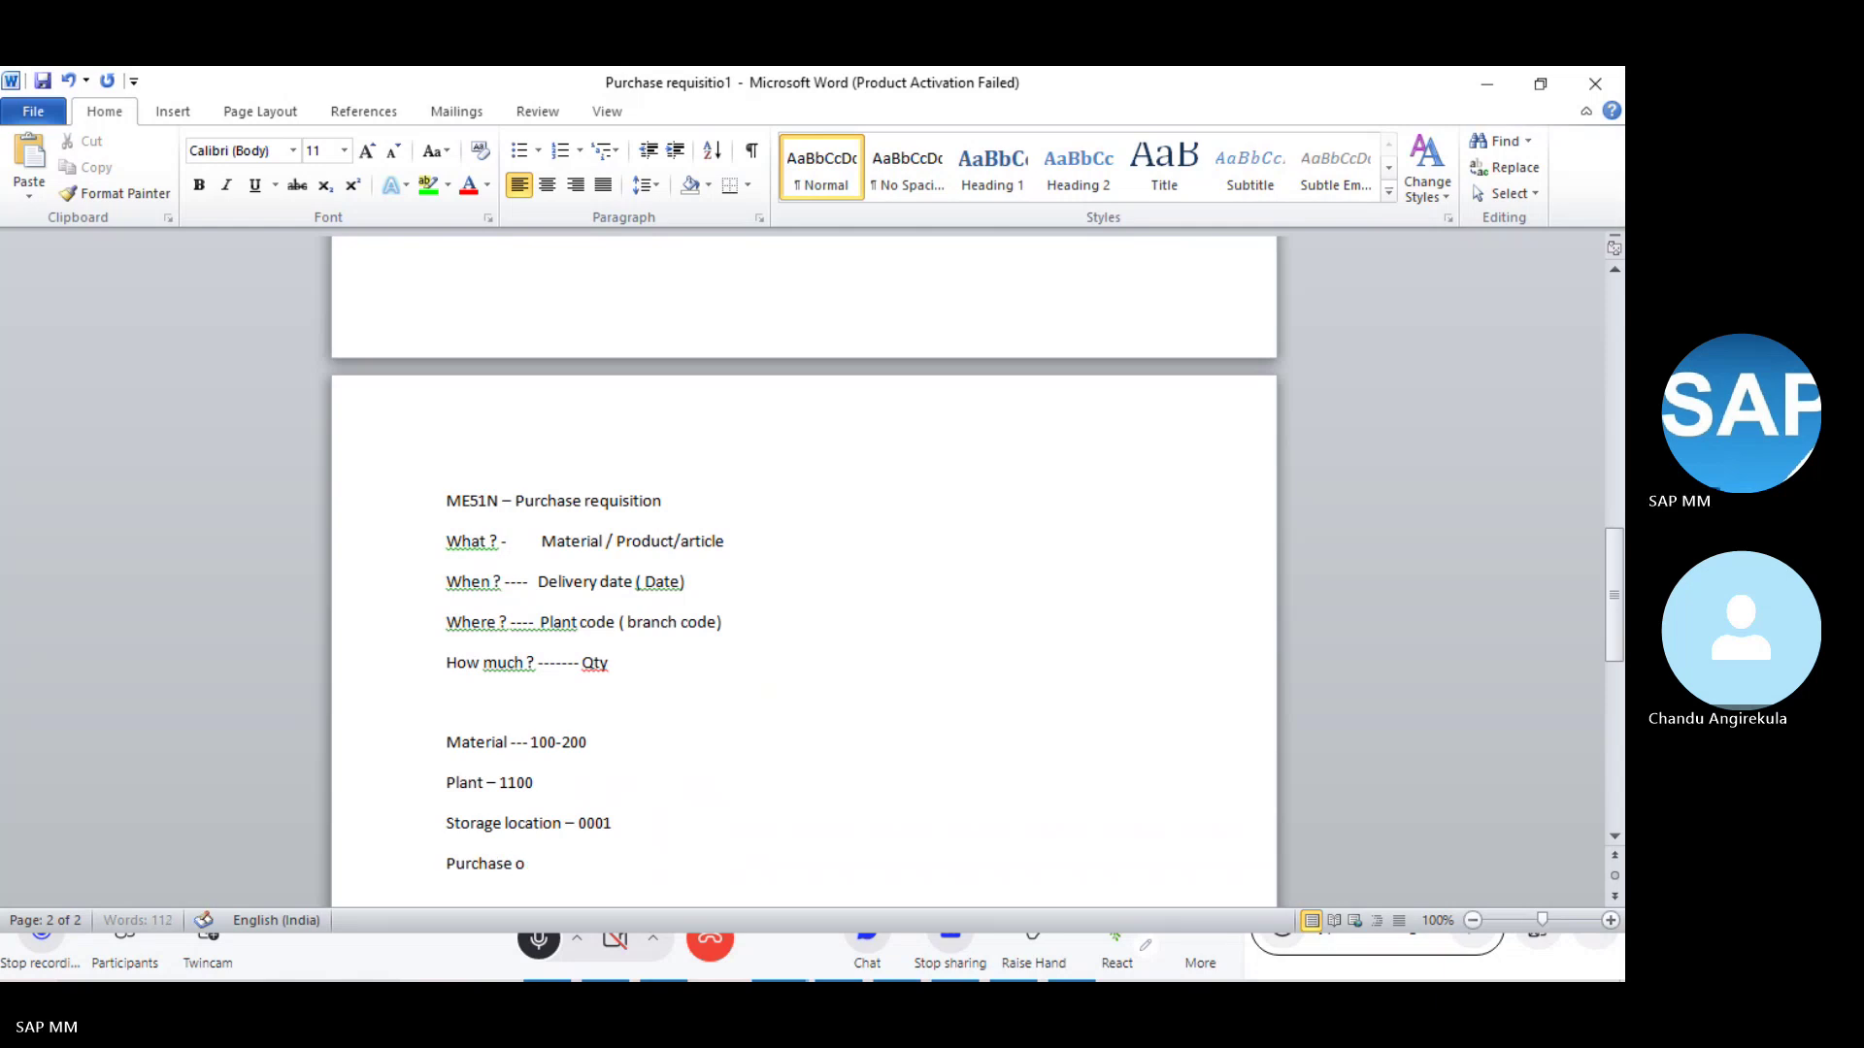
{"action": "type", "text": "rg - 1000"}
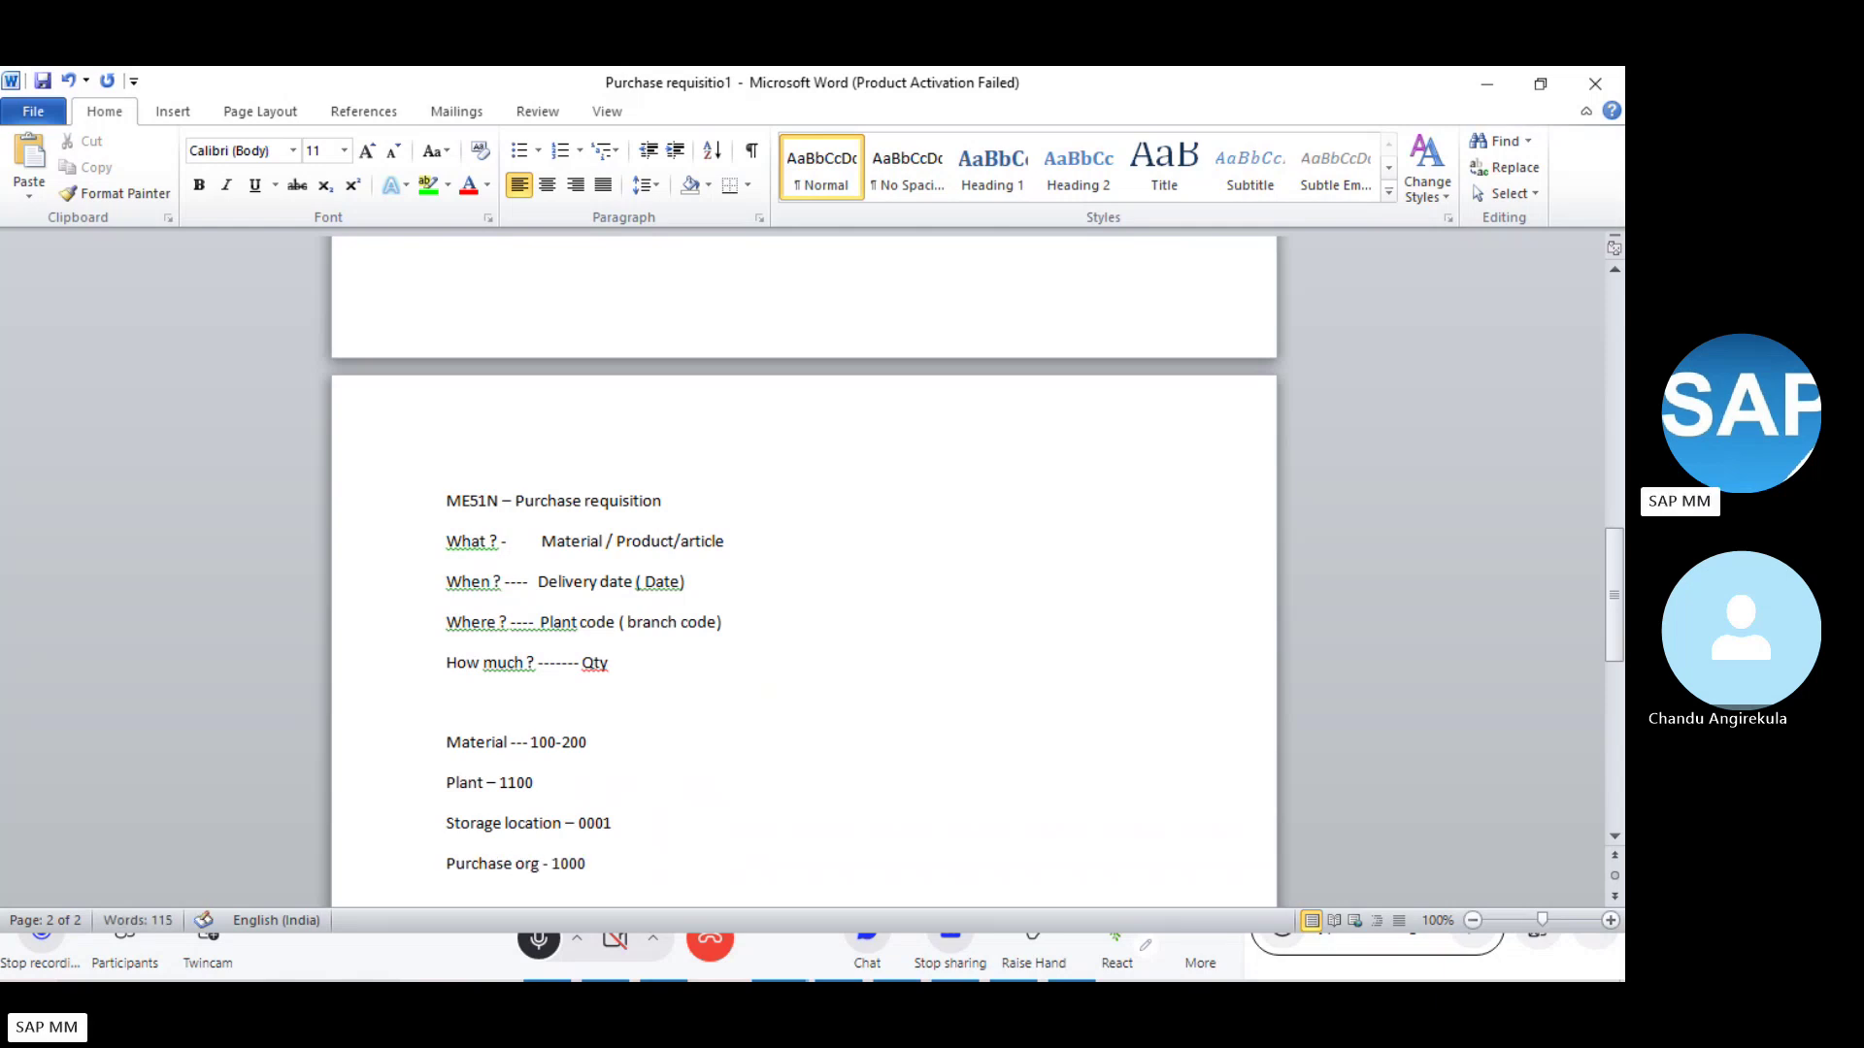
{"action": "key", "text": "Return"}
{"action": "type", "text": "Vendor -"}
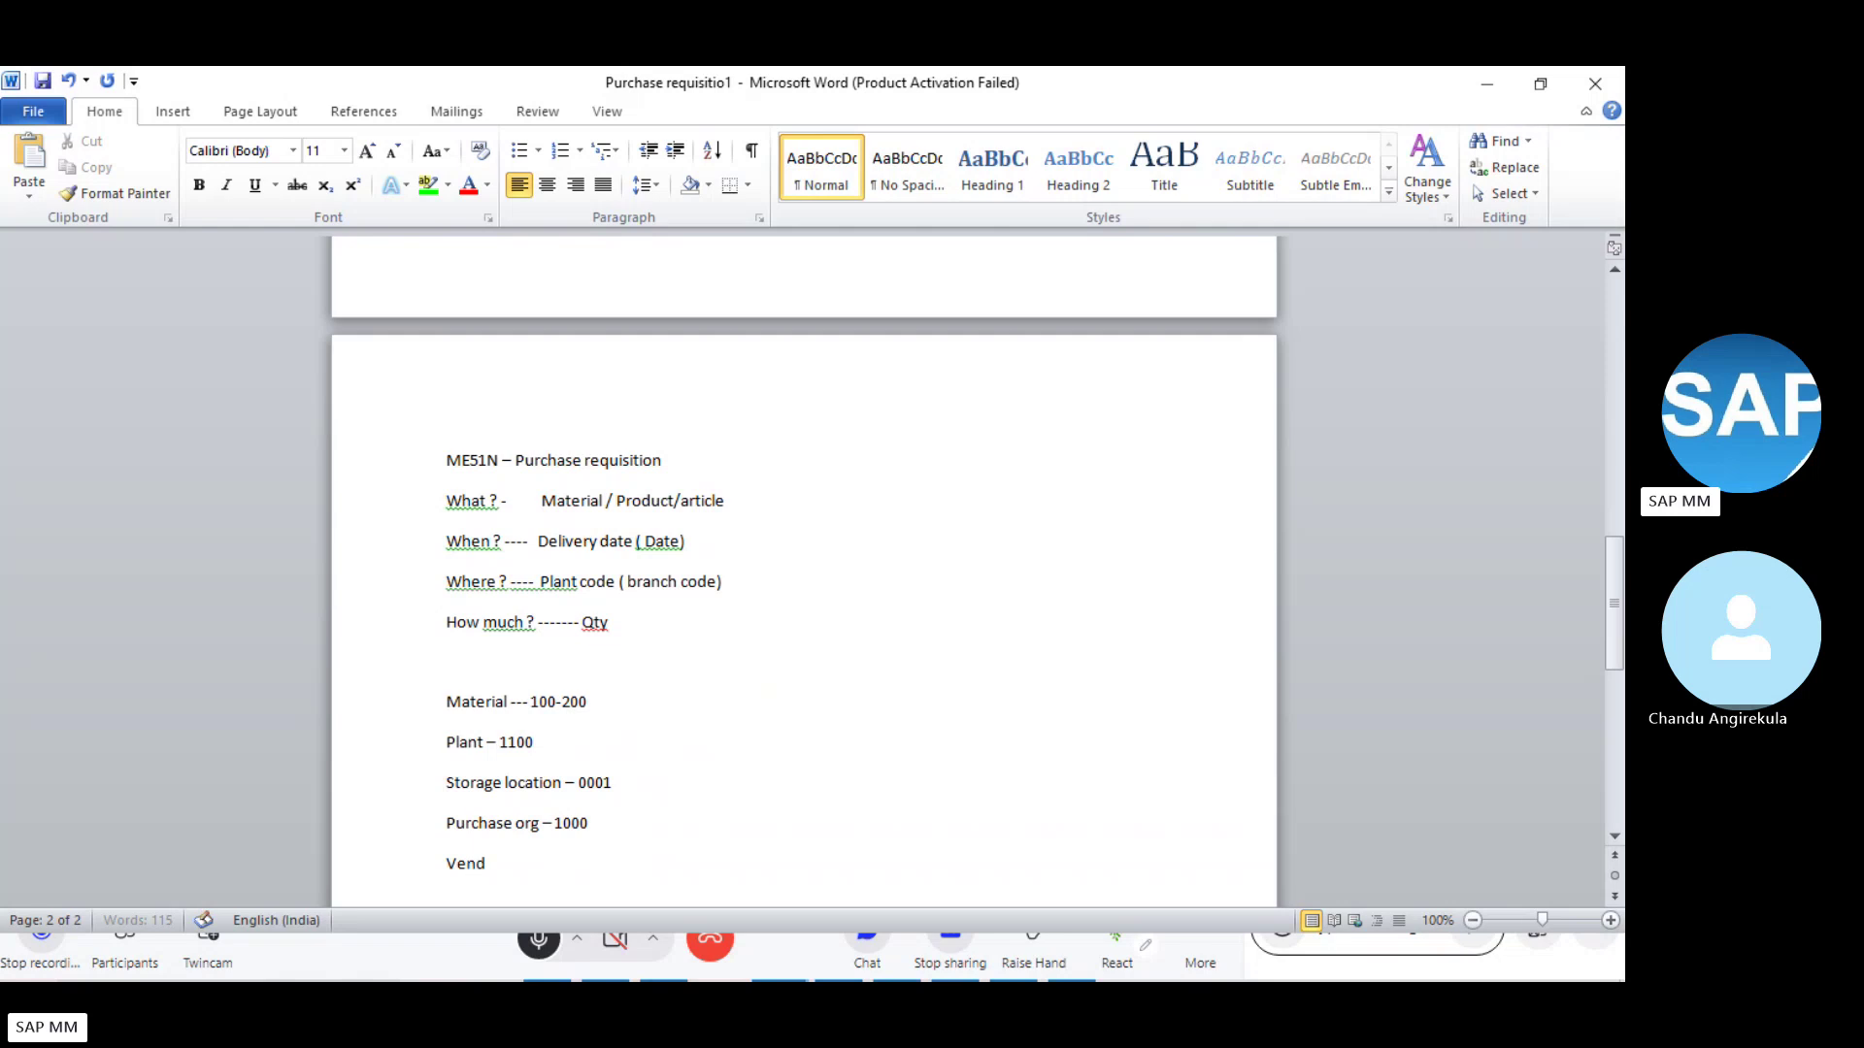
{"action": "type", "text": " 1000"}
- Point out the Plant, Material and Purchase org entries in the notes
{"action": "left_click", "coordinate": [557, 737]}
{"action": "left_click", "coordinate": [545, 505]}
{"action": "left_click", "coordinate": [540, 717]}
{"action": "left_click", "coordinate": [1158, 844]}
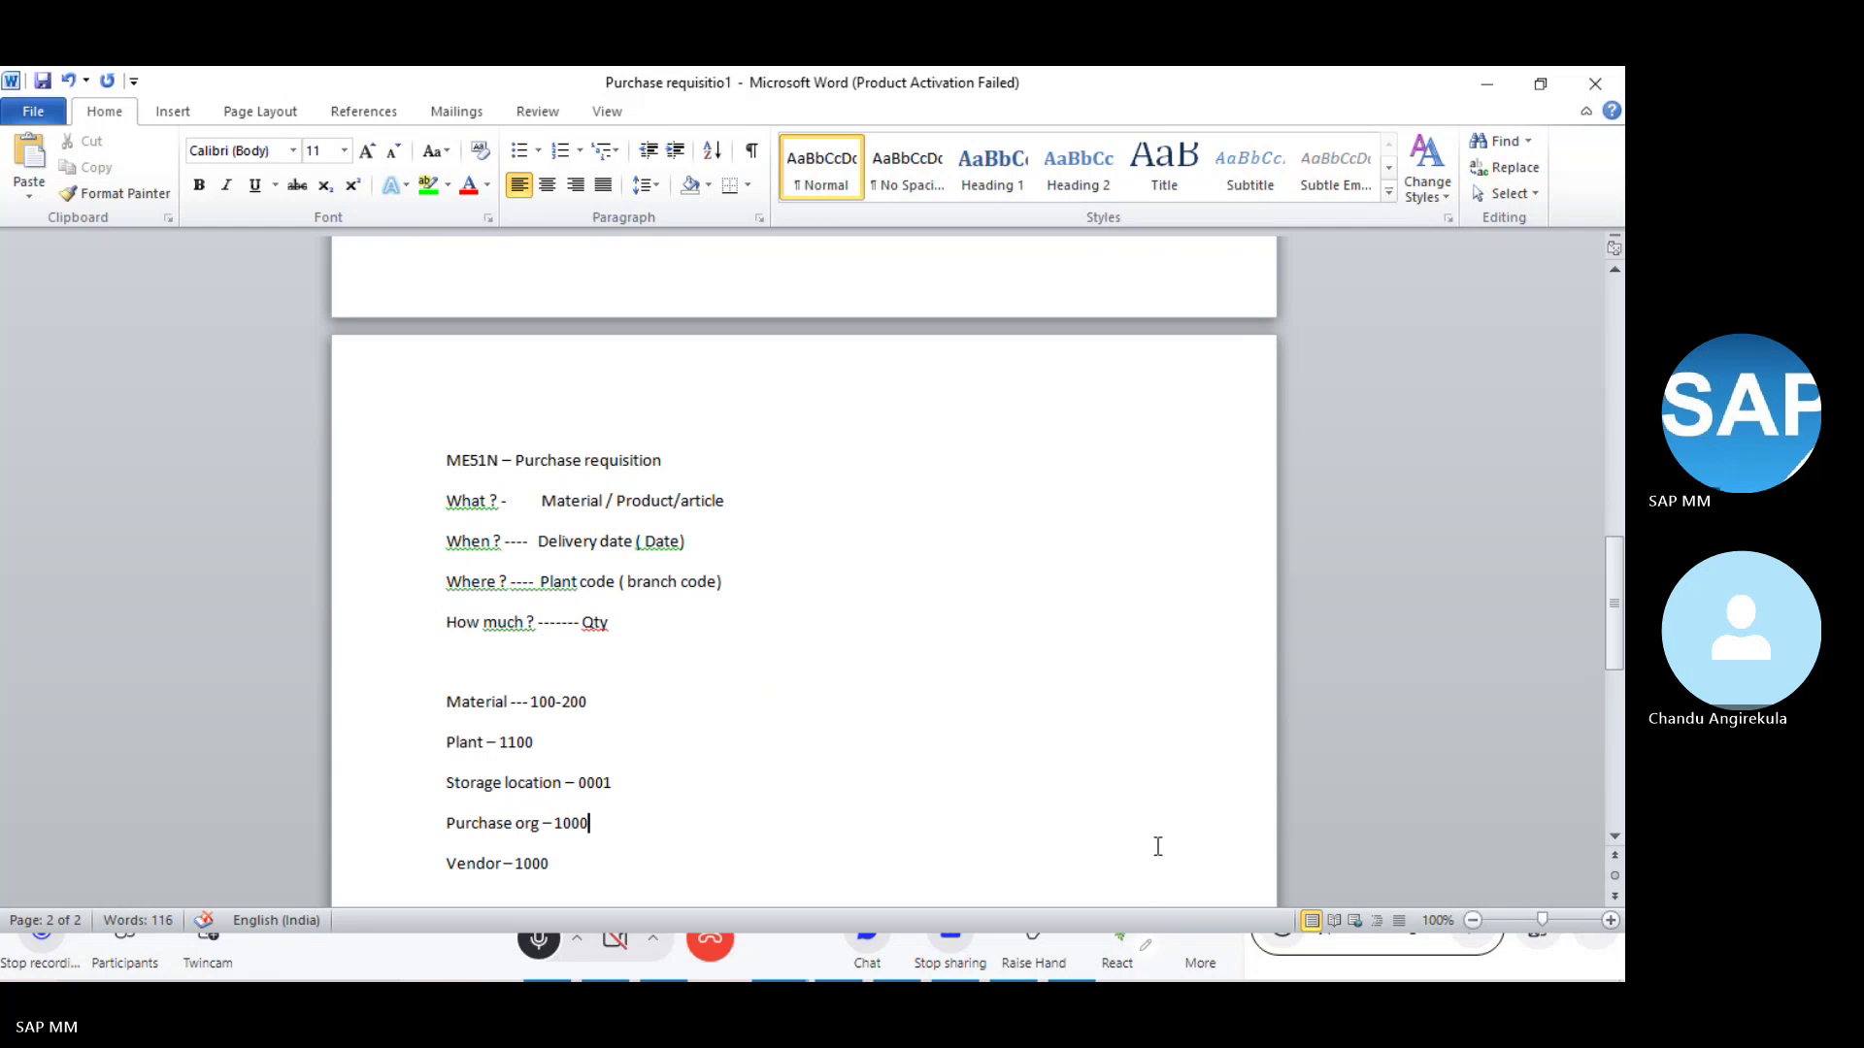
- Launch SAP Logon from Windows search and open the ECD system entry
{"action": "key", "text": "super"}
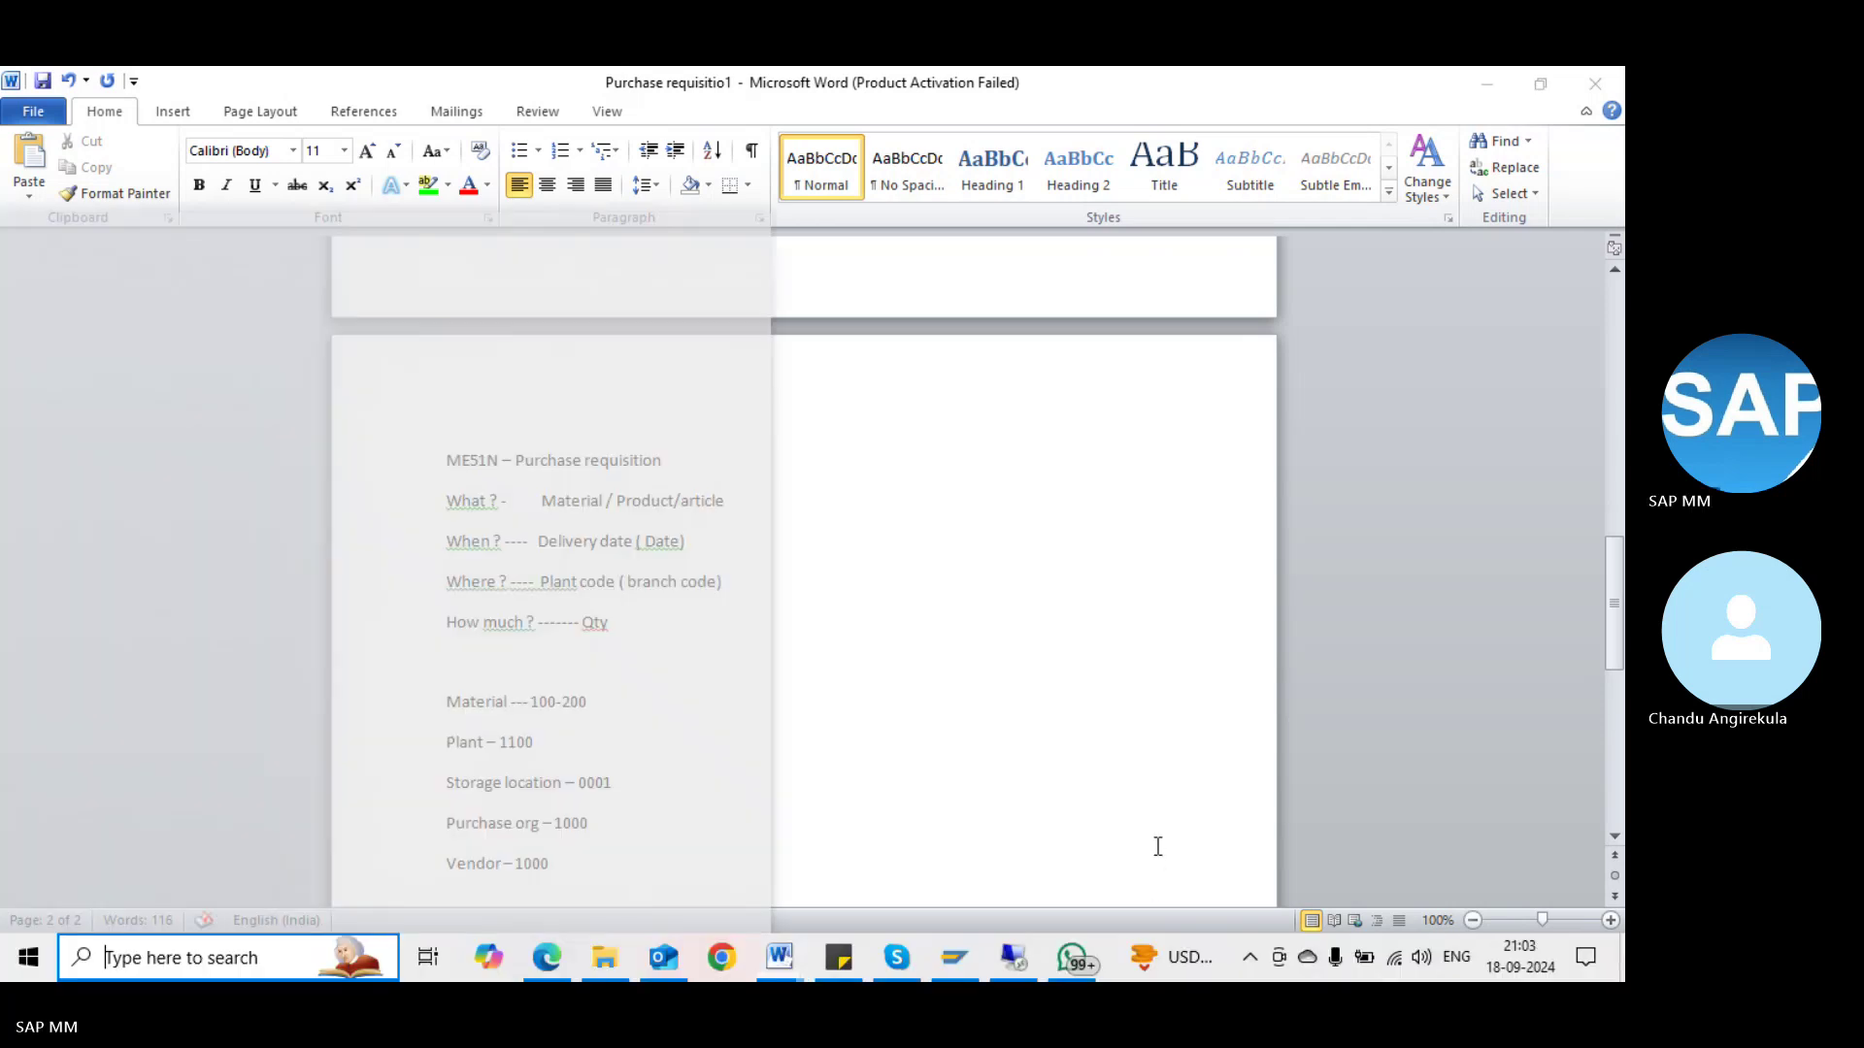
{"action": "type", "text": "SAP"}
{"action": "key", "text": "Return"}
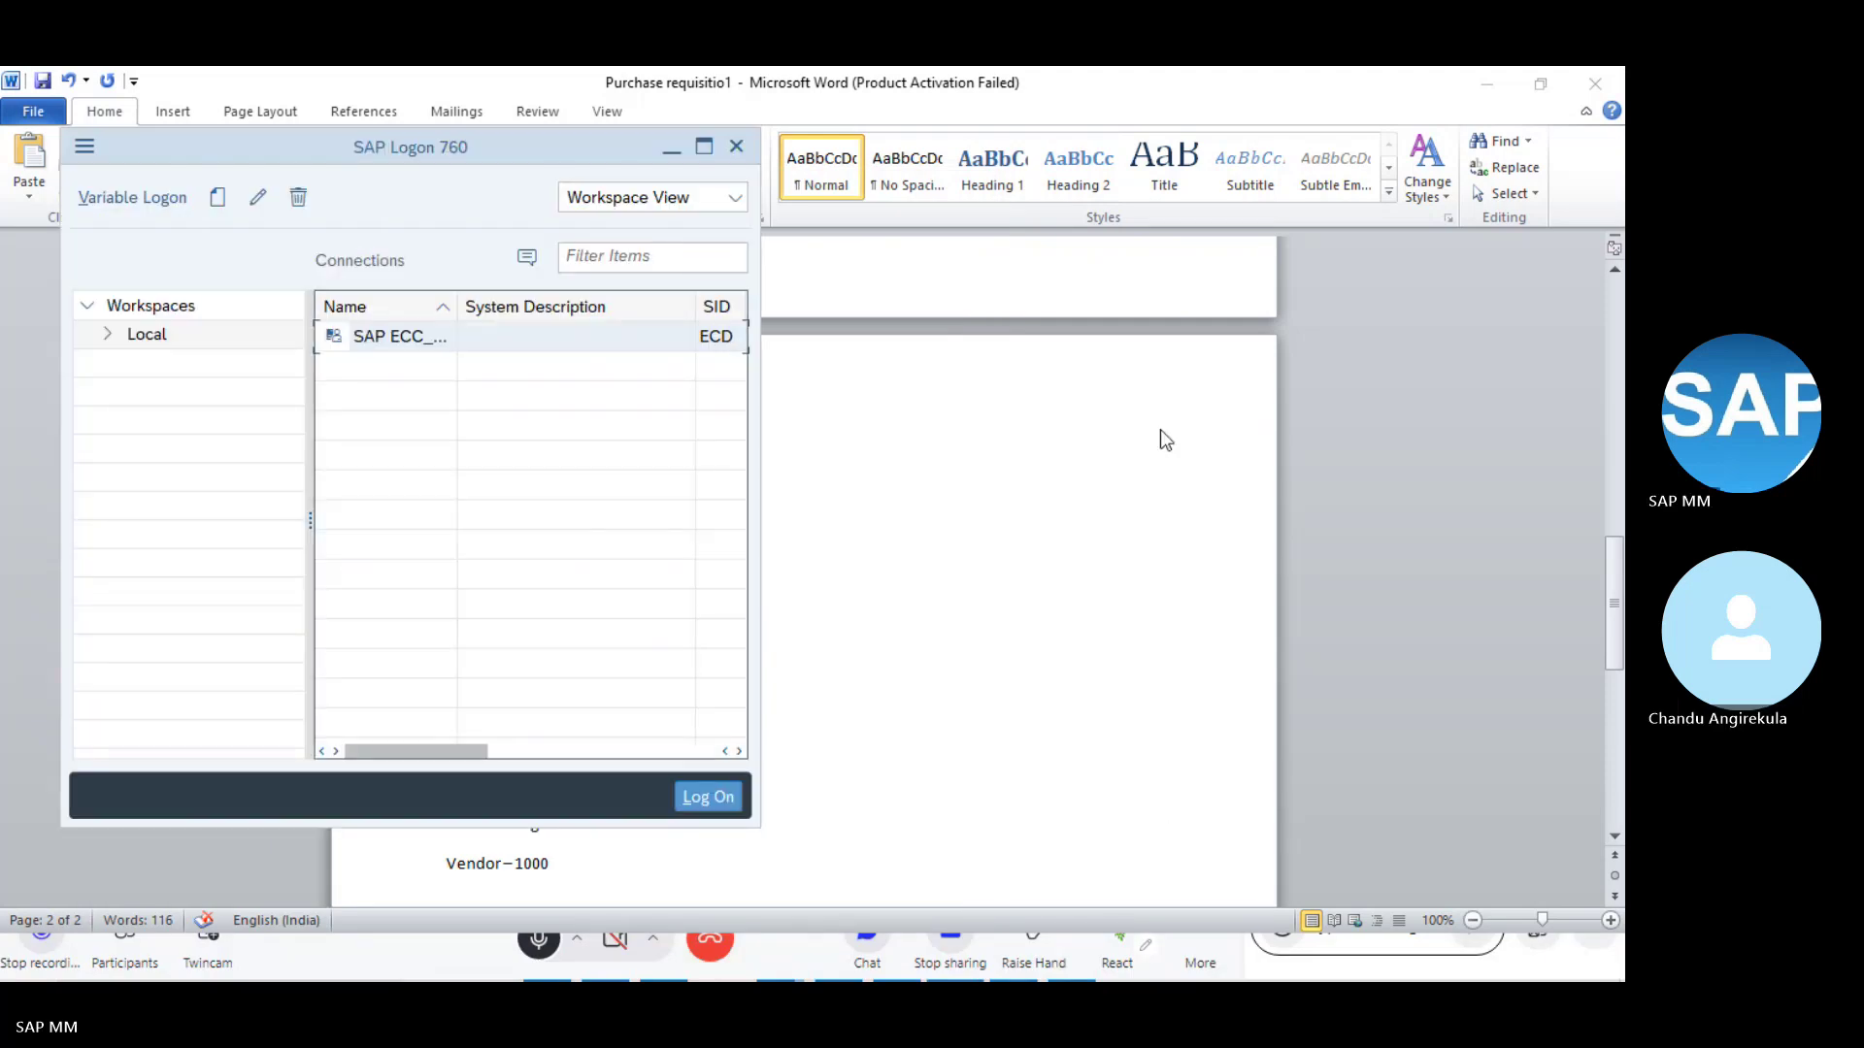
{"action": "double_click", "coordinate": [395, 337]}
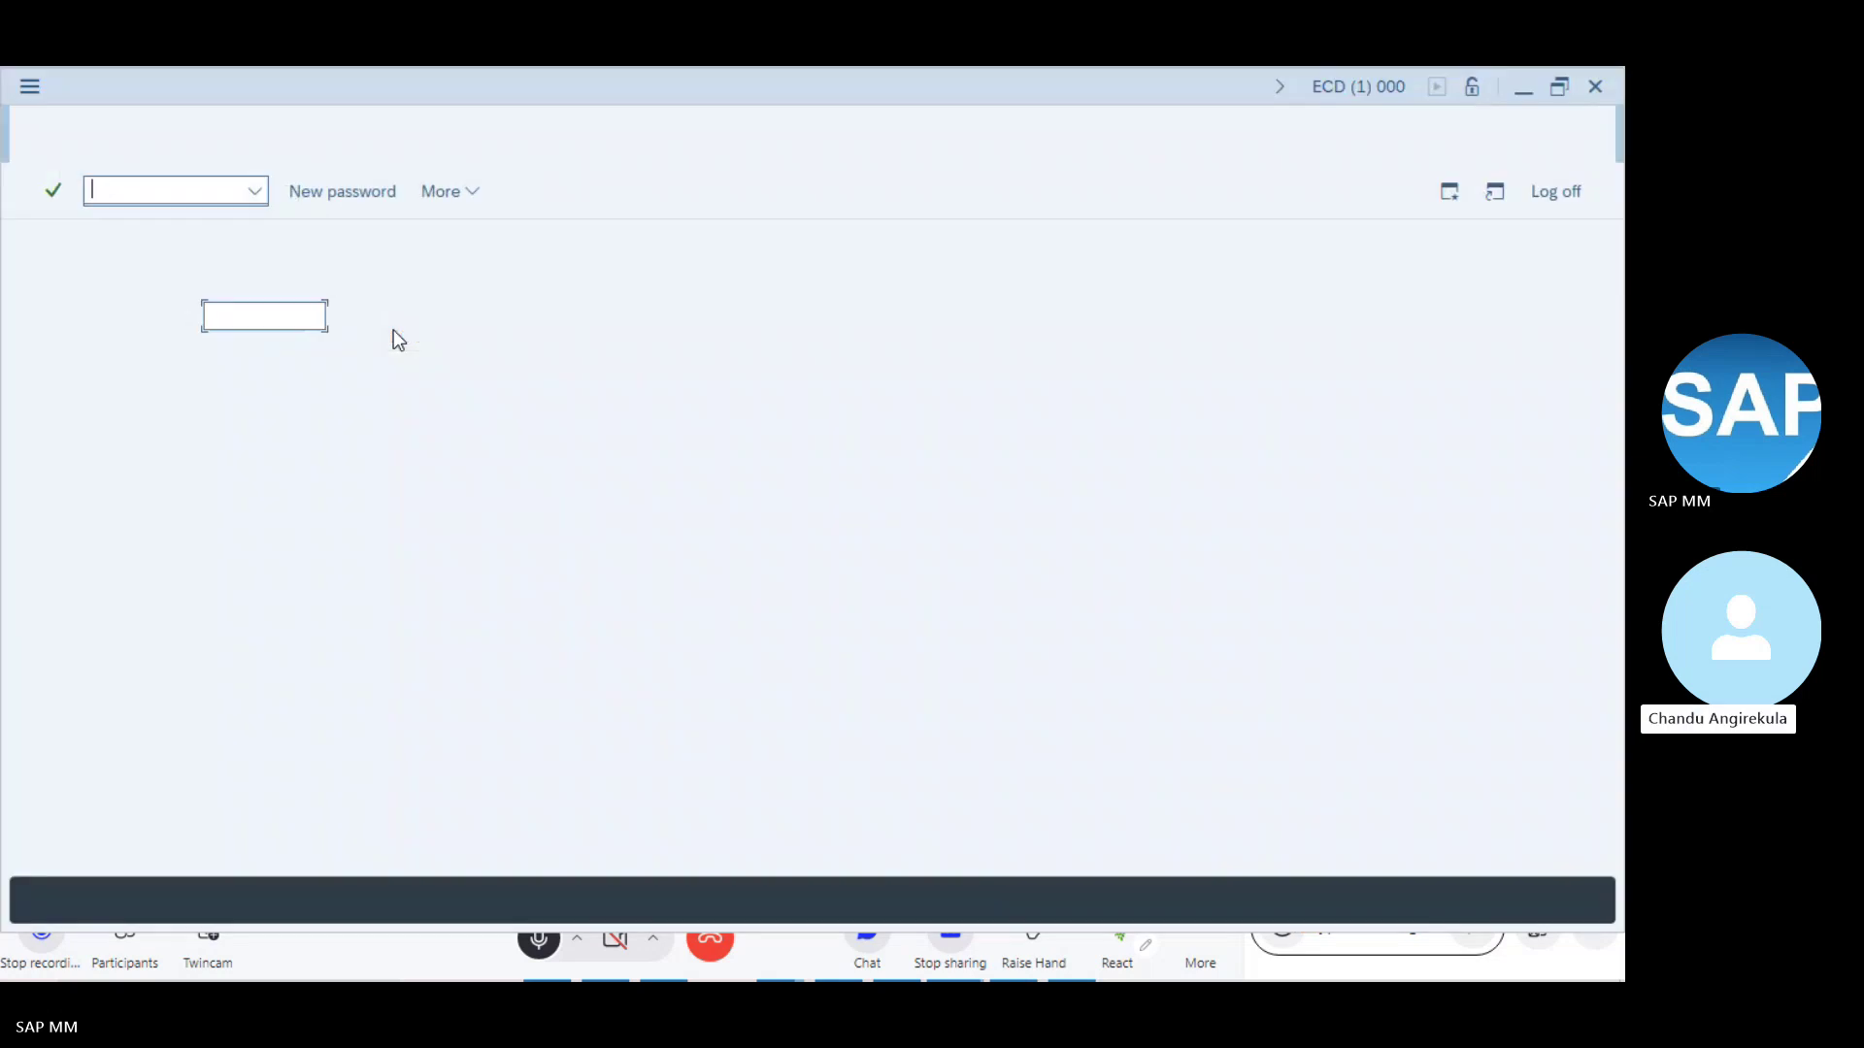
- Log on to client 800 with the saved user name and the account password
{"action": "key", "text": "Down"}
{"action": "key", "text": "Return"}
{"action": "key", "text": "Tab"}
{"action": "key", "text": "ctrl+v"}
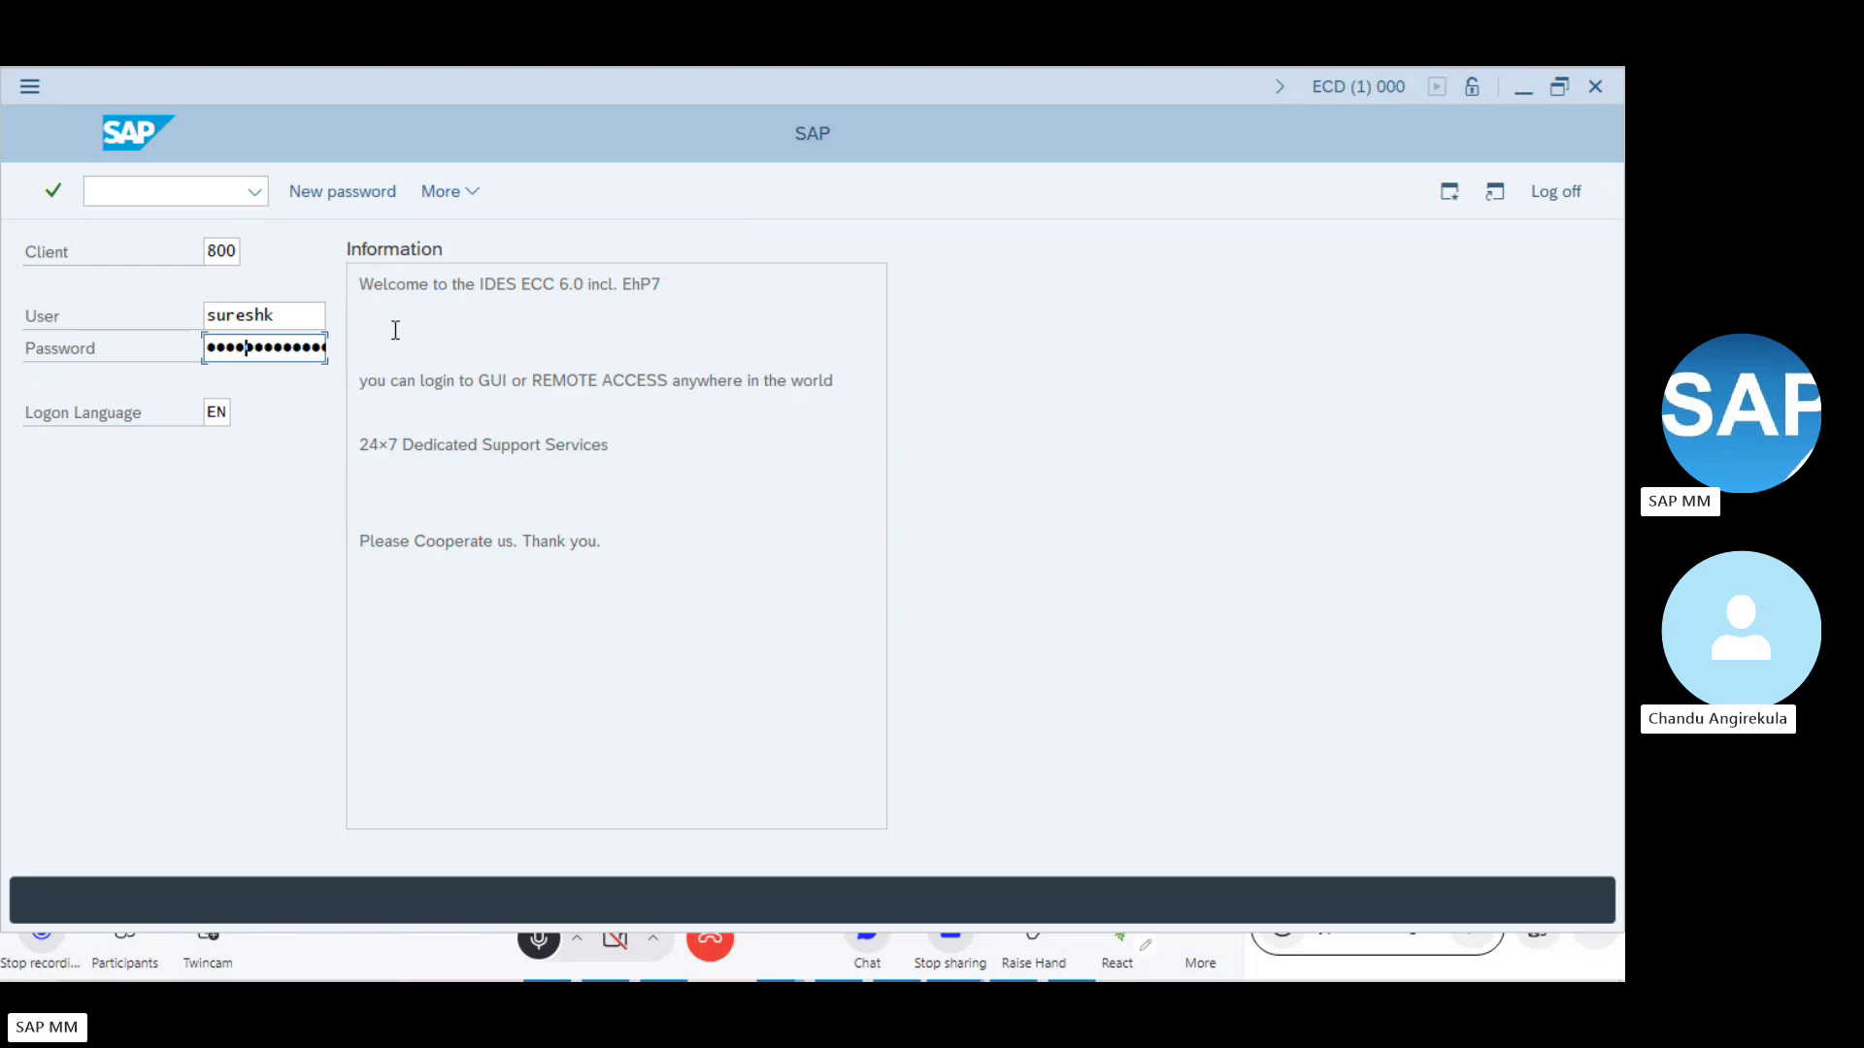
{"action": "key", "text": "Return"}
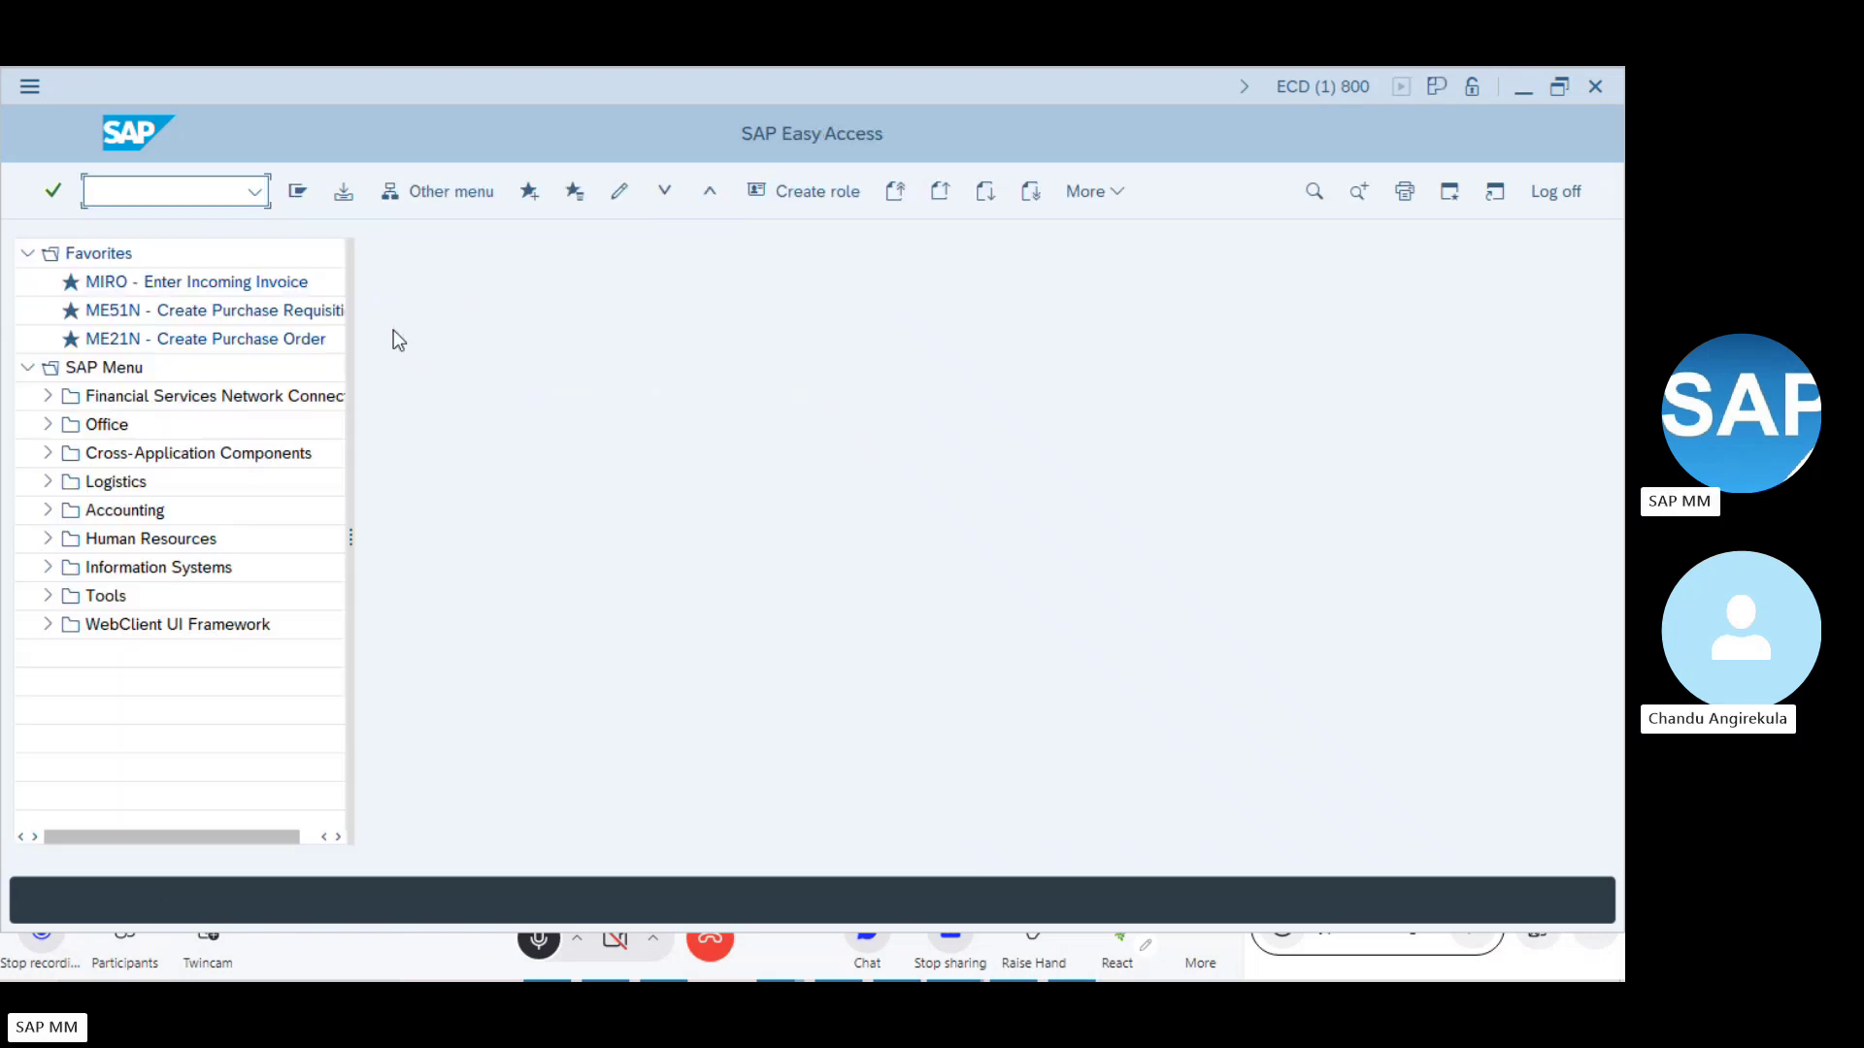
- Open Create Purchase Requisition with transaction ME51N
{"action": "type", "text": "Me5"}
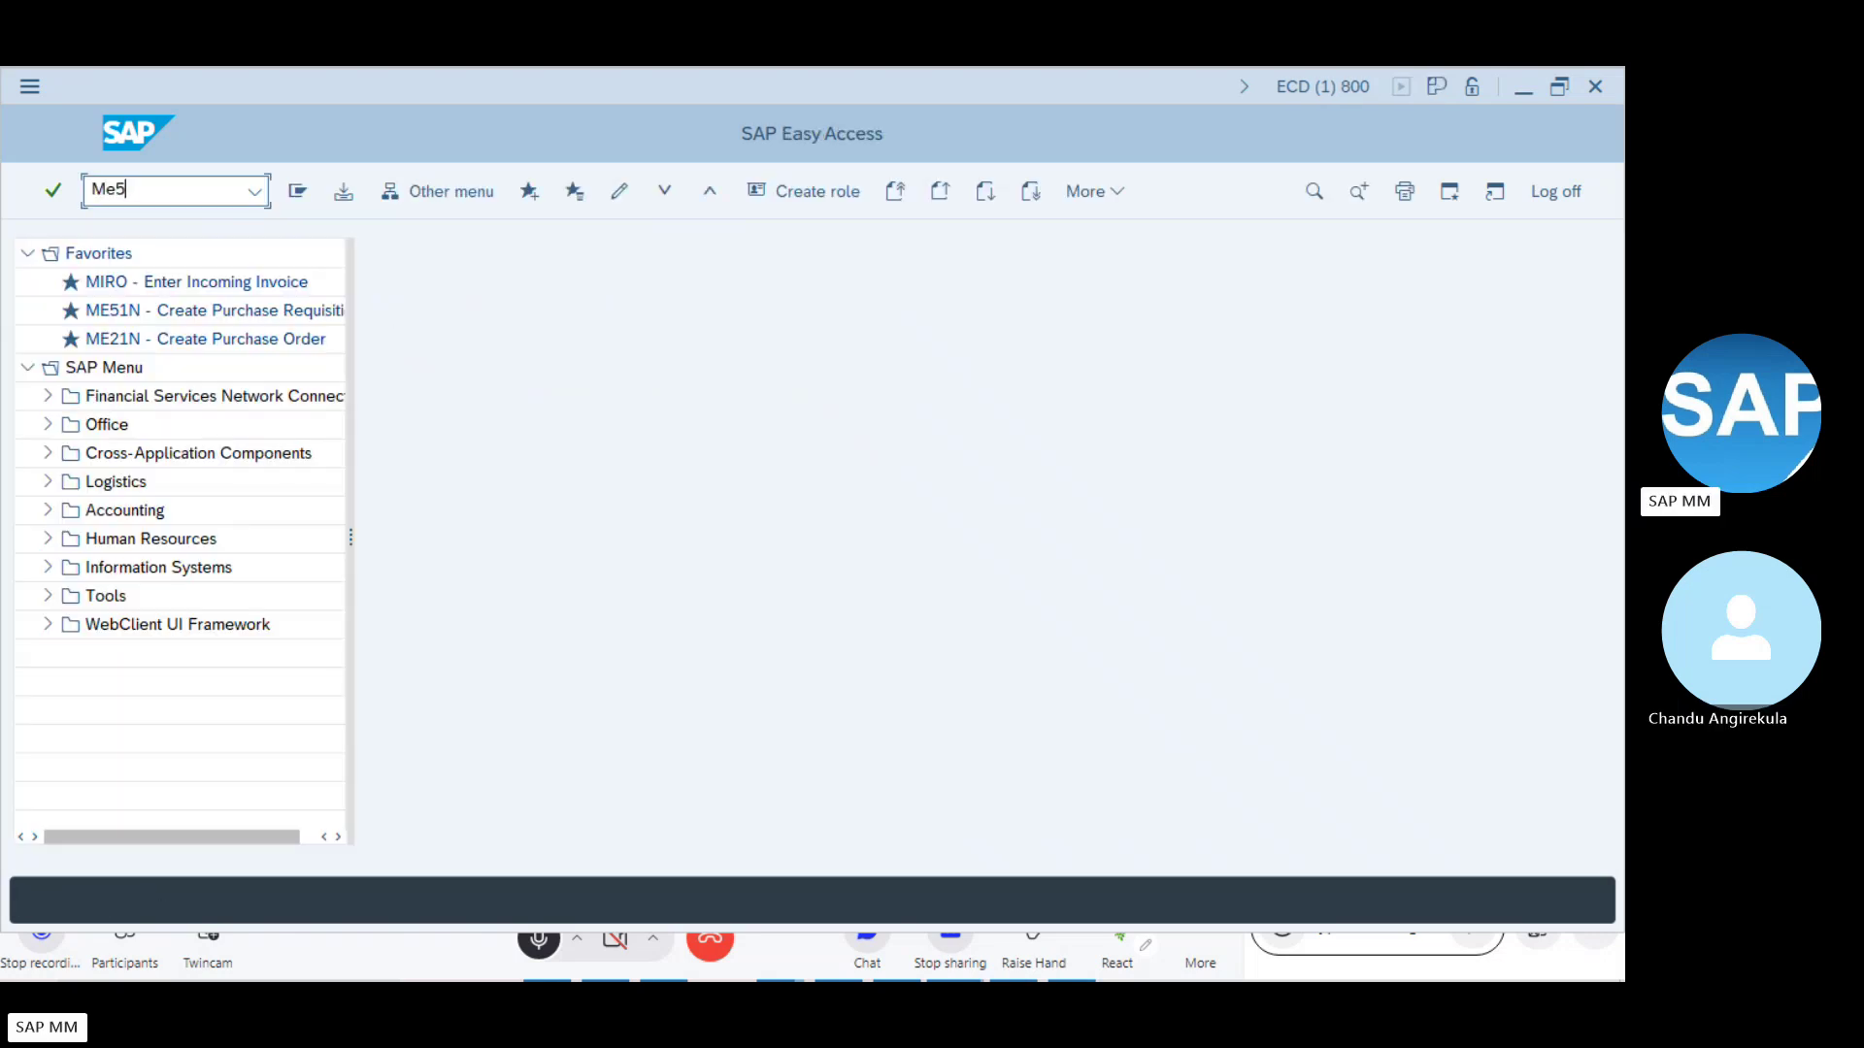
{"action": "type", "text": "1n"}
{"action": "key", "text": "Return"}
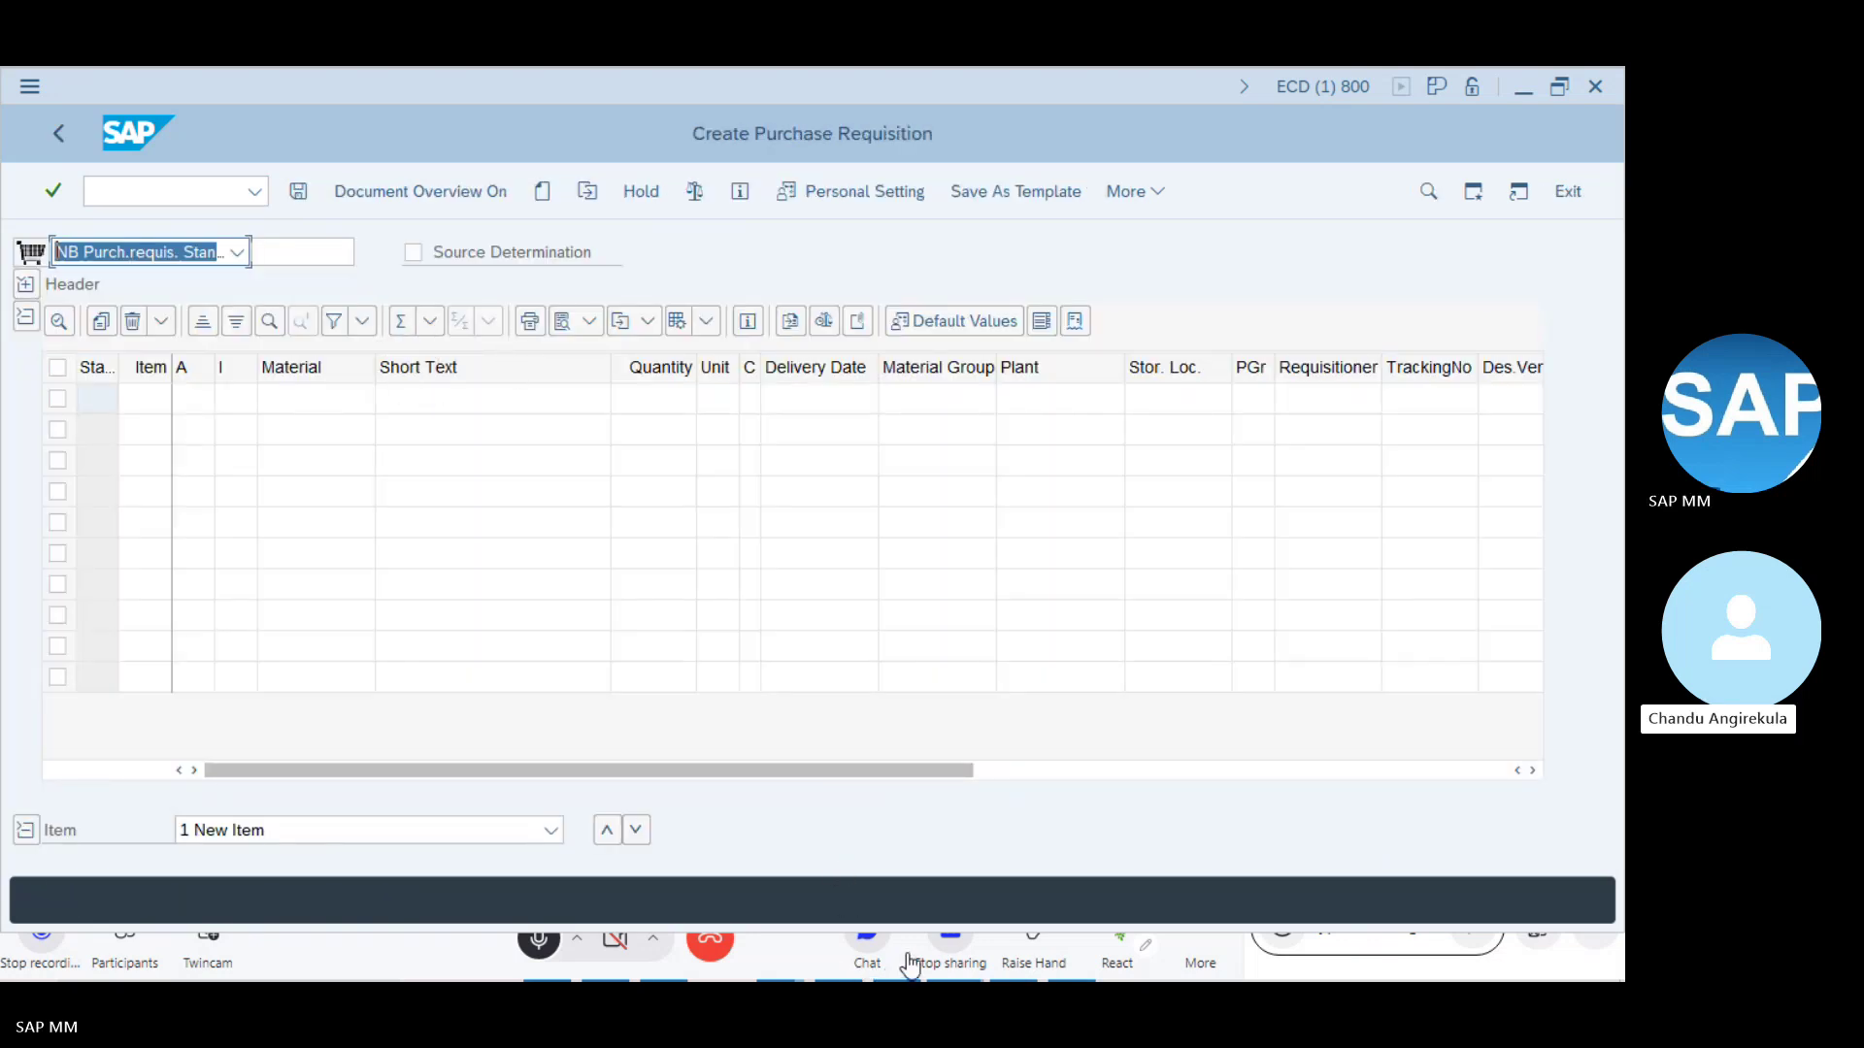
{"action": "left_click", "coordinate": [548, 955]}
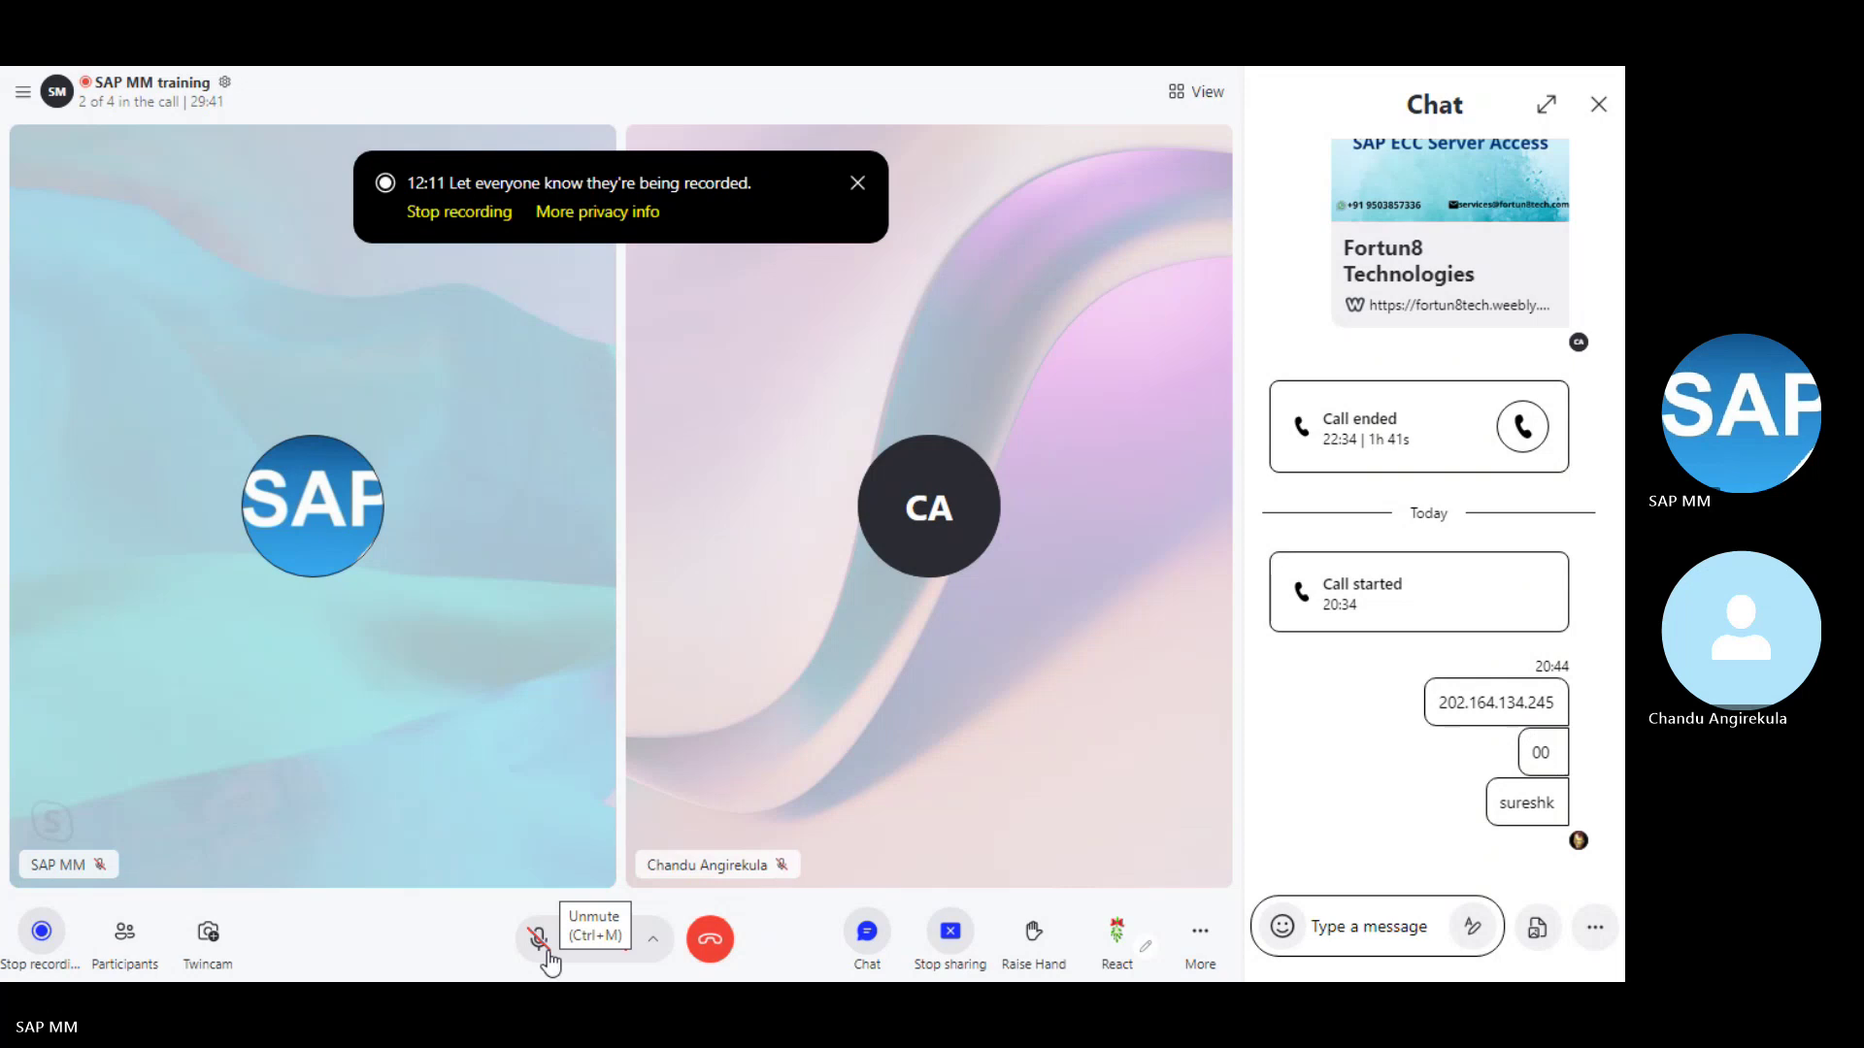
{"action": "left_click", "coordinate": [540, 942]}
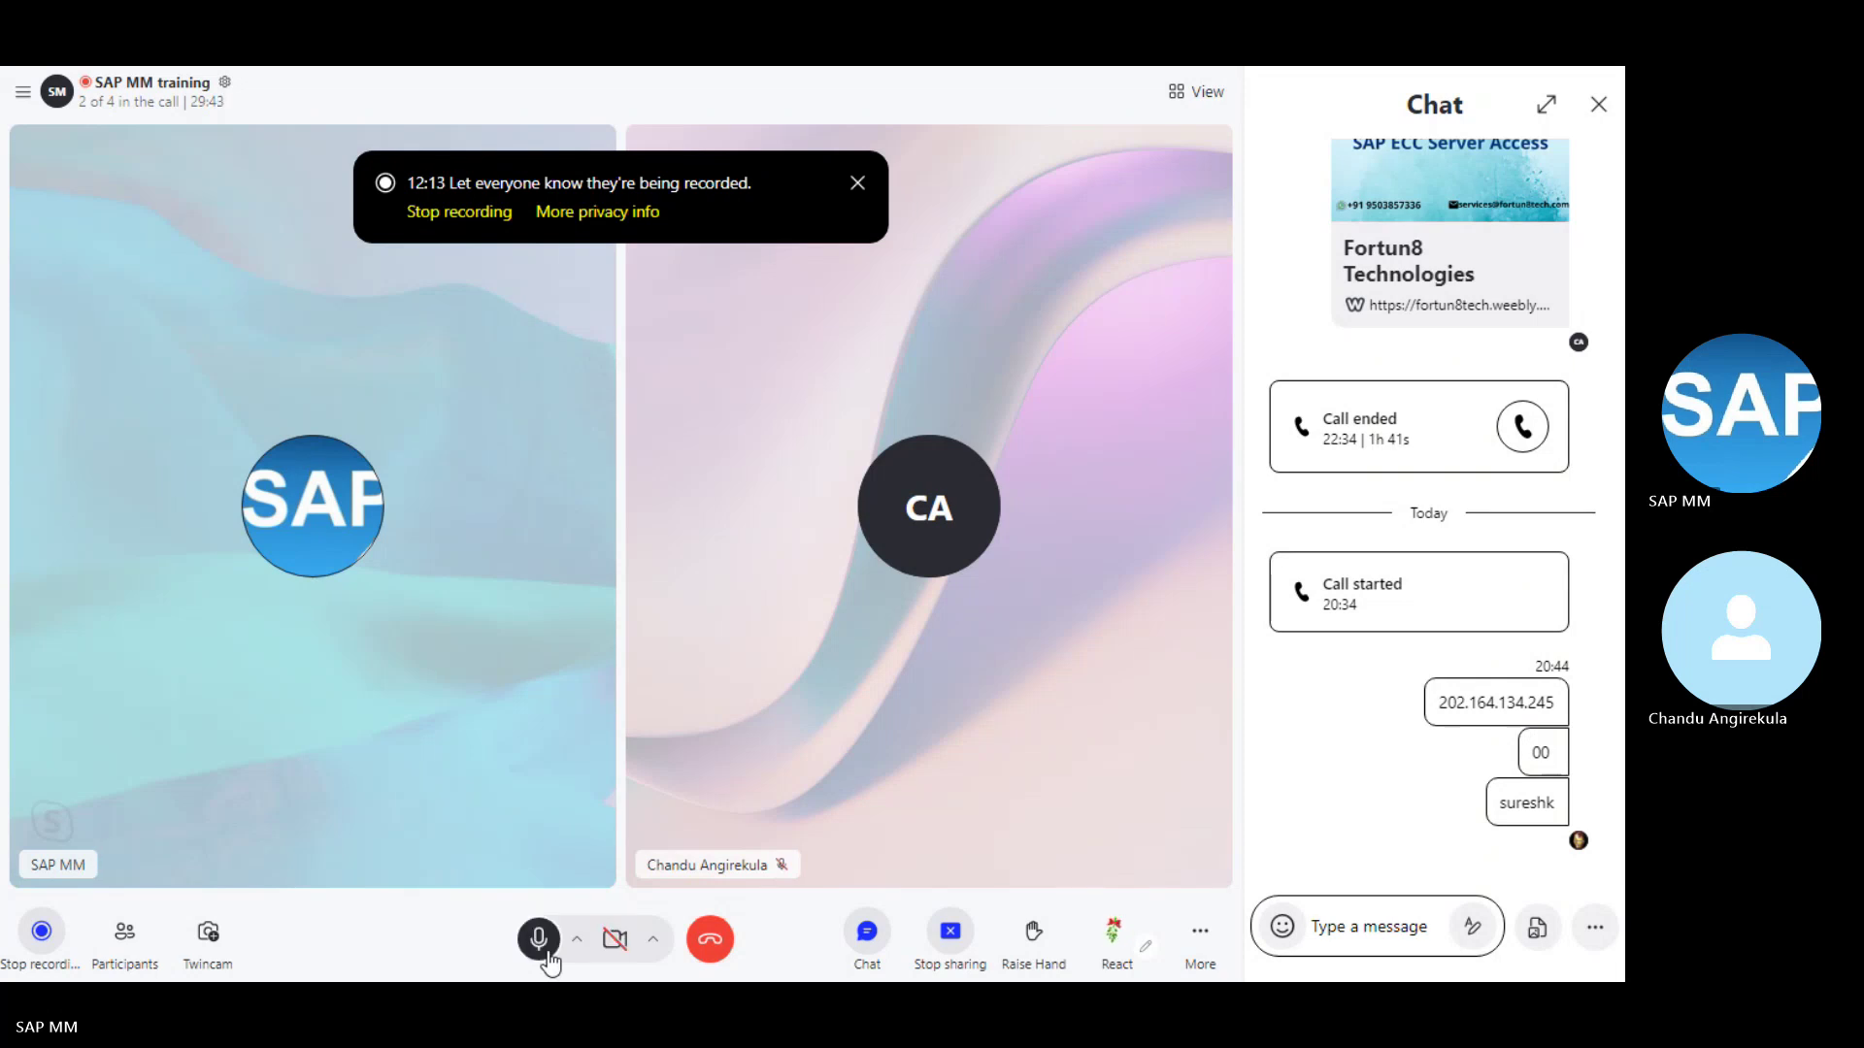
{"action": "key", "text": "alt+Tab"}
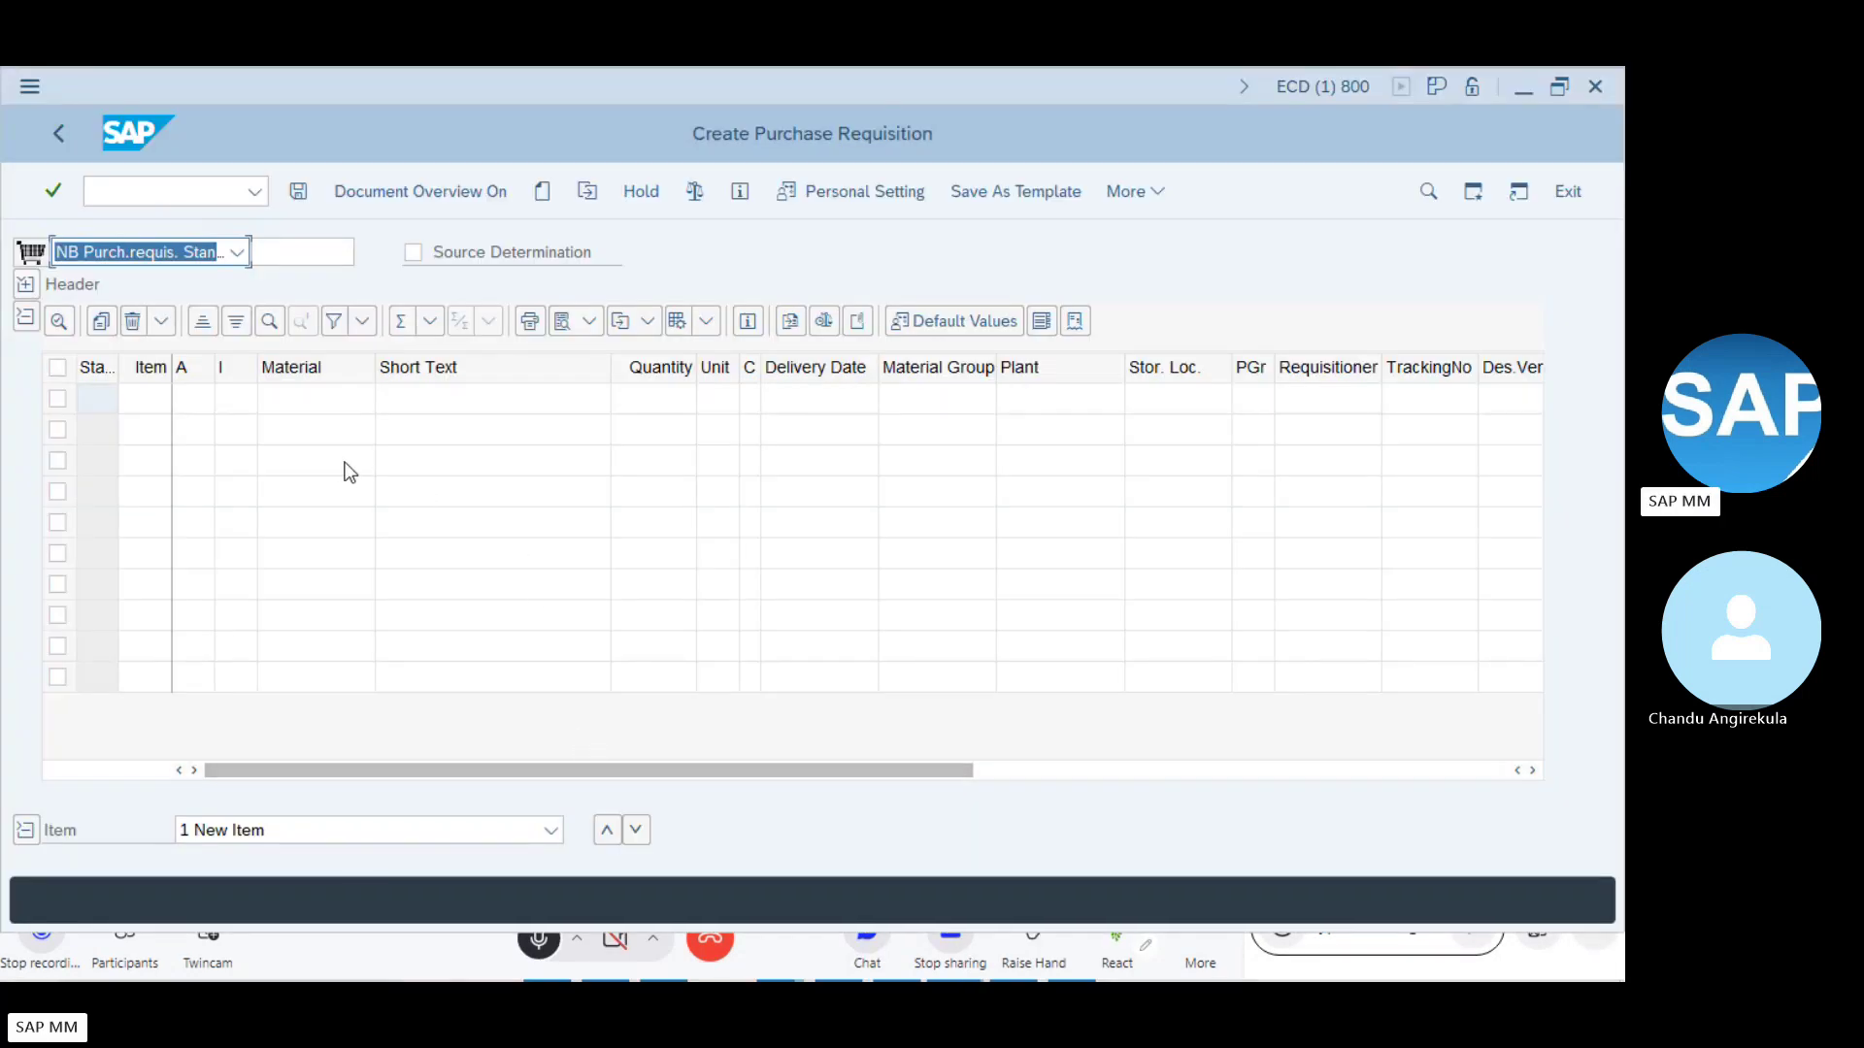
- Enter material 100-200 from the Word notes in the first item's Material cell
{"action": "left_click", "coordinate": [309, 403]}
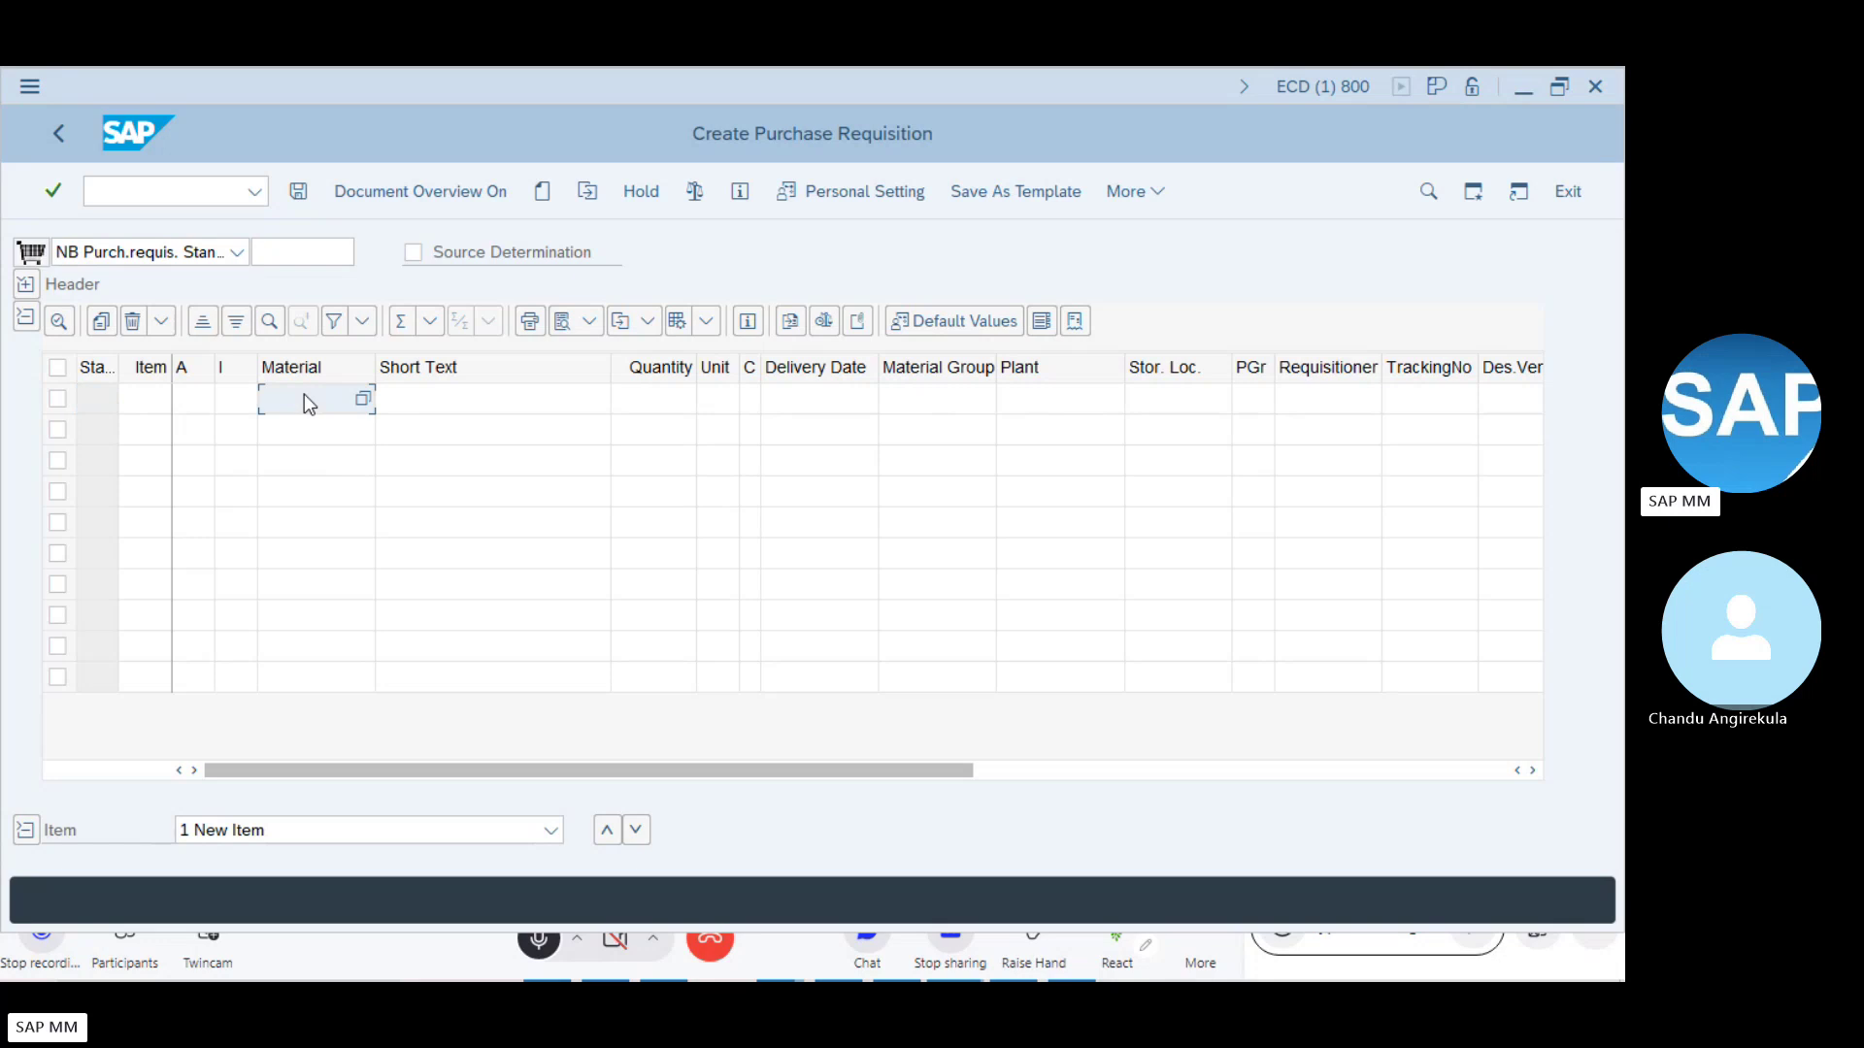
{"action": "key", "text": "alt+Tab"}
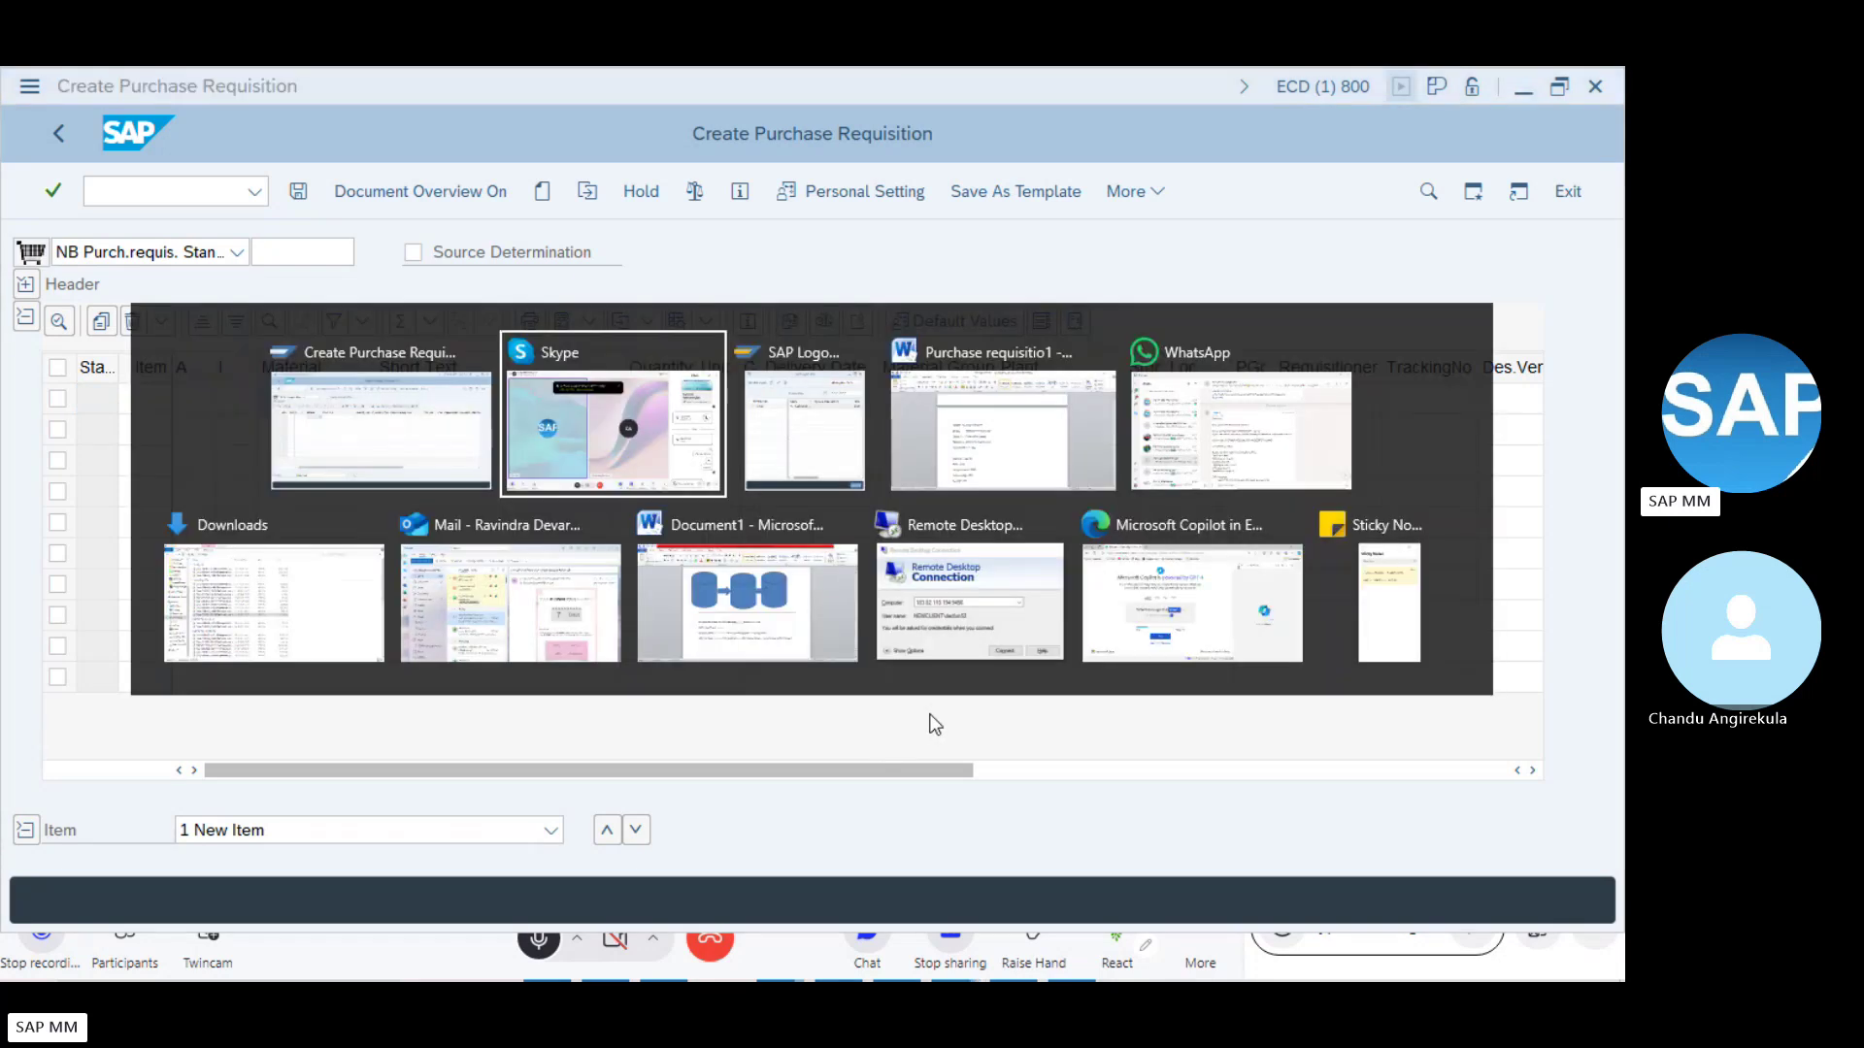
{"action": "key", "text": "alt+Tab"}
{"action": "key", "text": "alt+Tab"}
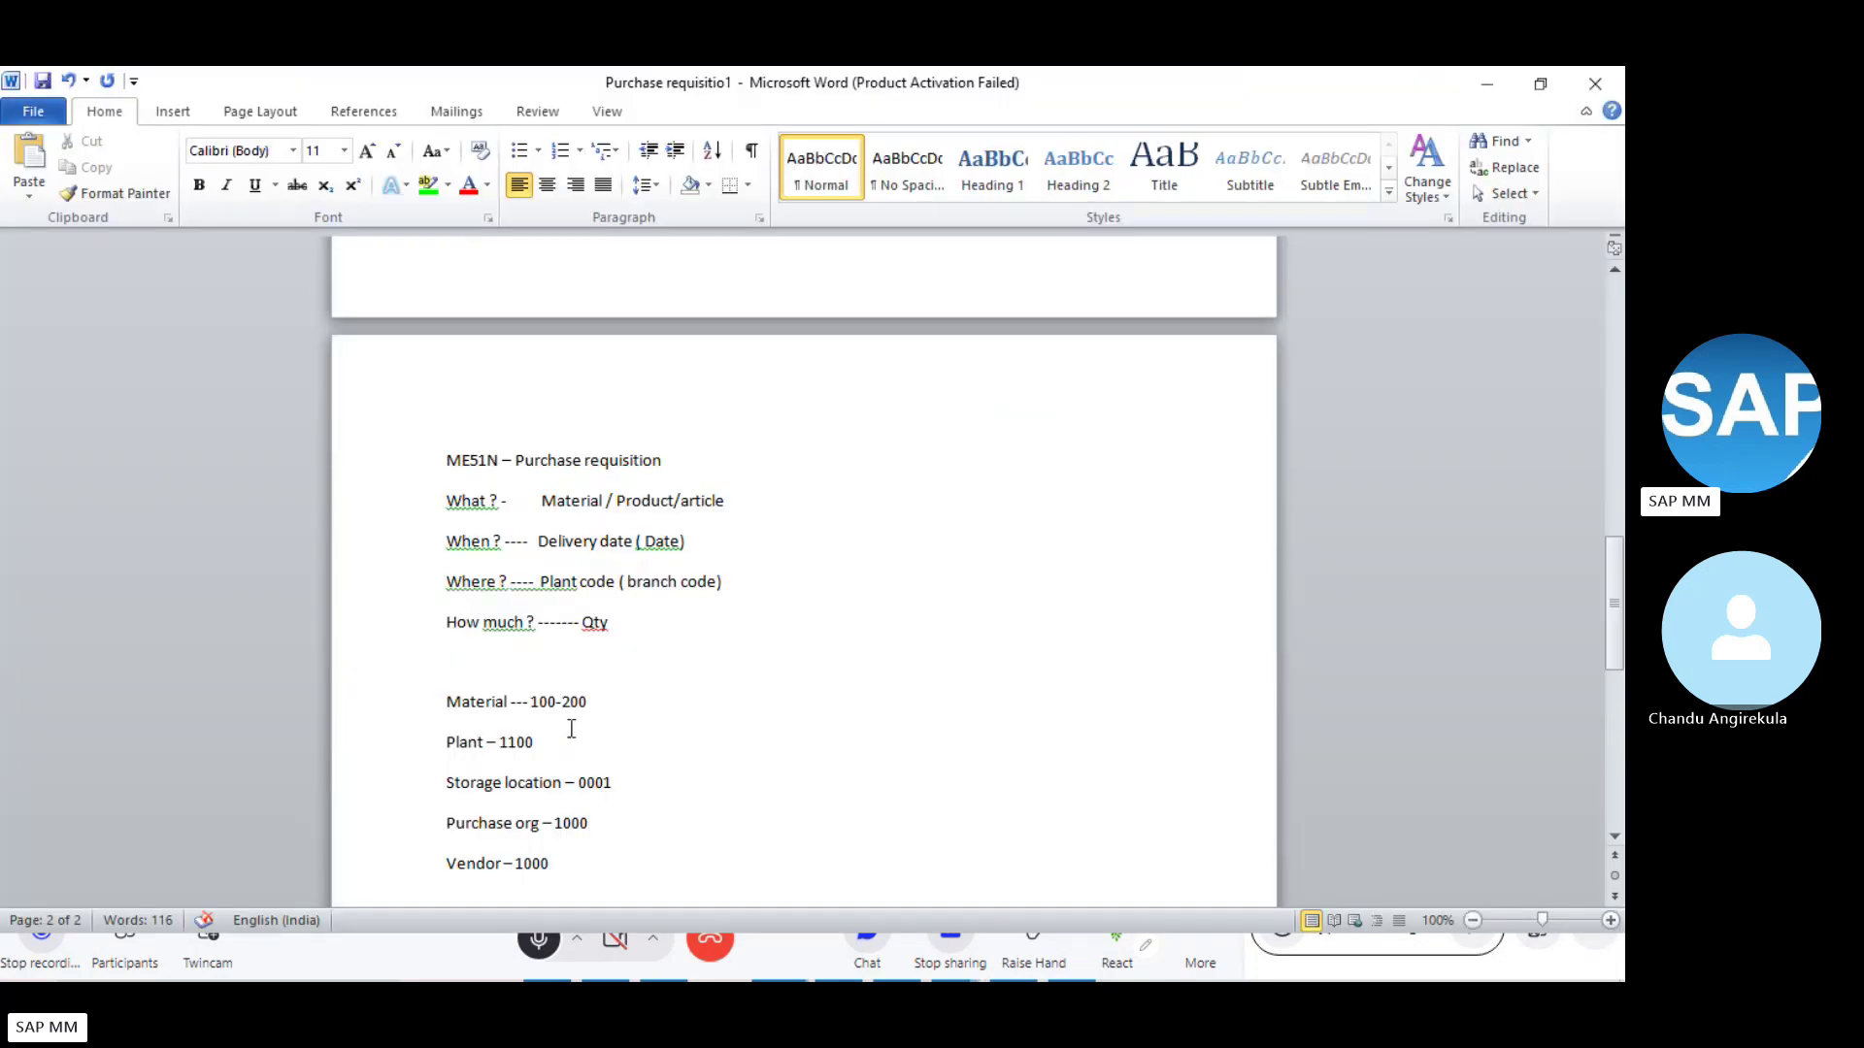
{"action": "left_click", "coordinate": [579, 715]}
{"action": "key", "text": "alt+Tab"}
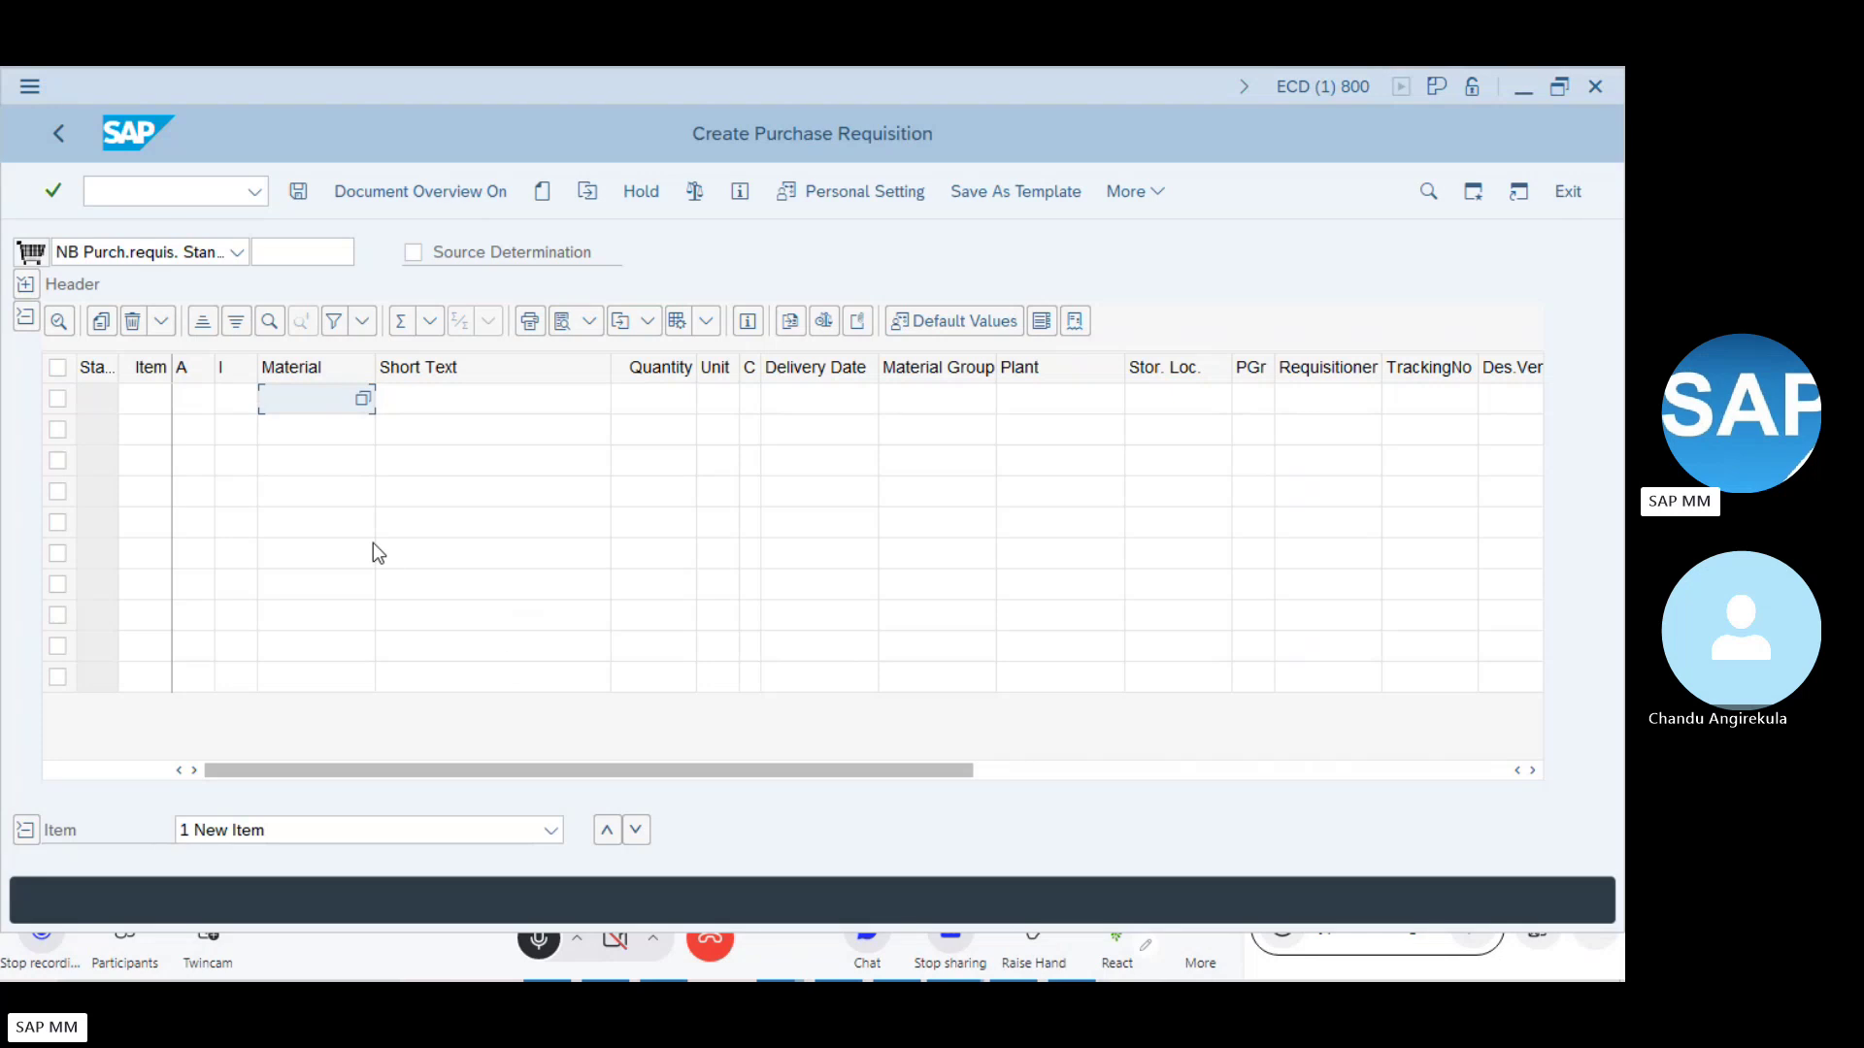
{"action": "type", "text": "100-200"}
- Search materials in plant 1100, sort by number, and pick 100-200 for the first item
{"action": "key", "text": "BackSpace"}
{"action": "key", "text": "BackSpace"}
{"action": "key", "text": "BackSpace"}
{"action": "key", "text": "BackSpace"}
{"action": "key", "text": "BackSpace"}
{"action": "key", "text": "BackSpace"}
{"action": "key", "text": "BackSpace"}
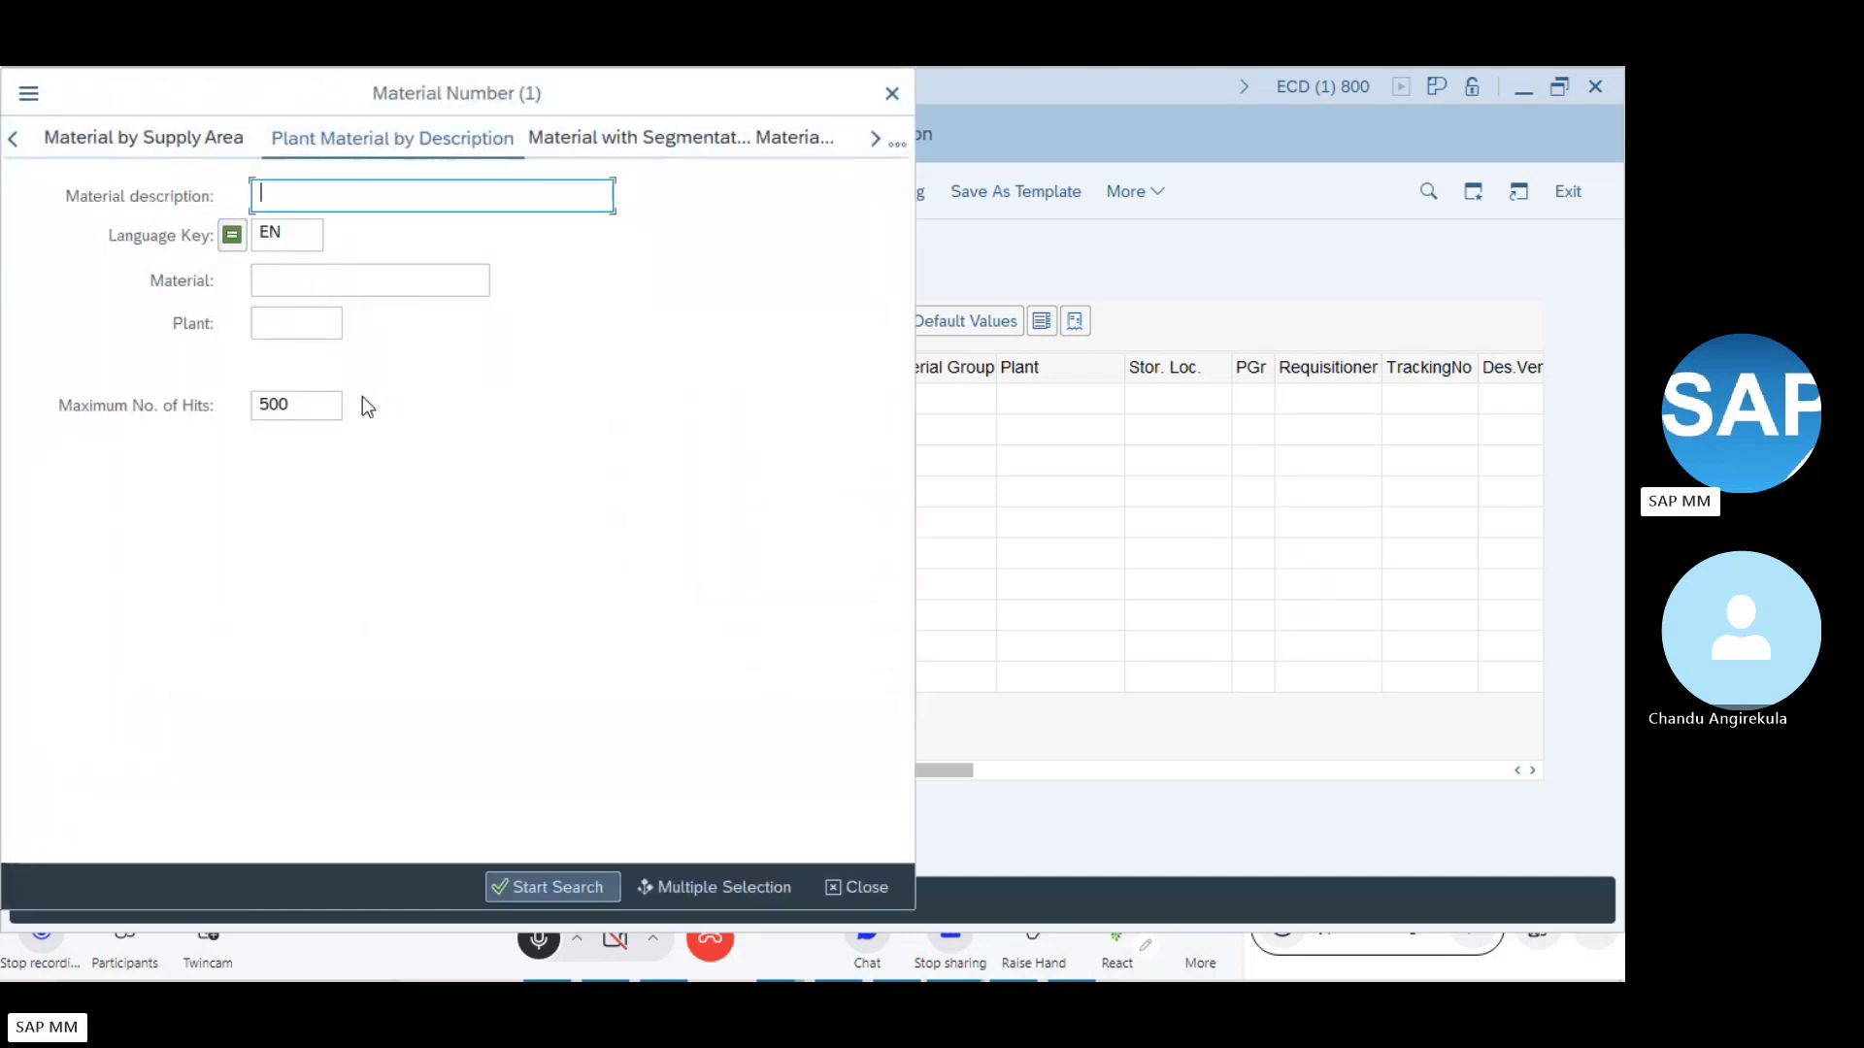
{"action": "left_click", "coordinate": [292, 330]}
{"action": "type", "text": "1100"}
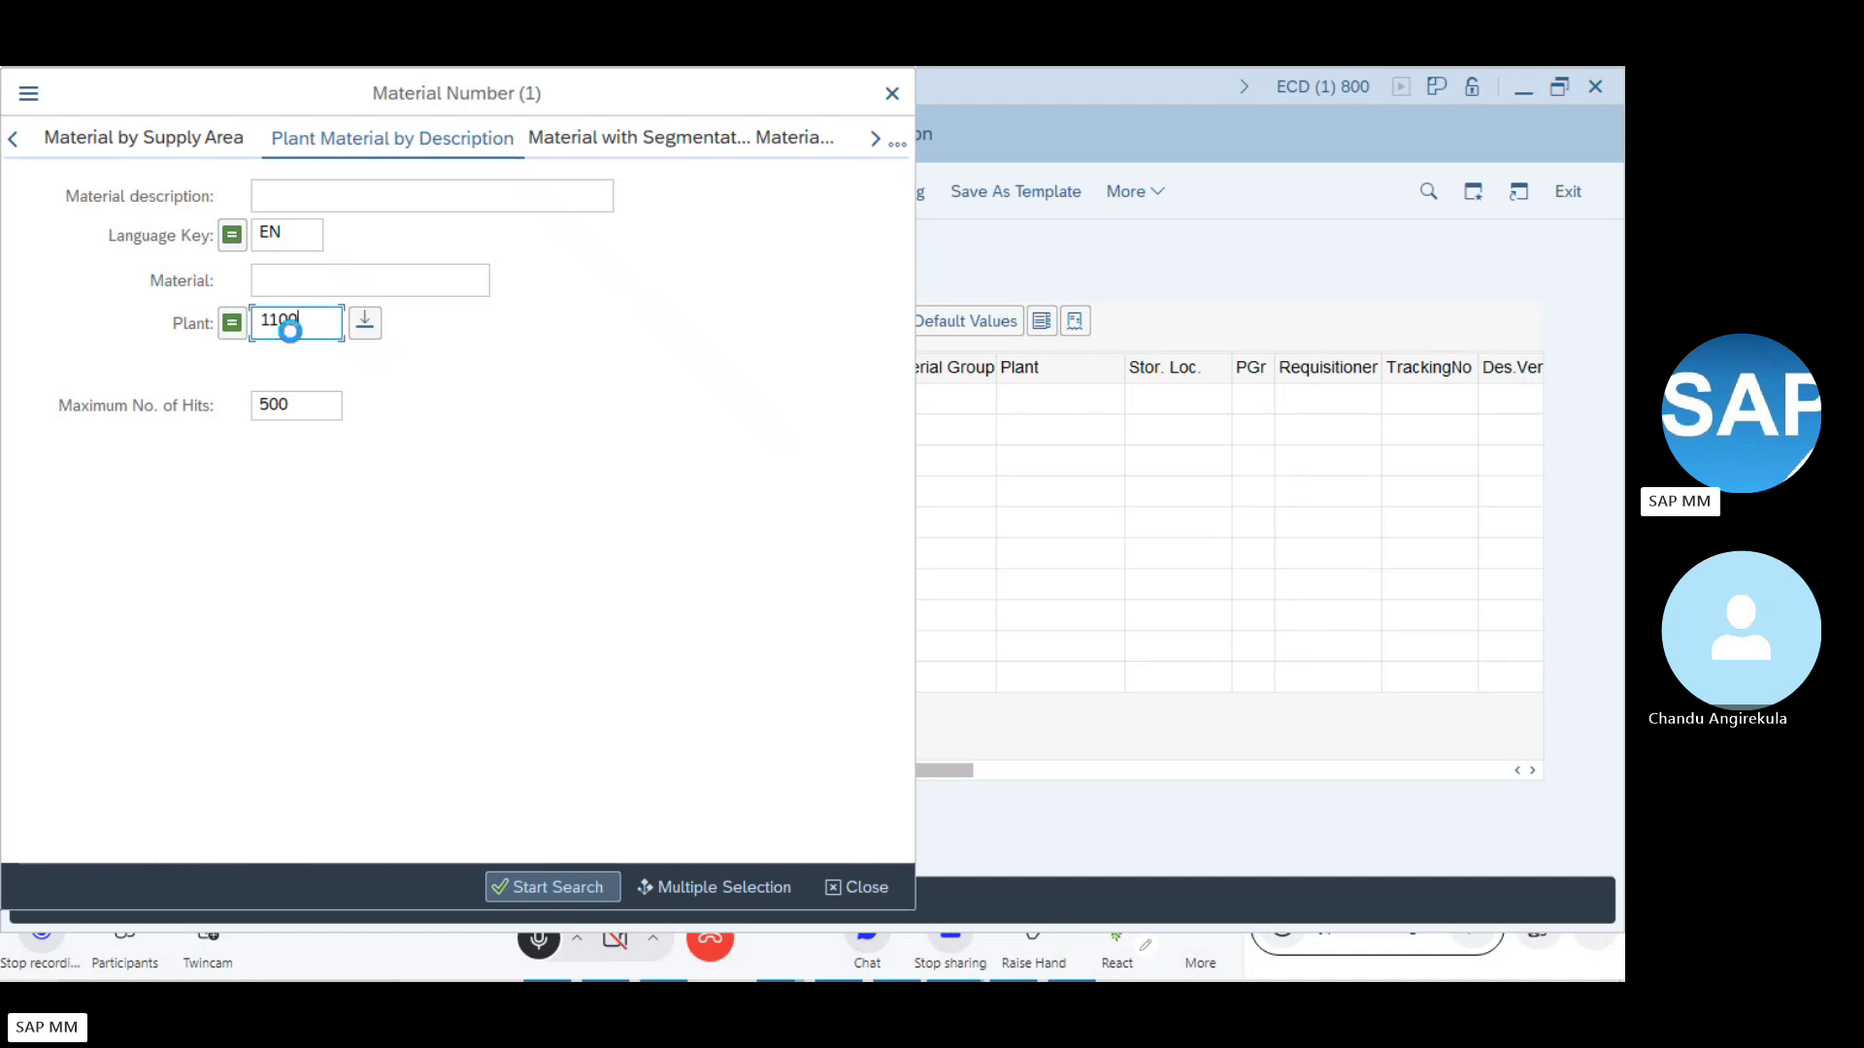
{"action": "key", "text": "Return"}
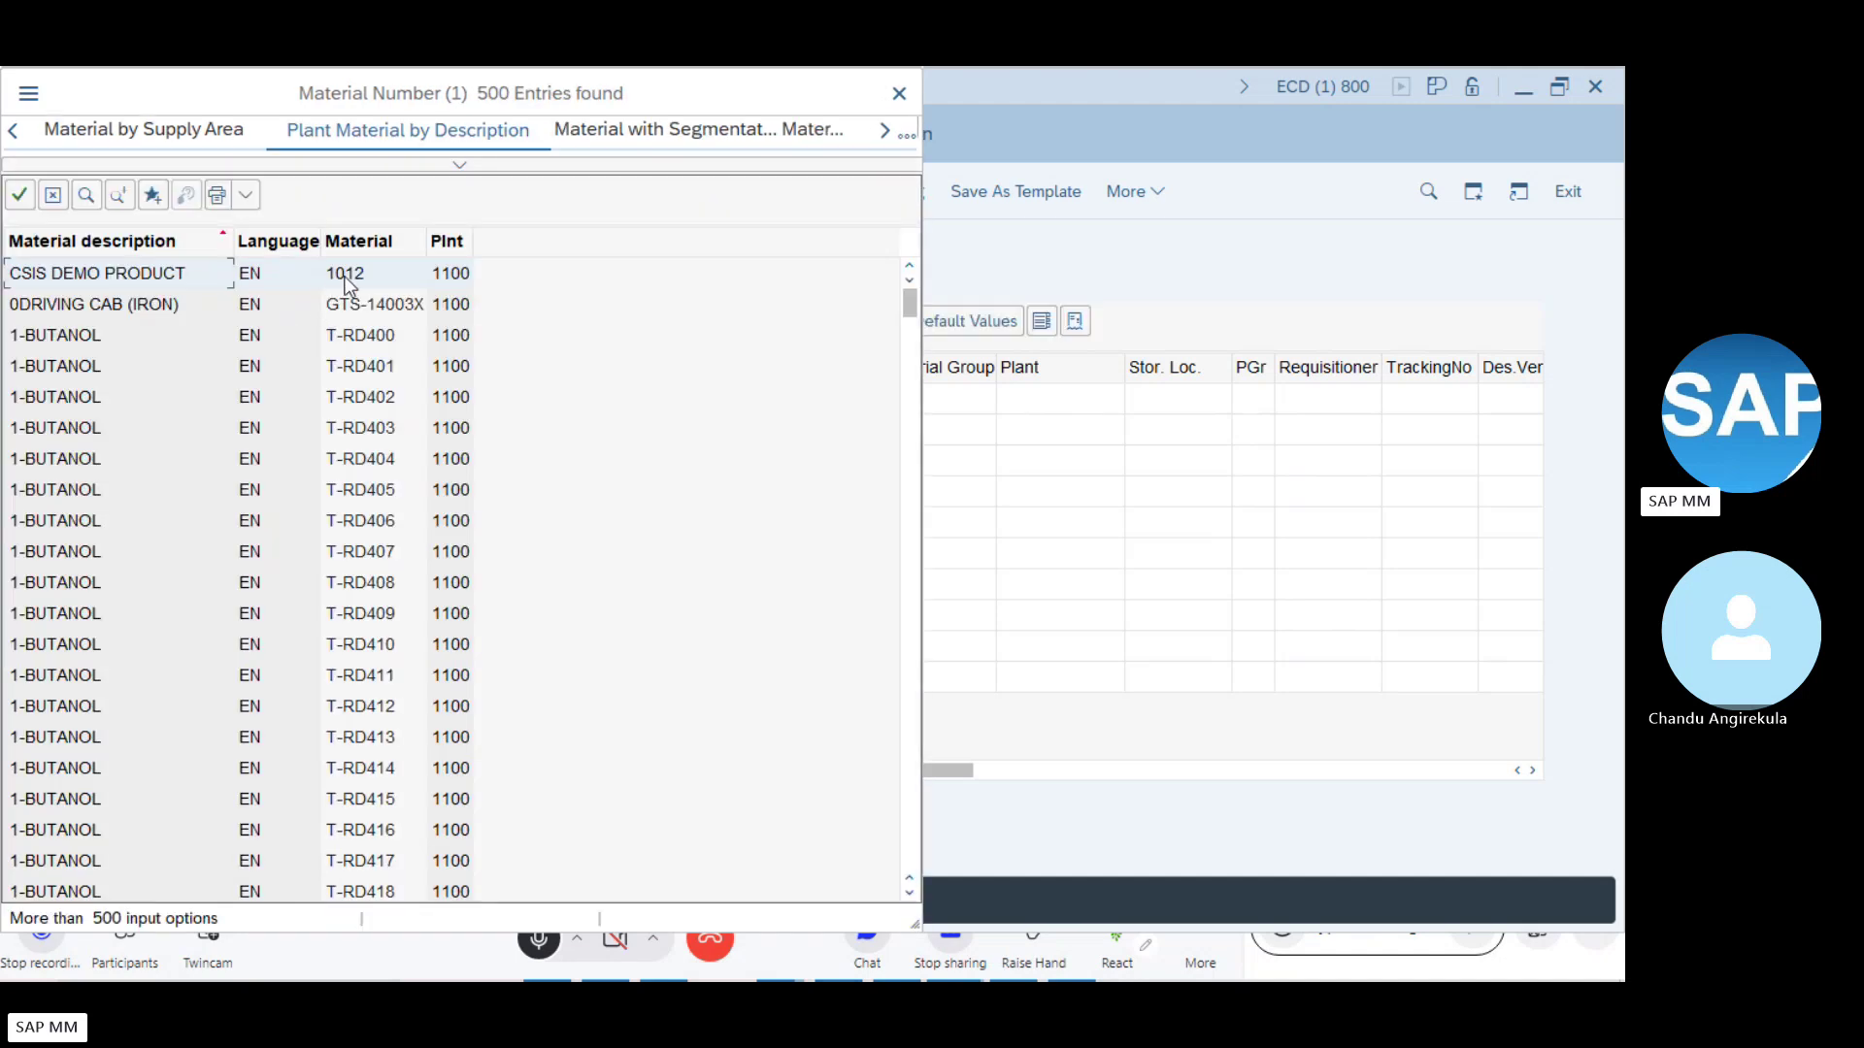
{"action": "left_click", "coordinate": [373, 240]}
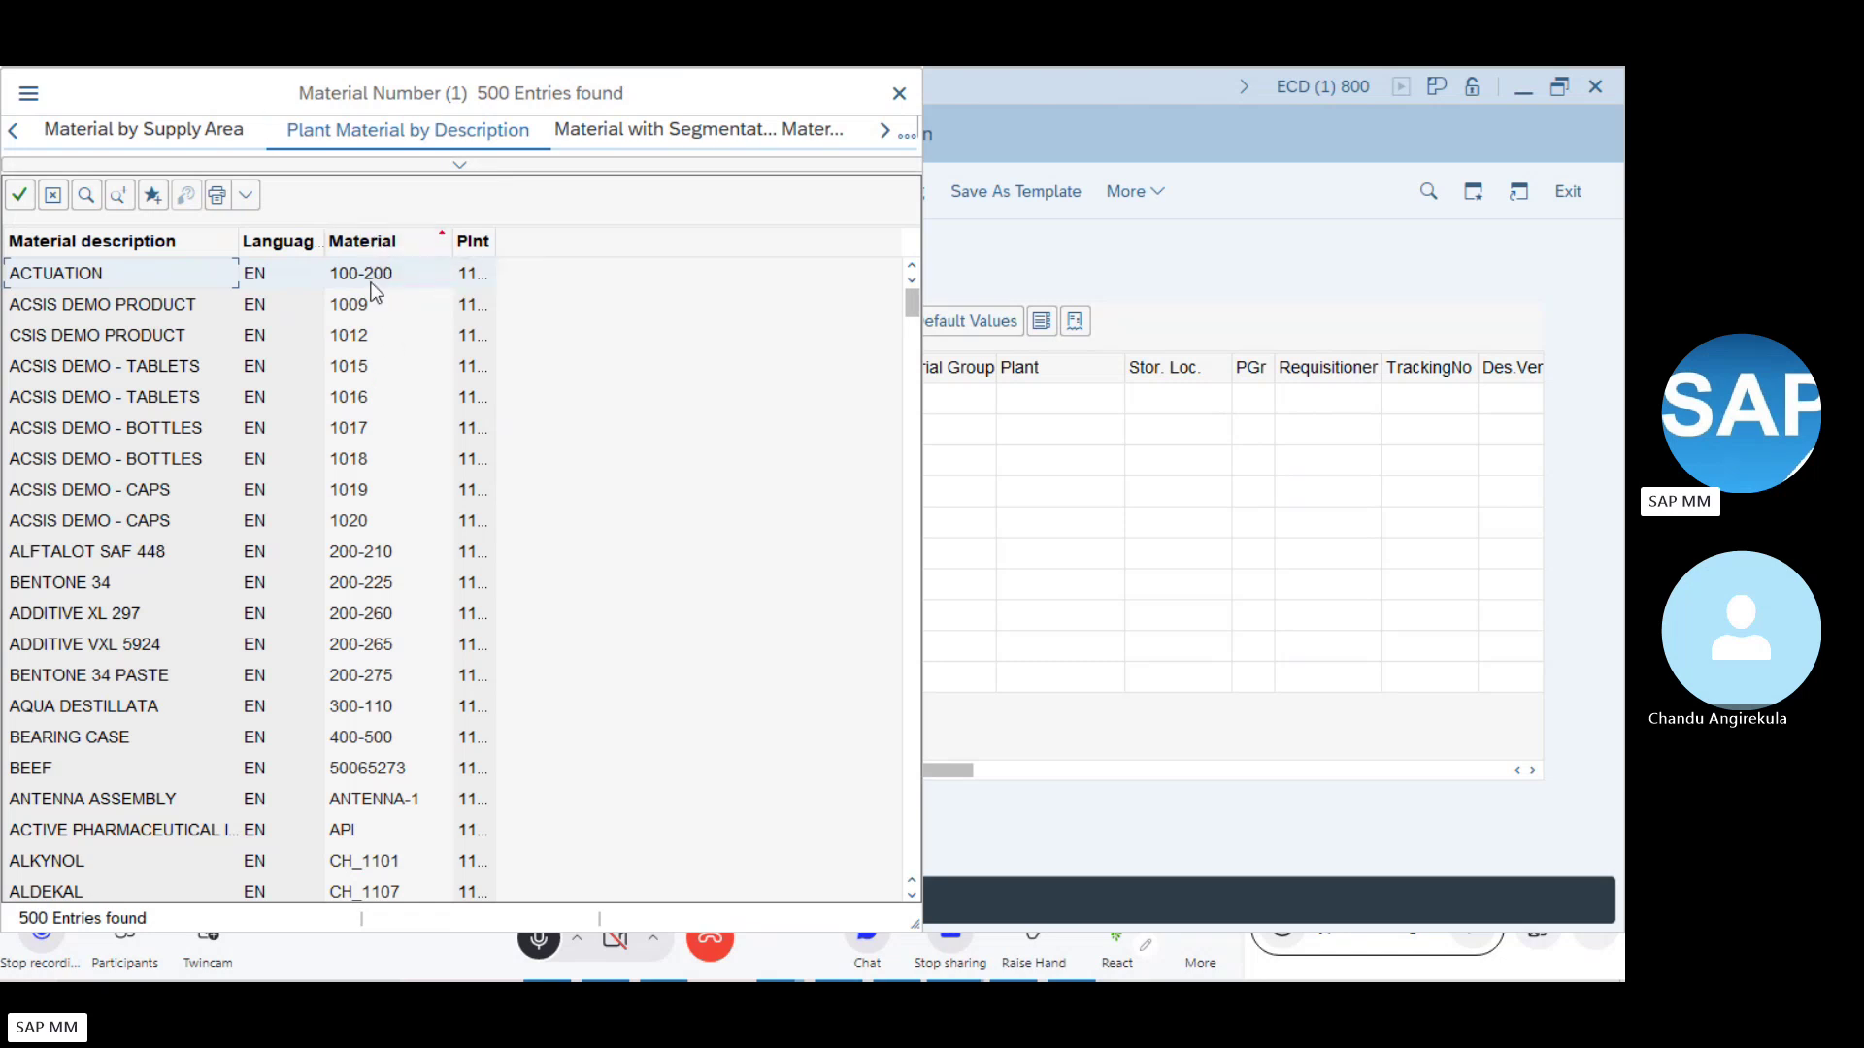
{"action": "double_click", "coordinate": [369, 274]}
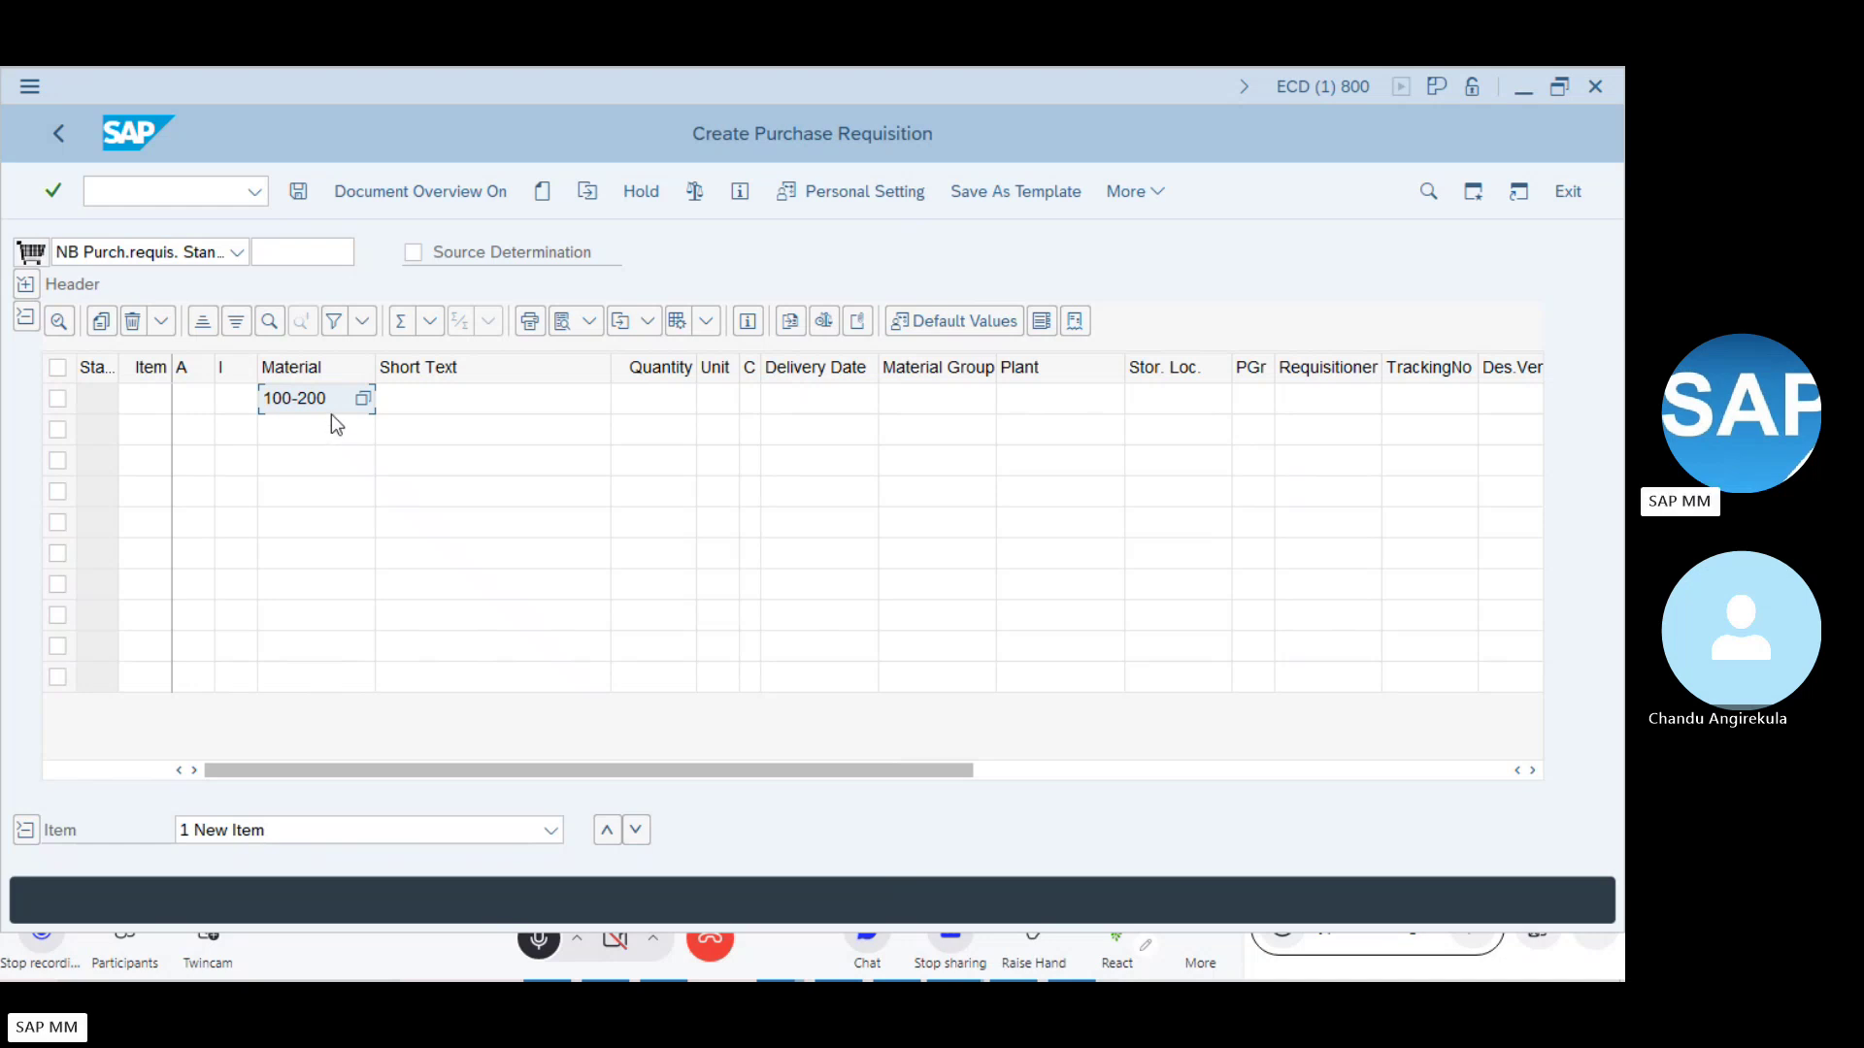
- Add item 10 for material 100-200 with plant 1100
{"action": "key", "text": "Return"}
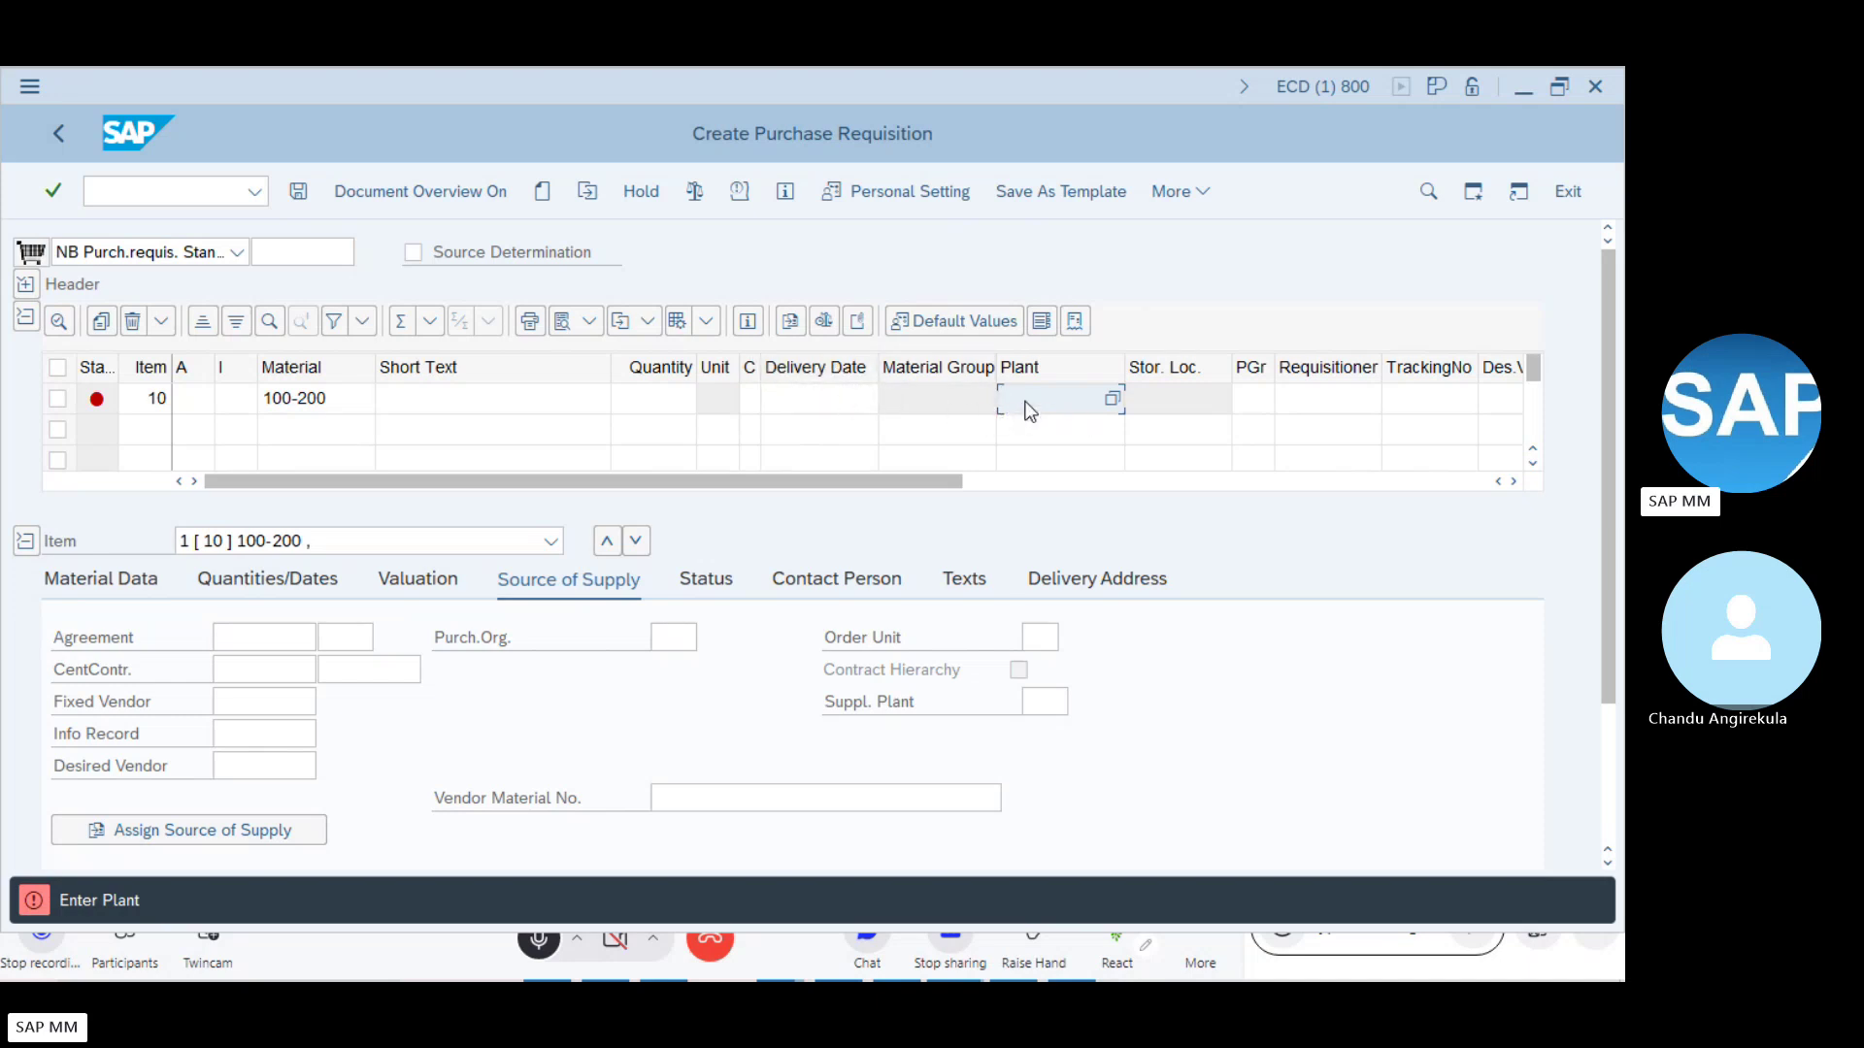
{"action": "type", "text": "1100"}
{"action": "key", "text": "Return"}
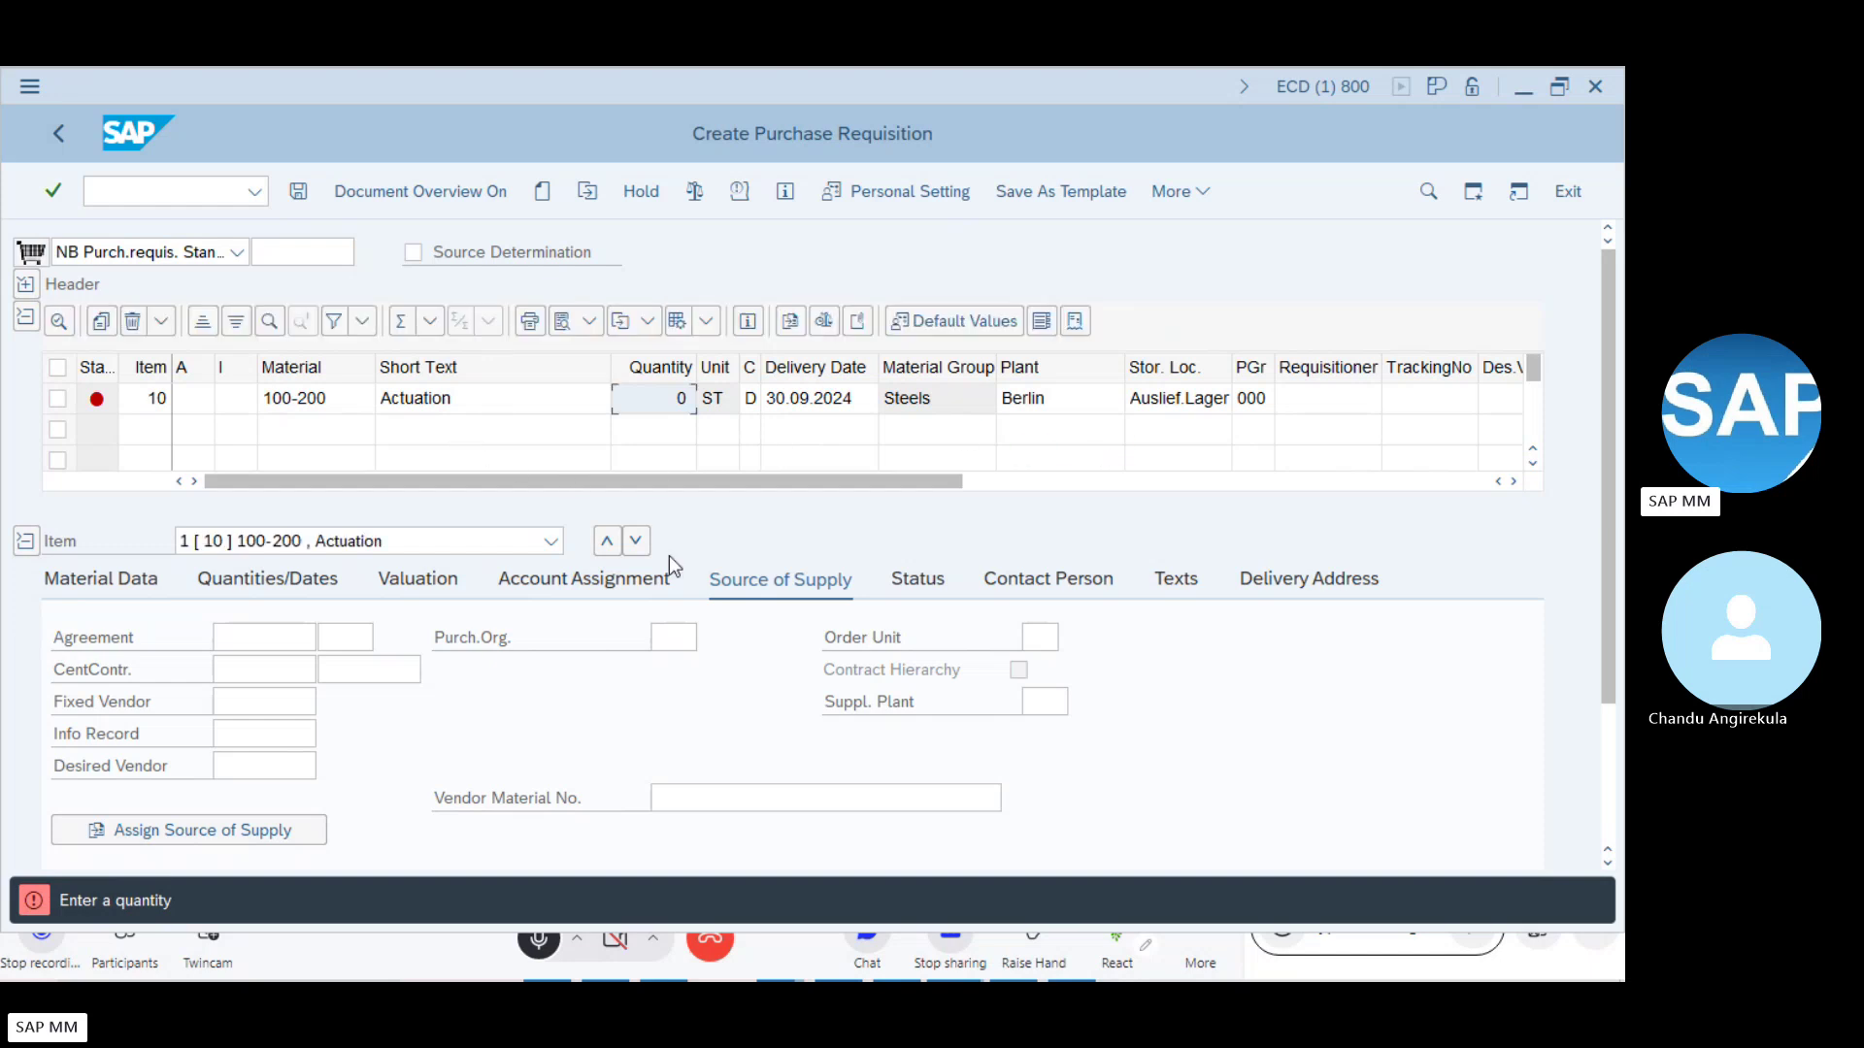
- Review item 10's defaulted values: short text Actuation, plant Berlin, unit ST
{"action": "left_click", "coordinate": [316, 405]}
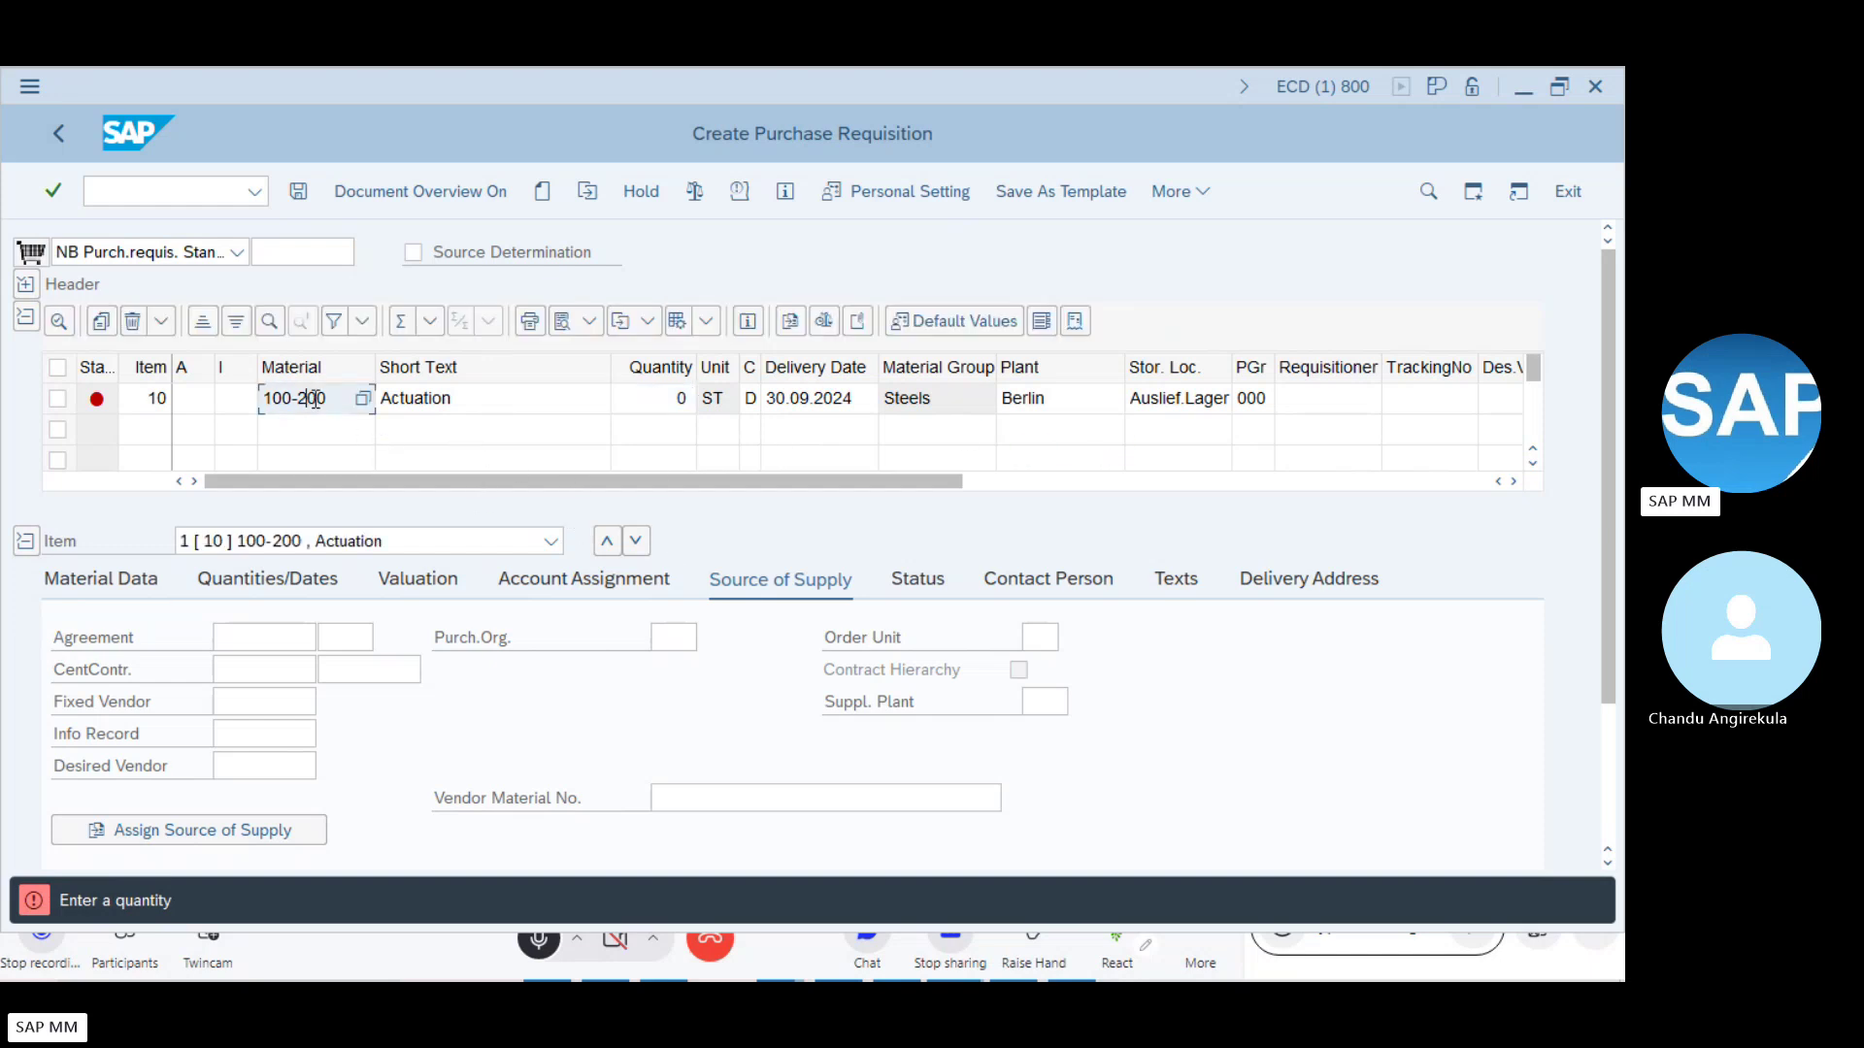
{"action": "left_click", "coordinate": [453, 401]}
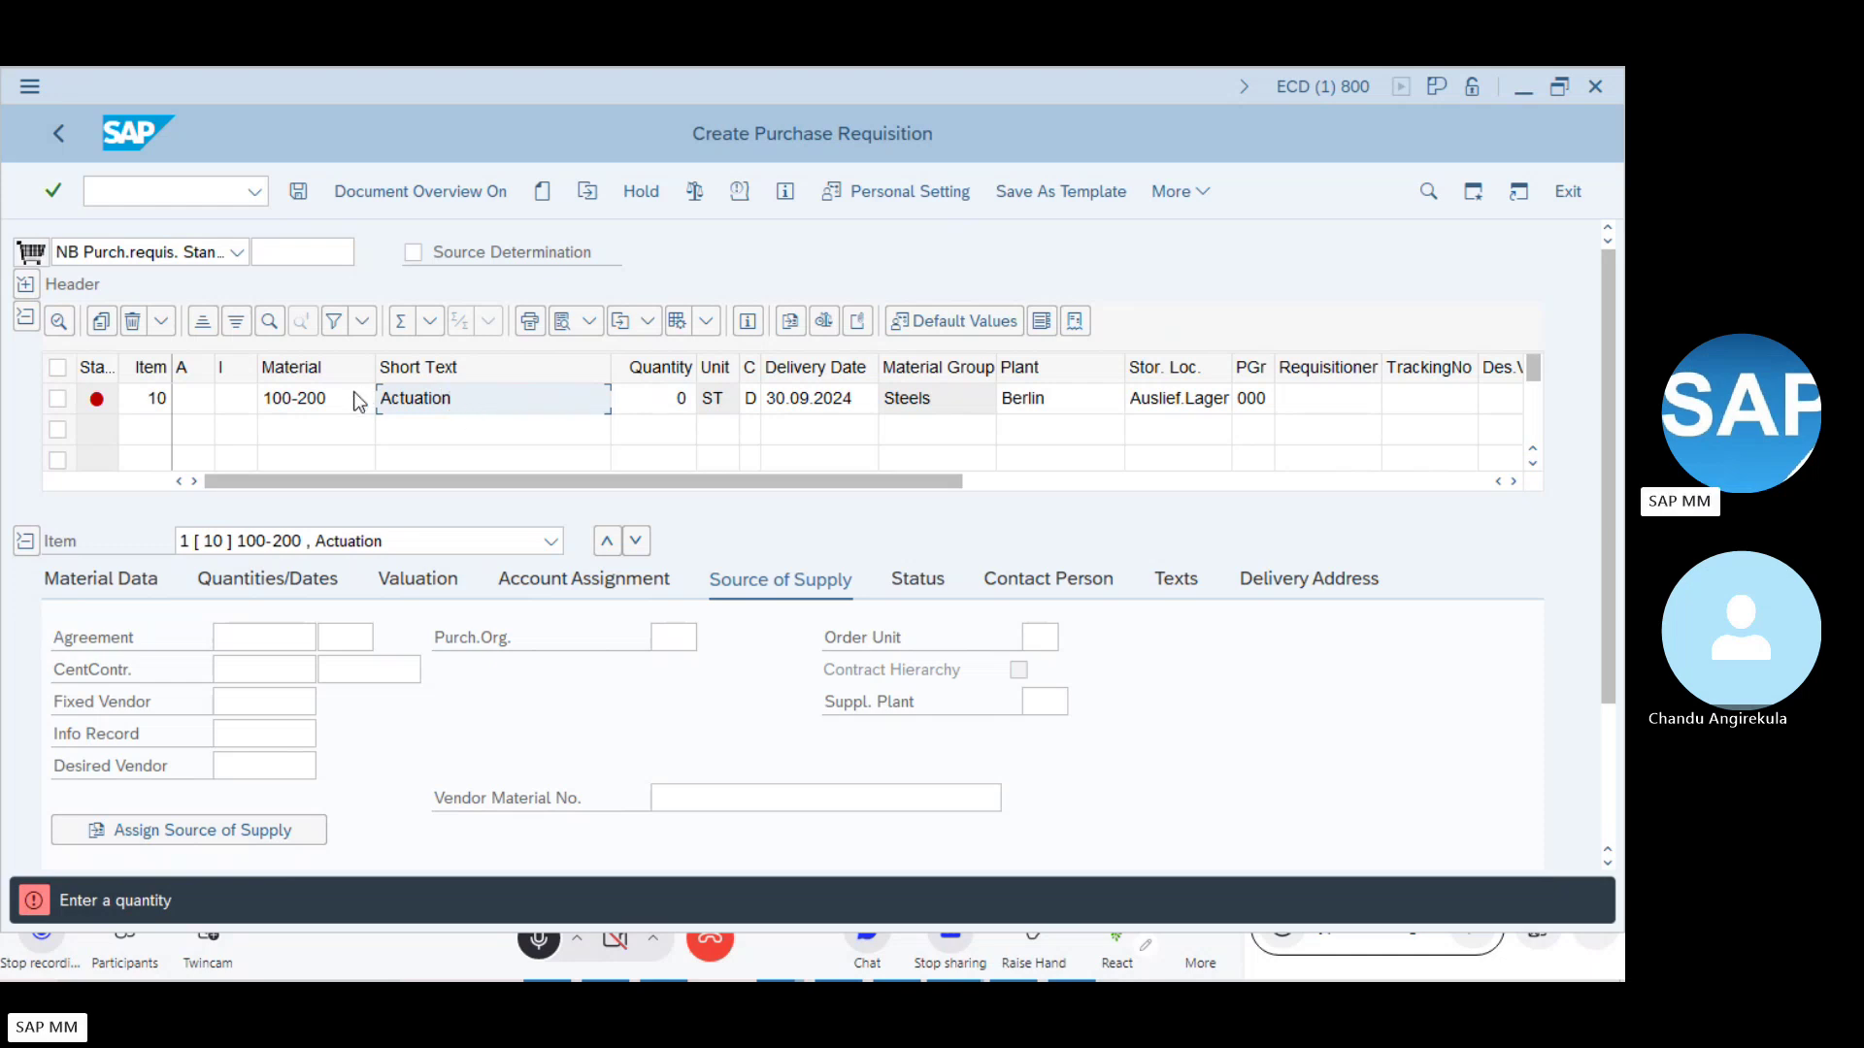
{"action": "left_click", "coordinate": [1053, 400]}
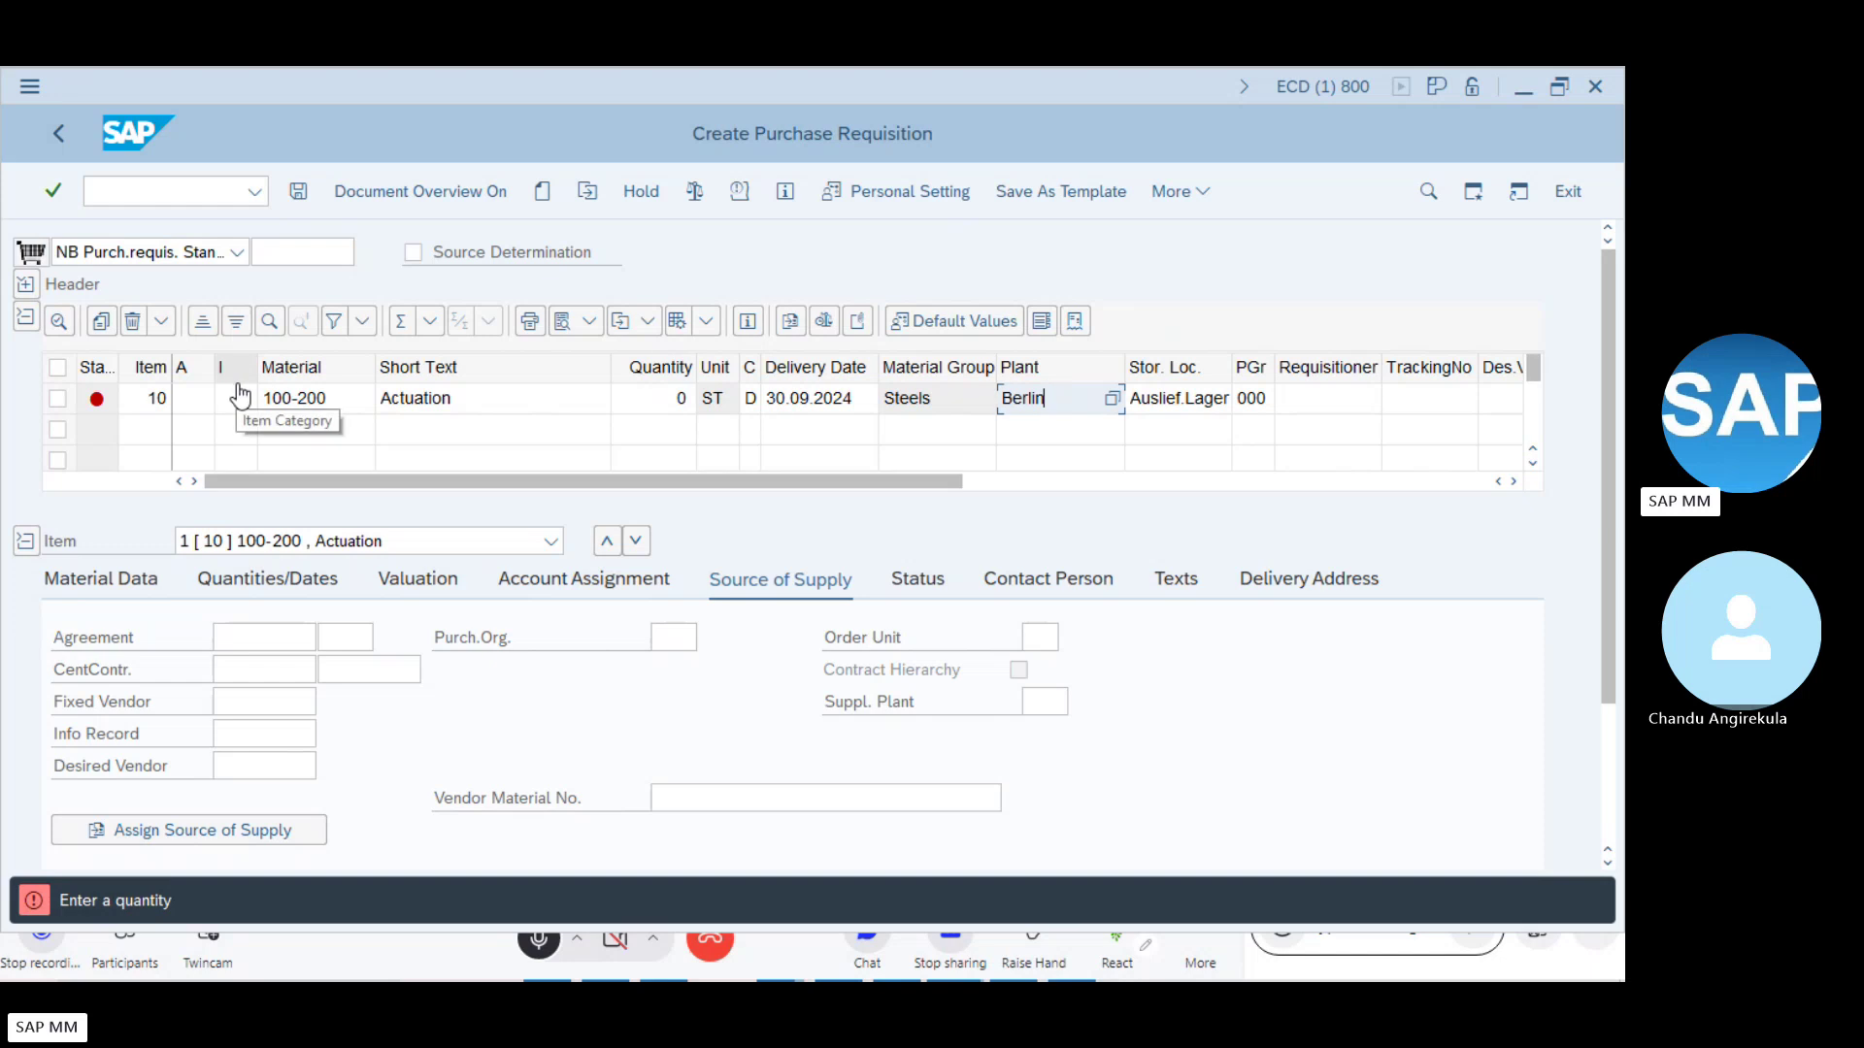
{"action": "left_click", "coordinate": [715, 409]}
{"action": "left_click", "coordinate": [718, 412]}
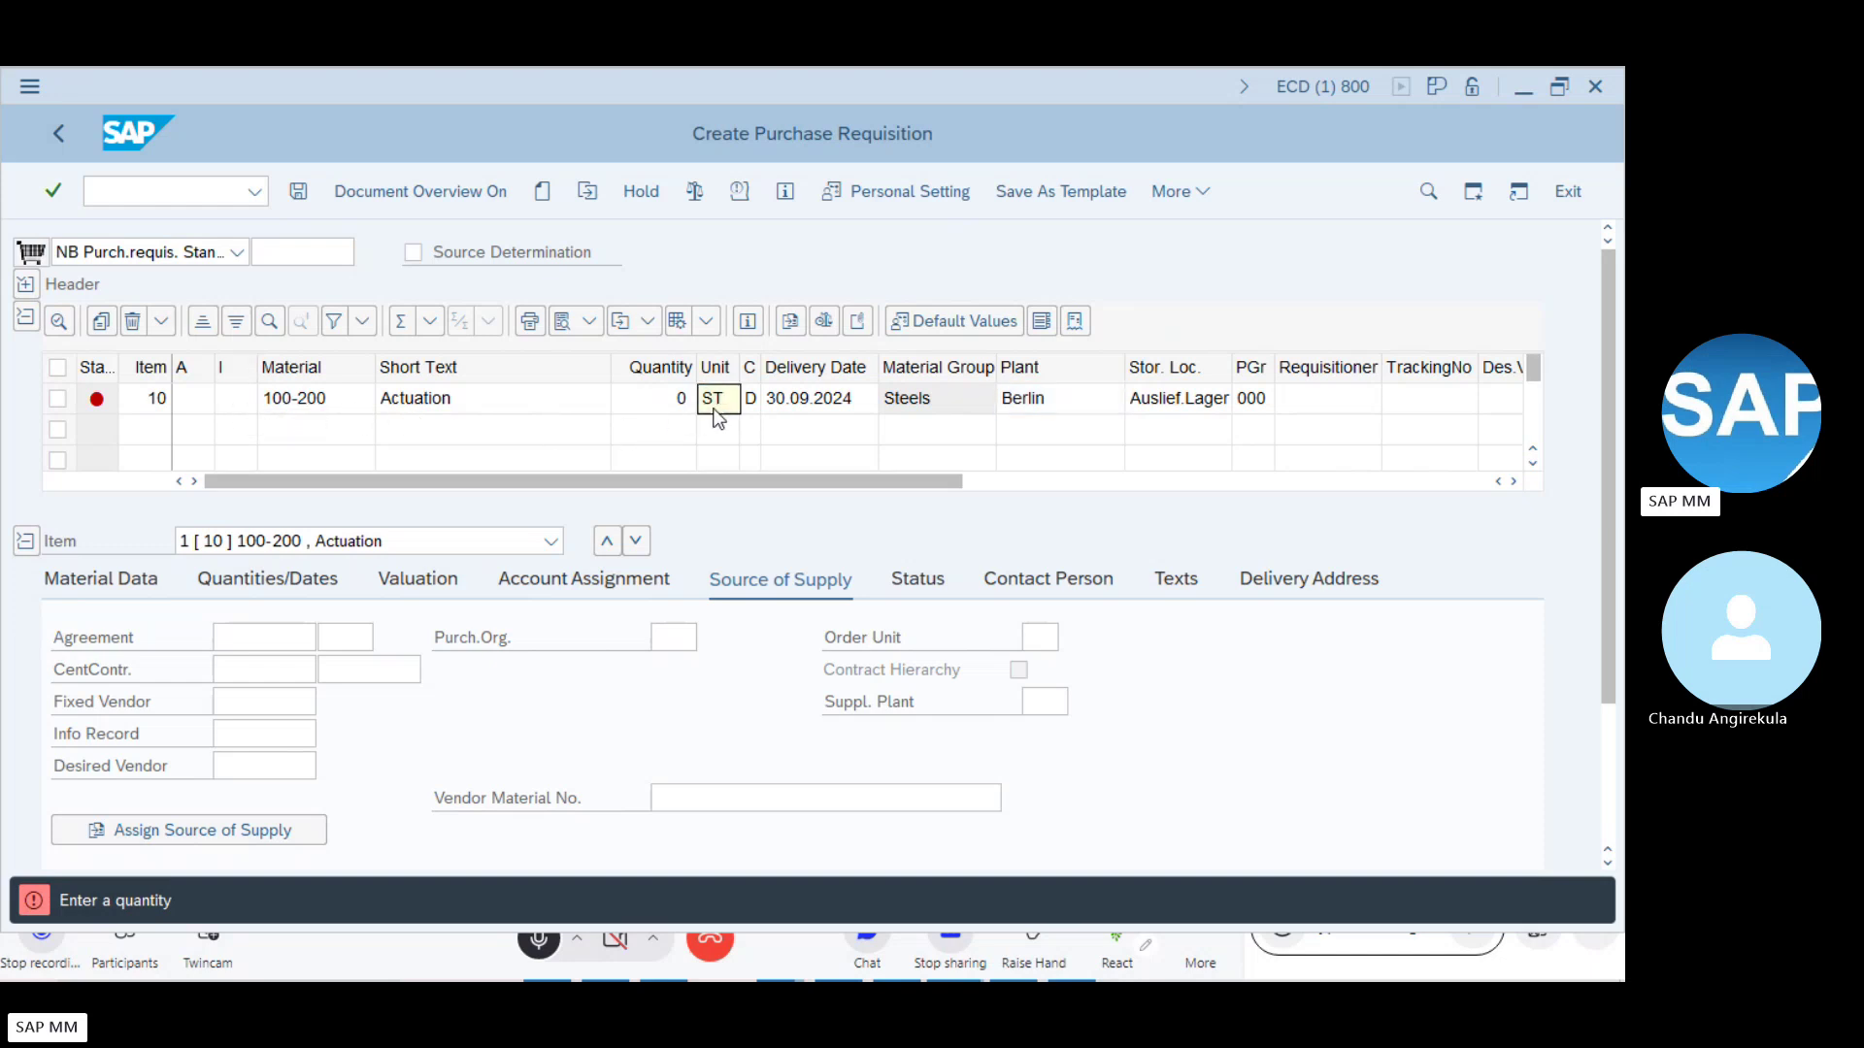
{"action": "left_click", "coordinate": [330, 397]}
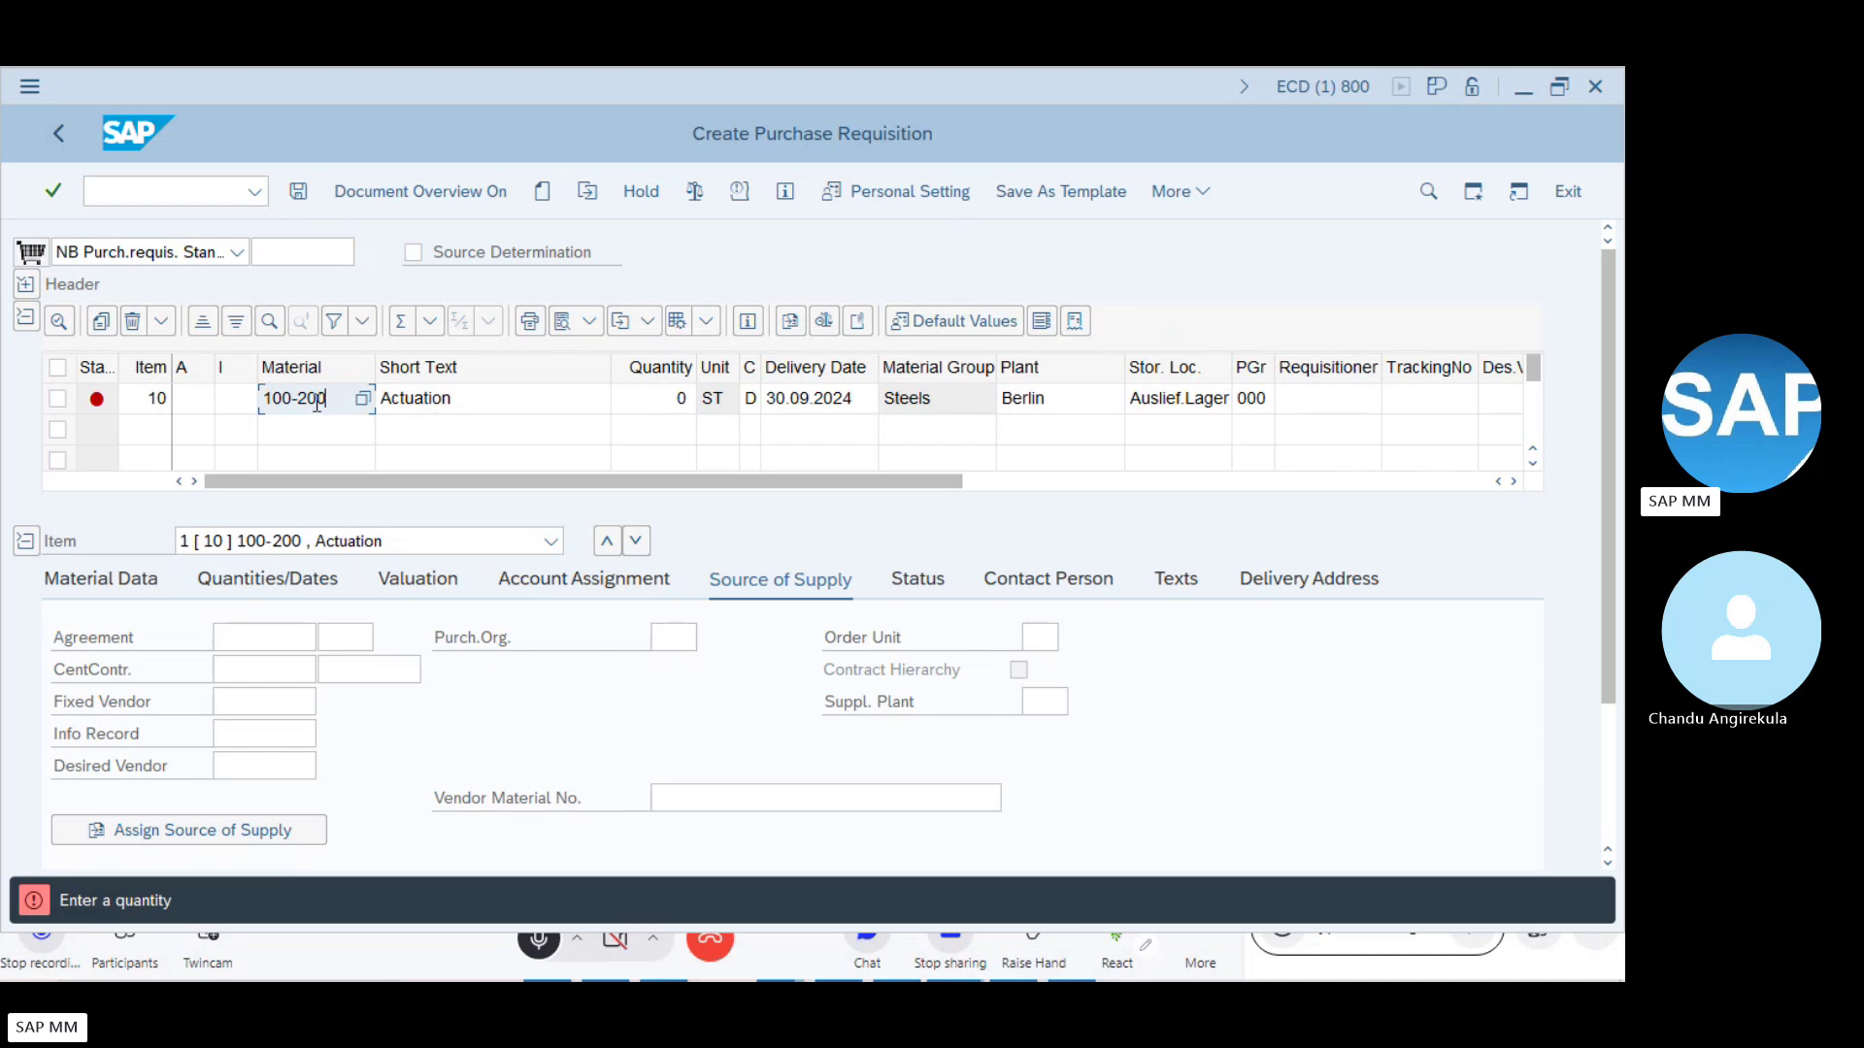
{"action": "left_click", "coordinate": [406, 396]}
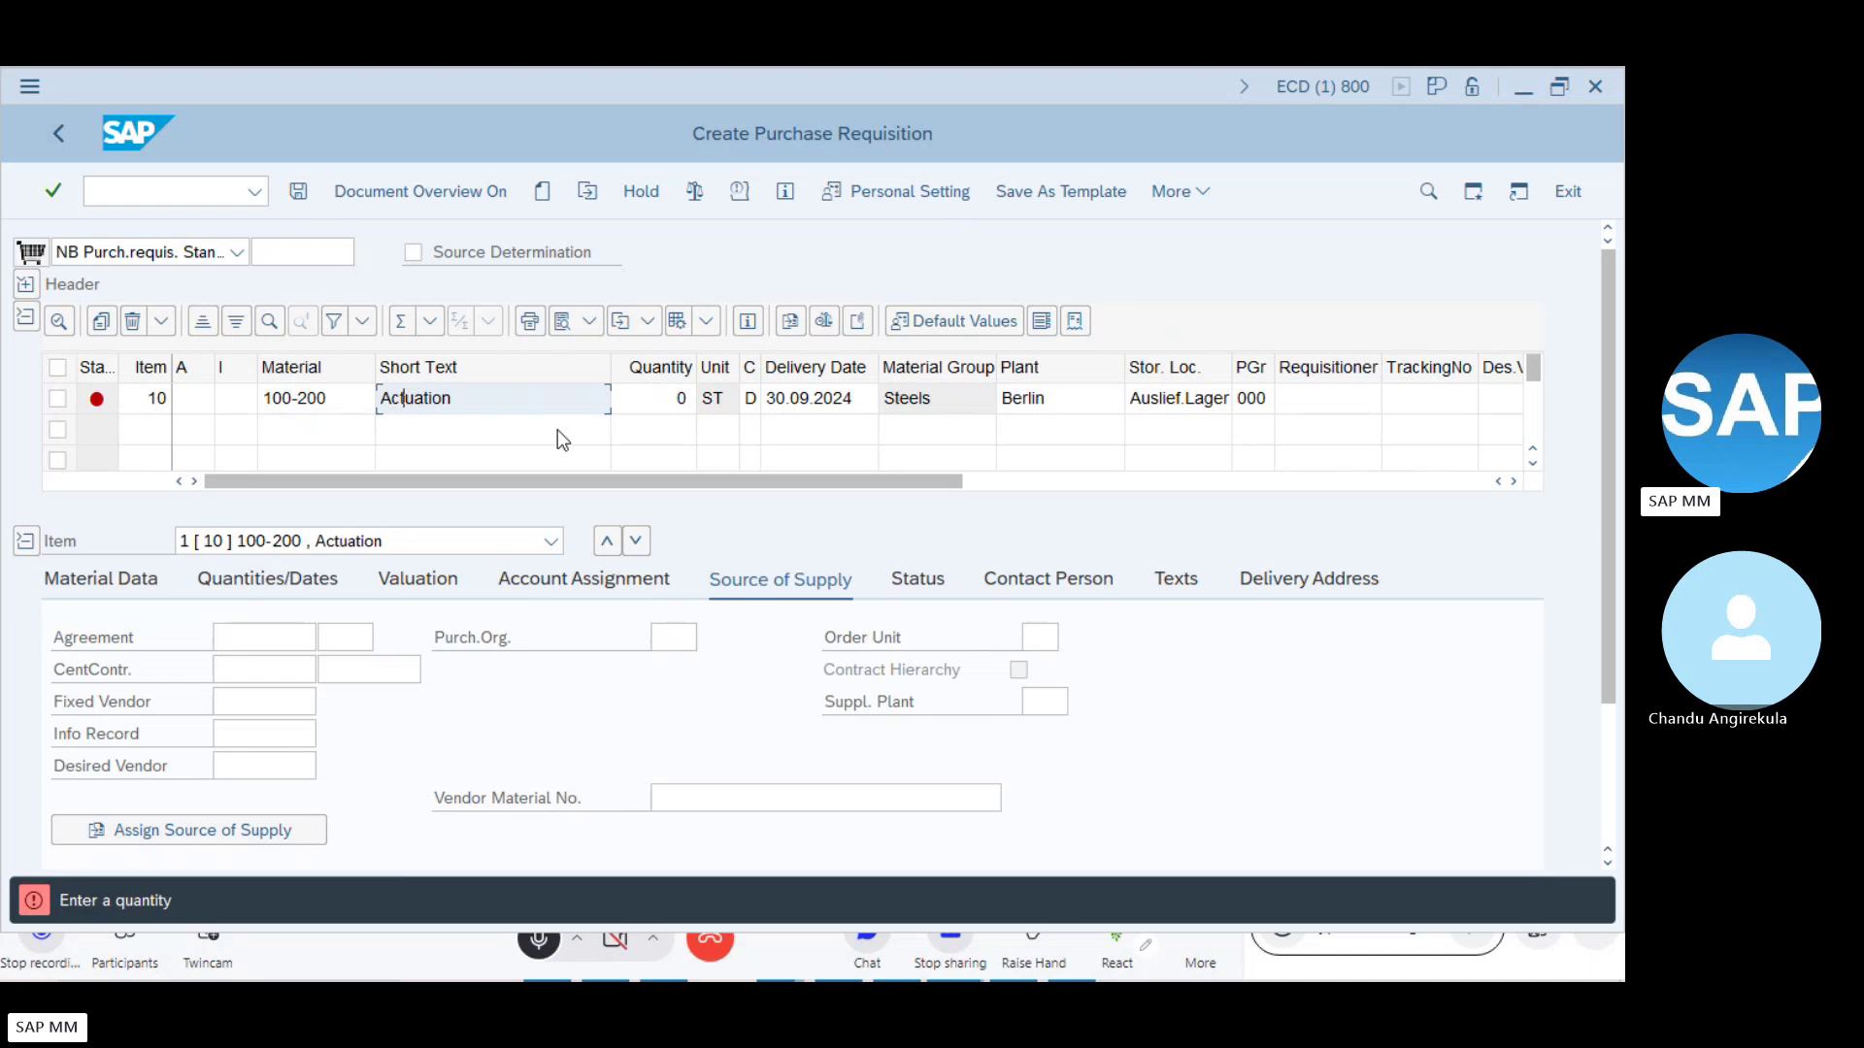
{"action": "left_click", "coordinate": [713, 408]}
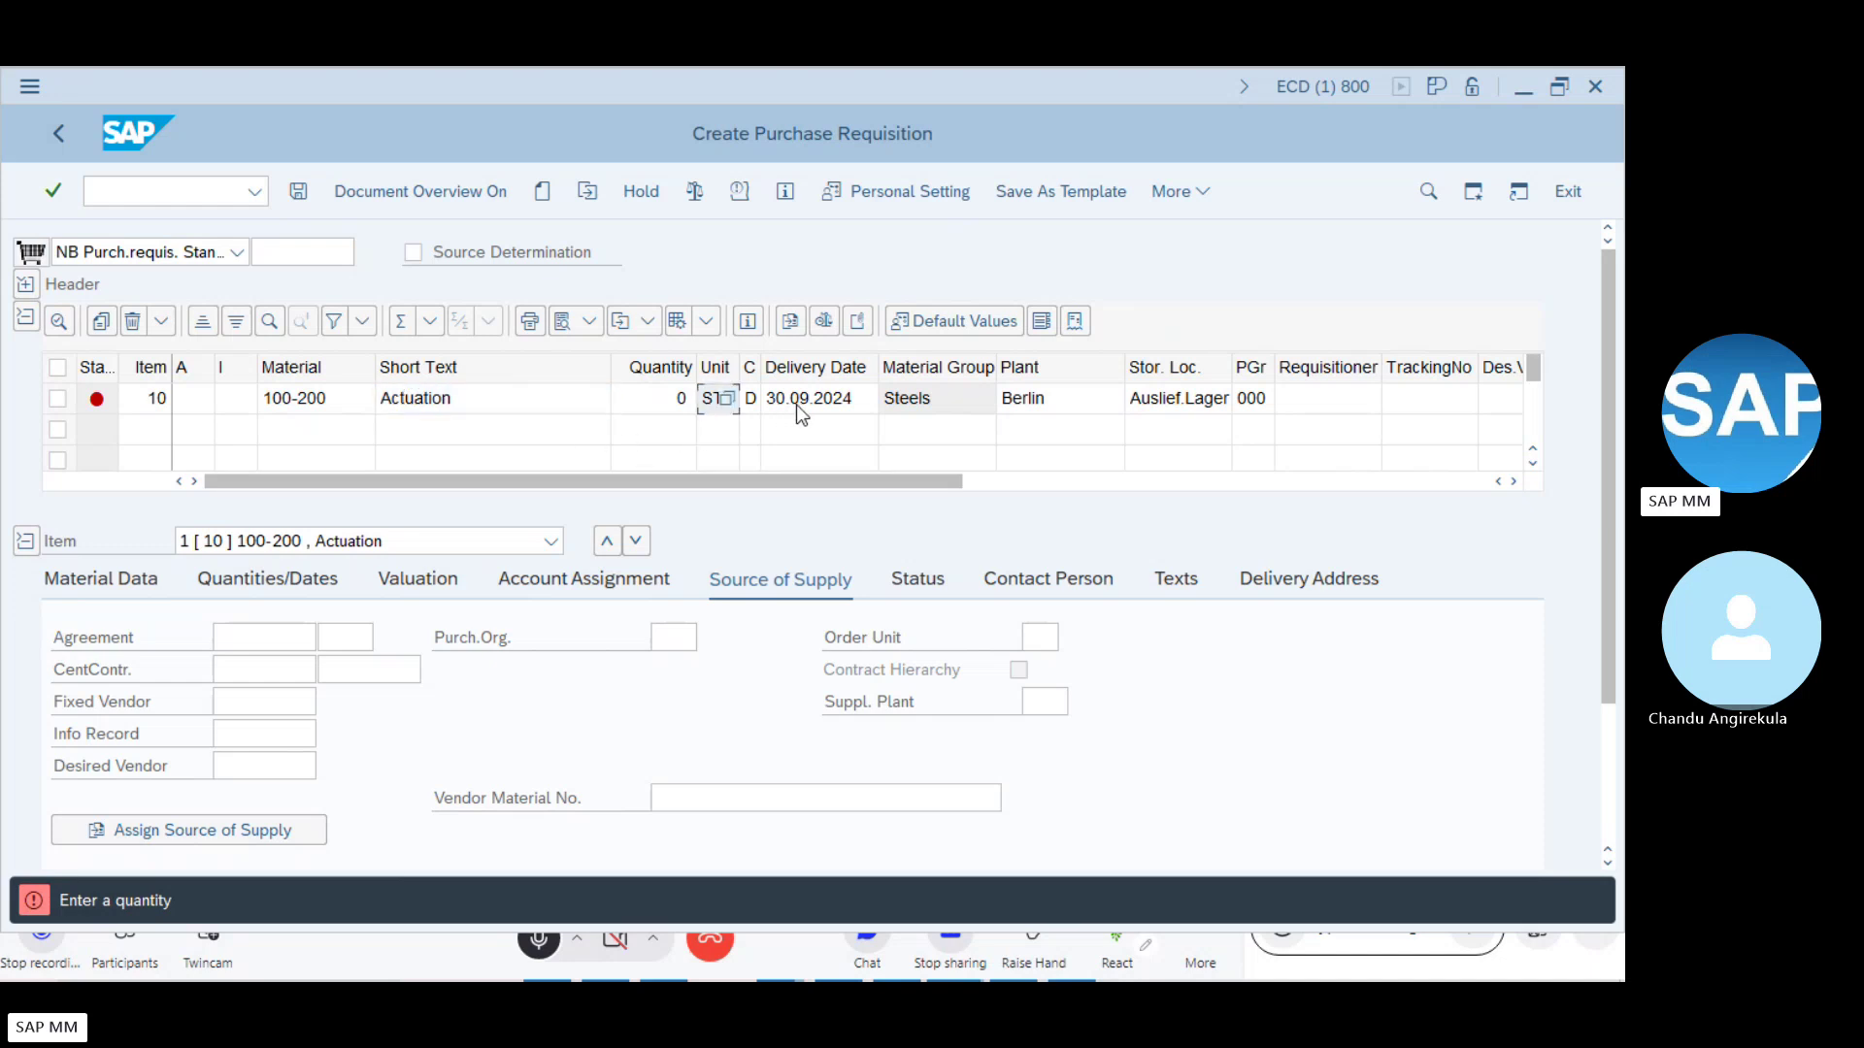
{"action": "left_click", "coordinate": [889, 400]}
{"action": "left_click", "coordinate": [1199, 399]}
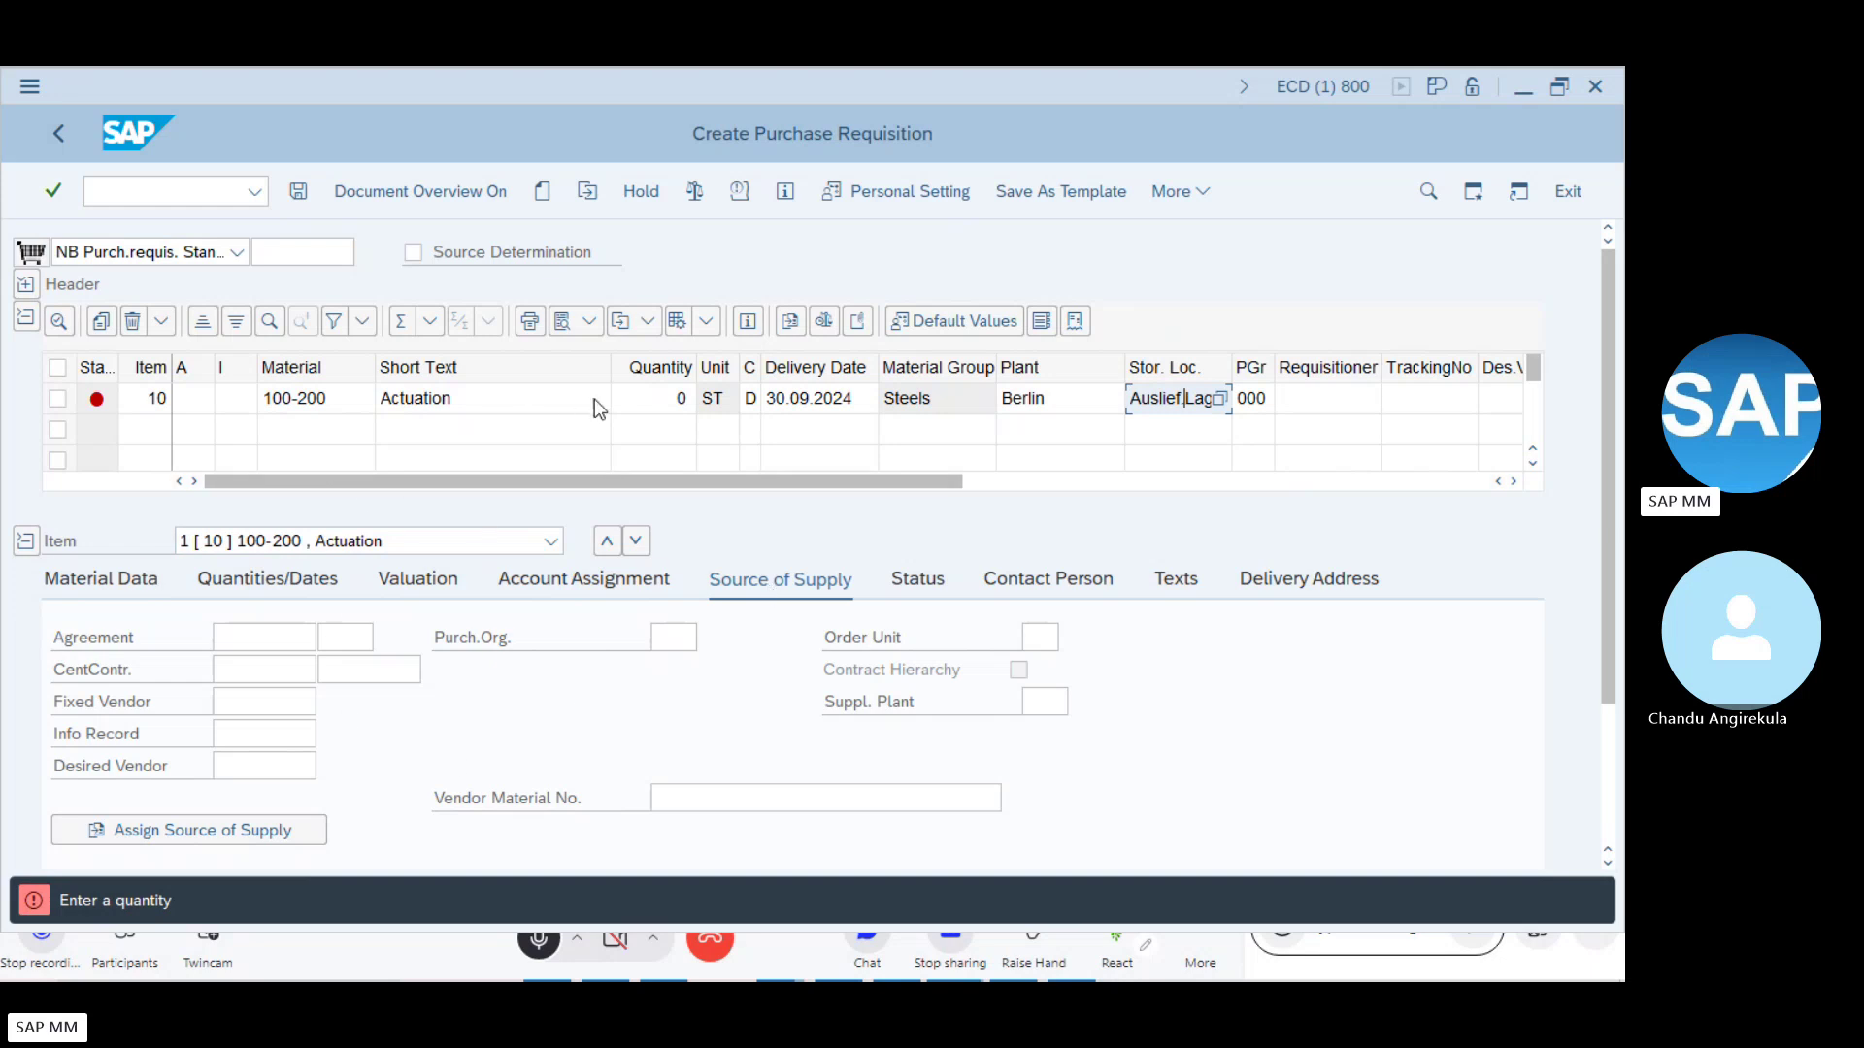
{"action": "left_click", "coordinate": [660, 408]}
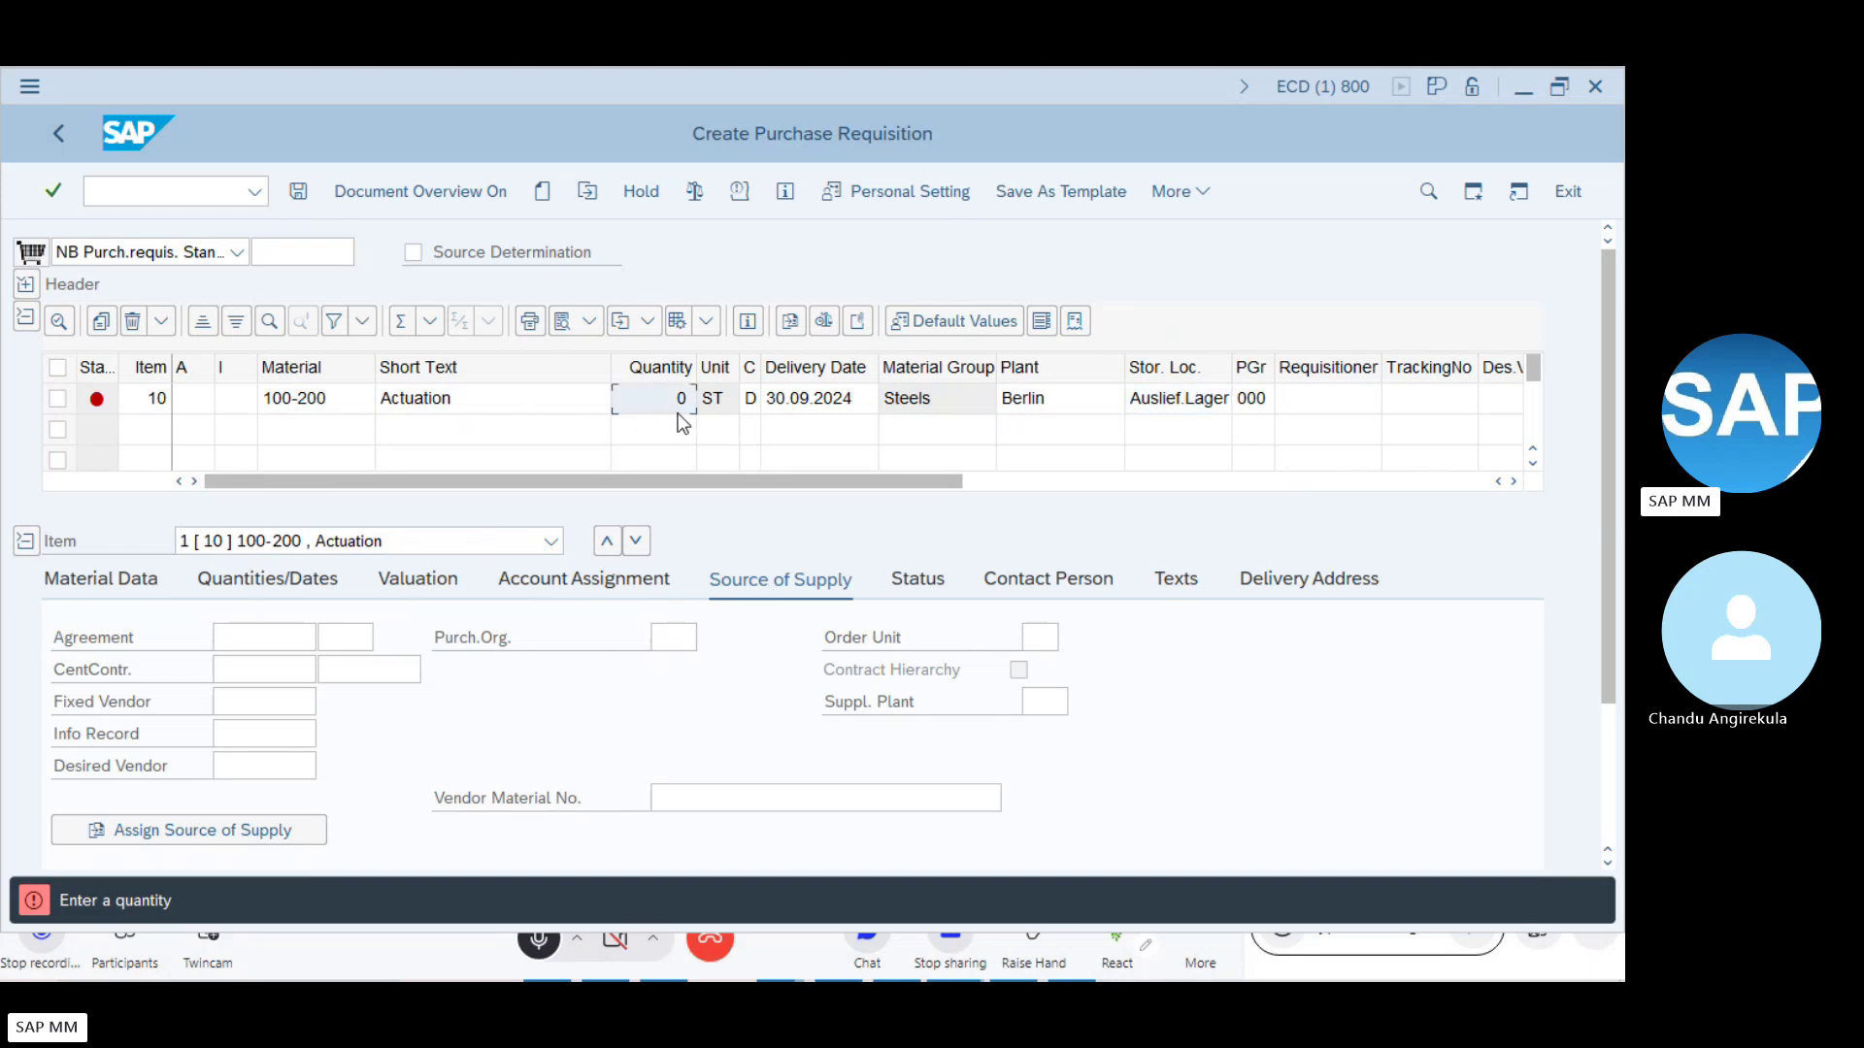
{"action": "key", "text": "alt+Tab"}
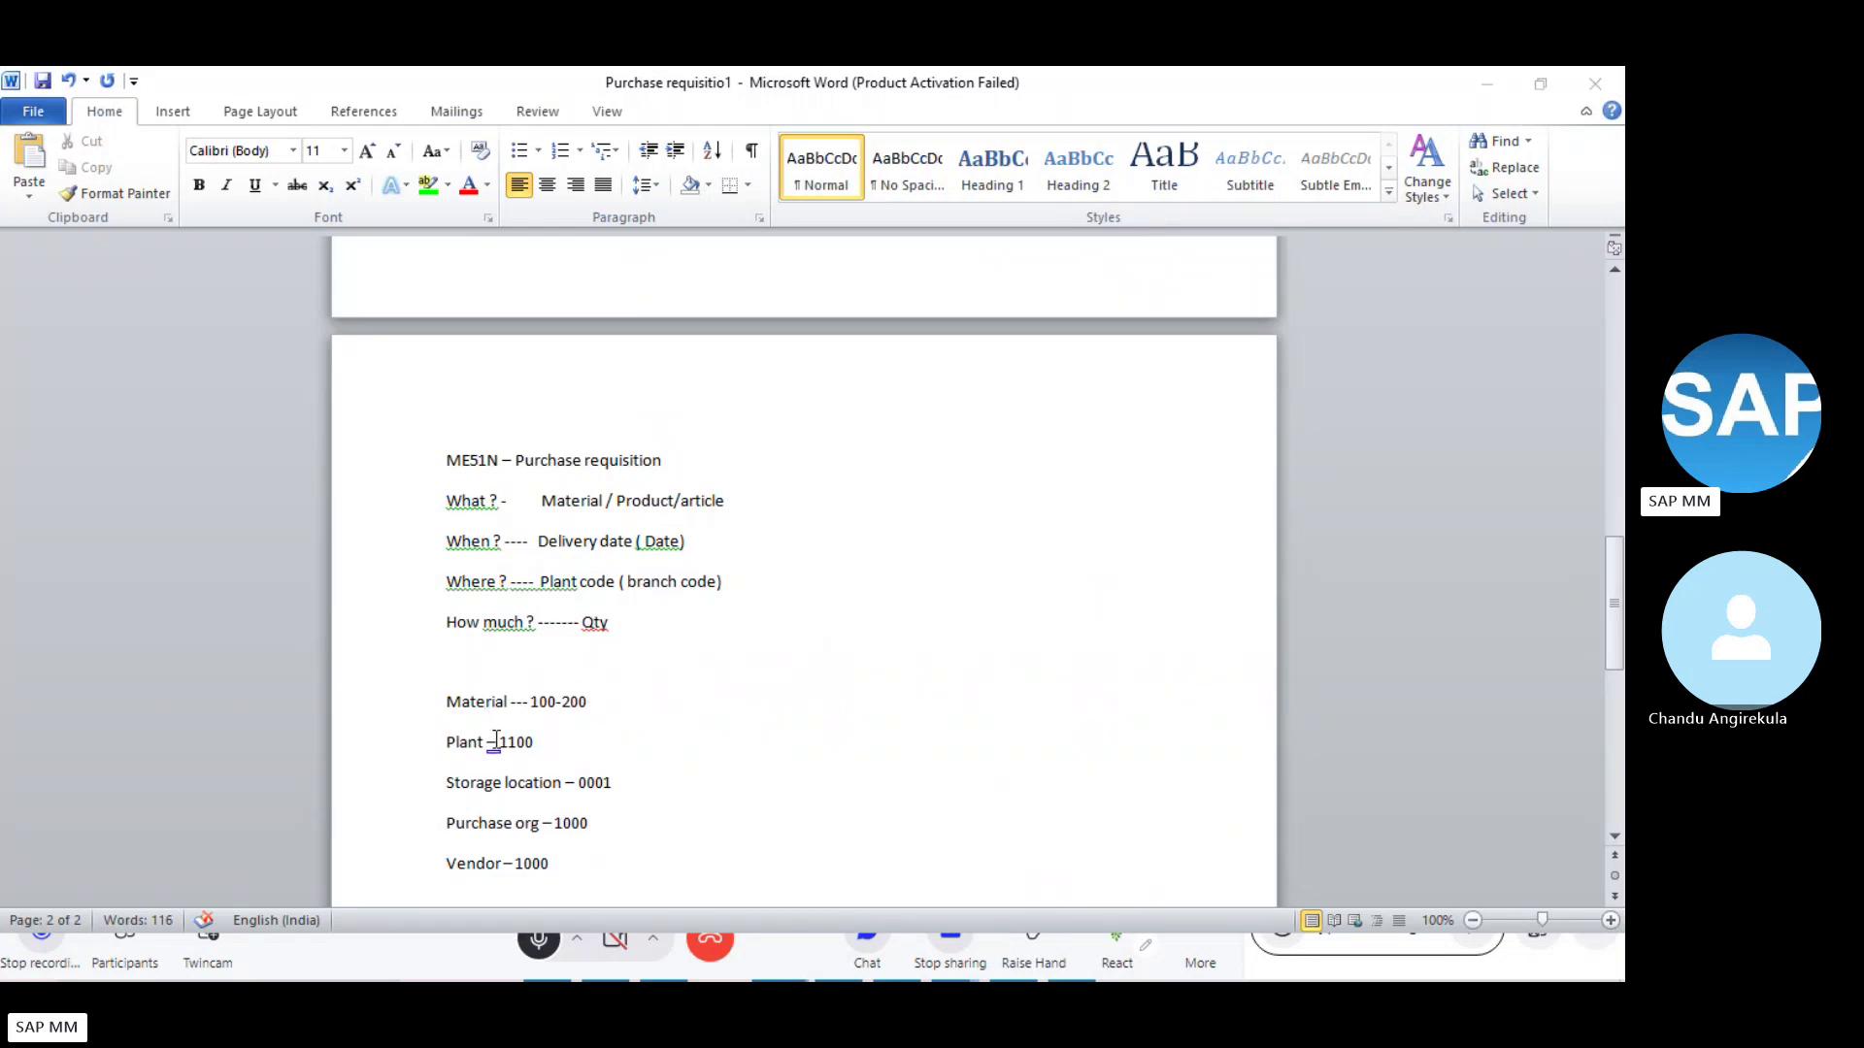
{"action": "key", "text": "alt+Tab"}
{"action": "left_click", "coordinate": [288, 393]}
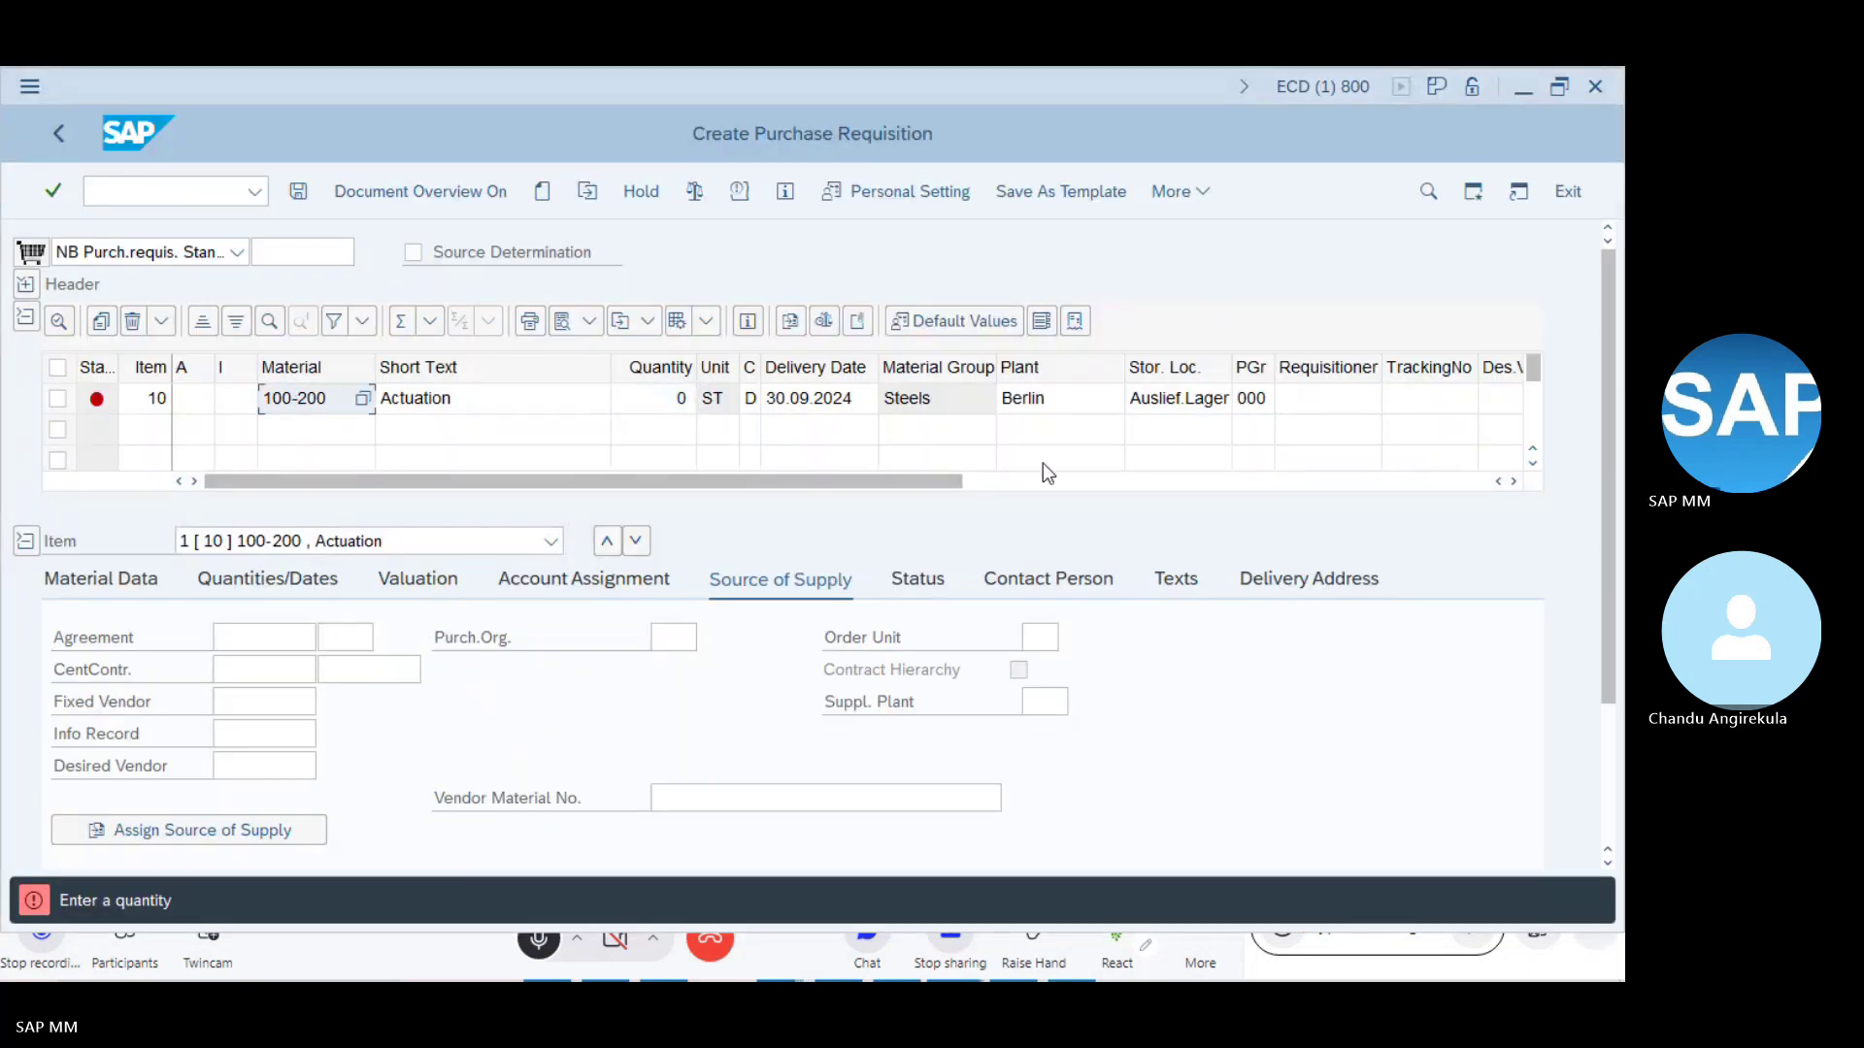
{"action": "left_click", "coordinate": [1049, 393]}
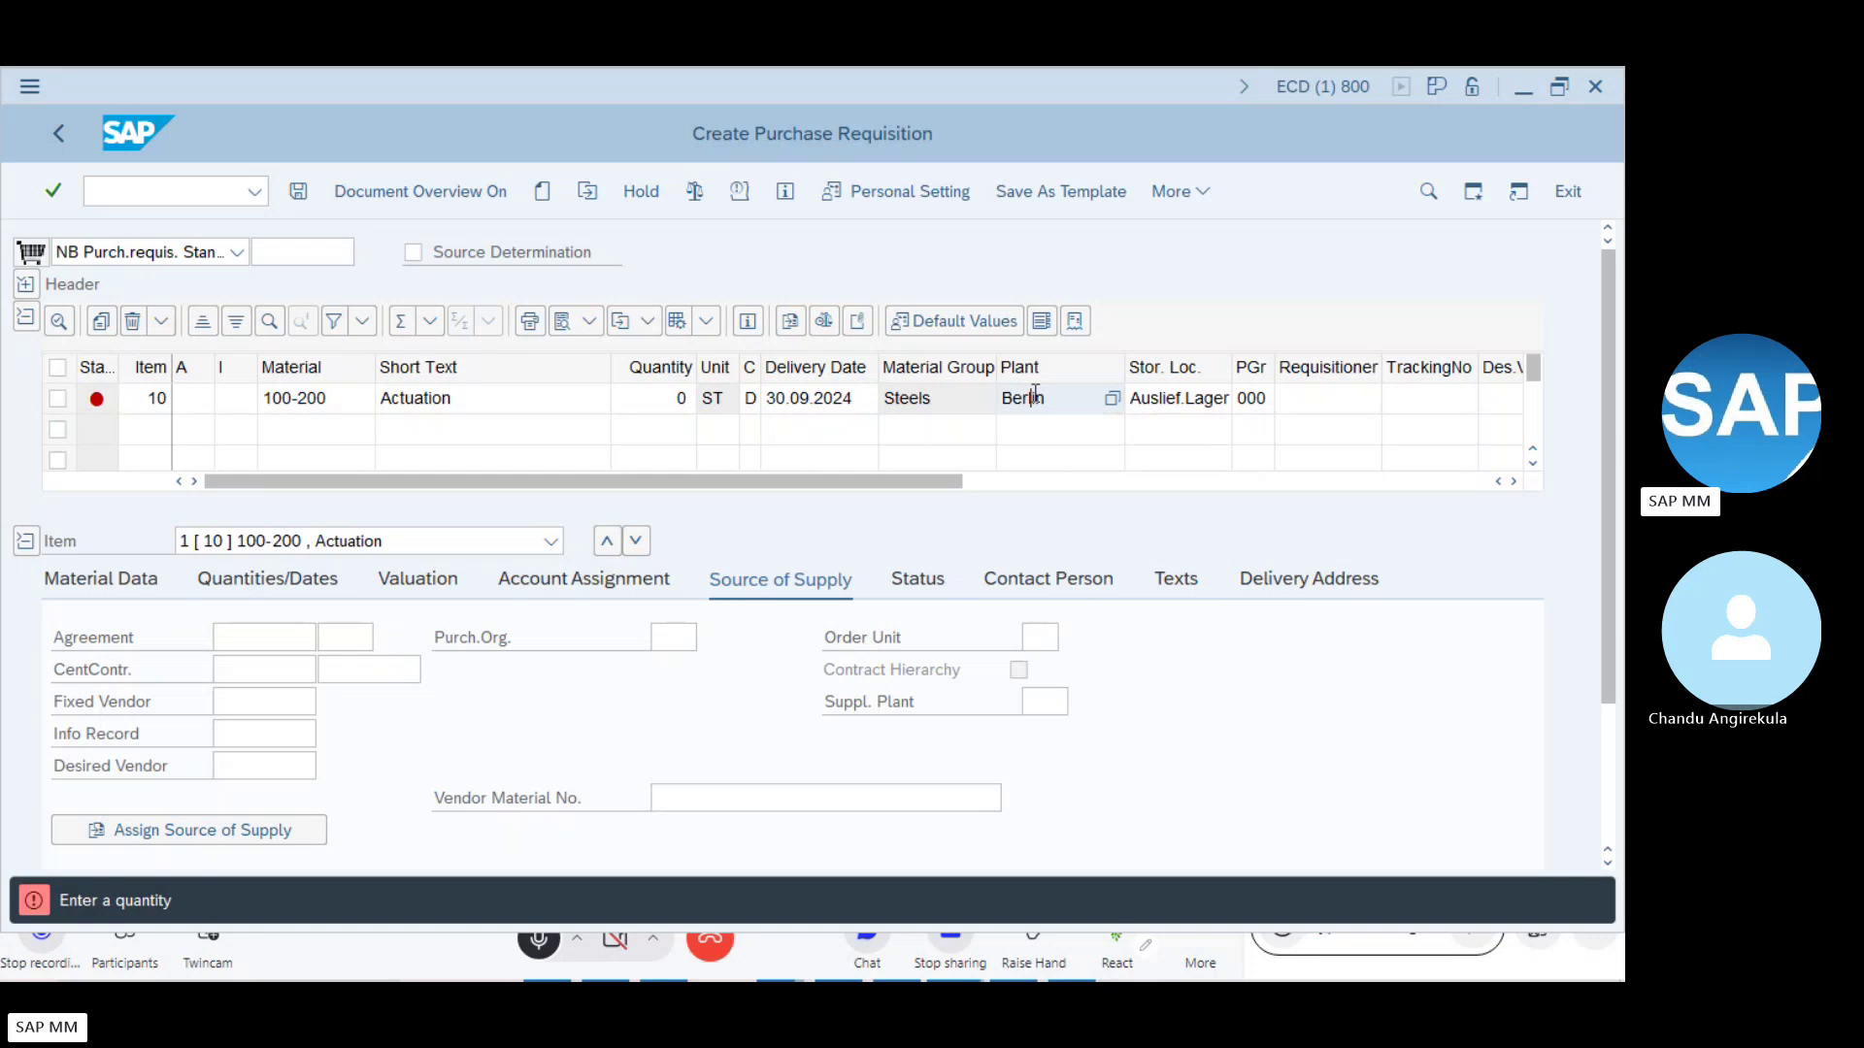
{"action": "key", "text": "alt+Tab"}
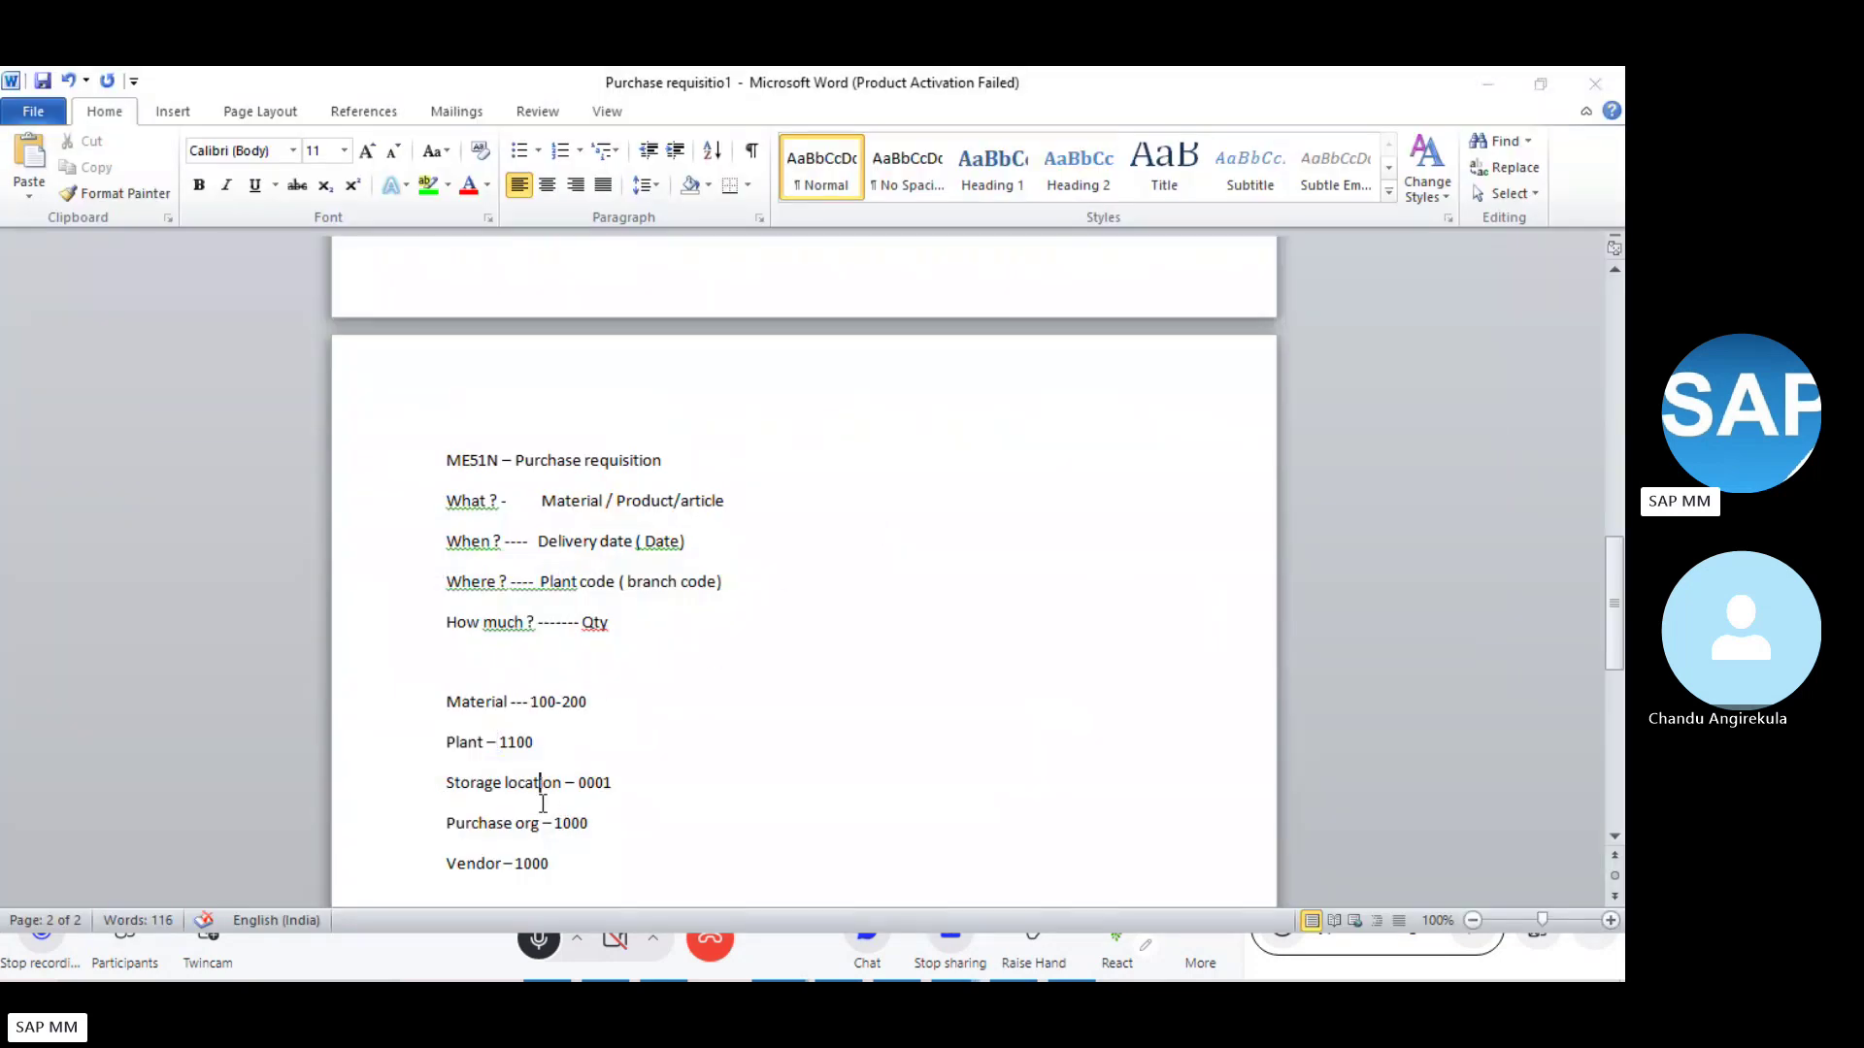
{"action": "key", "text": "alt+Tab"}
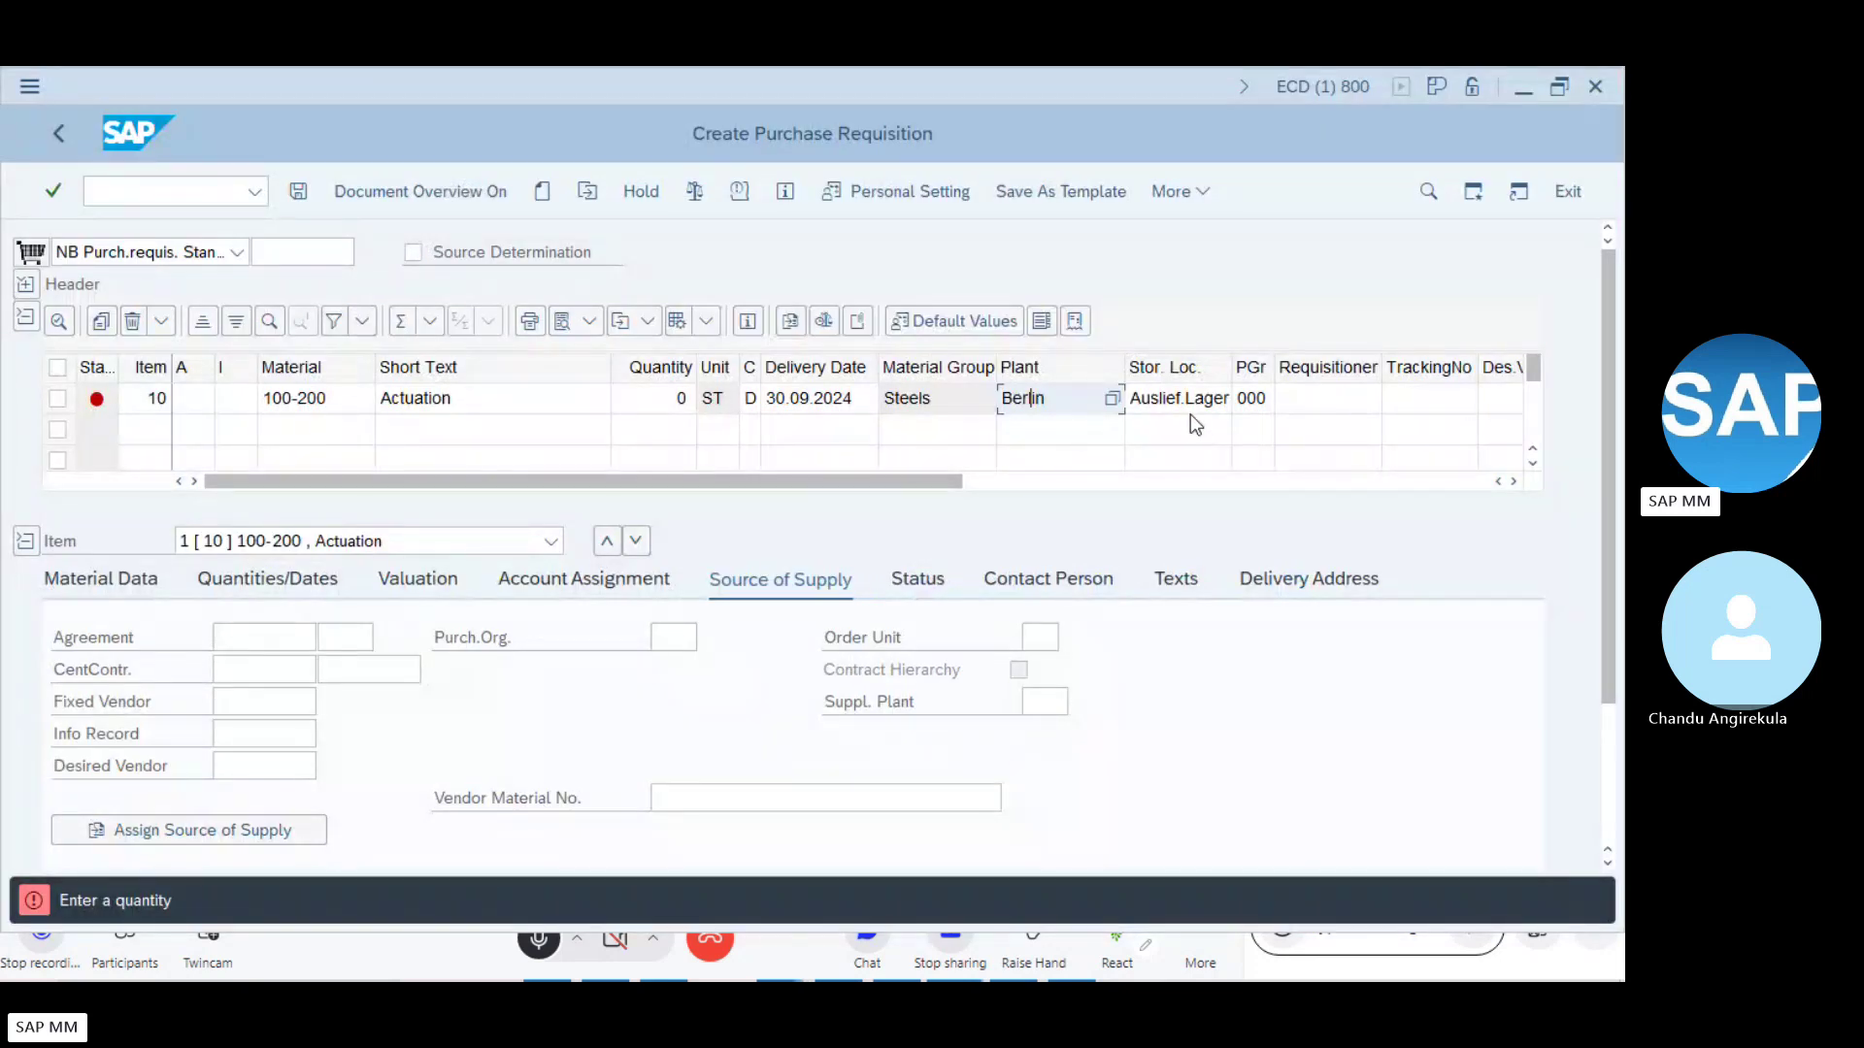
{"action": "left_click", "coordinate": [1182, 404]}
{"action": "key", "text": "alt+Tab"}
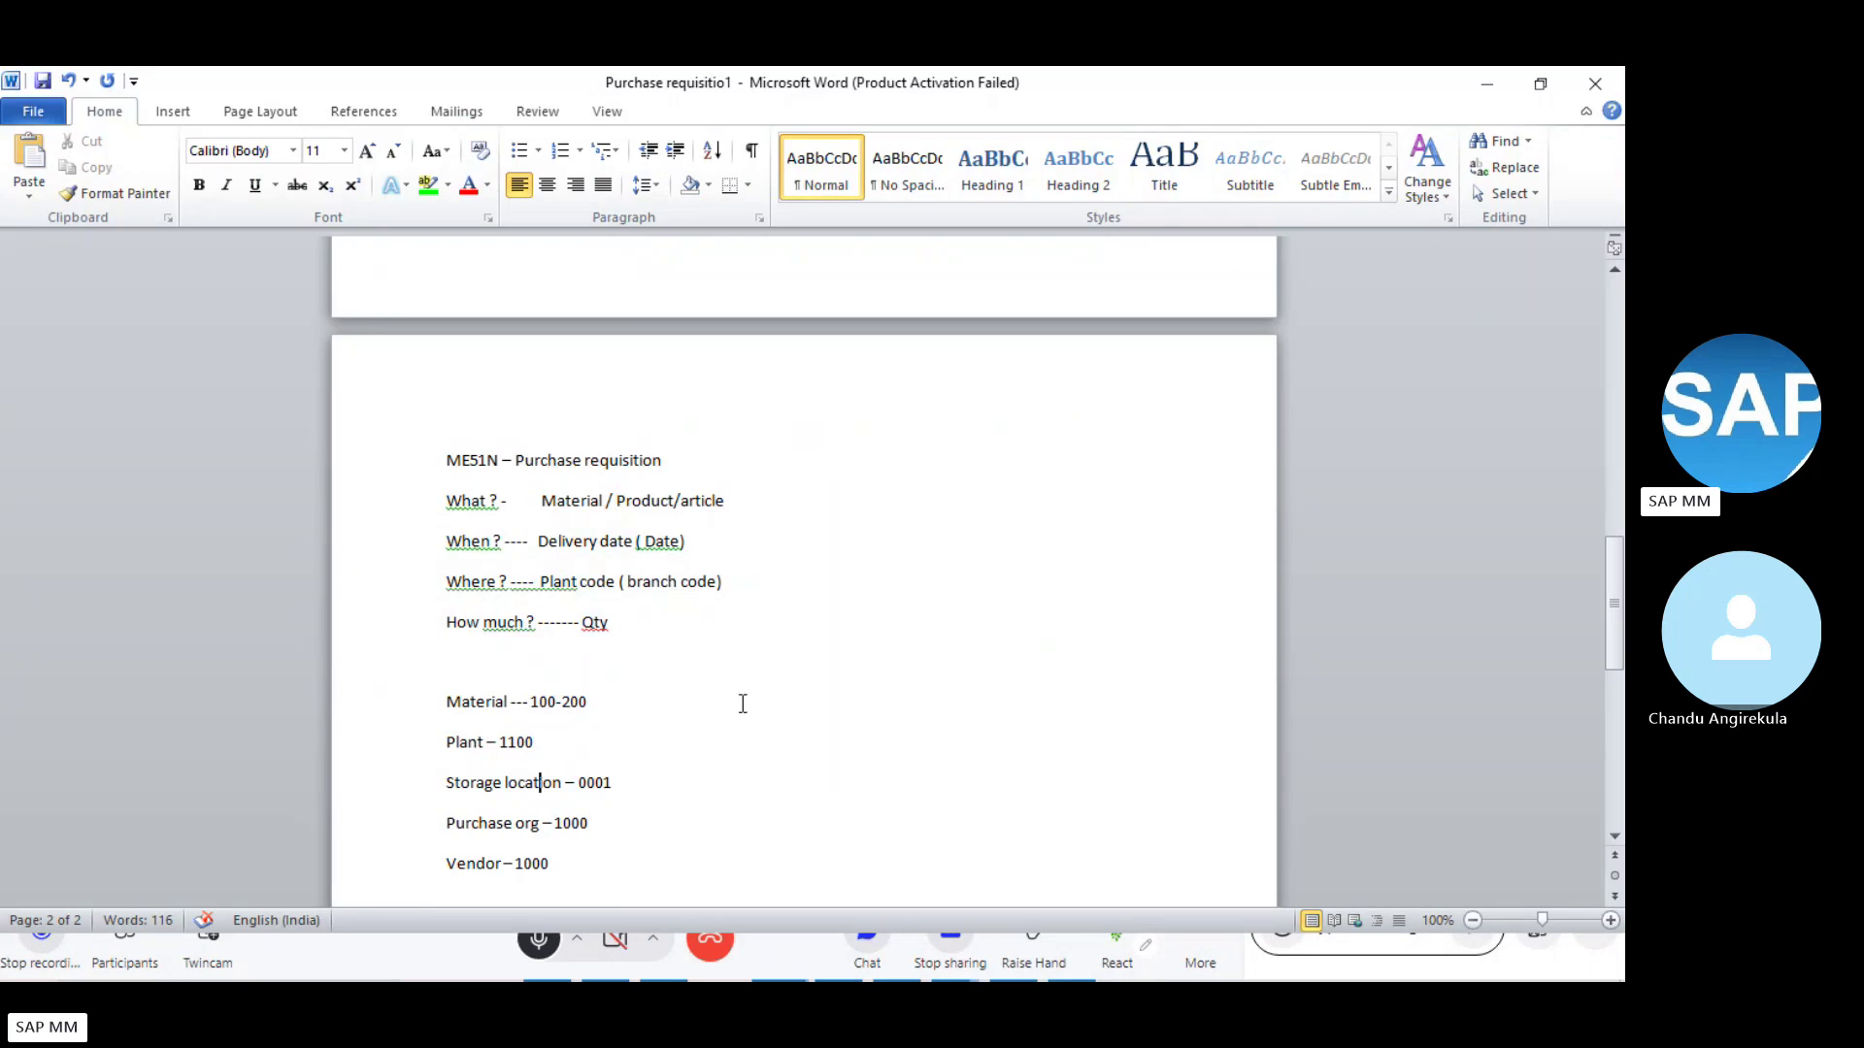
{"action": "left_click", "coordinate": [636, 832]}
{"action": "key", "text": "alt+Tab"}
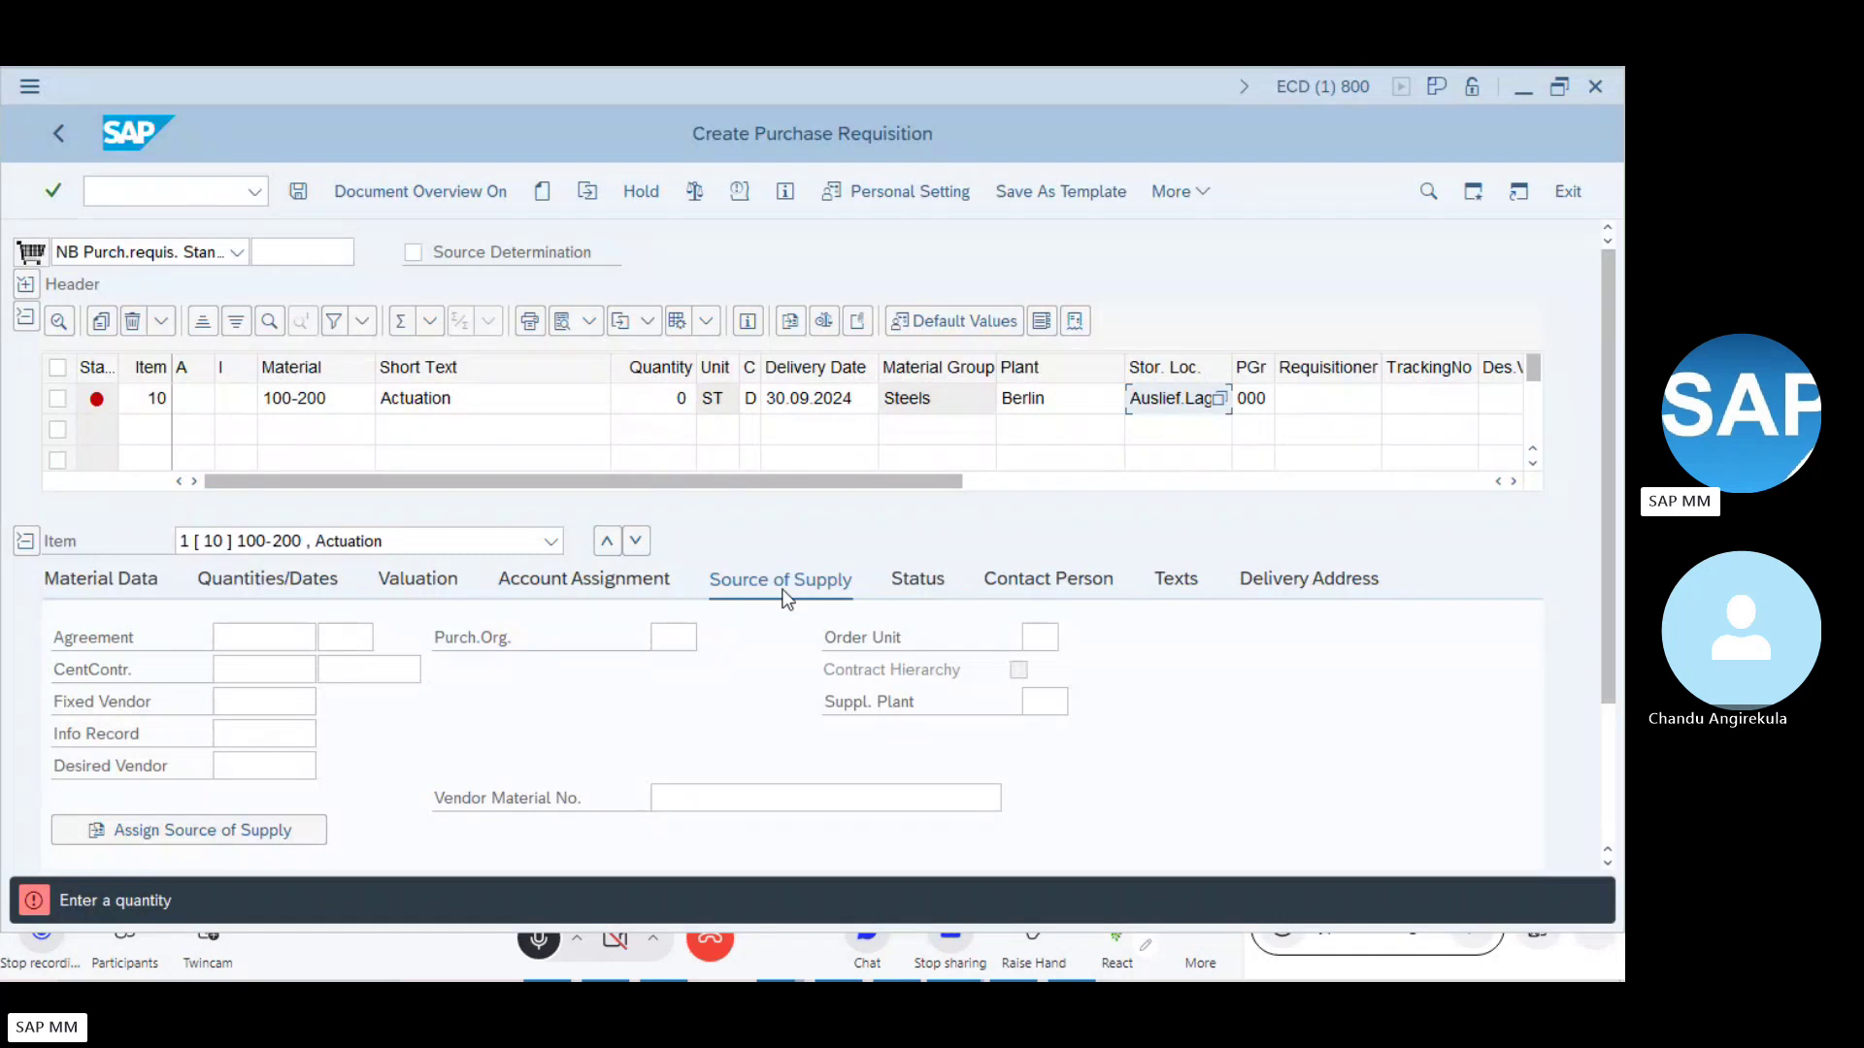
{"action": "key", "text": "alt+Tab"}
{"action": "left_click", "coordinate": [590, 505]}
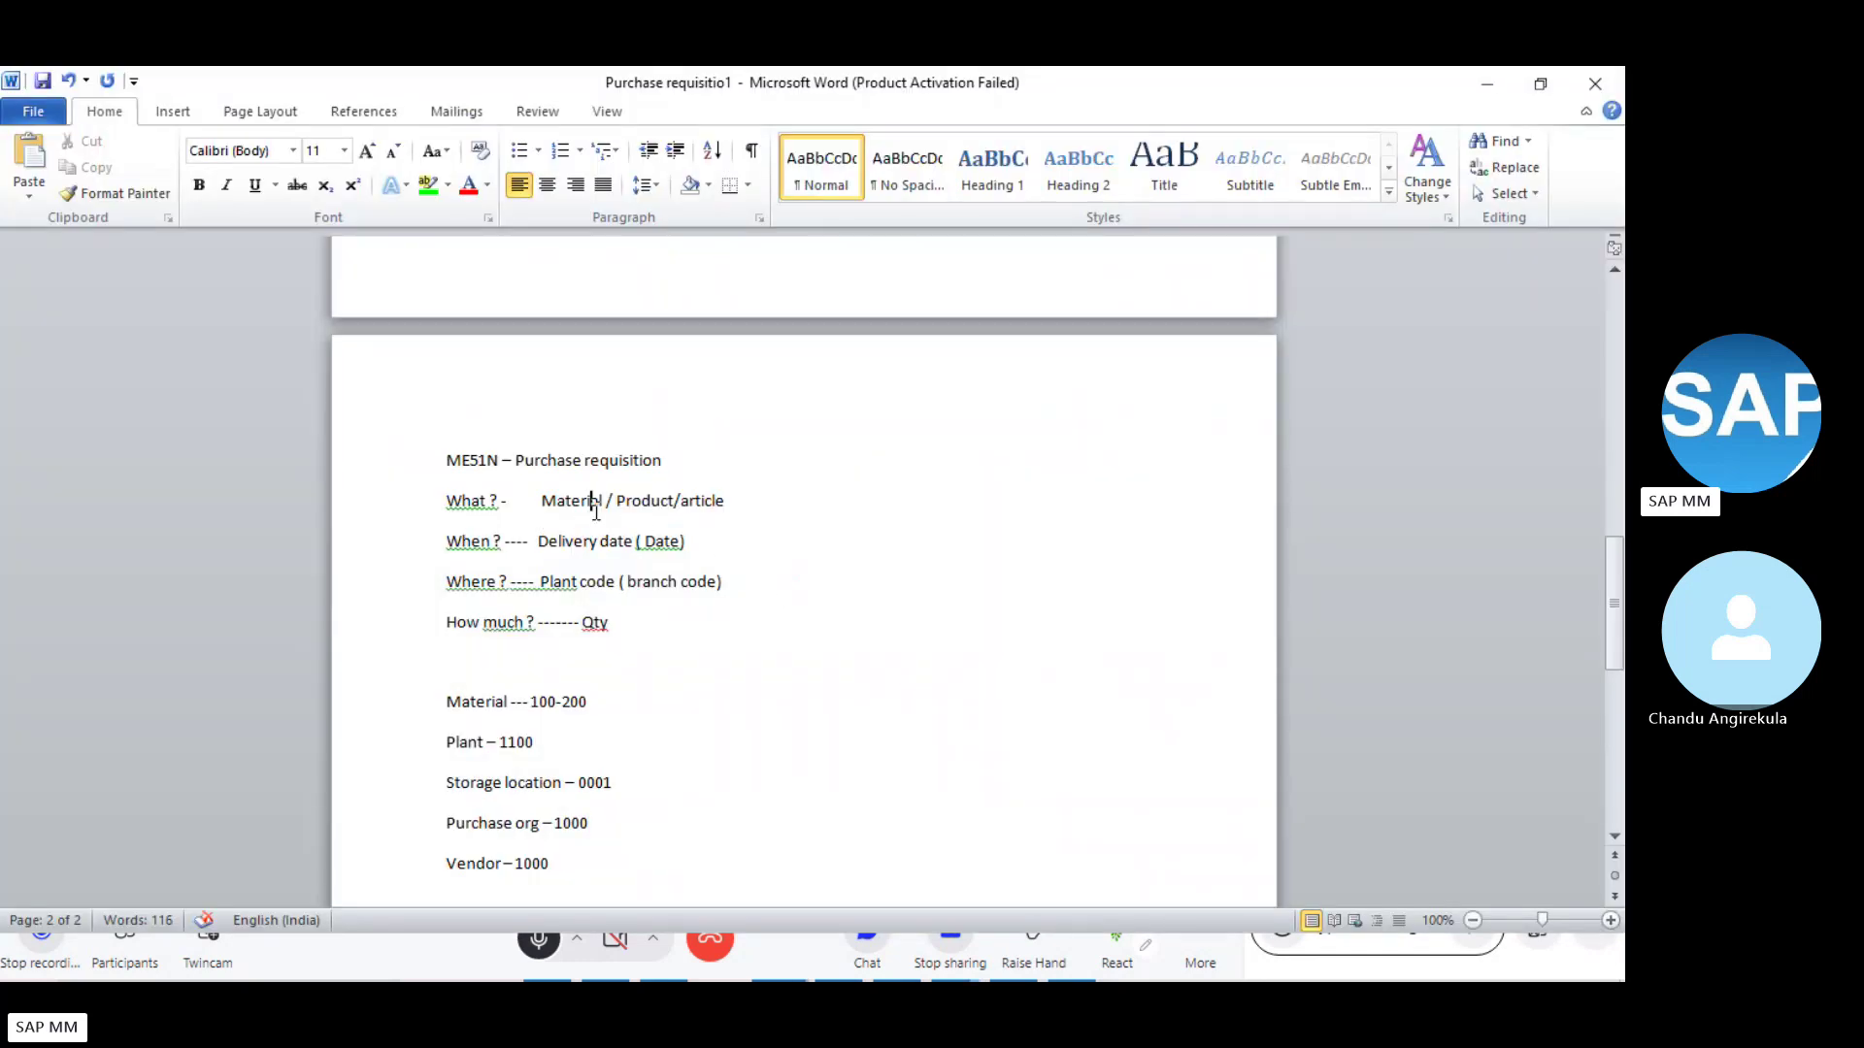
{"action": "left_click", "coordinate": [599, 579]}
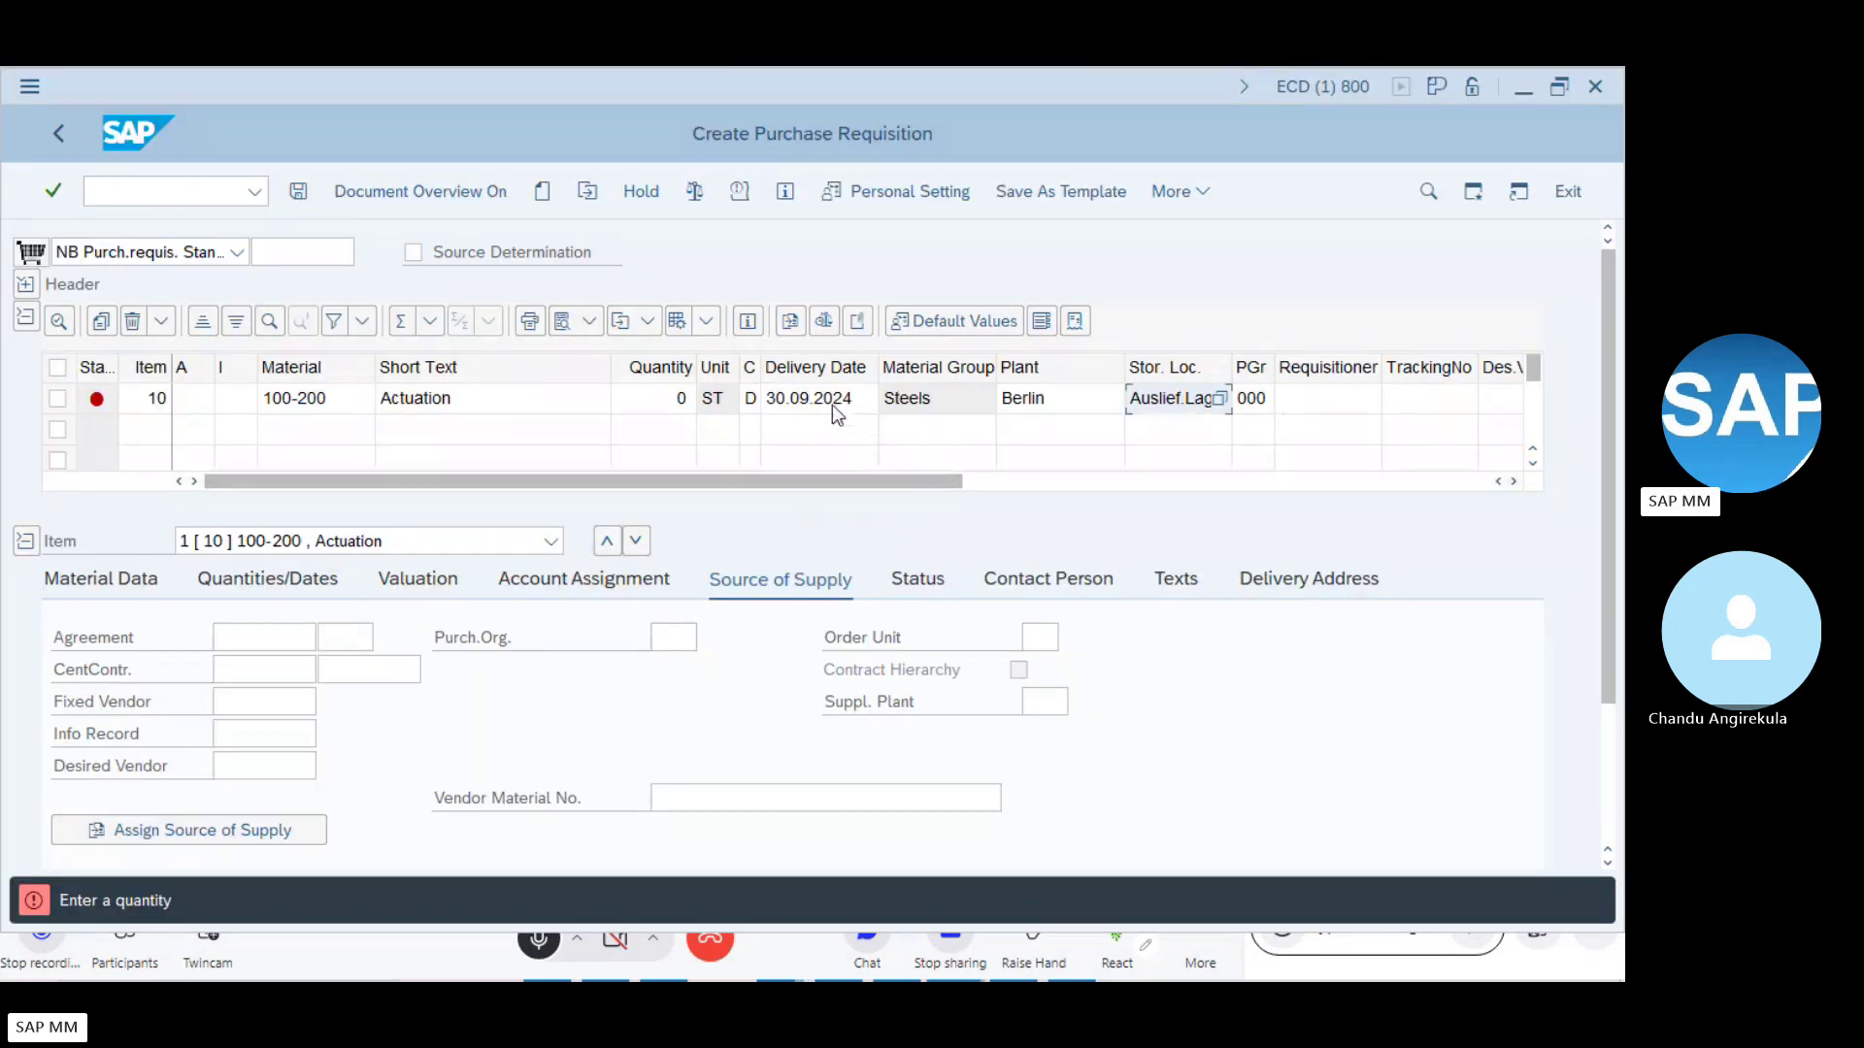
{"action": "left_click", "coordinate": [824, 398]}
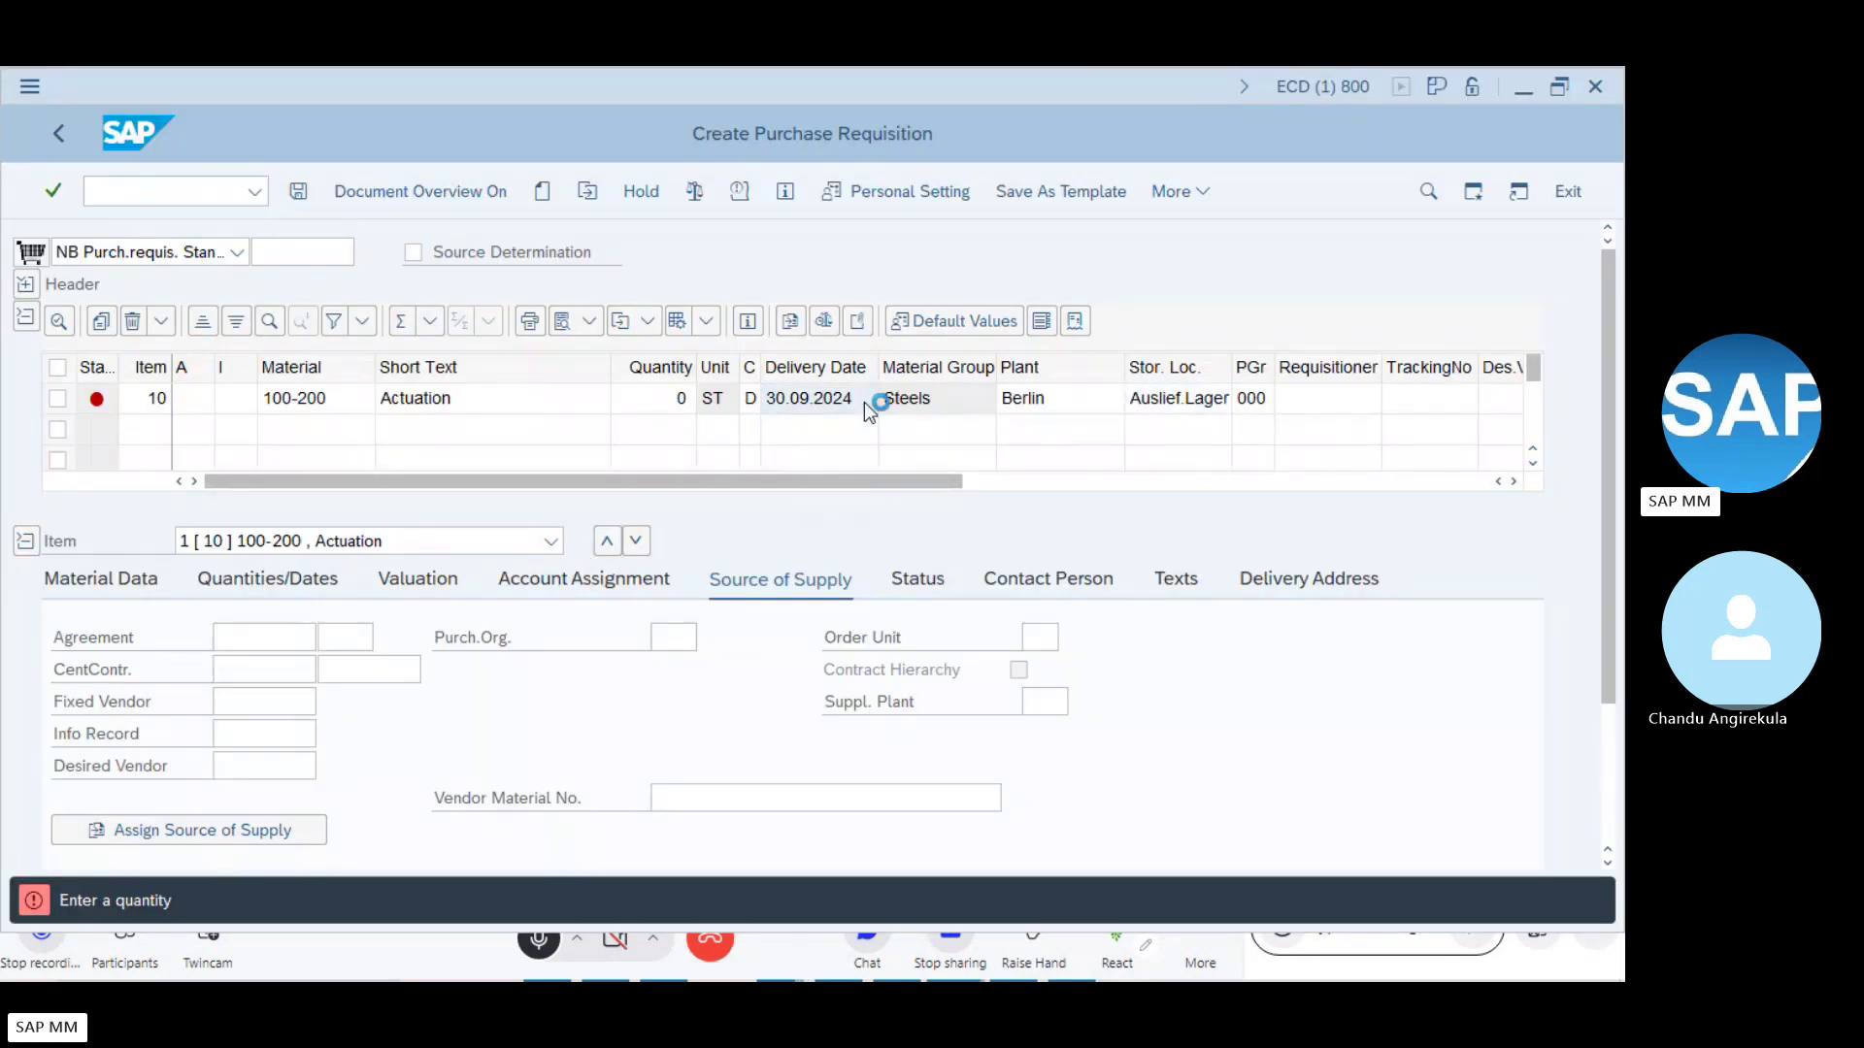
- Set item 10's delivery date to 20.09.2024 from the calendar
{"action": "key", "text": "F4"}
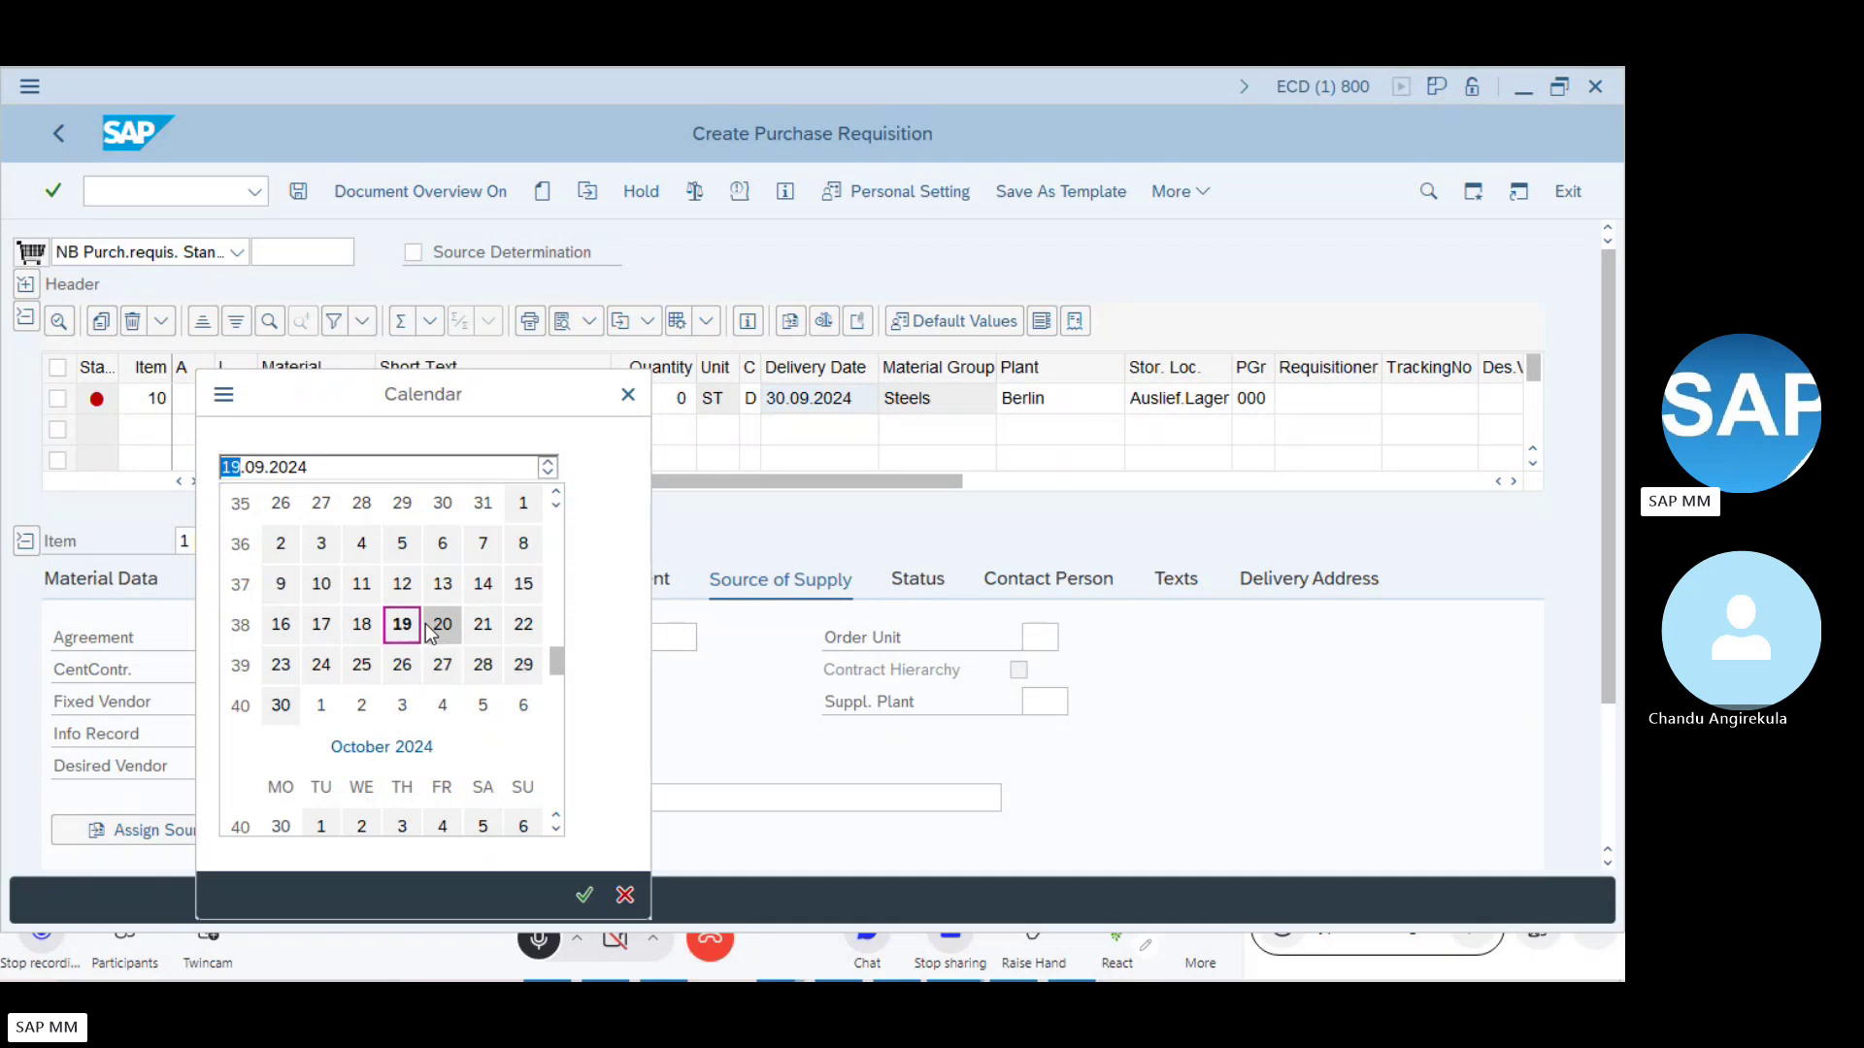
{"action": "double_click", "coordinate": [427, 626]}
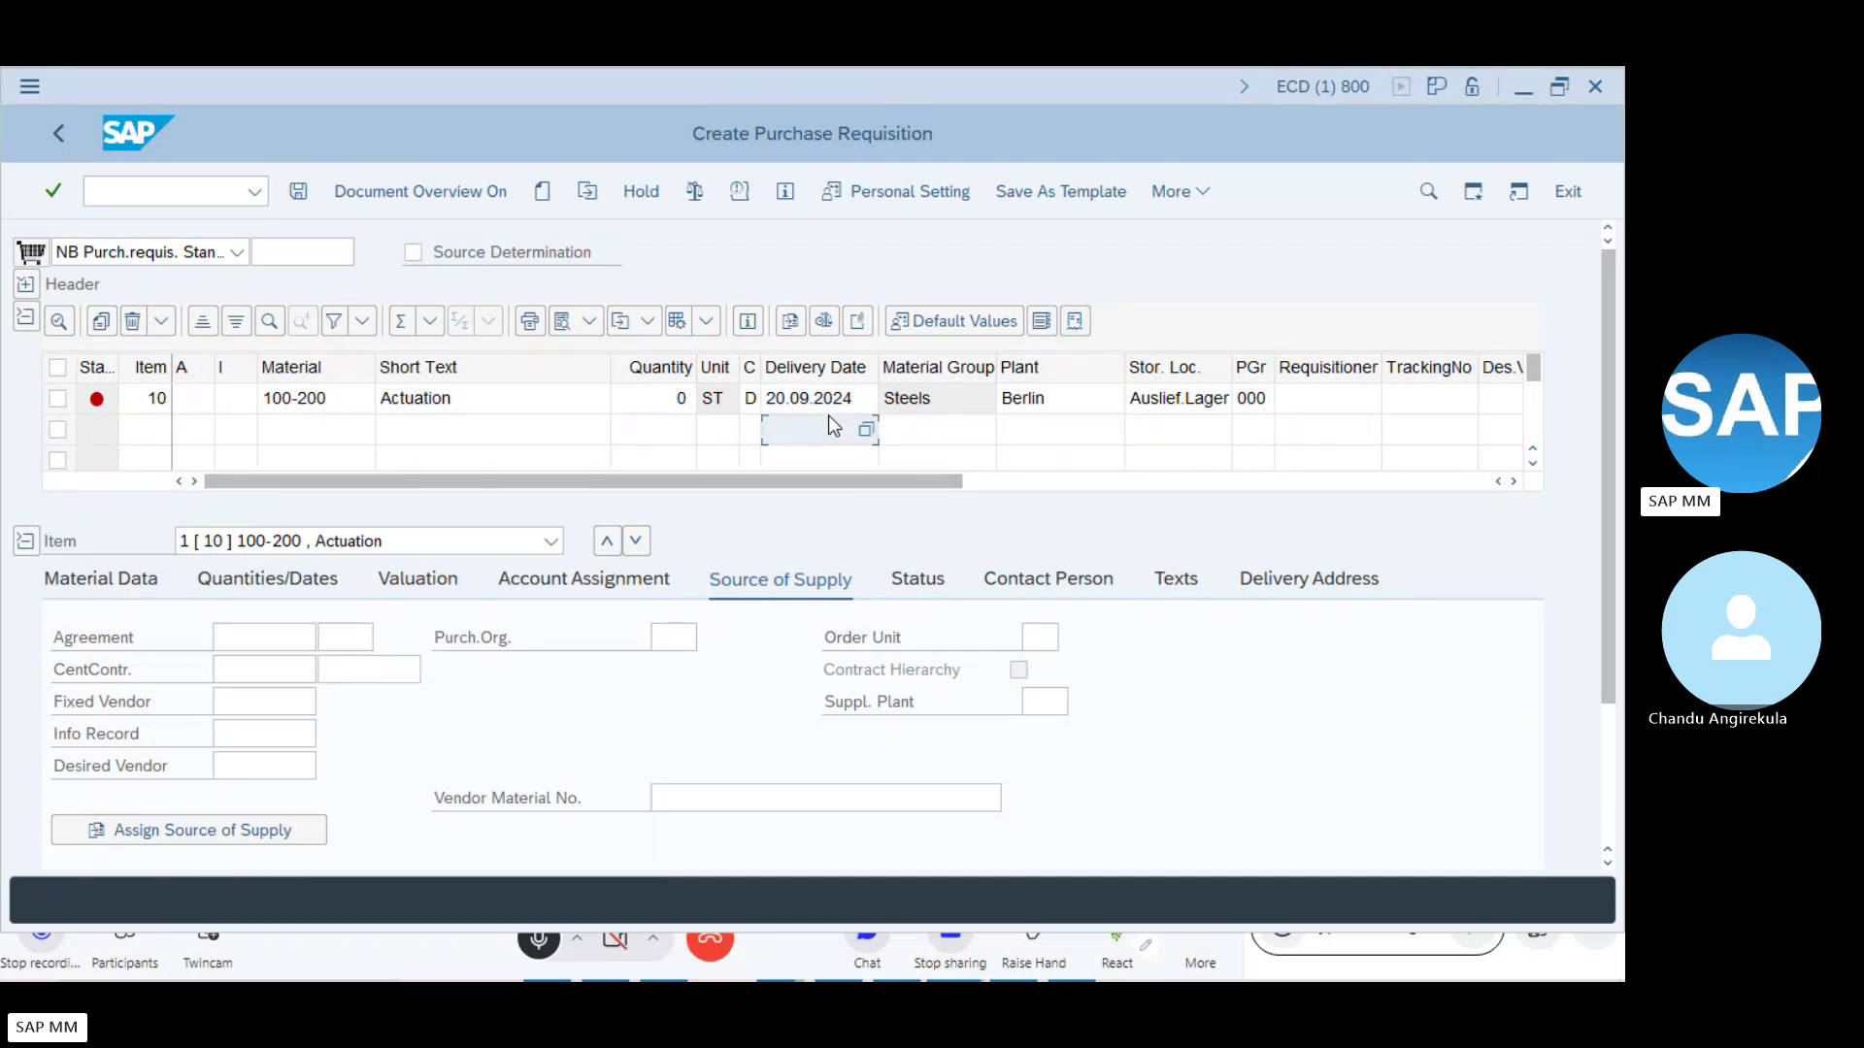
{"action": "key", "text": "alt+Tab"}
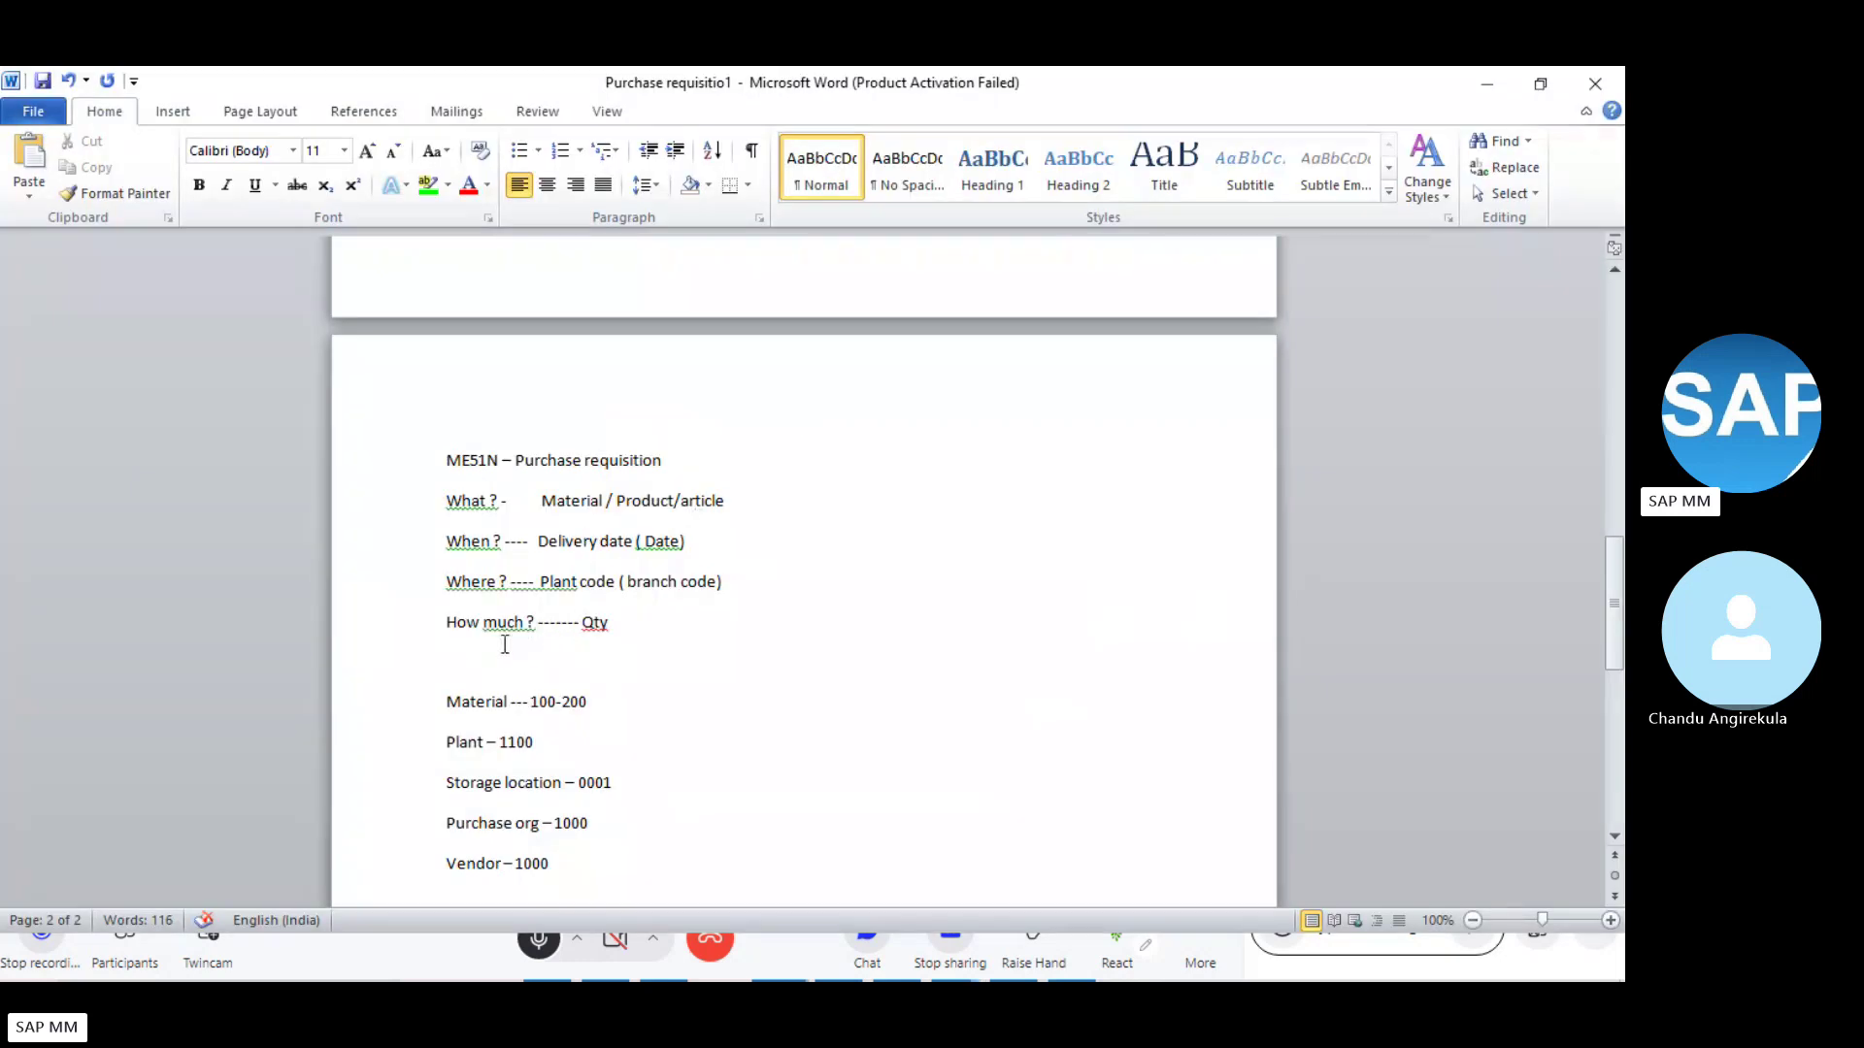
{"action": "key", "text": "alt+Tab"}
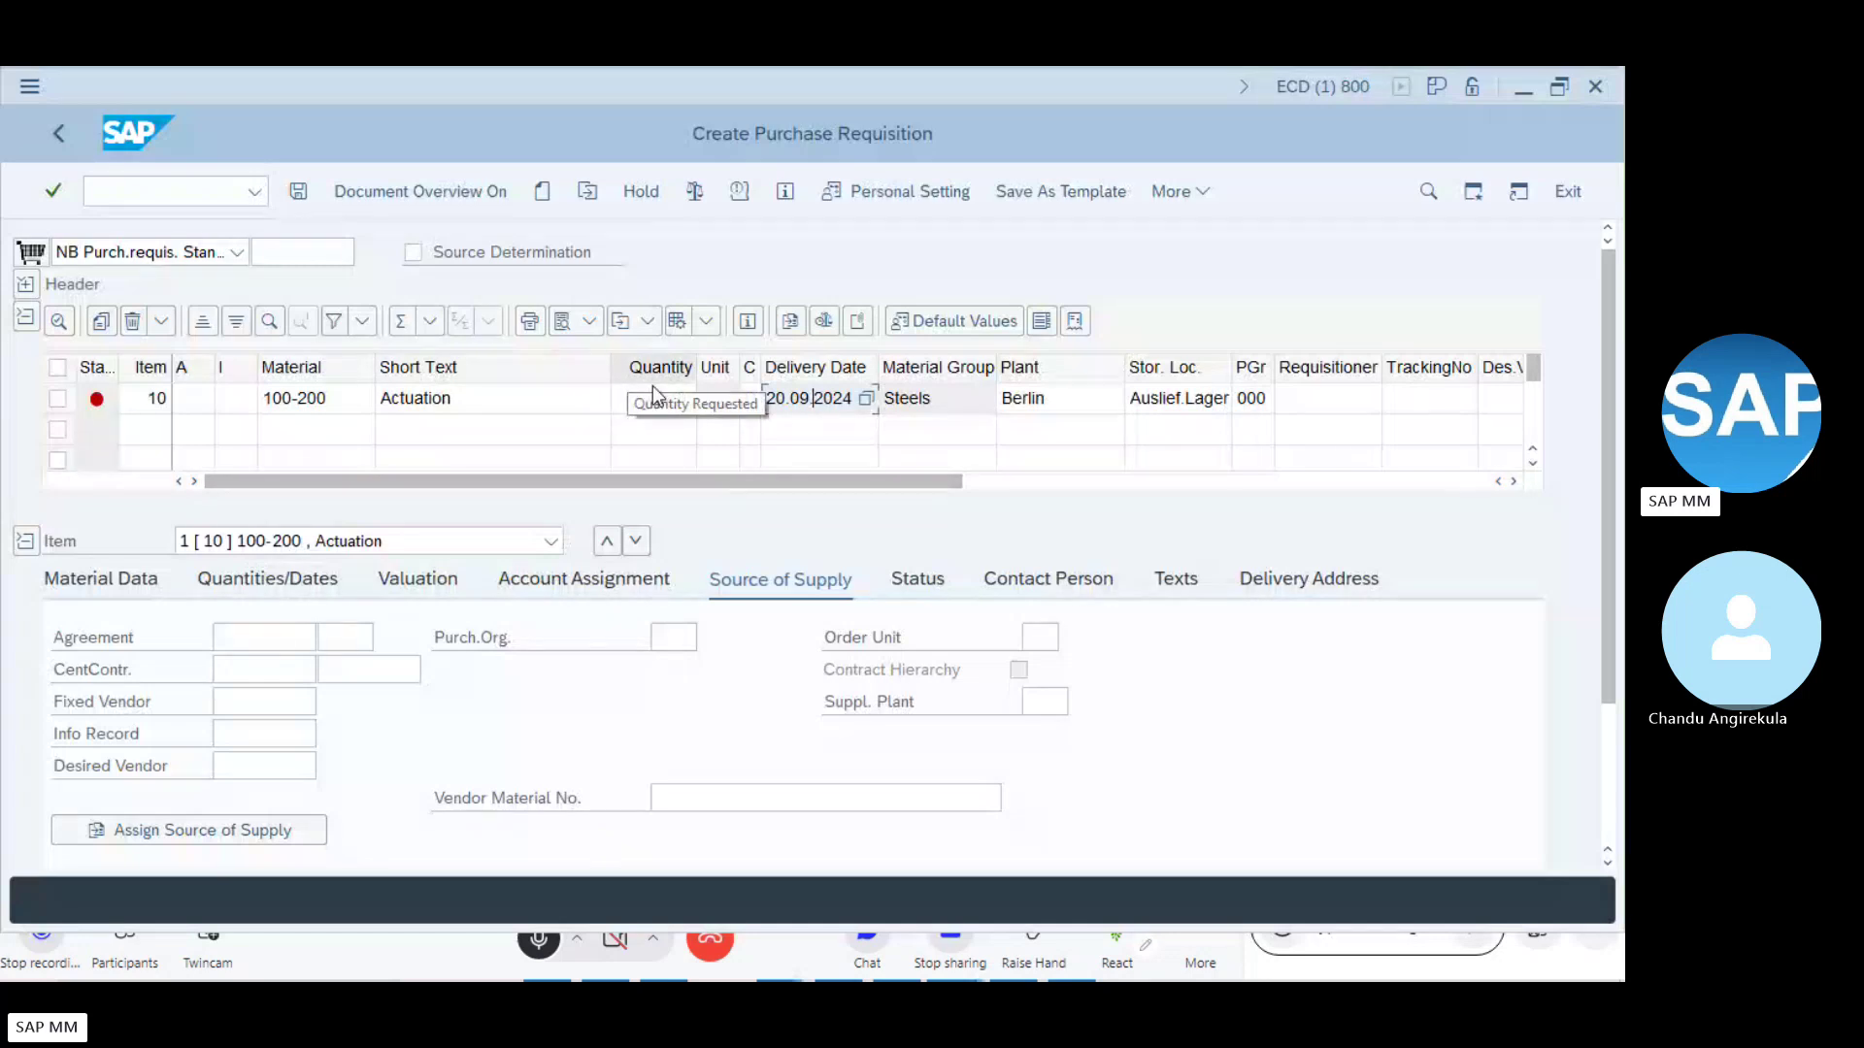
- Enter quantity 1,000 for item 10, confirm it, and return to the Word notes
{"action": "left_click", "coordinate": [664, 403]}
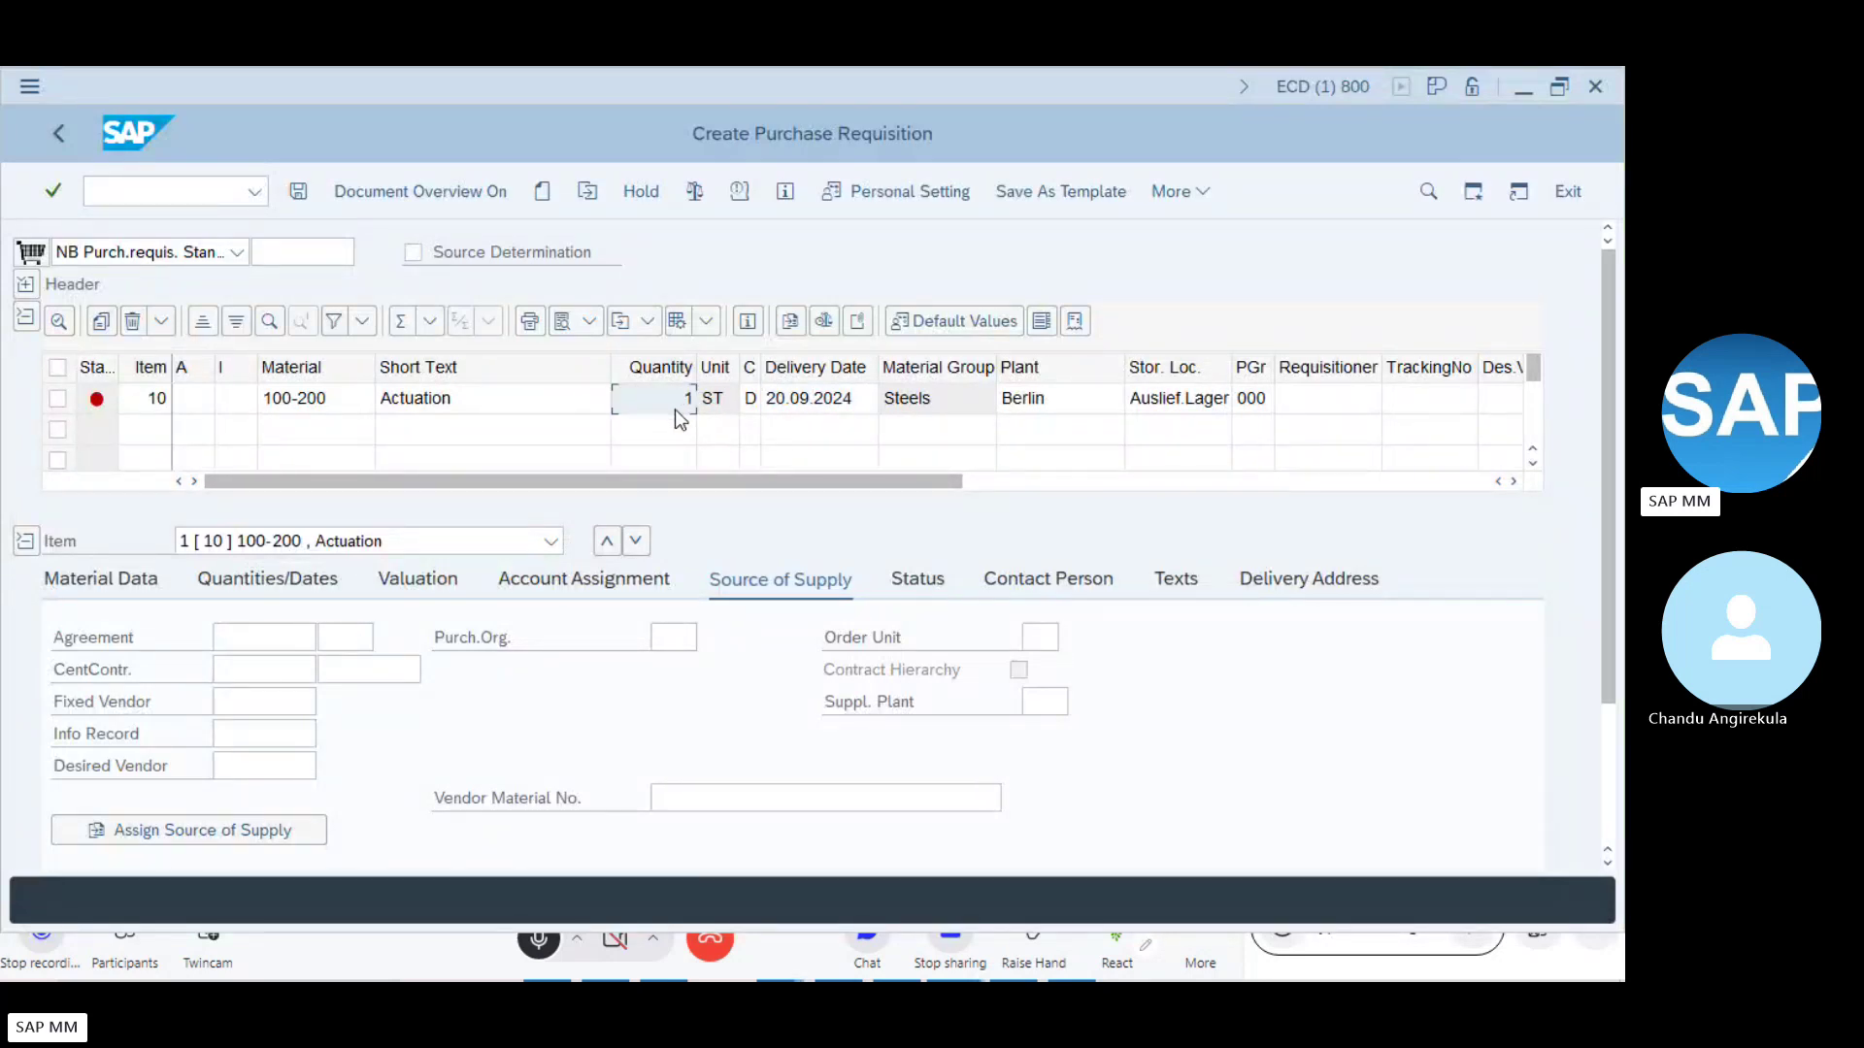
{"action": "key", "text": "Return"}
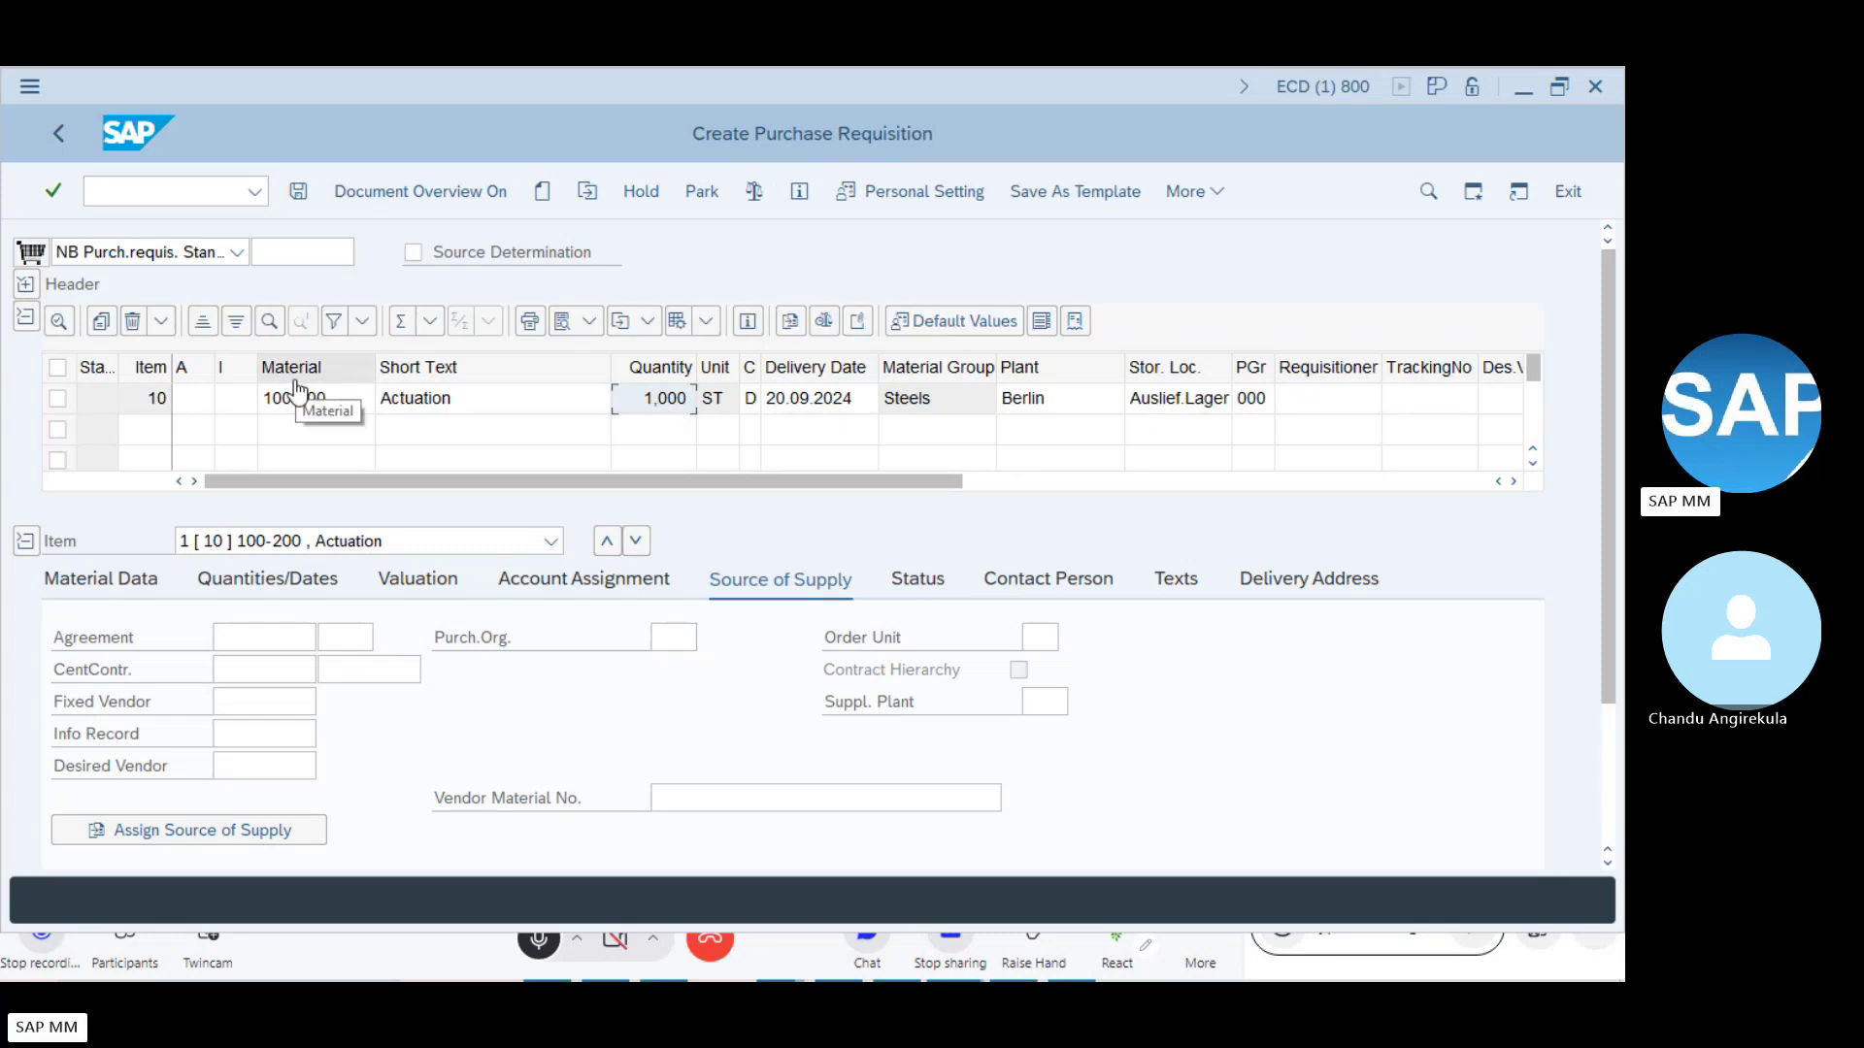
{"action": "key", "text": "alt+Tab"}
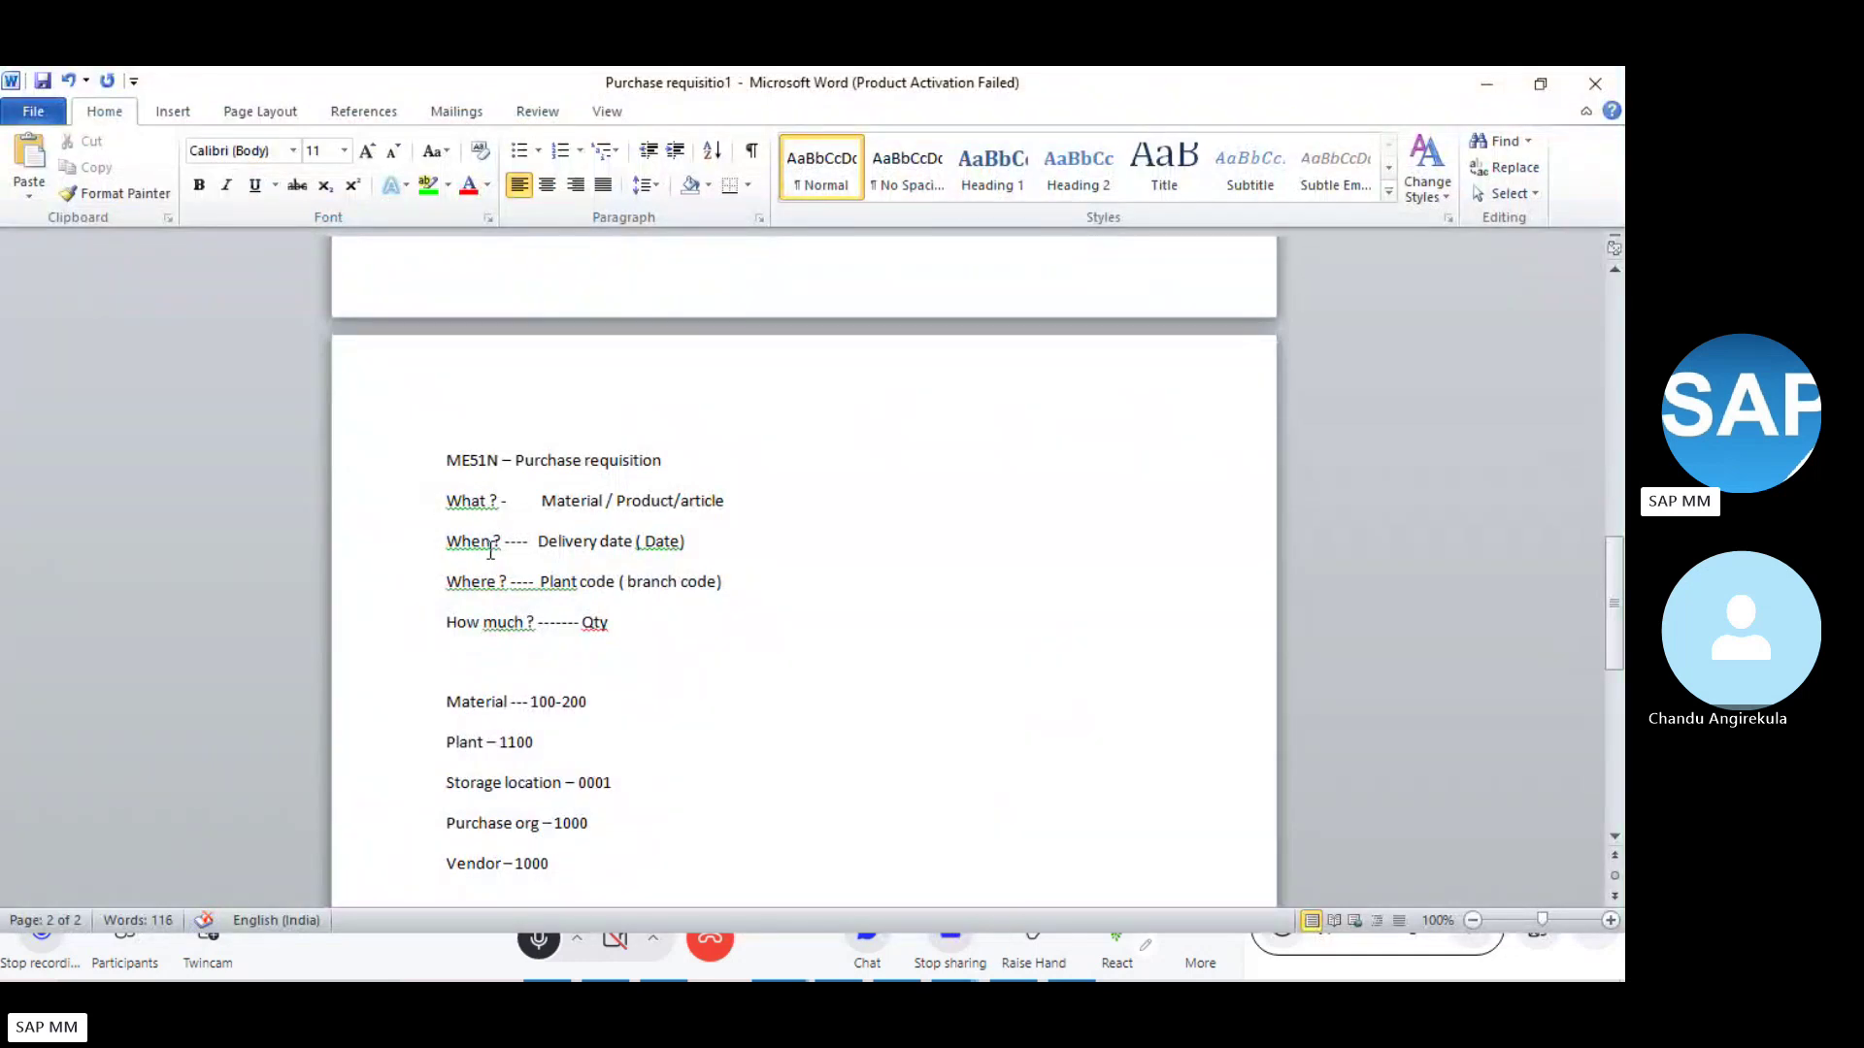
- Run Check on the requisition, getting 'No messages issued during check'
{"action": "key", "text": "alt+Tab"}
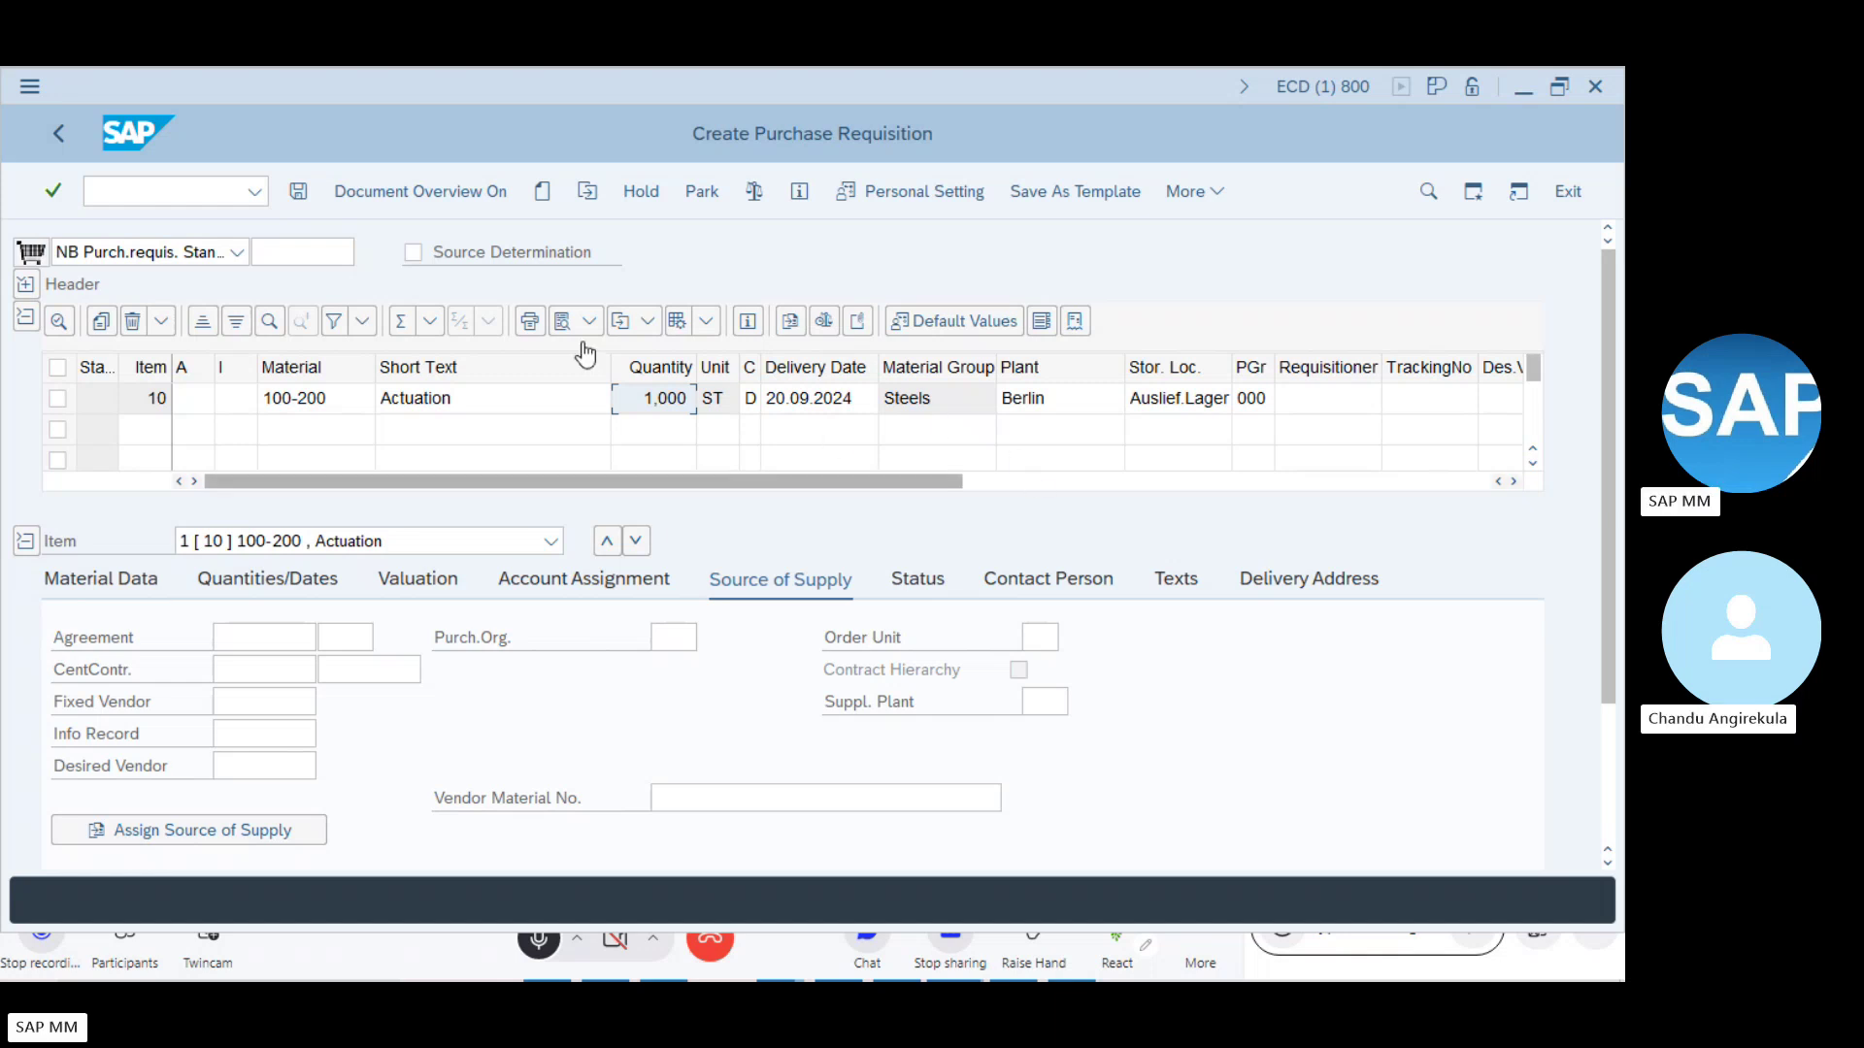
{"action": "left_click", "coordinate": [754, 198]}
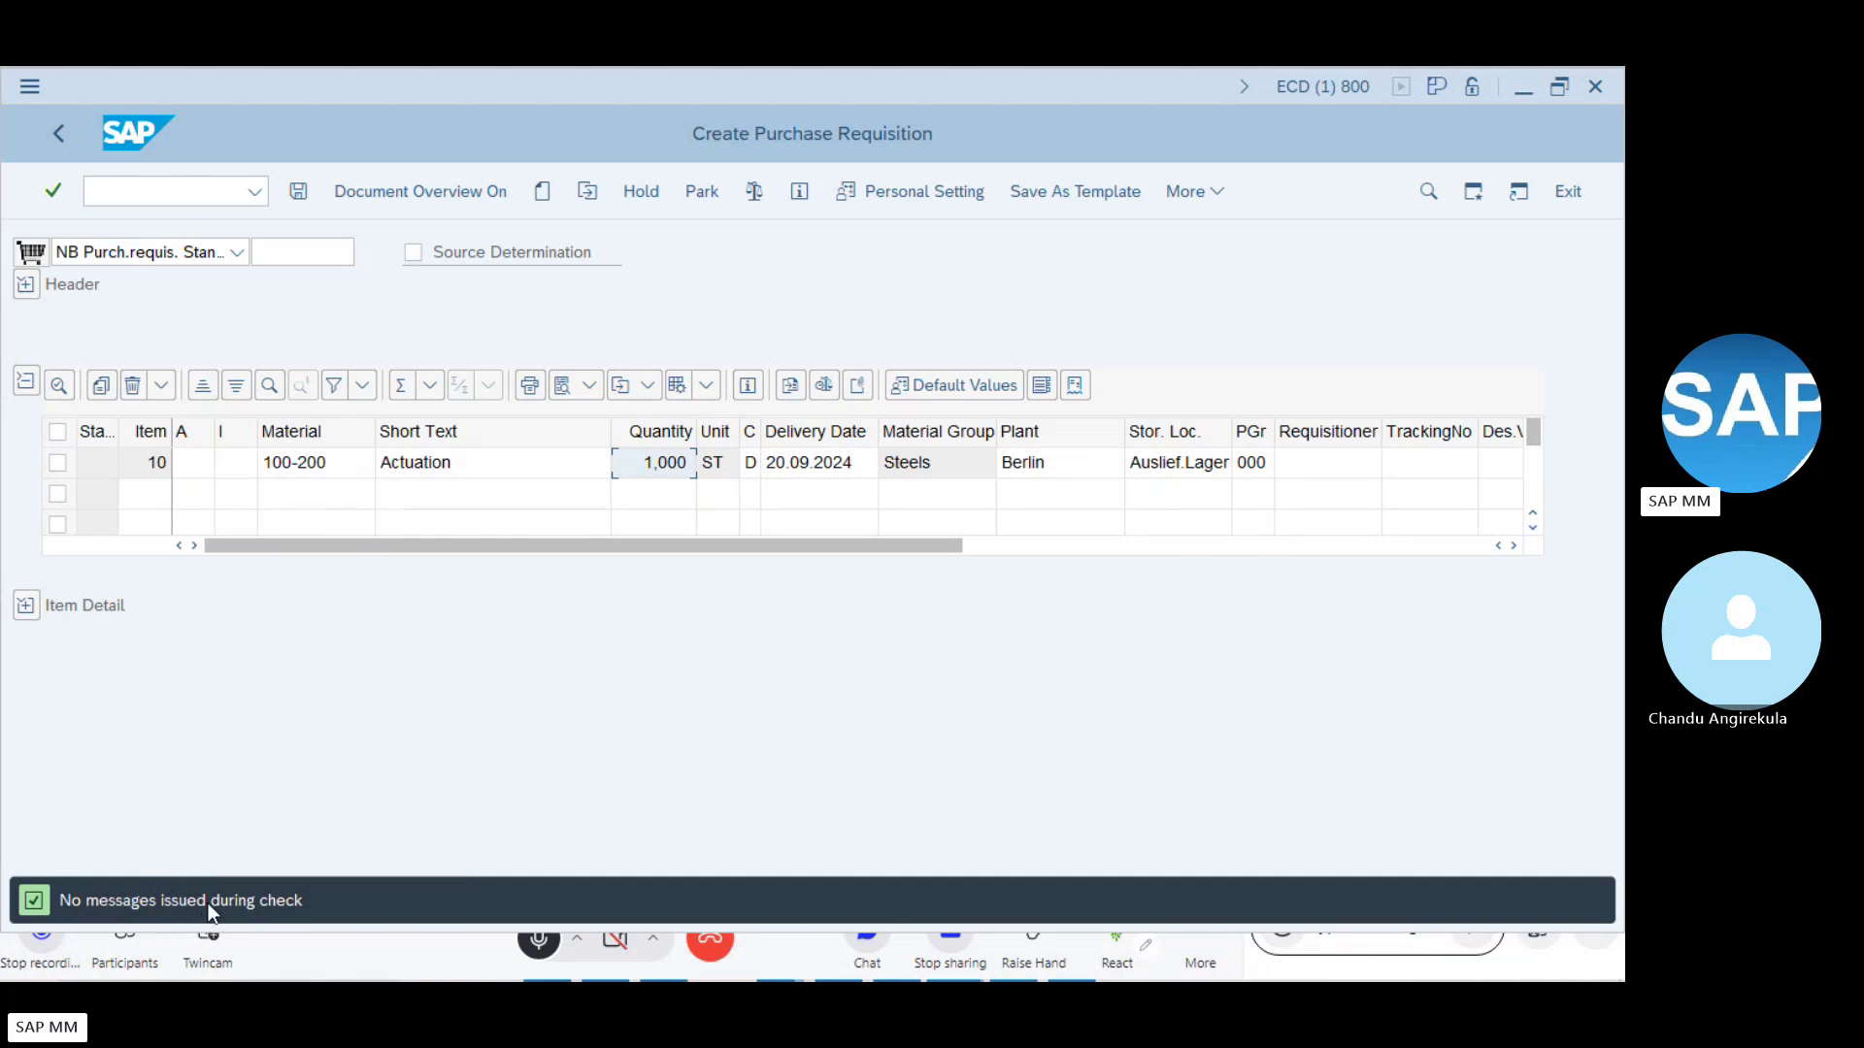
- Expand item 10's details and review Material Data, quantity 1,000, and the 111.65 EUR valuation price
{"action": "left_click", "coordinate": [26, 606]}
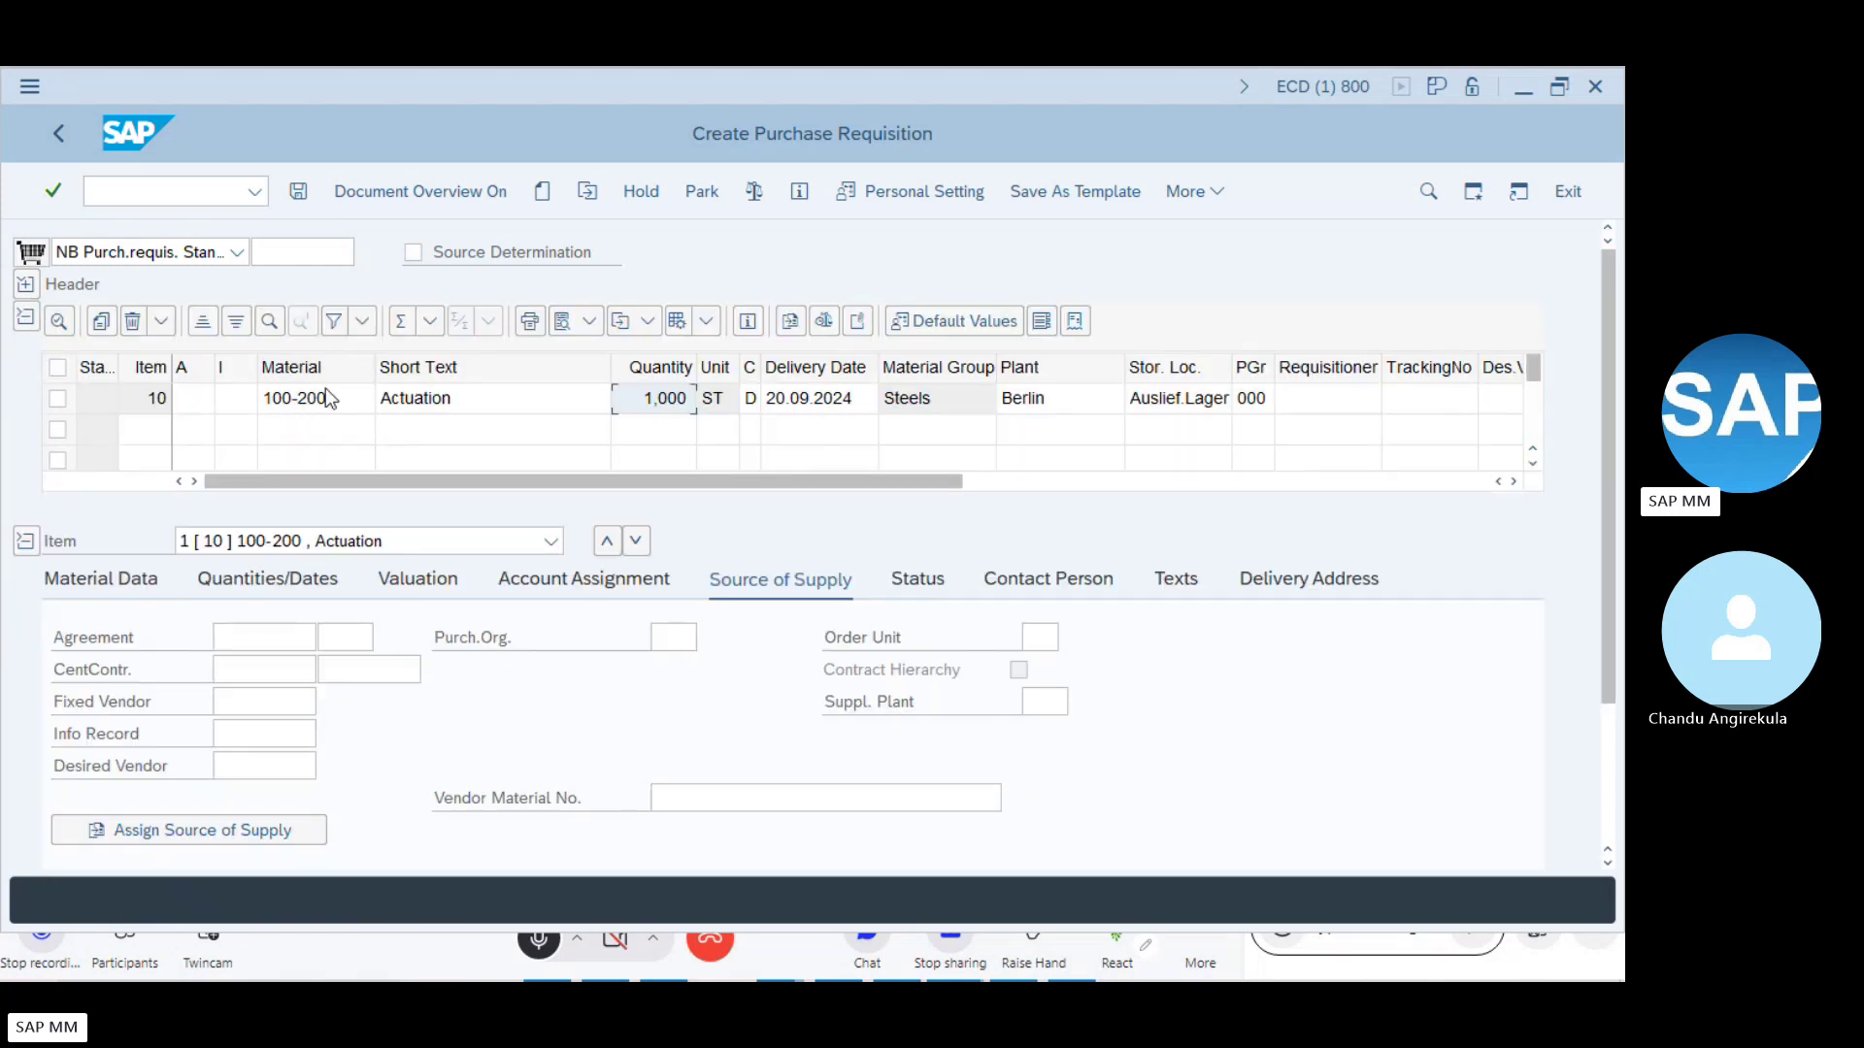
{"action": "left_click", "coordinate": [103, 576]}
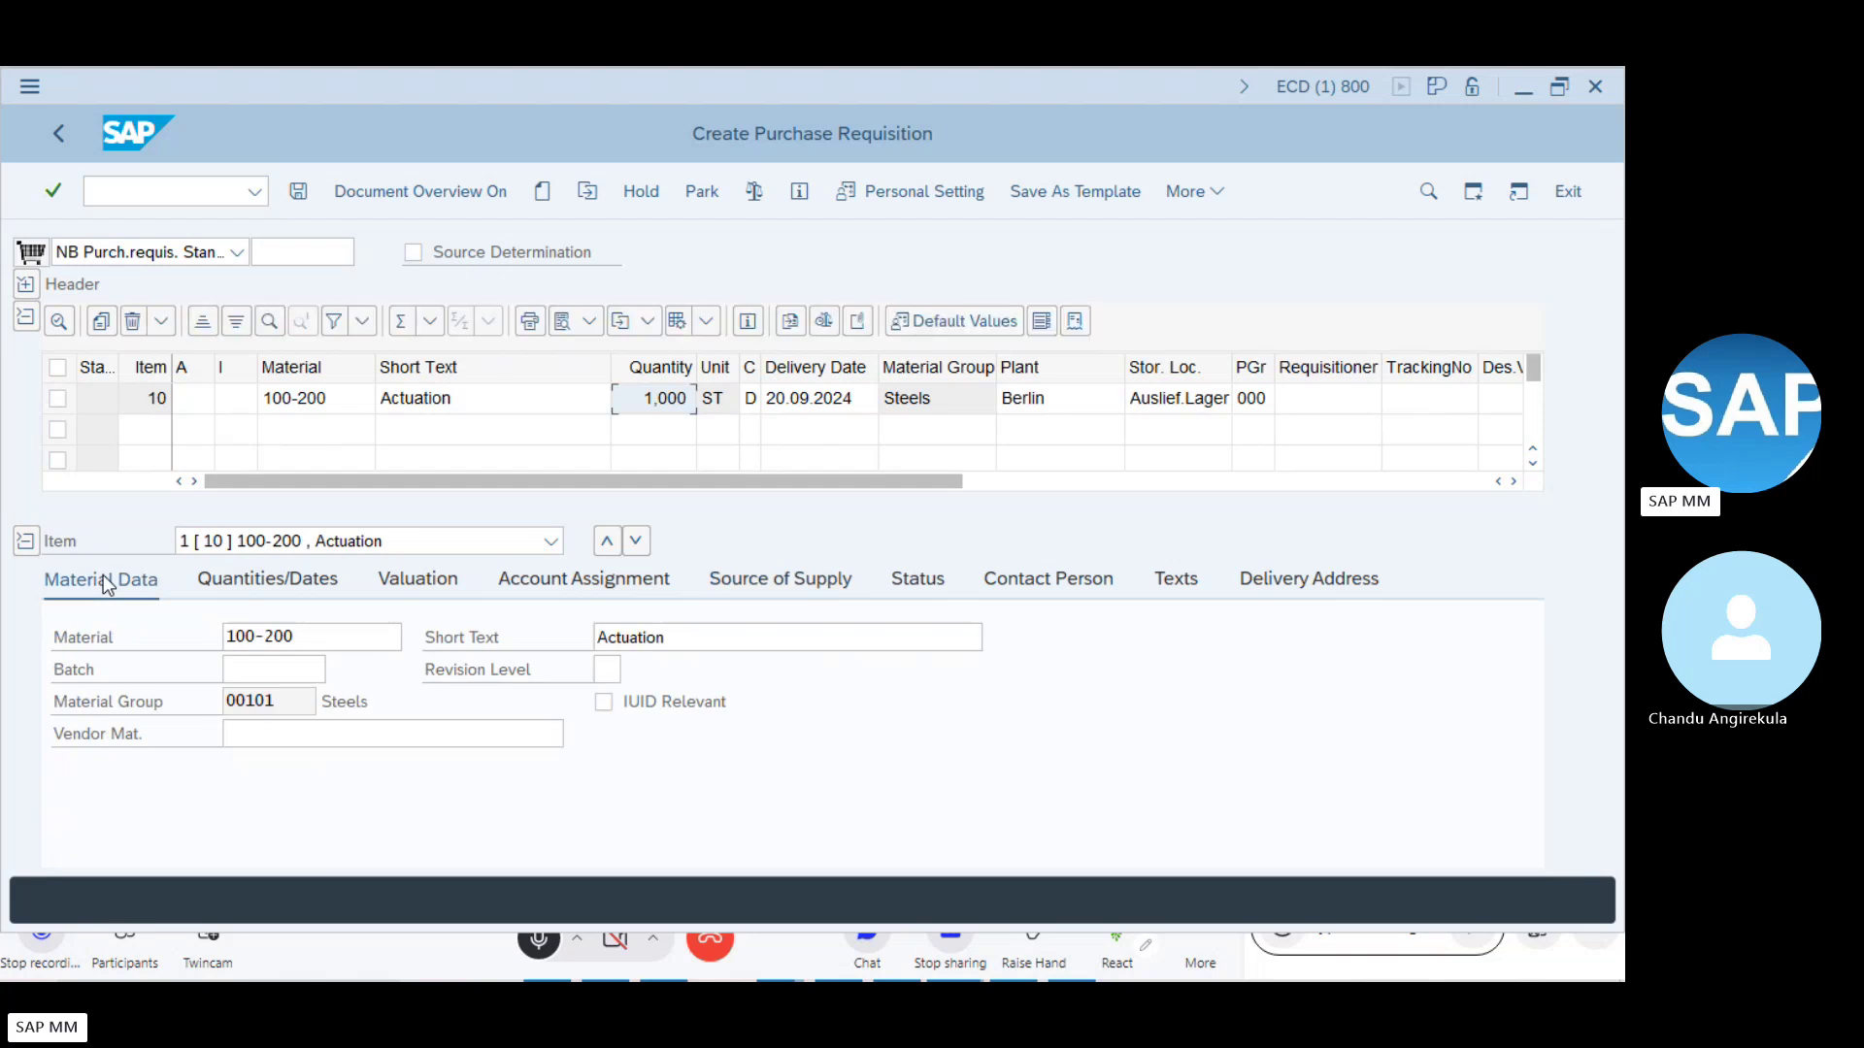
{"action": "left_click", "coordinate": [680, 637]}
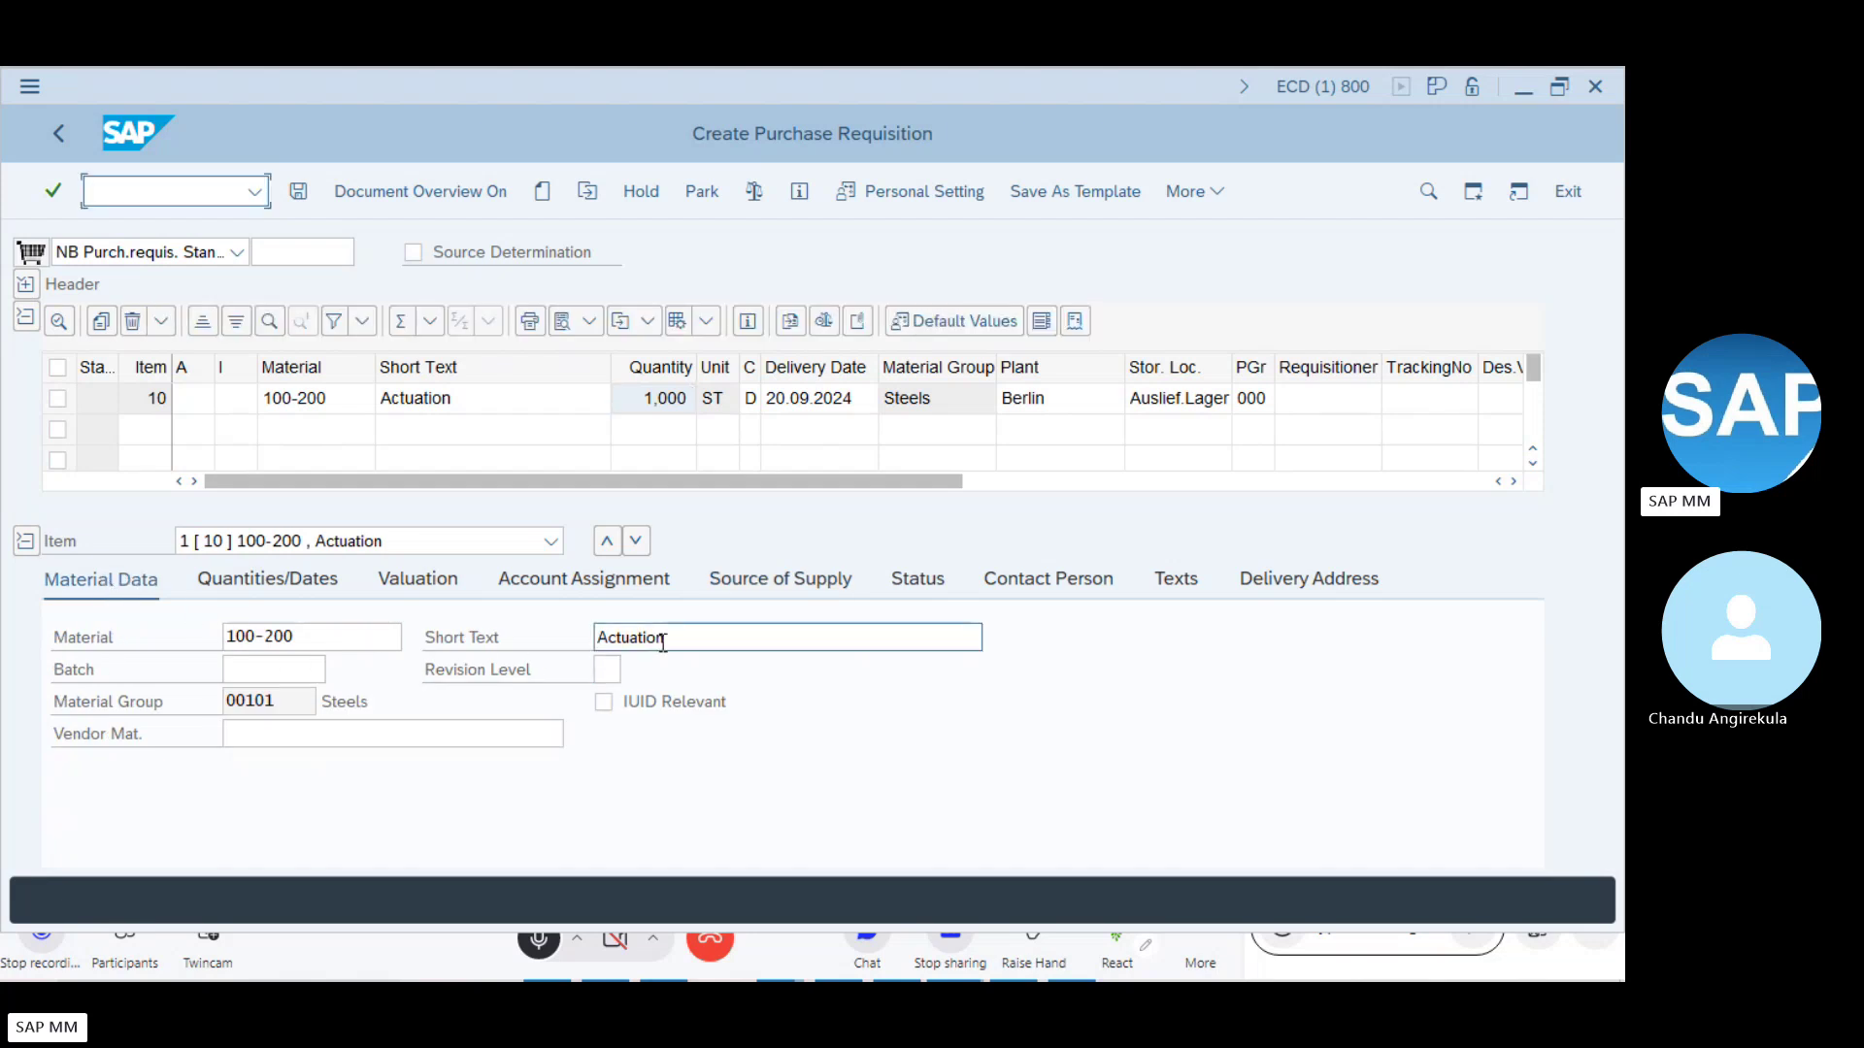
{"action": "left_click", "coordinate": [289, 589]}
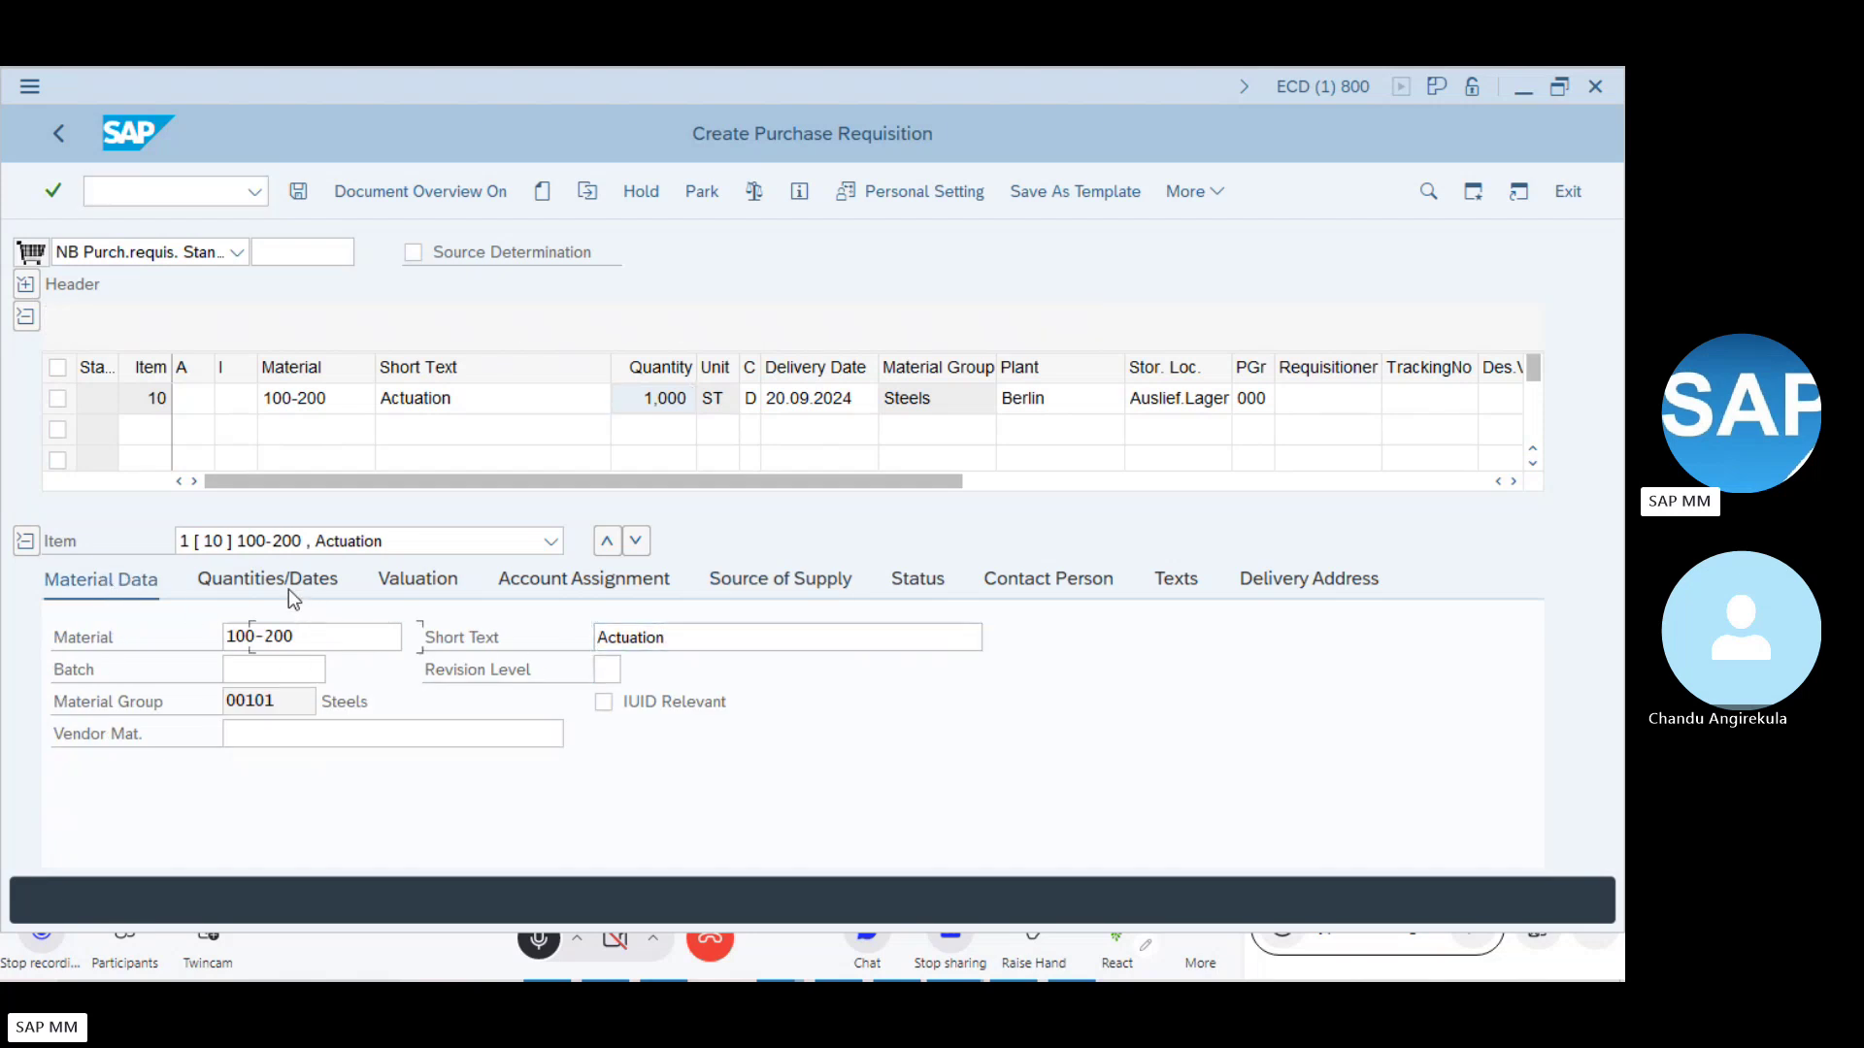
{"action": "left_click", "coordinate": [324, 644]}
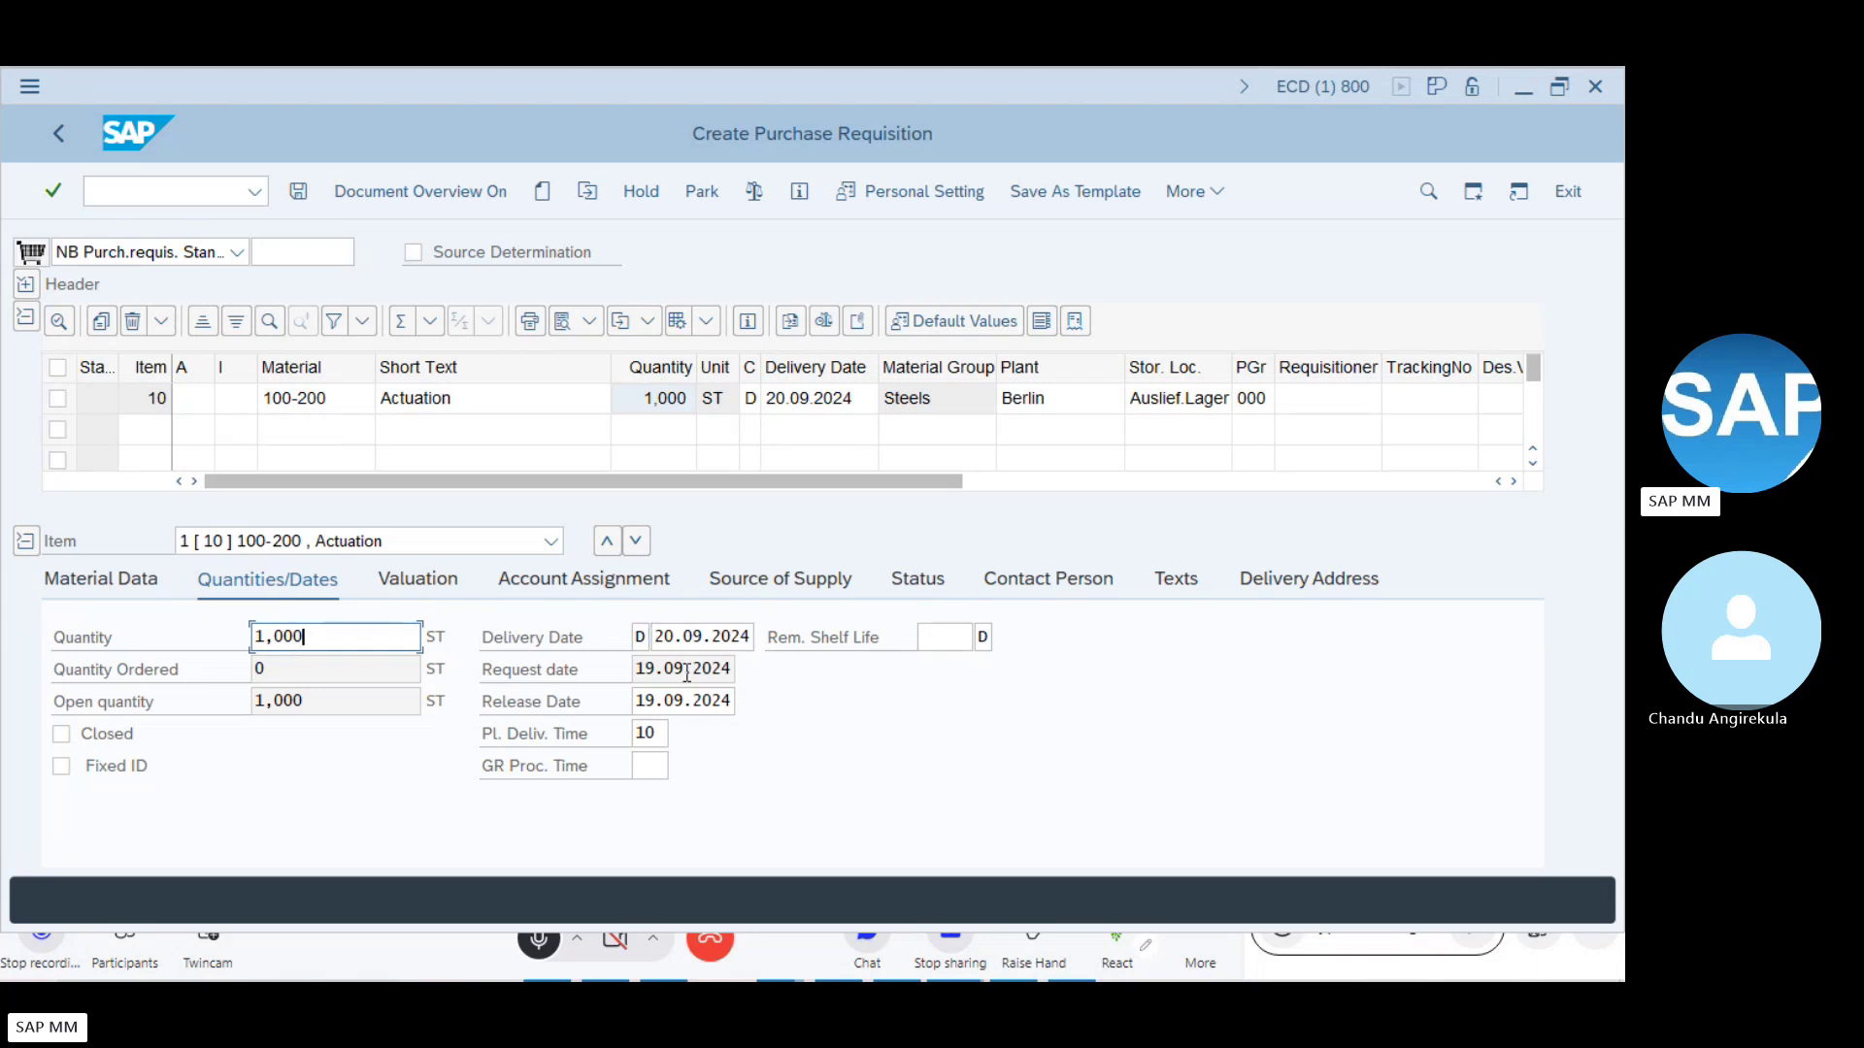
{"action": "left_click", "coordinate": [436, 579]}
{"action": "left_click", "coordinate": [306, 632]}
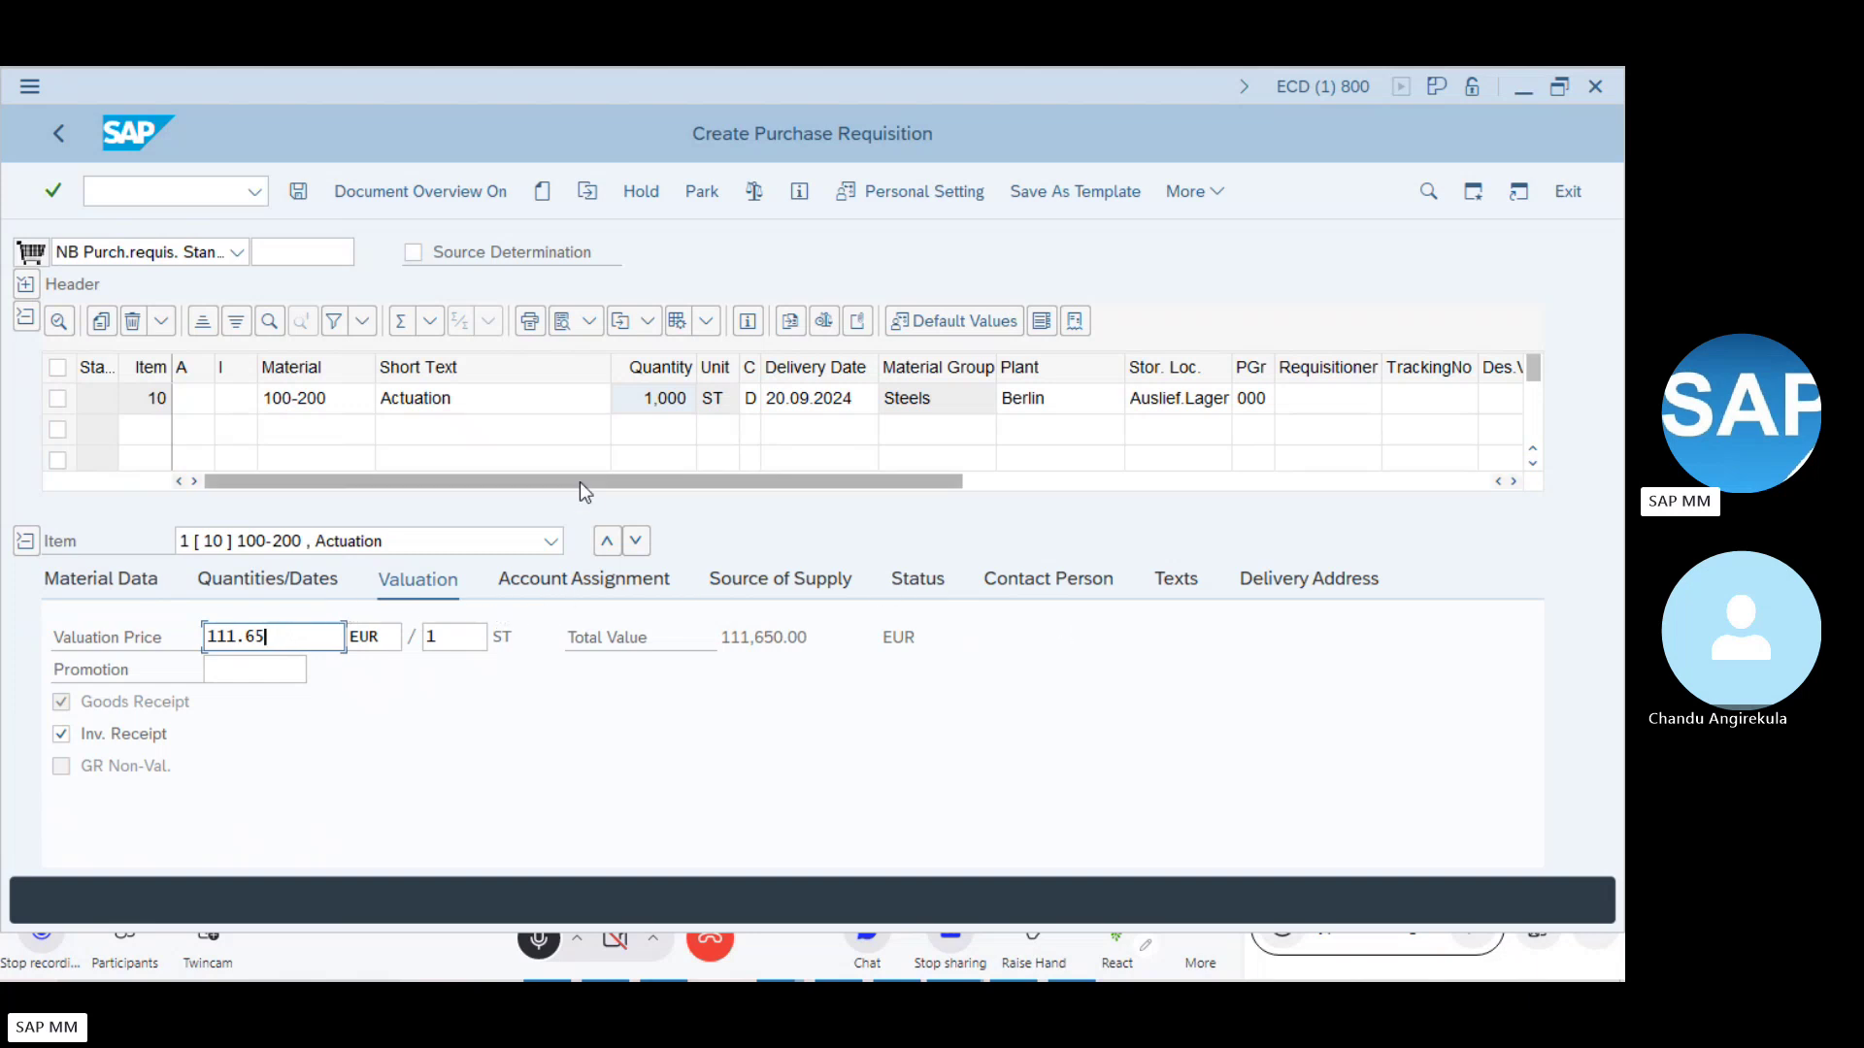
- Save the requisition, then display requisition 10051333 via Other Purchase Requisition
{"action": "left_click", "coordinate": [299, 195]}
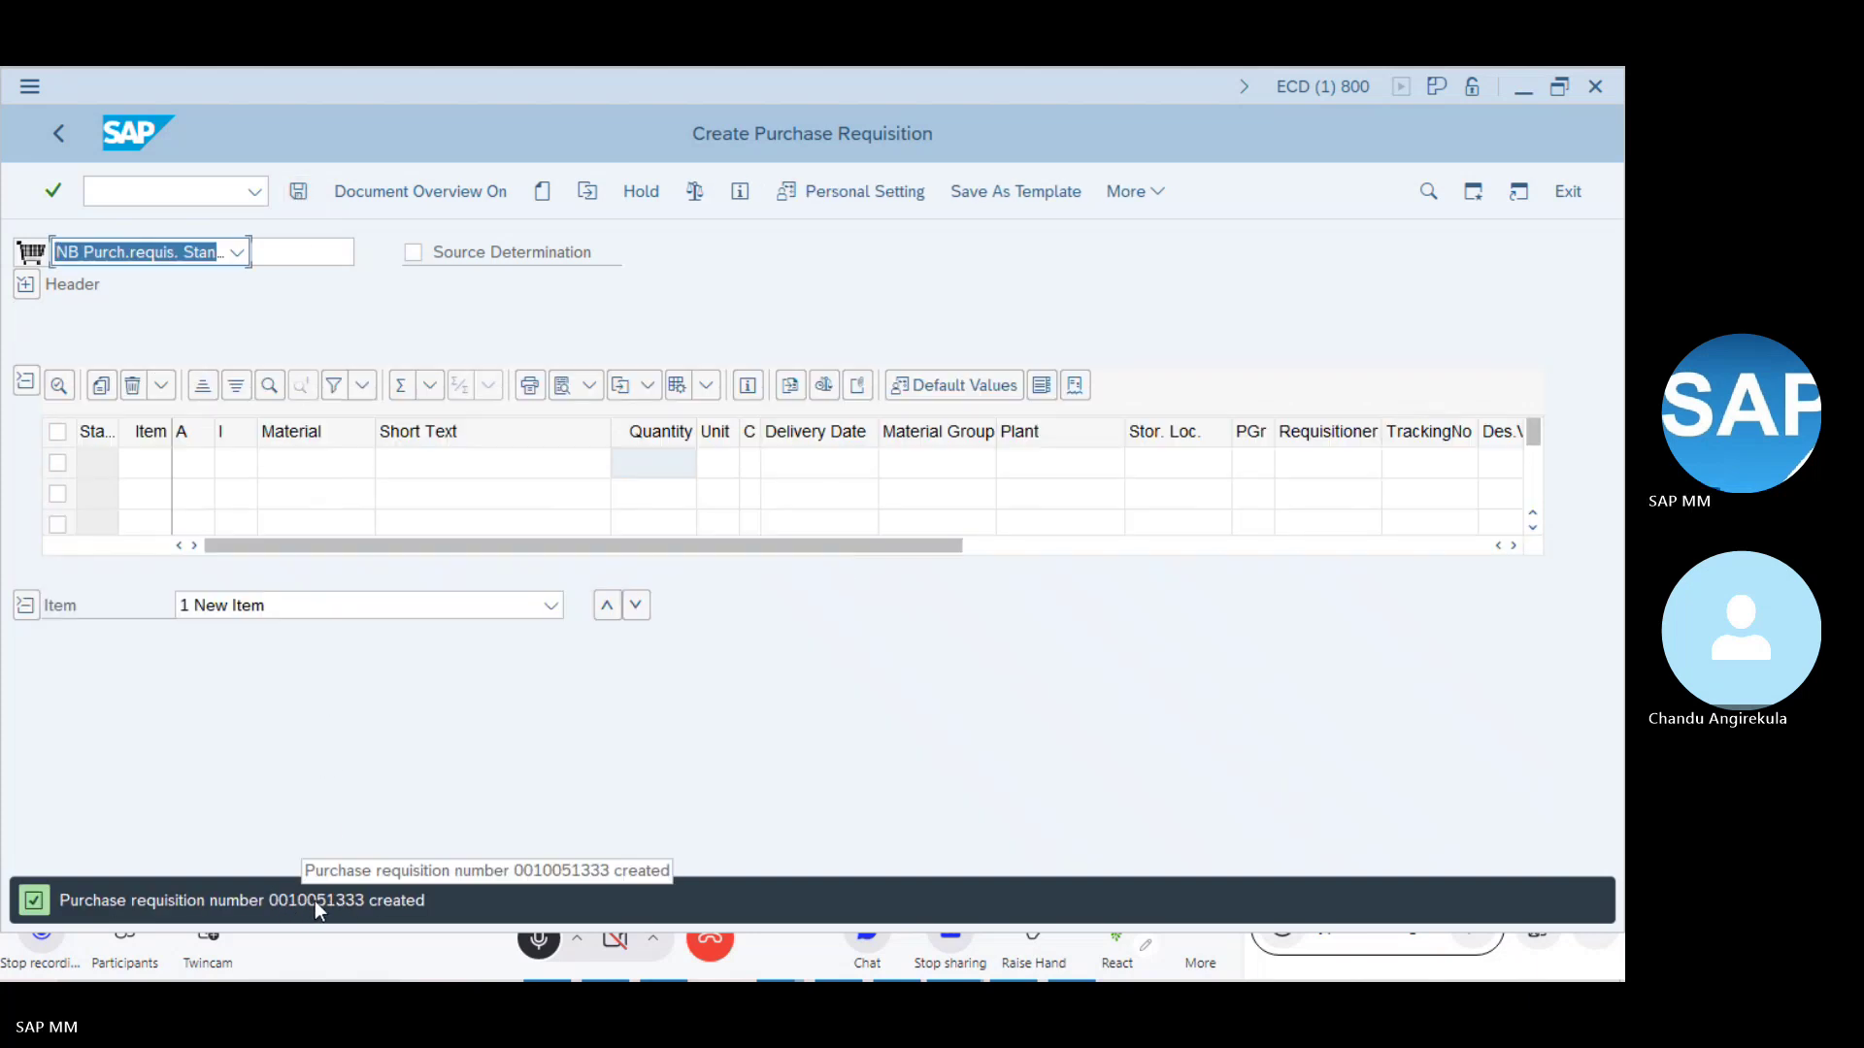
{"action": "left_click", "coordinate": [591, 191]}
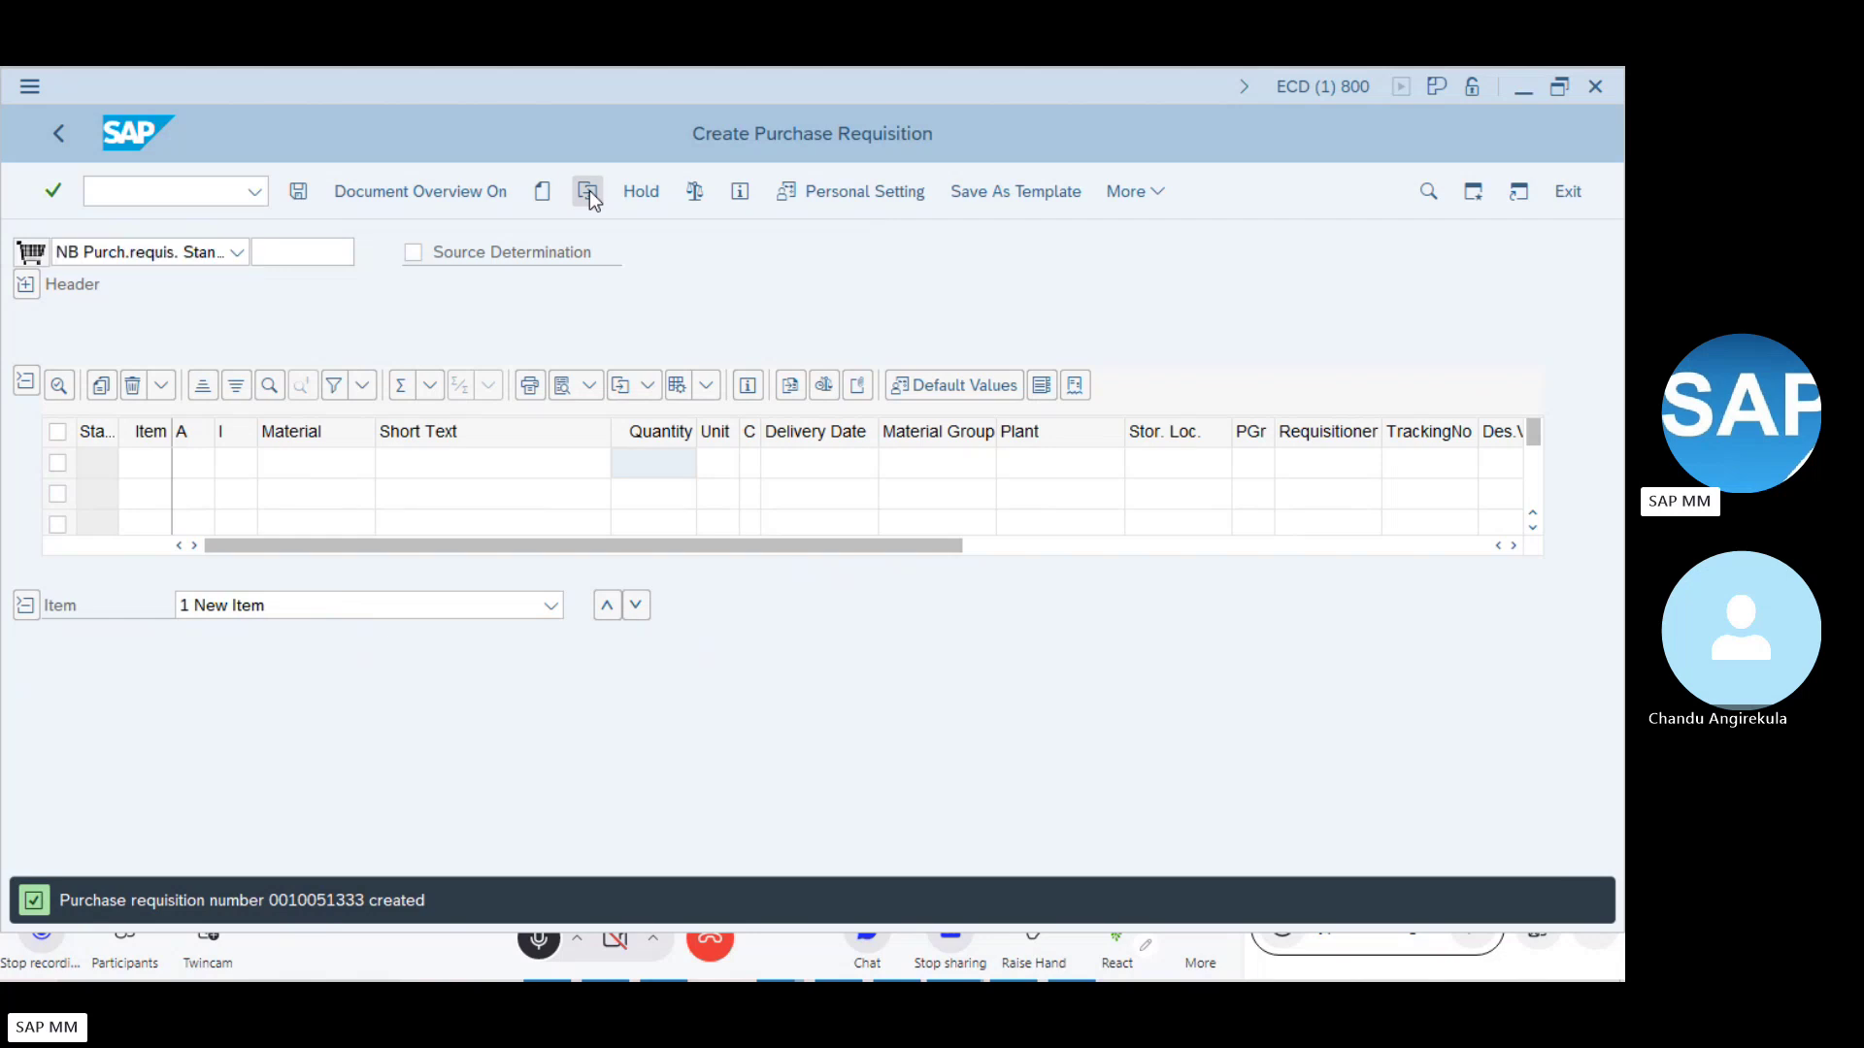
{"action": "left_click", "coordinate": [315, 367]}
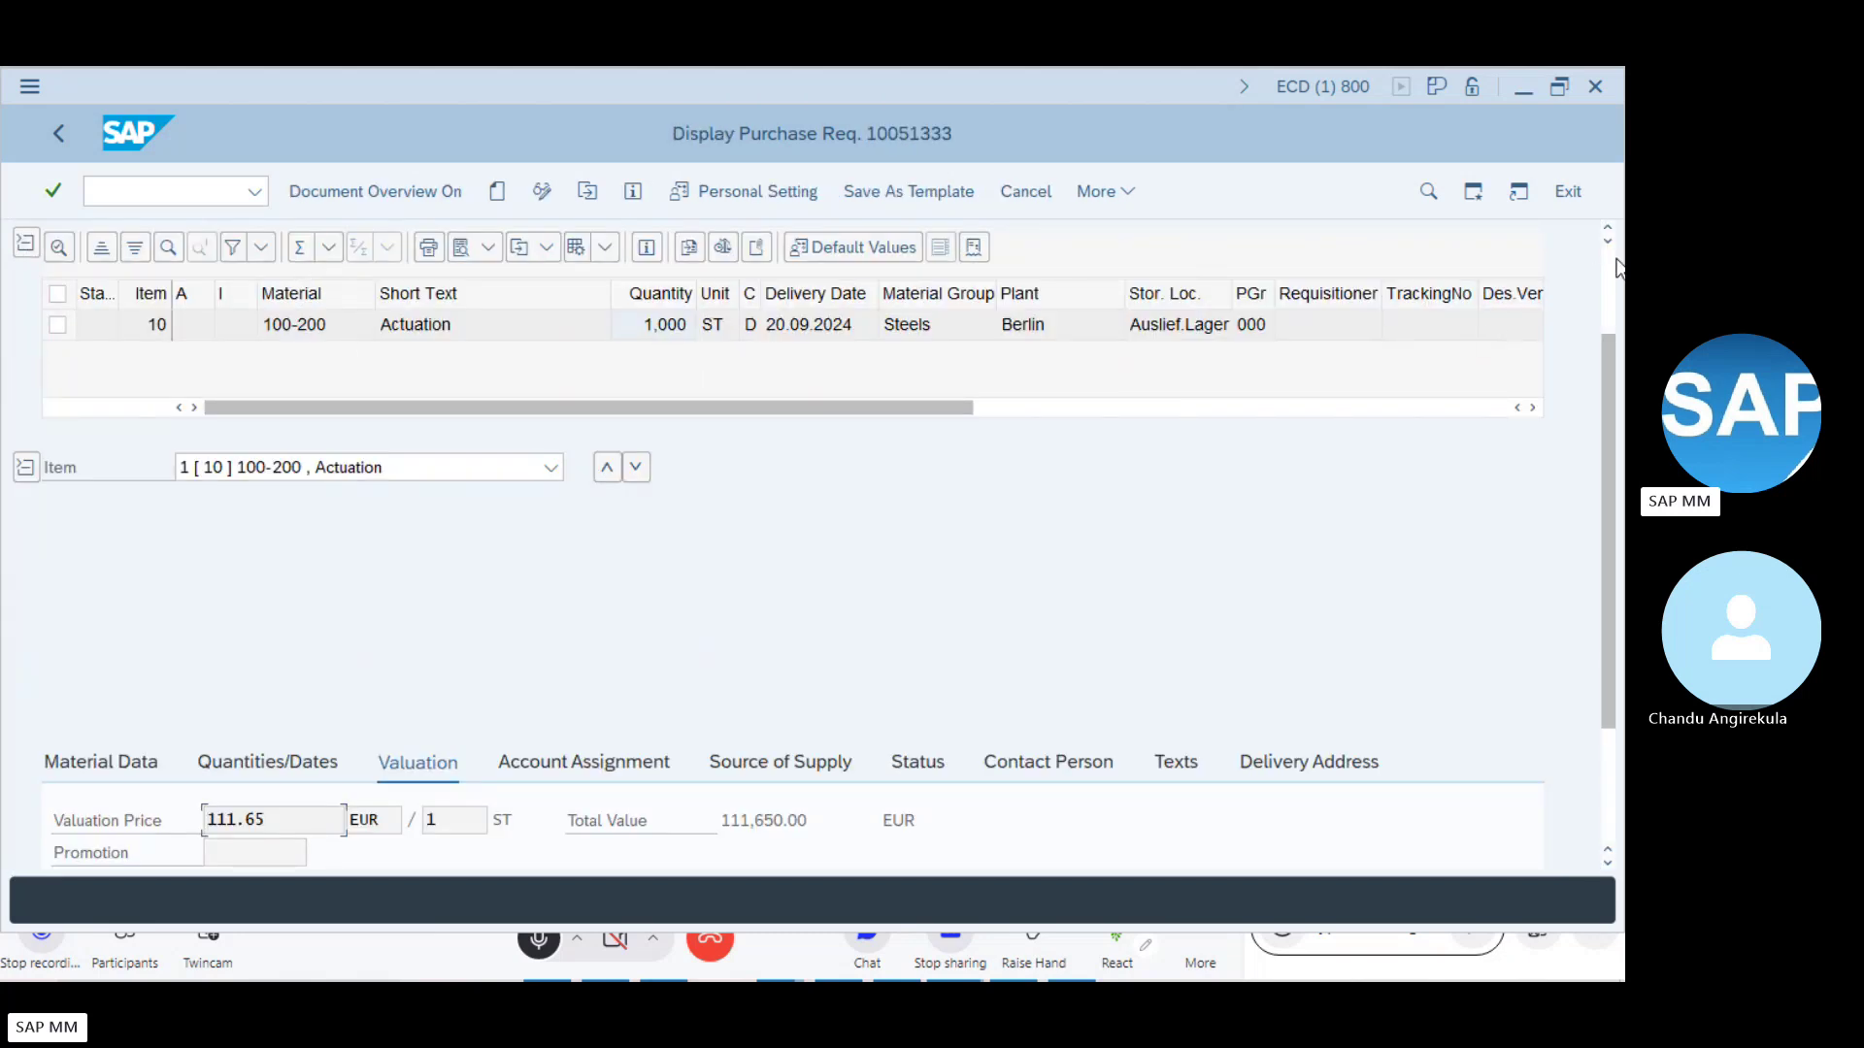
{"action": "scroll", "coordinate": [1600, 266], "scroll_direction": "up", "scroll_amount": 2}
{"action": "left_click", "coordinate": [346, 249]}
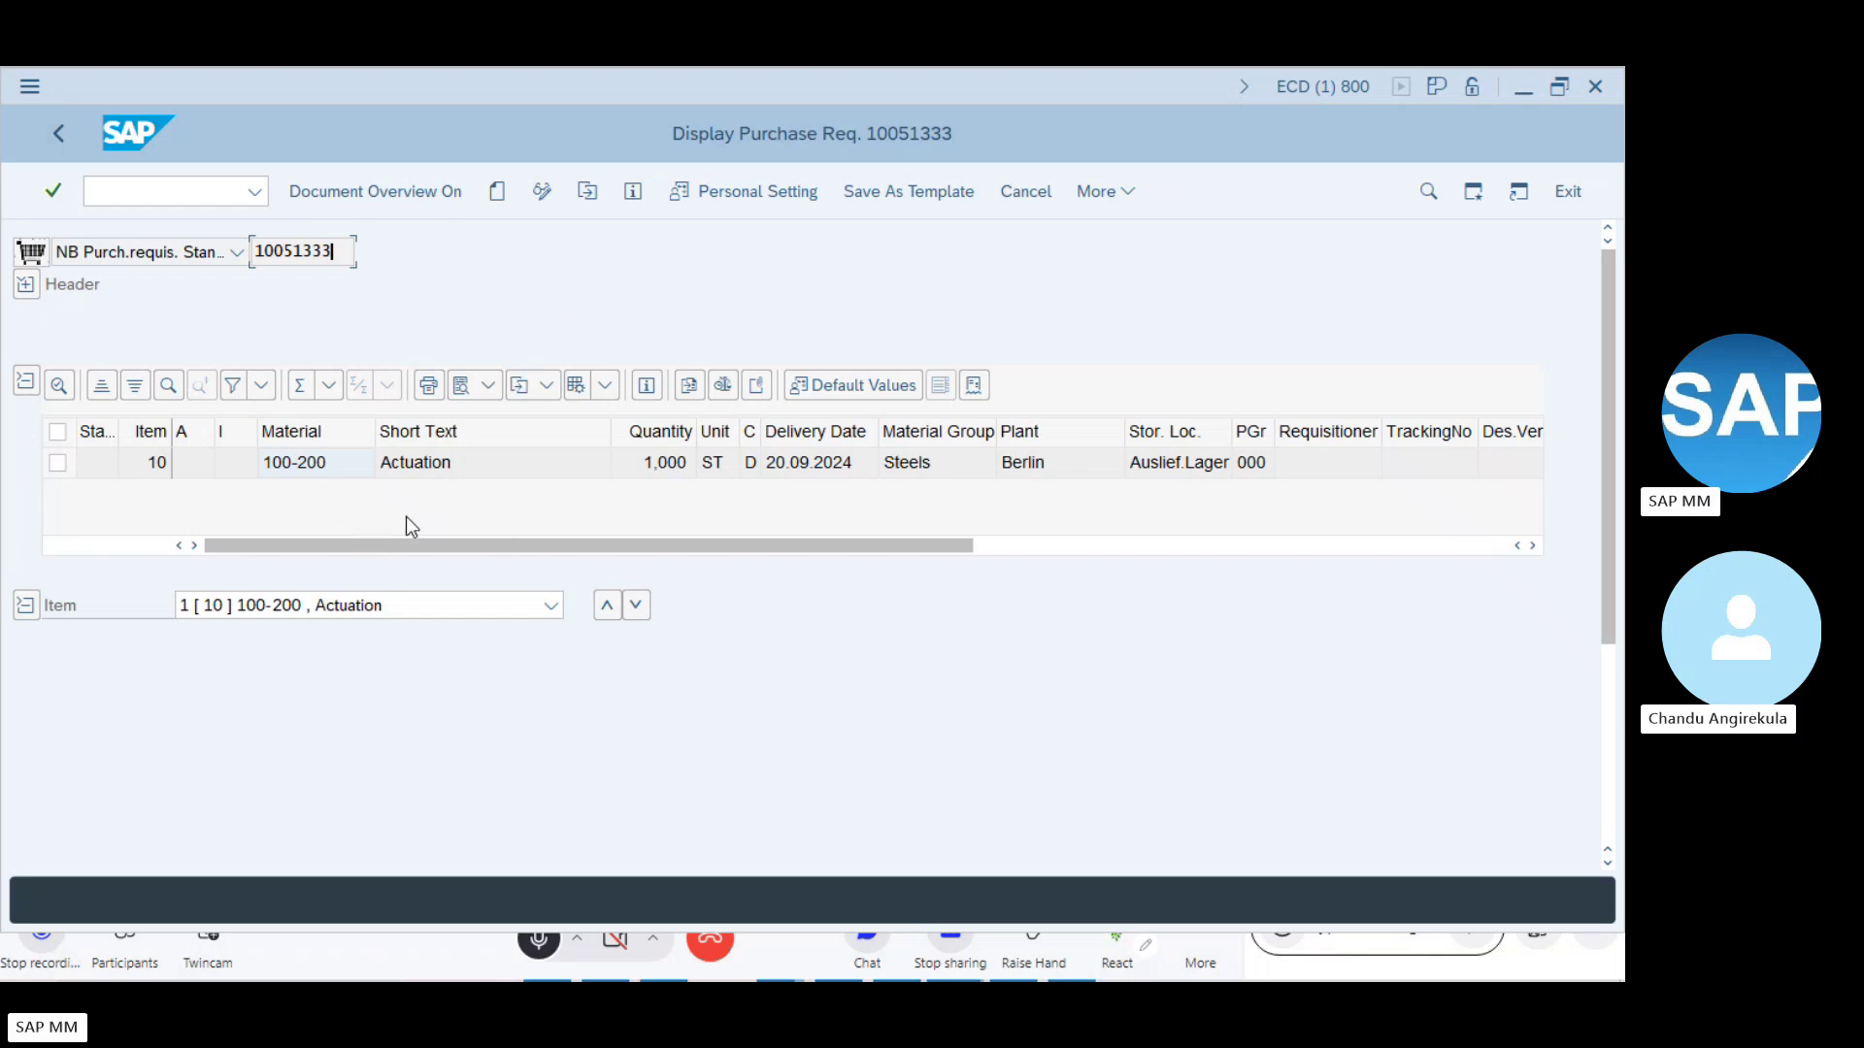
{"action": "key", "text": "alt+Tab"}
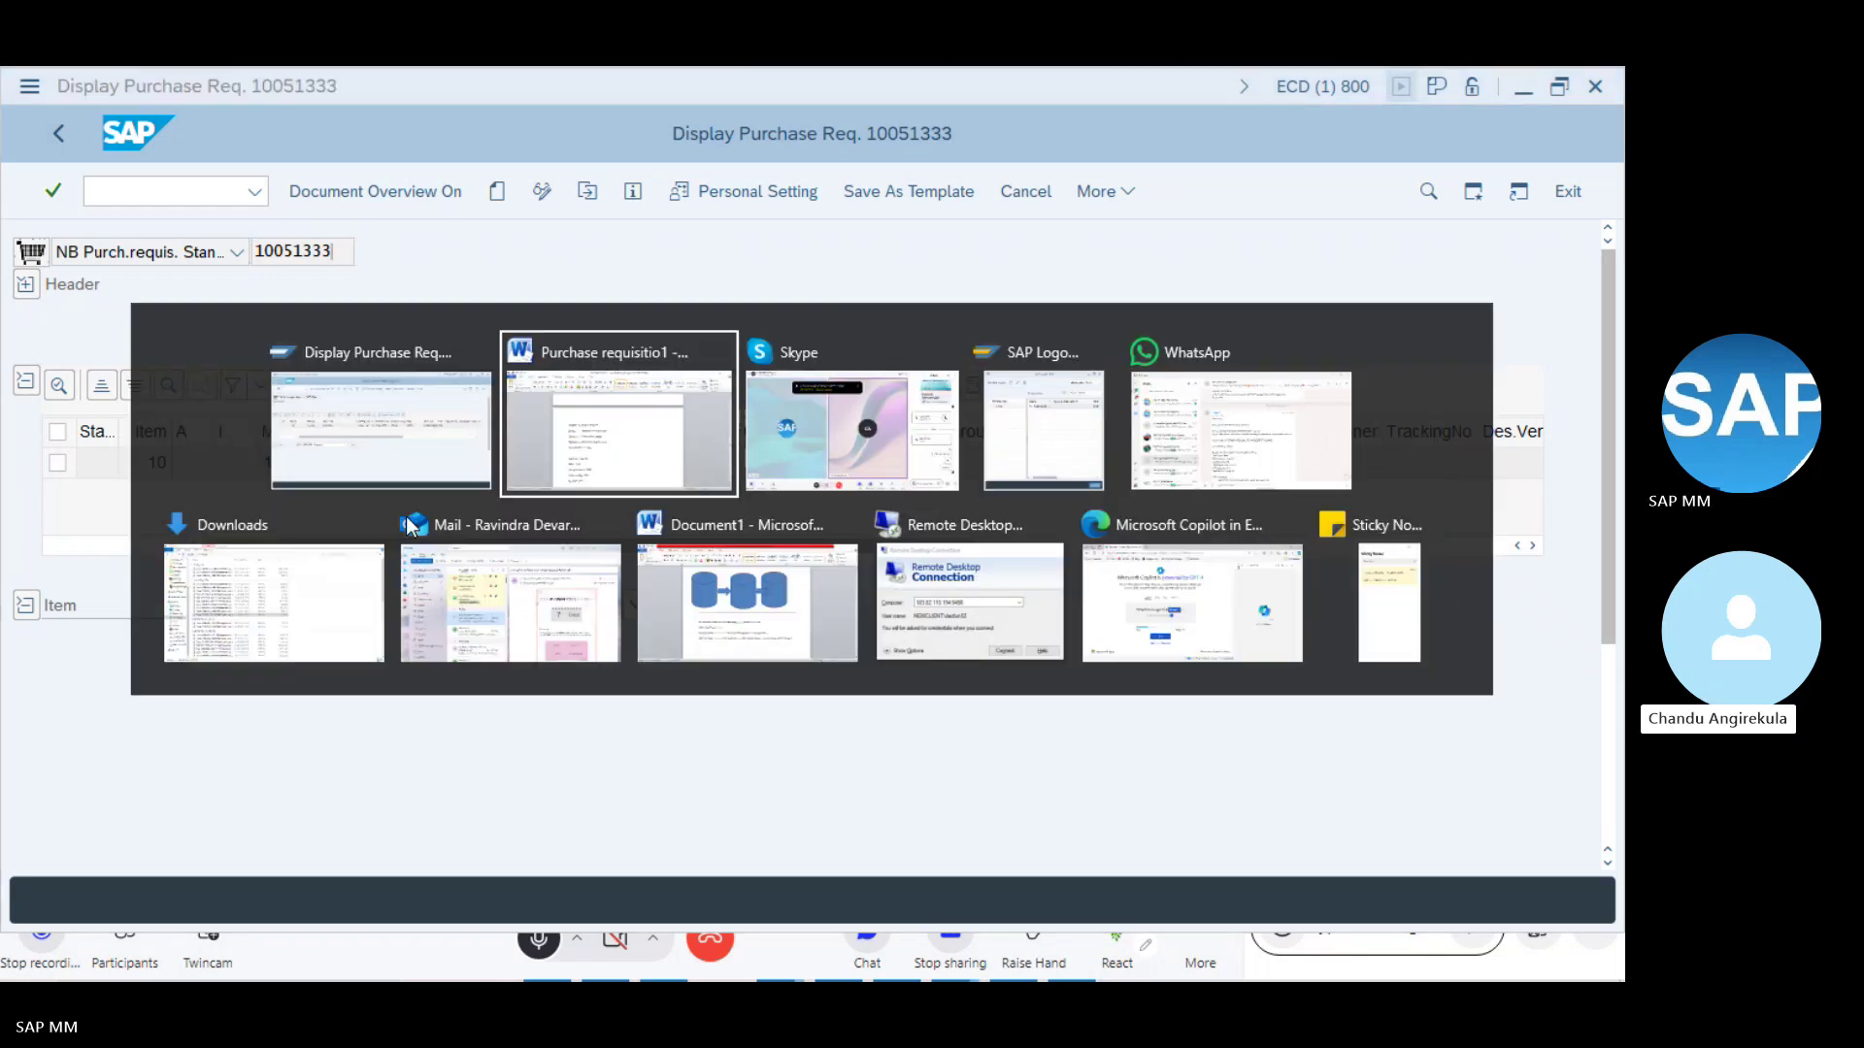
- Switch to the Skype call and stop the screen share
{"action": "key", "text": "alt+Tab"}
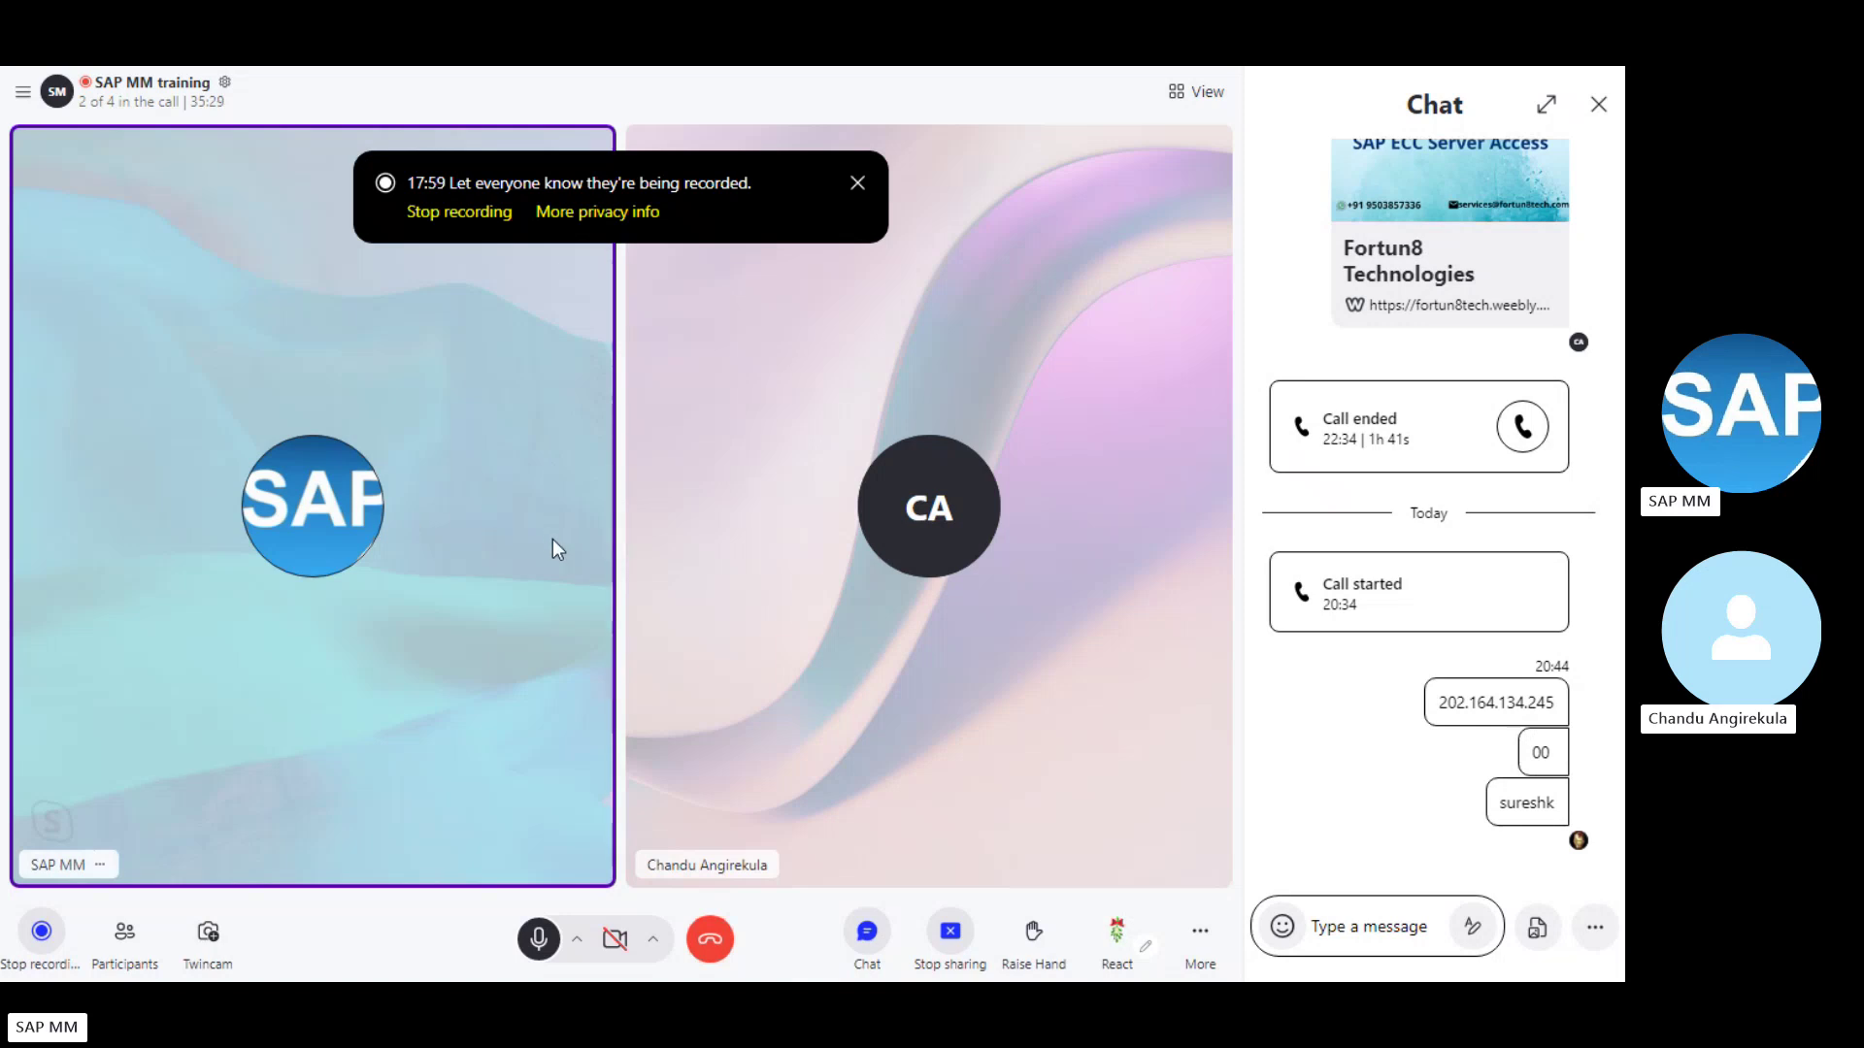
{"action": "key", "text": "alt+Tab"}
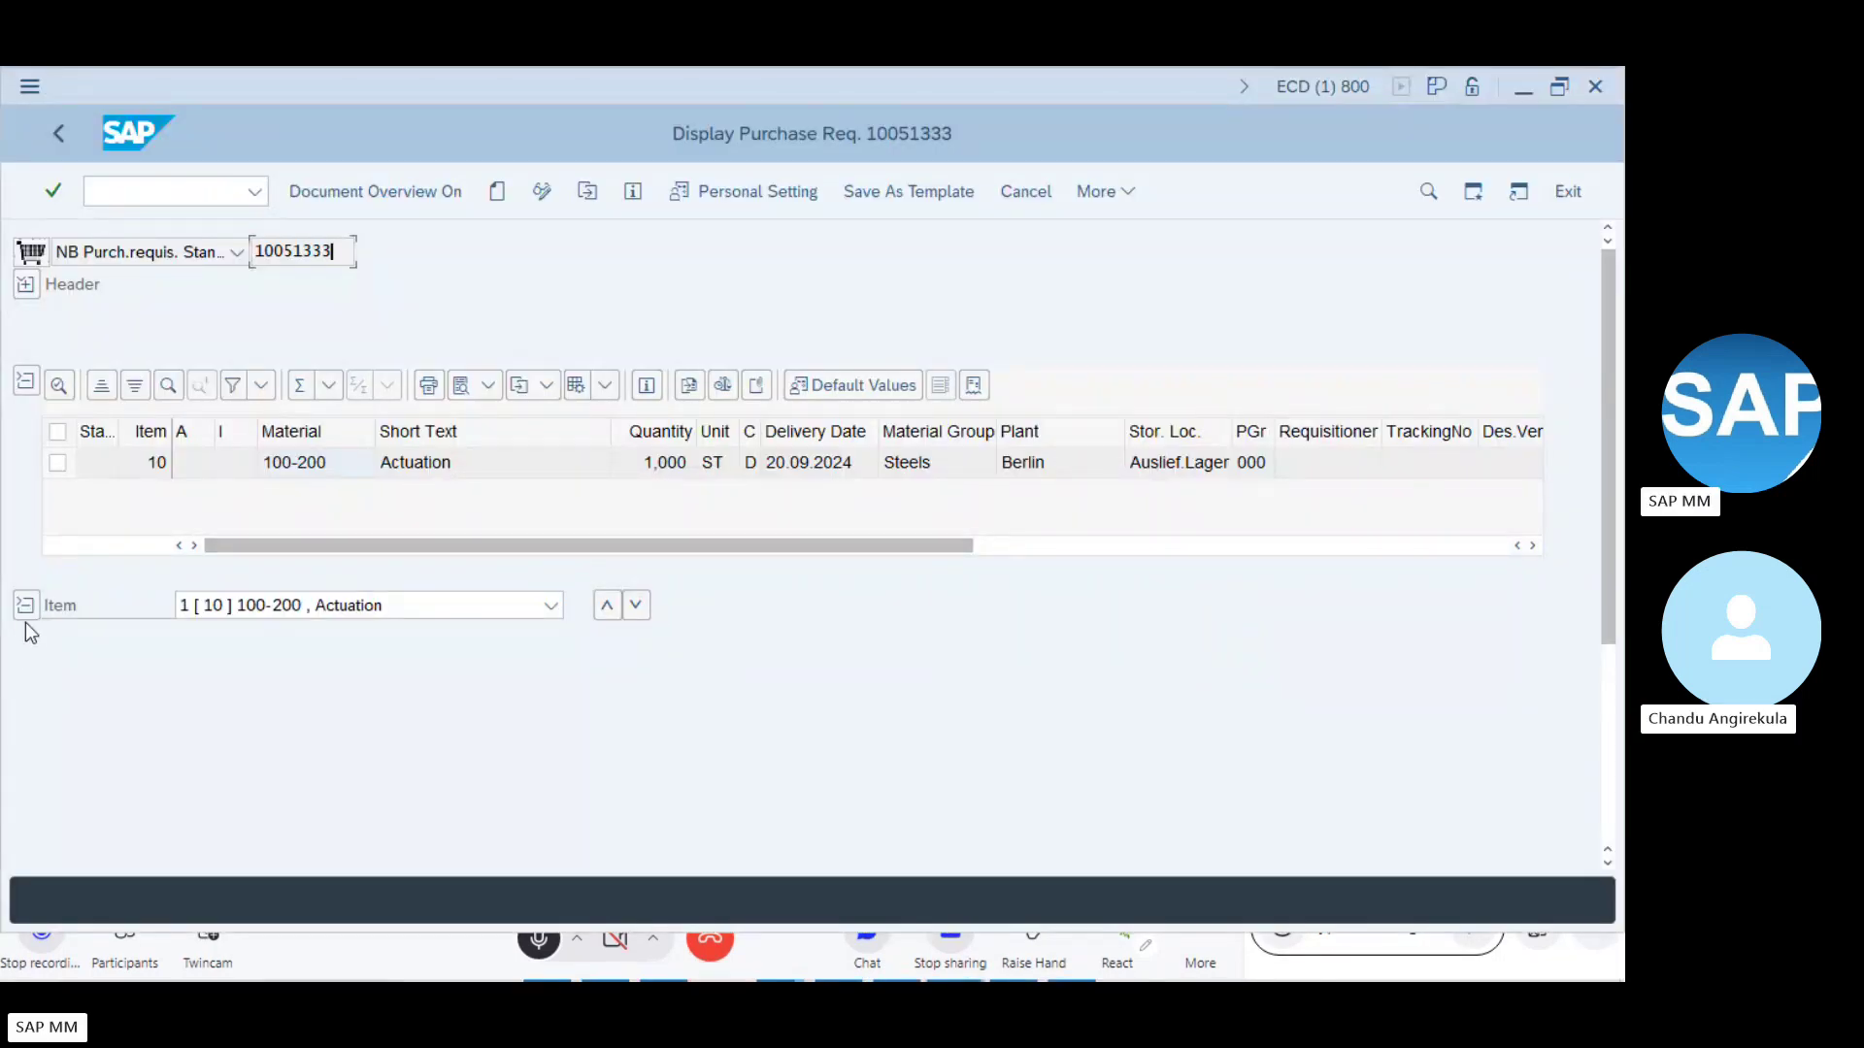
{"action": "key", "text": "alt+Tab"}
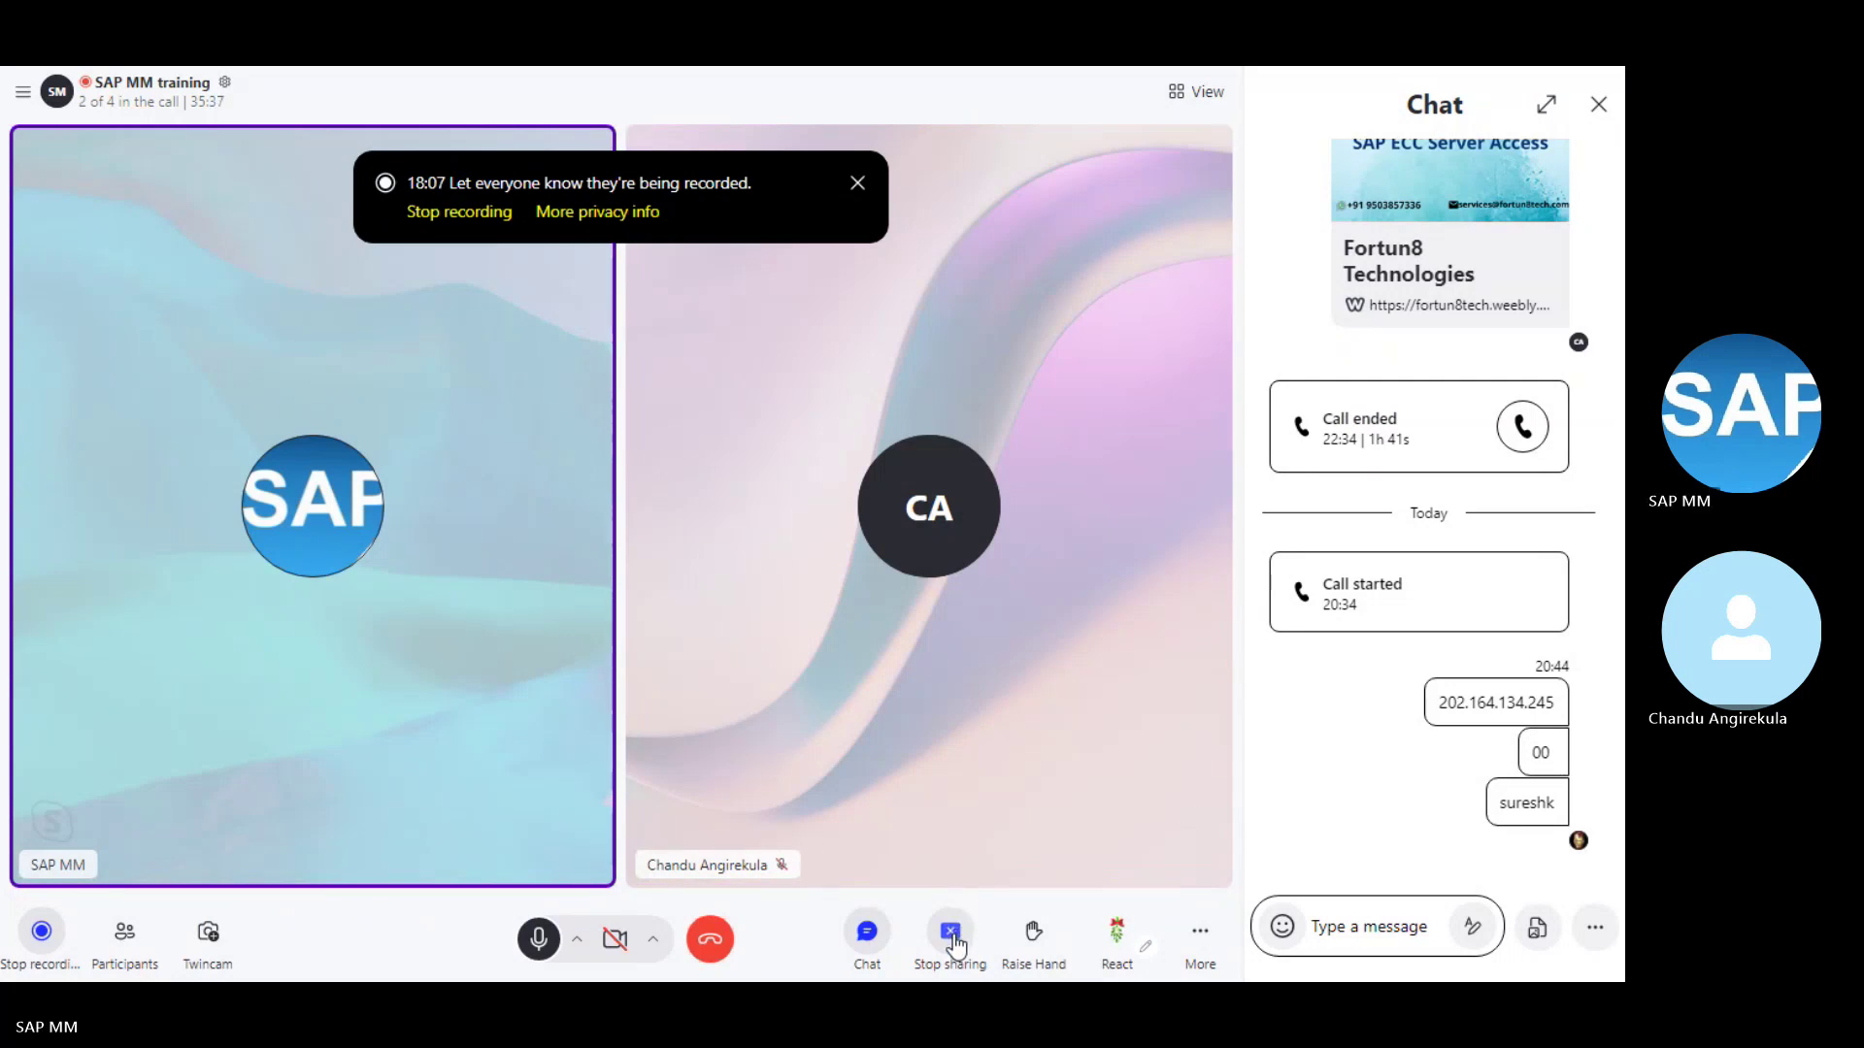
{"action": "left_click", "coordinate": [952, 936]}
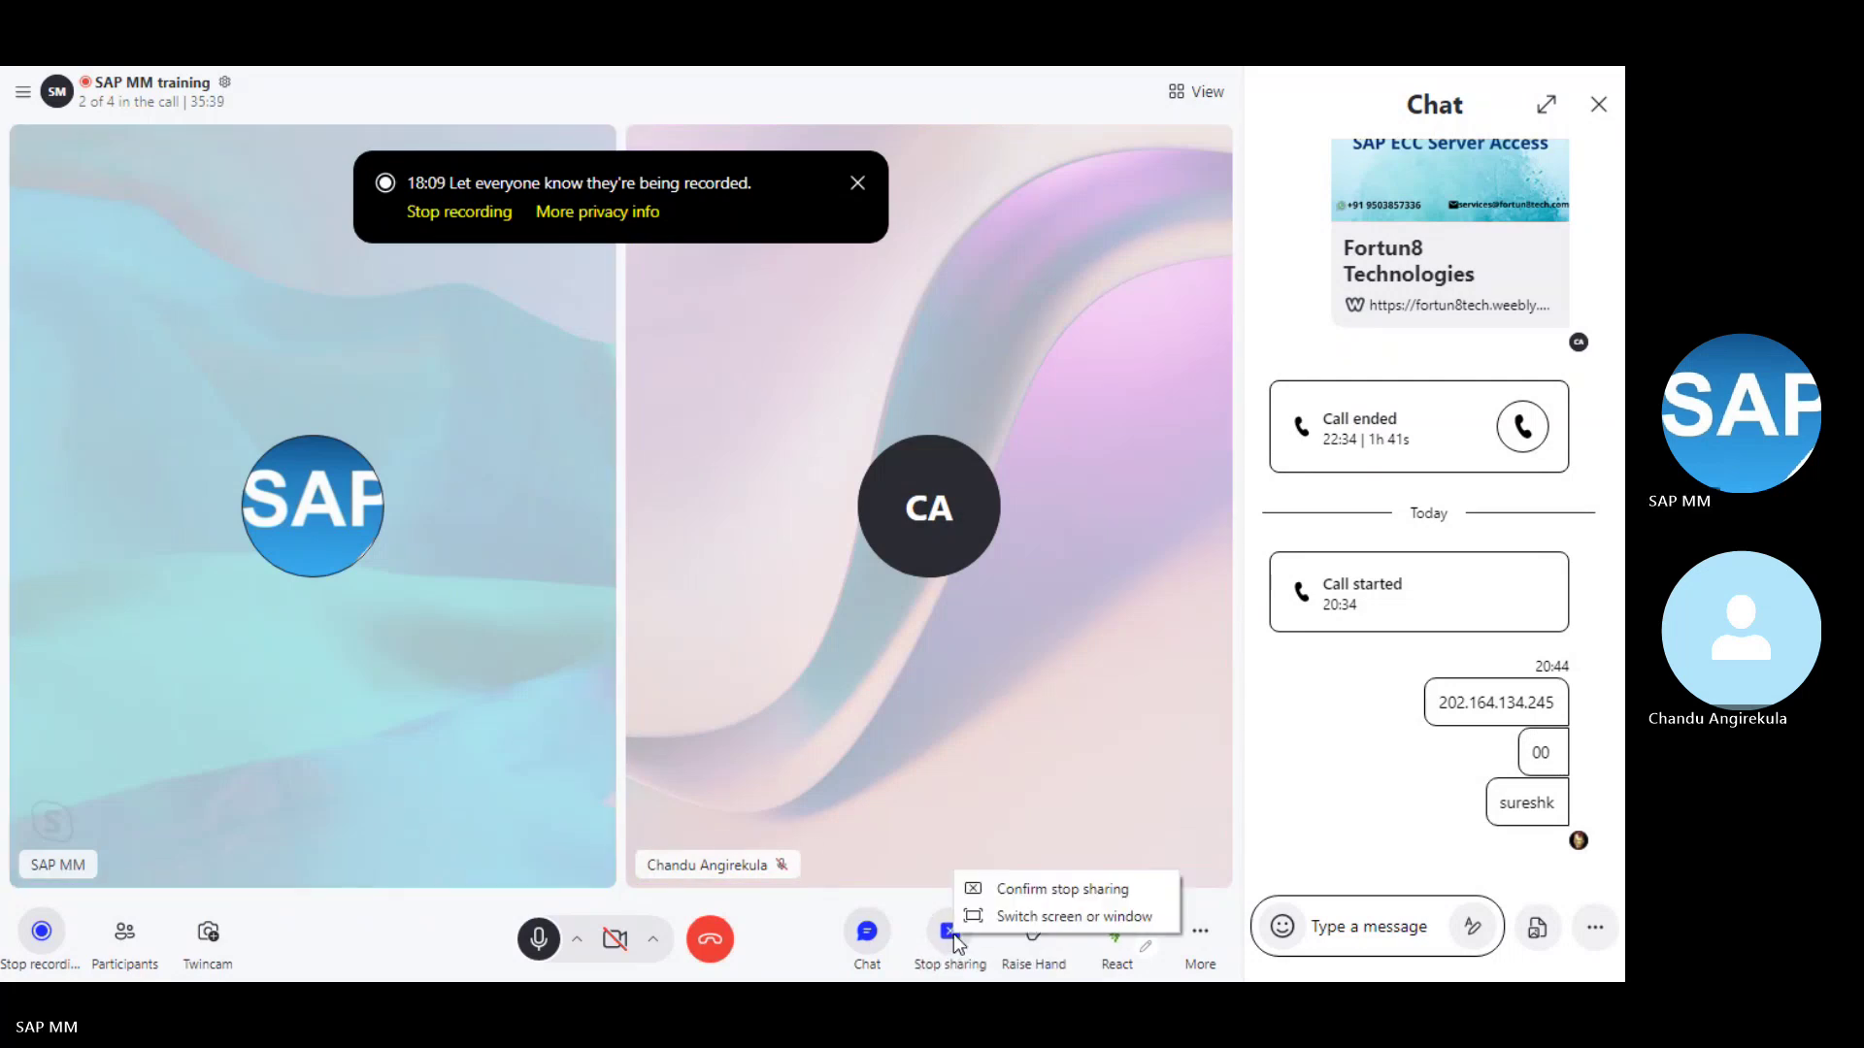
{"action": "left_click", "coordinate": [1006, 891]}
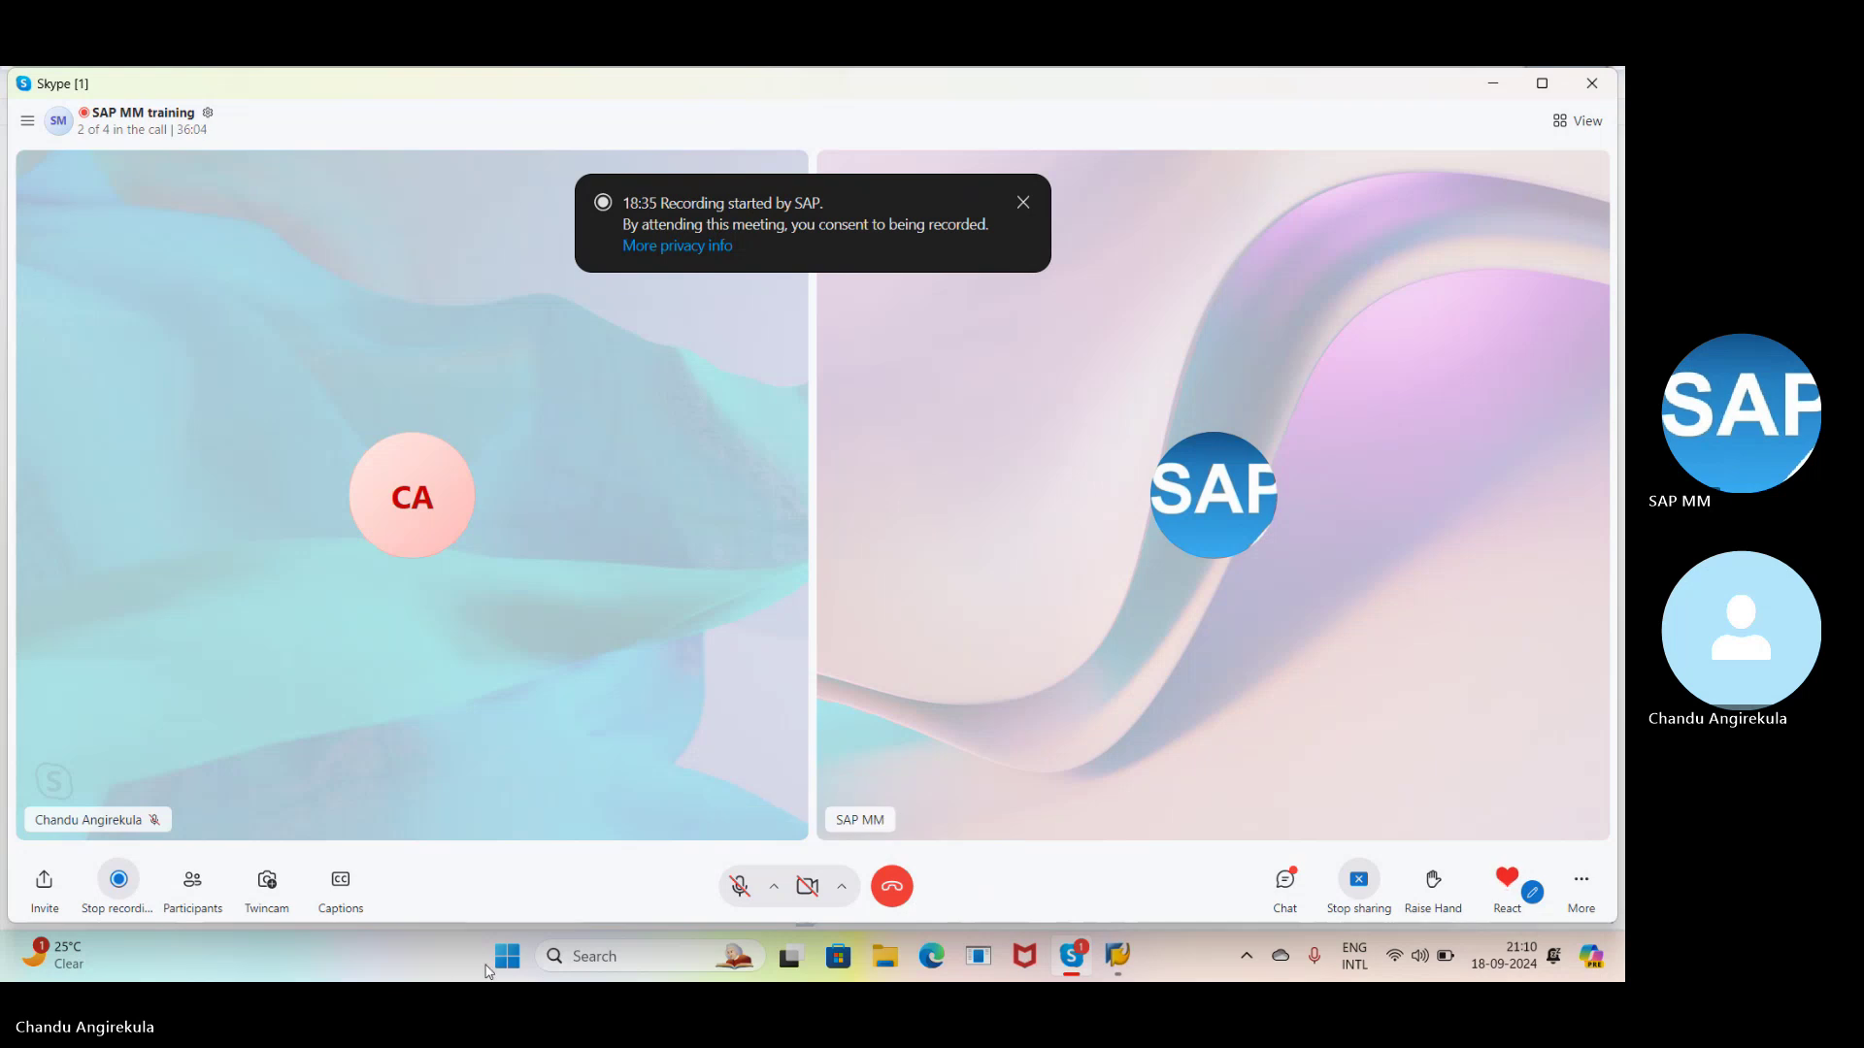
- Unmute the microphone and end the screen share a second time
{"action": "left_click", "coordinate": [742, 890]}
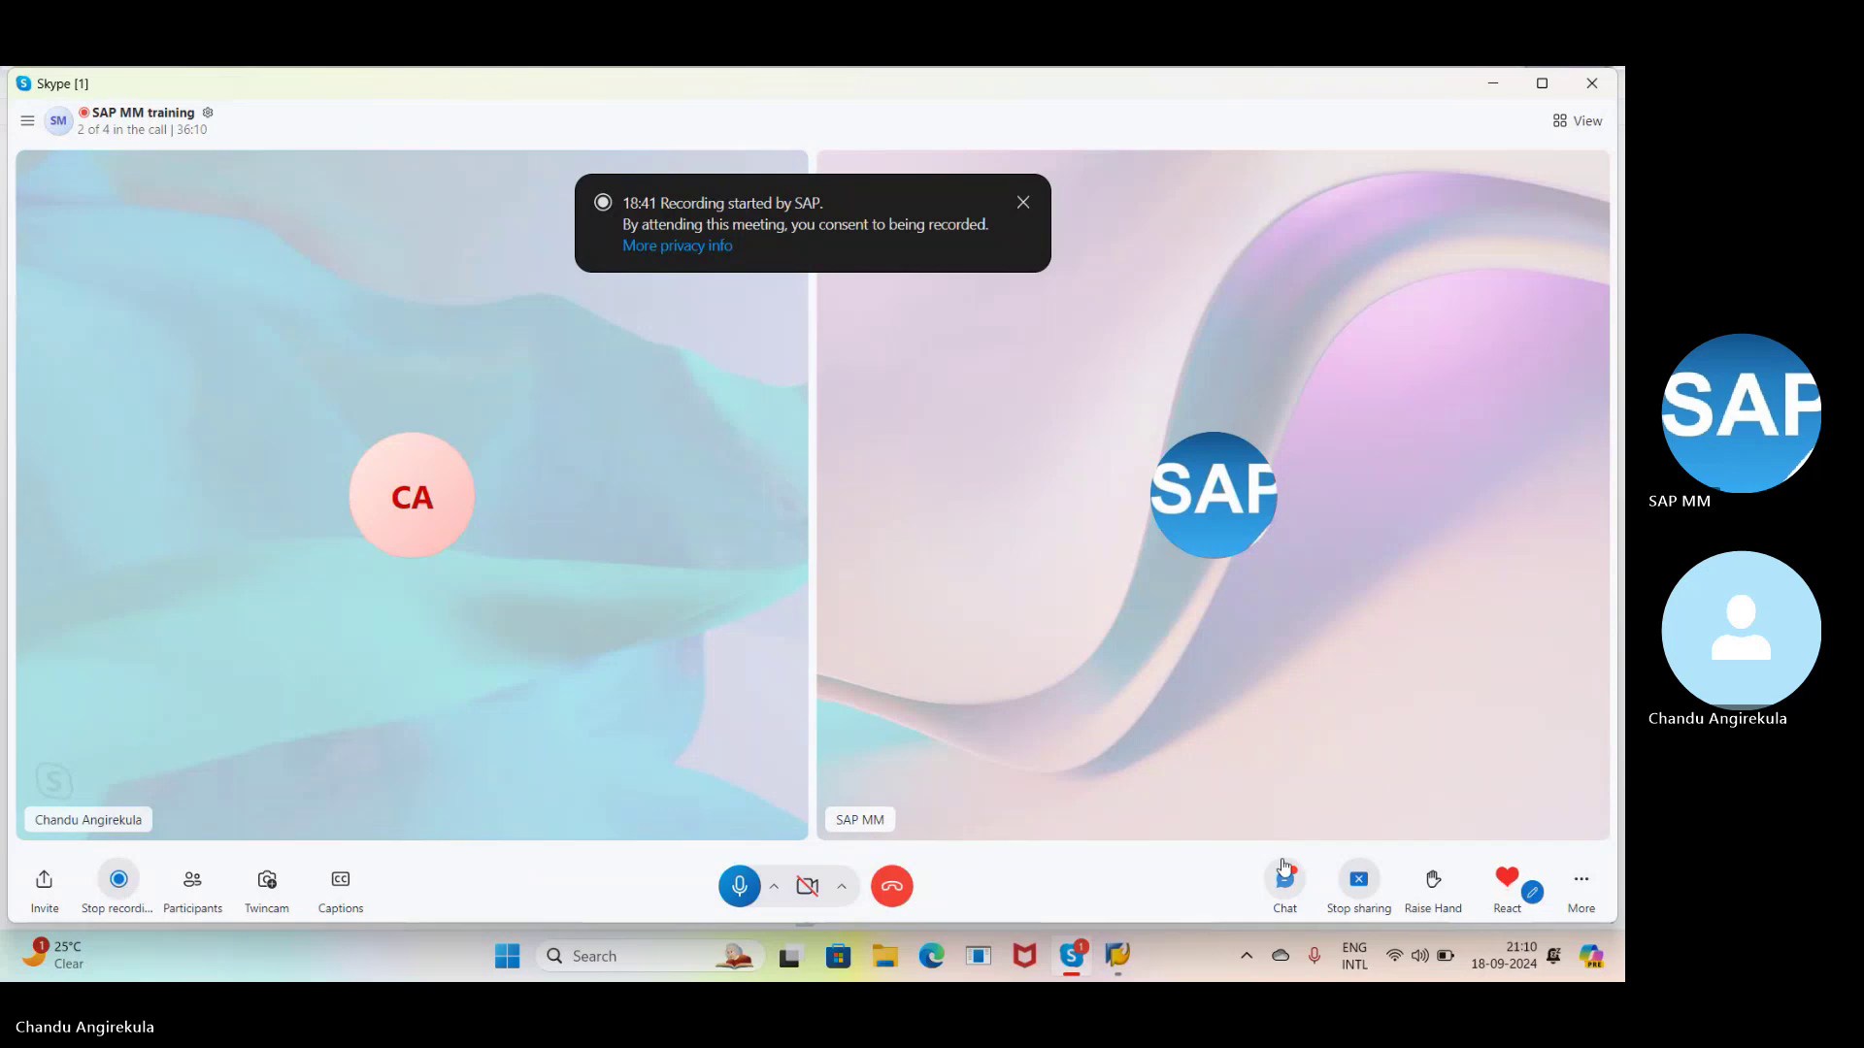
{"action": "left_click", "coordinate": [1359, 882]}
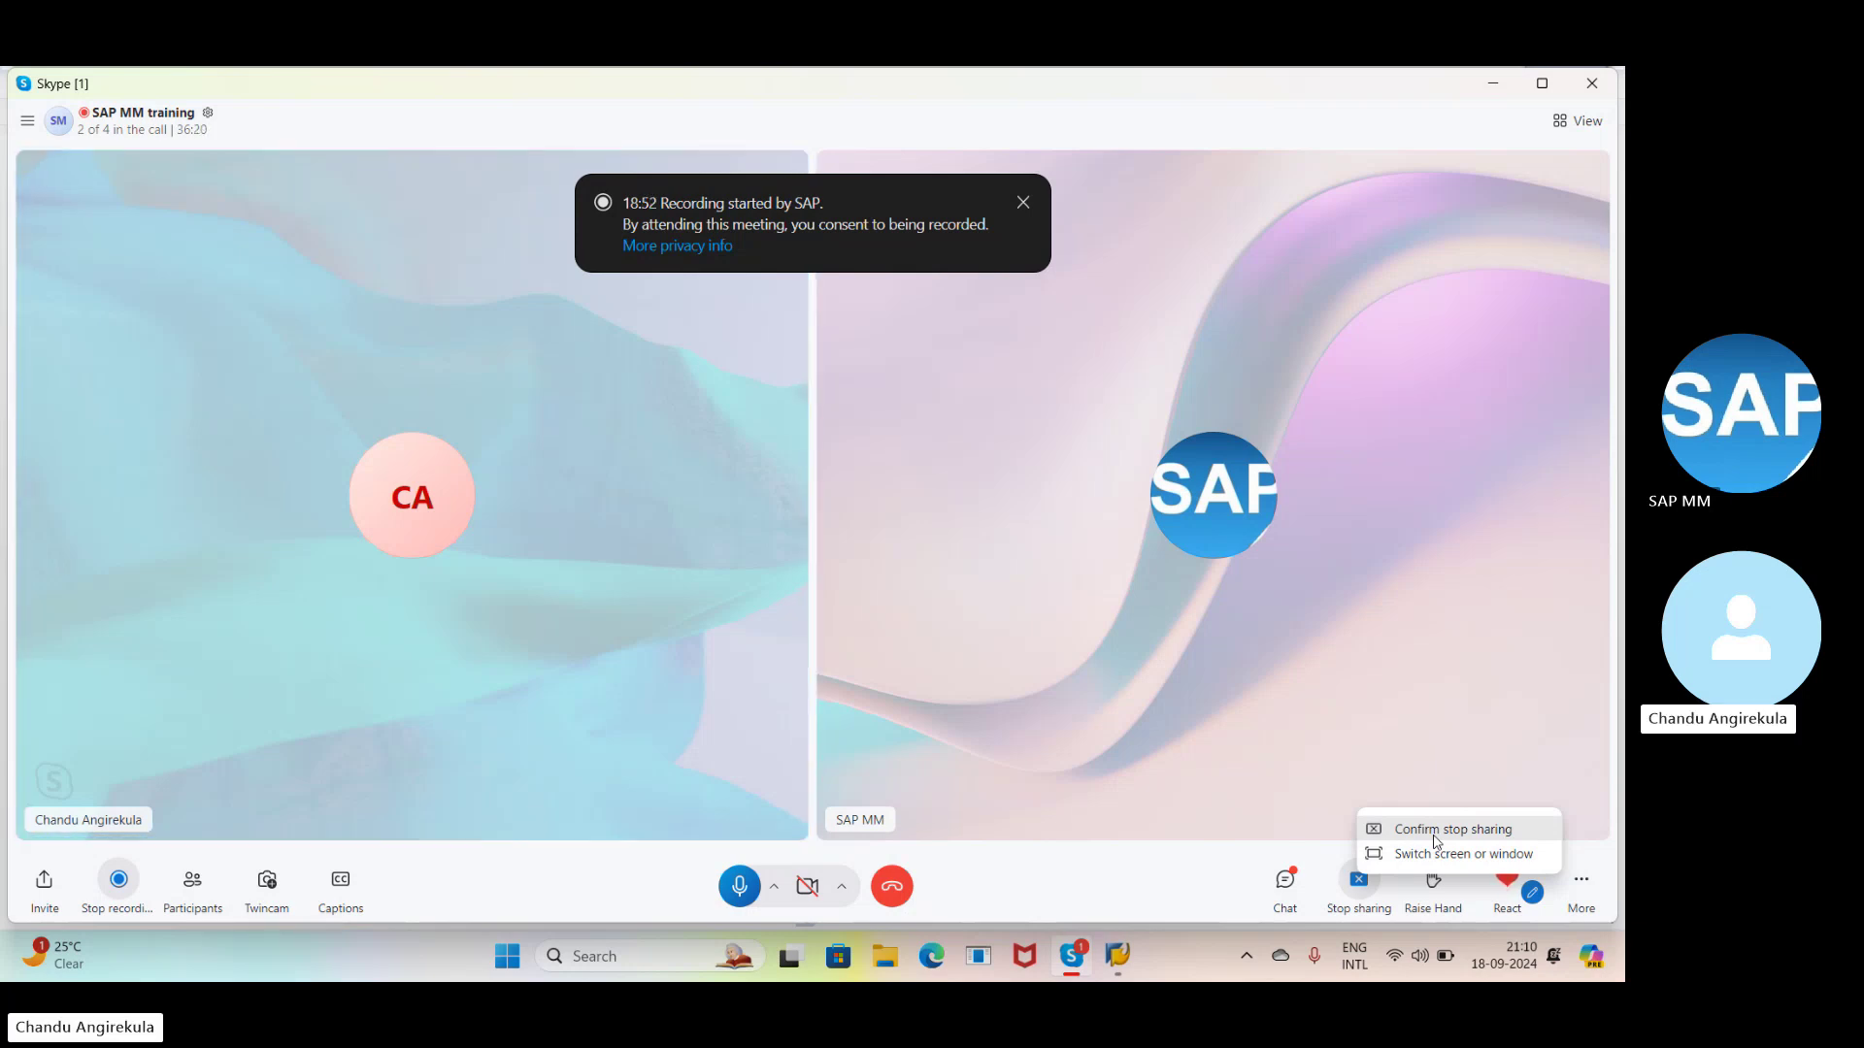
{"action": "left_click", "coordinate": [1437, 830]}
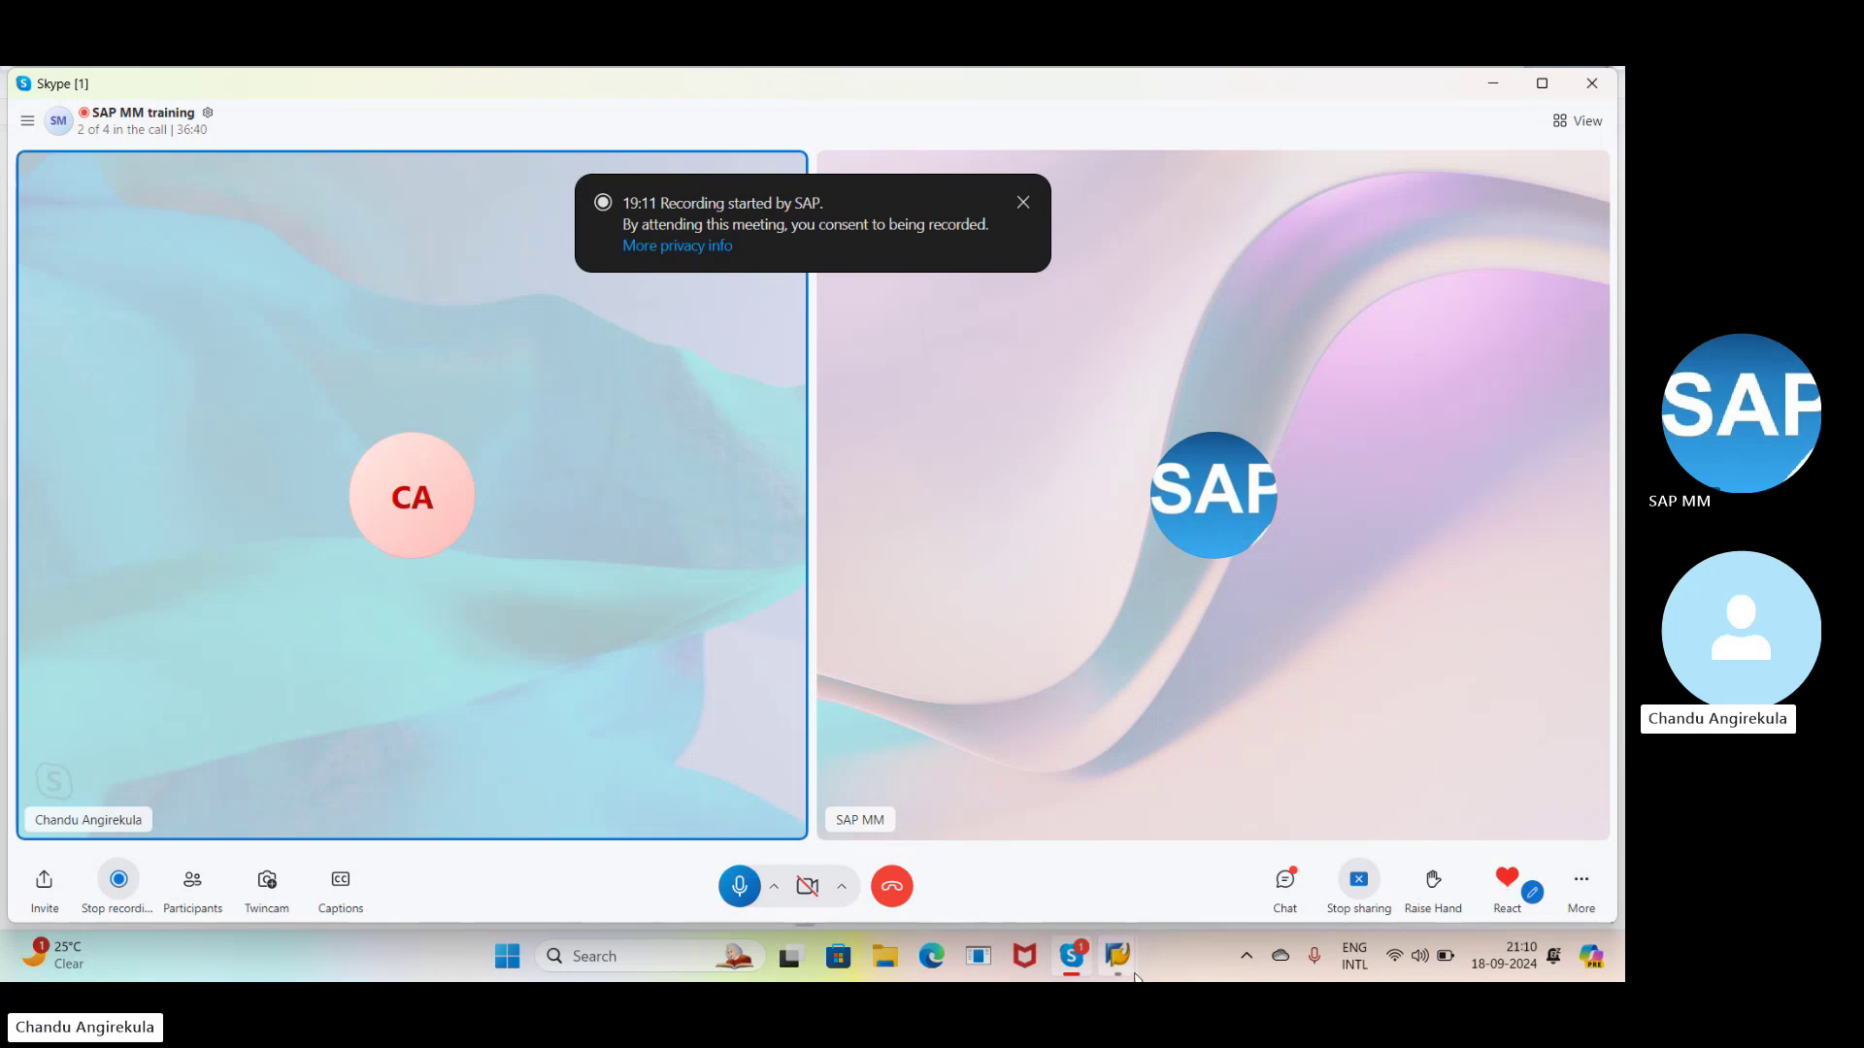
{"action": "mouse_move", "coordinate": [1119, 964]}
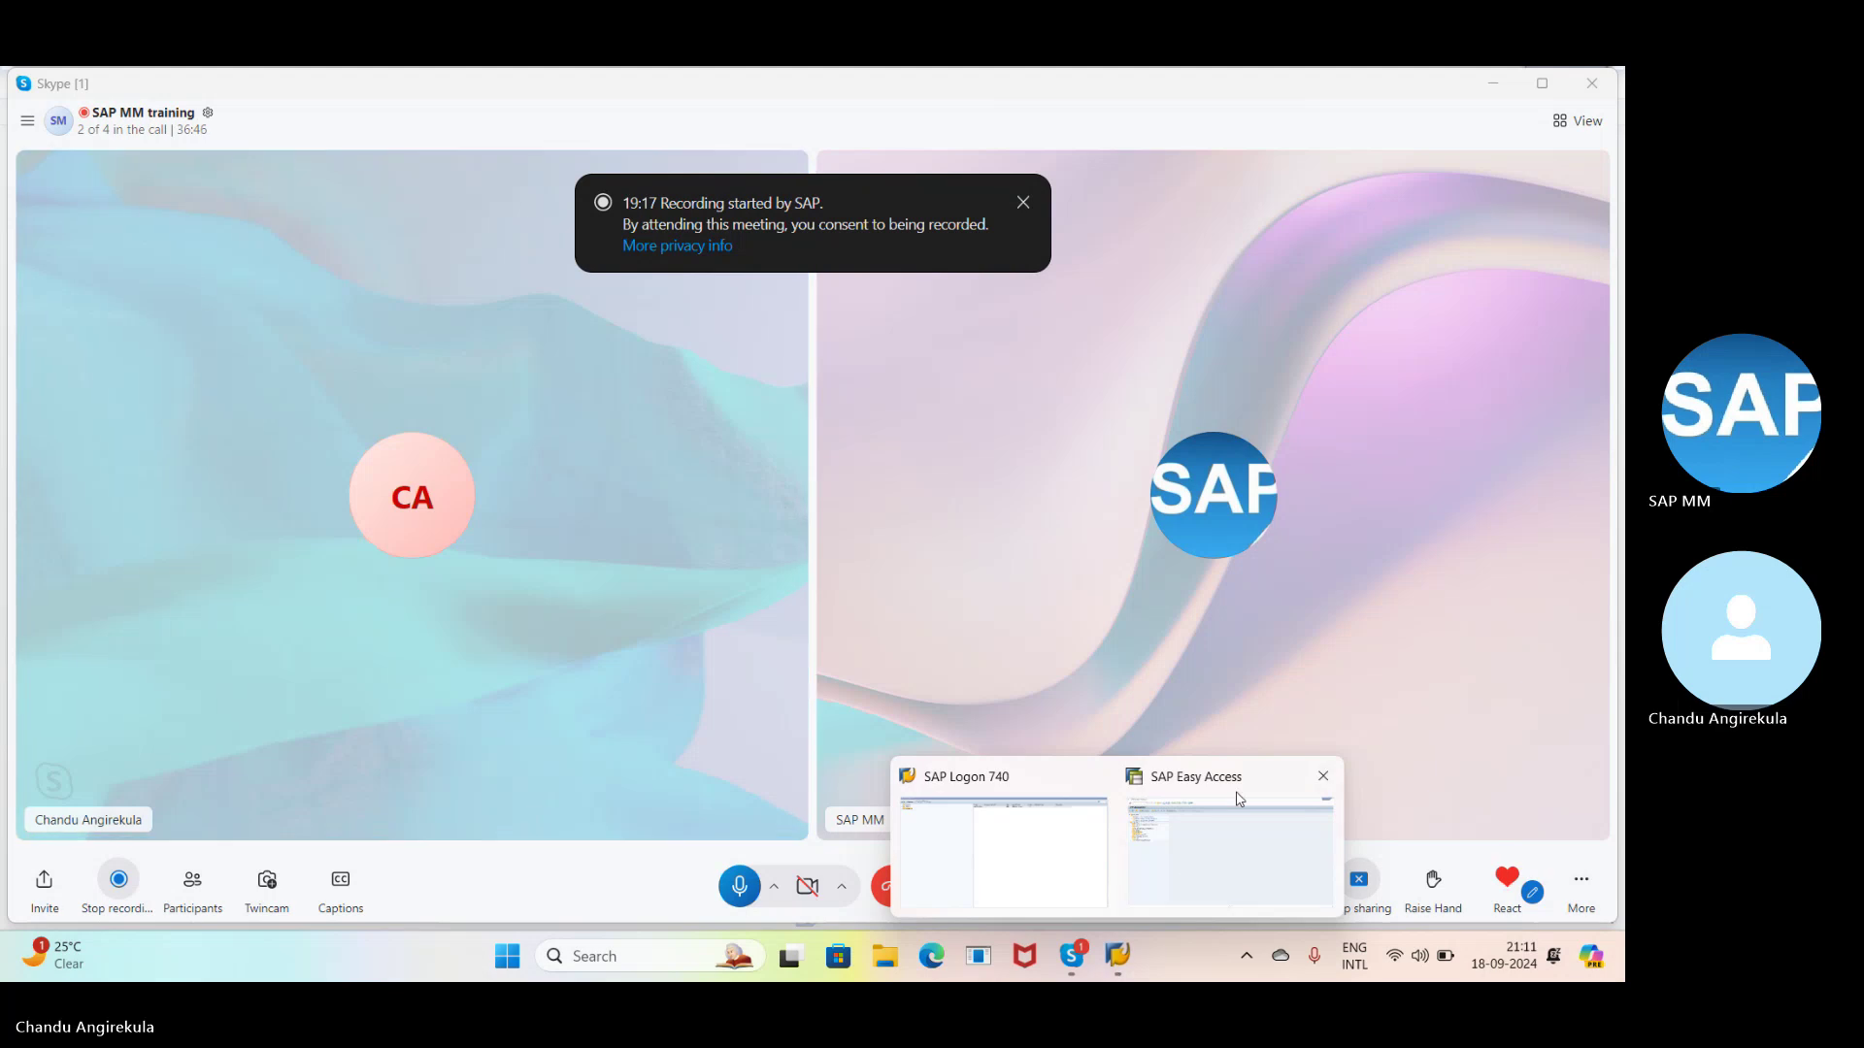
- Return to SAP Easy Access and run ME51N; a connection-reset error for ECD appears
{"action": "mouse_move", "coordinate": [1235, 791]}
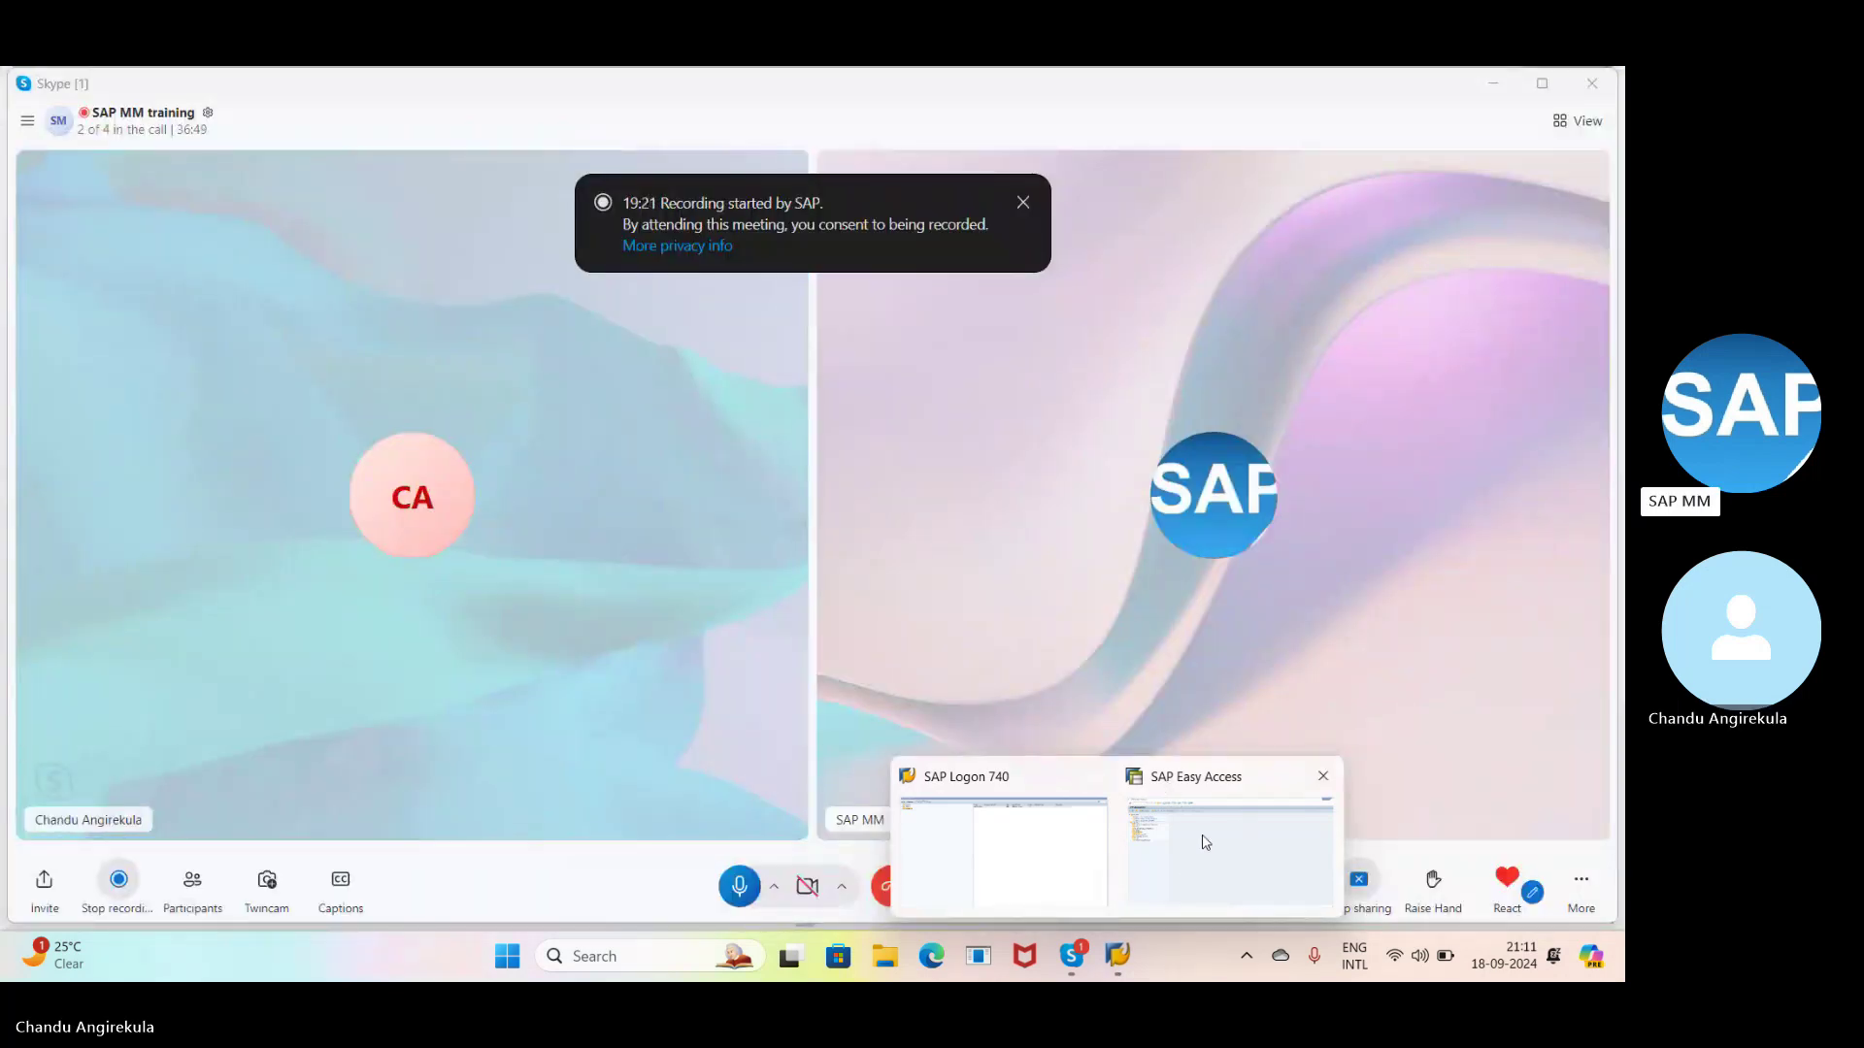
{"action": "mouse_move", "coordinate": [1205, 843]}
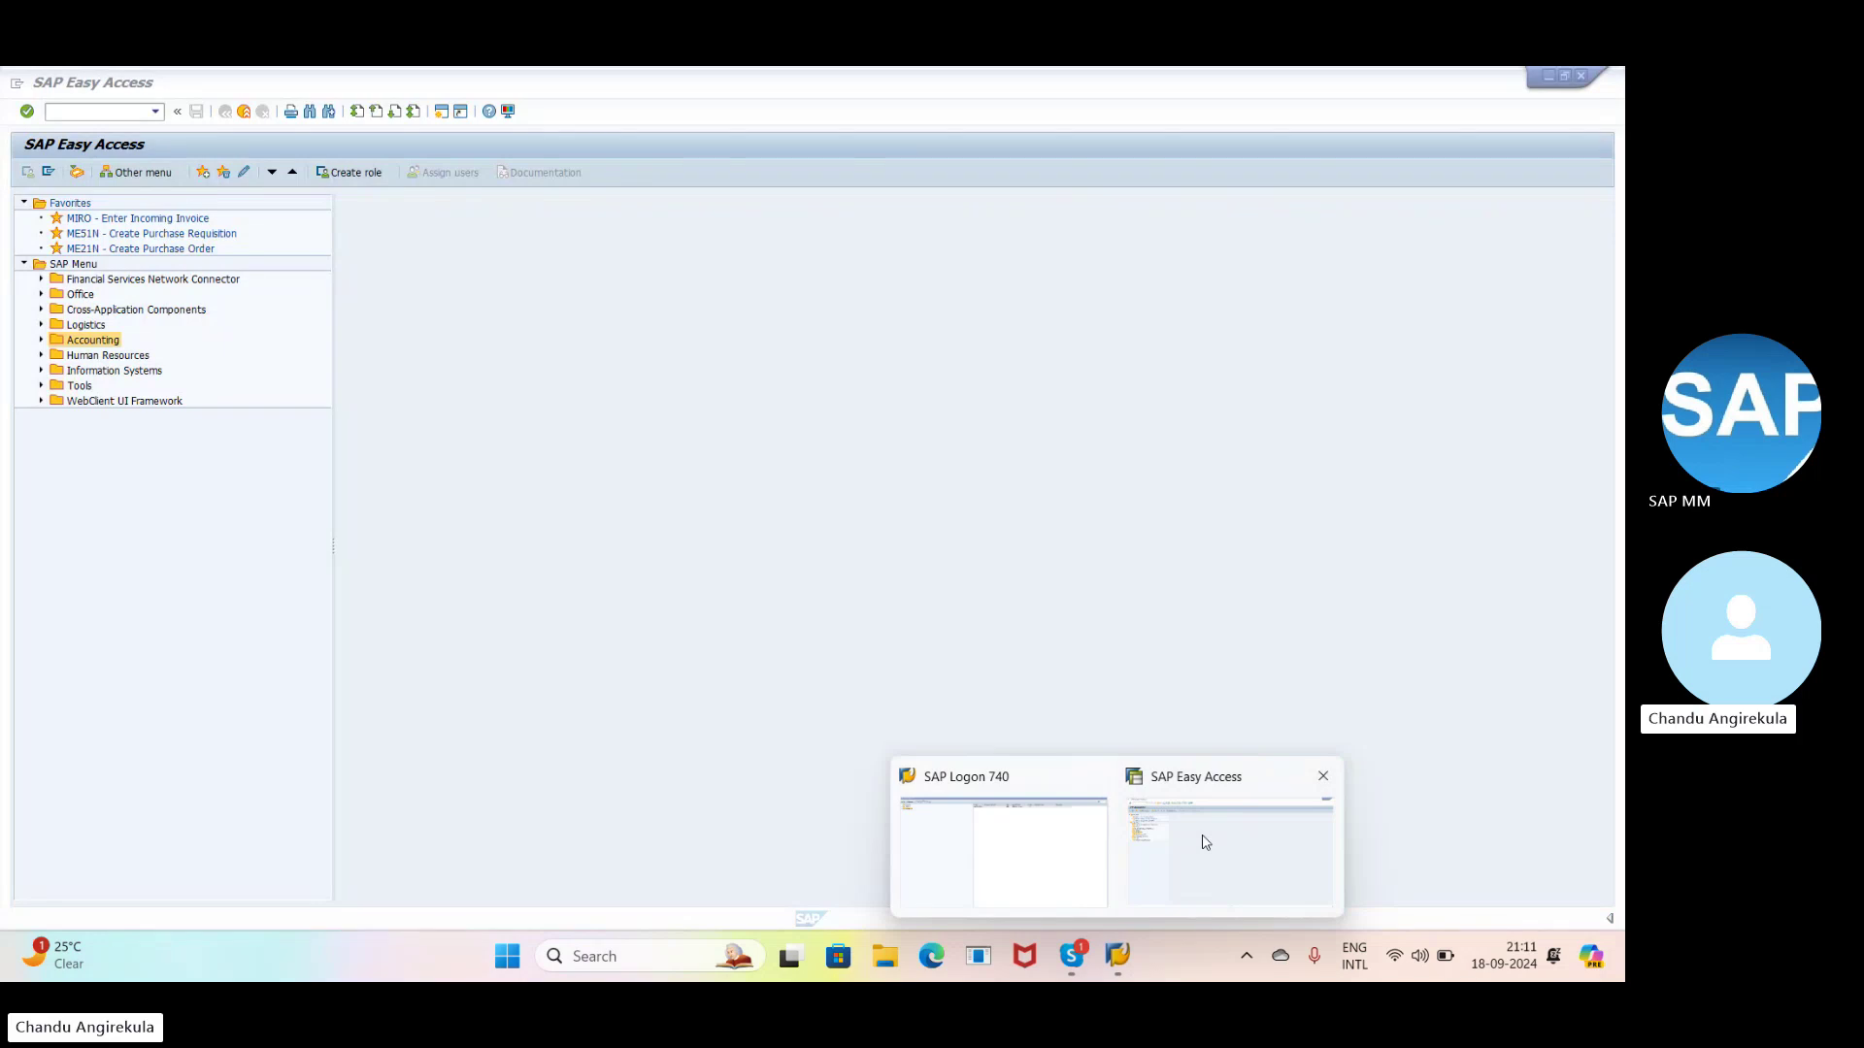
{"action": "left_click", "coordinate": [1205, 843]}
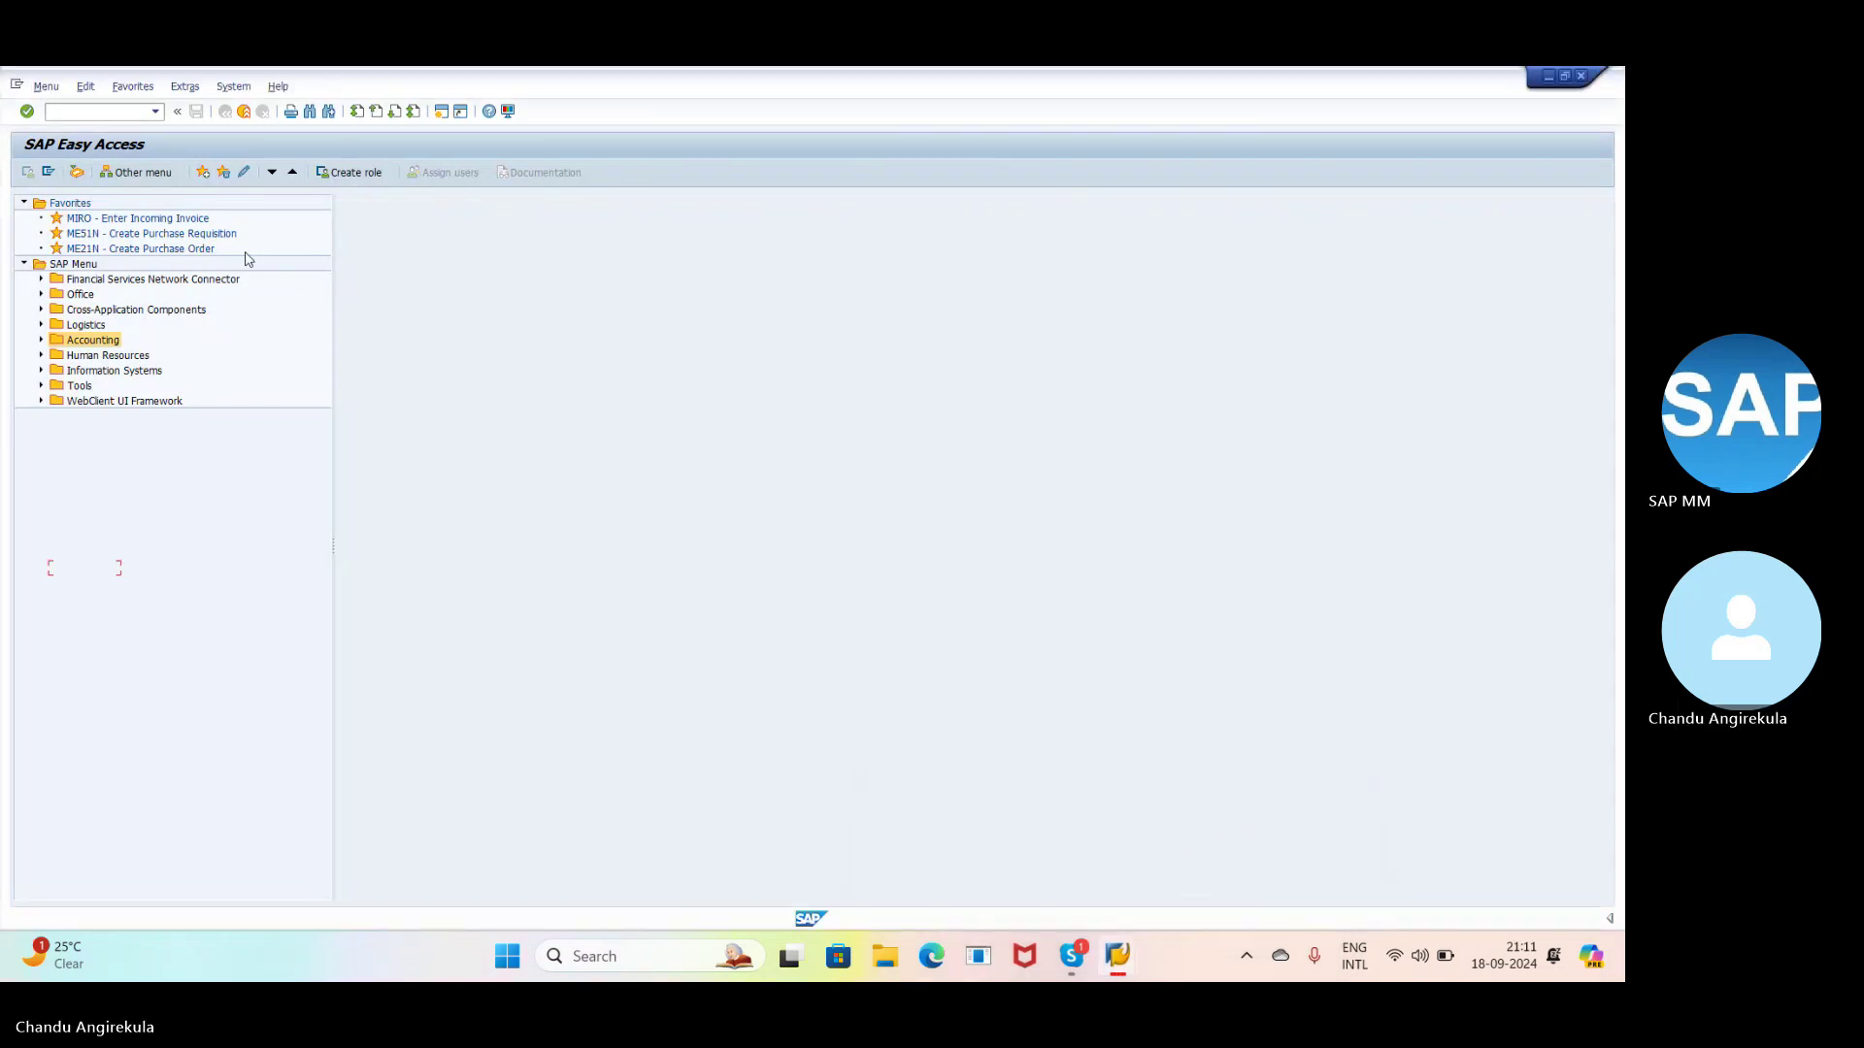
{"action": "left_click", "coordinate": [131, 109]}
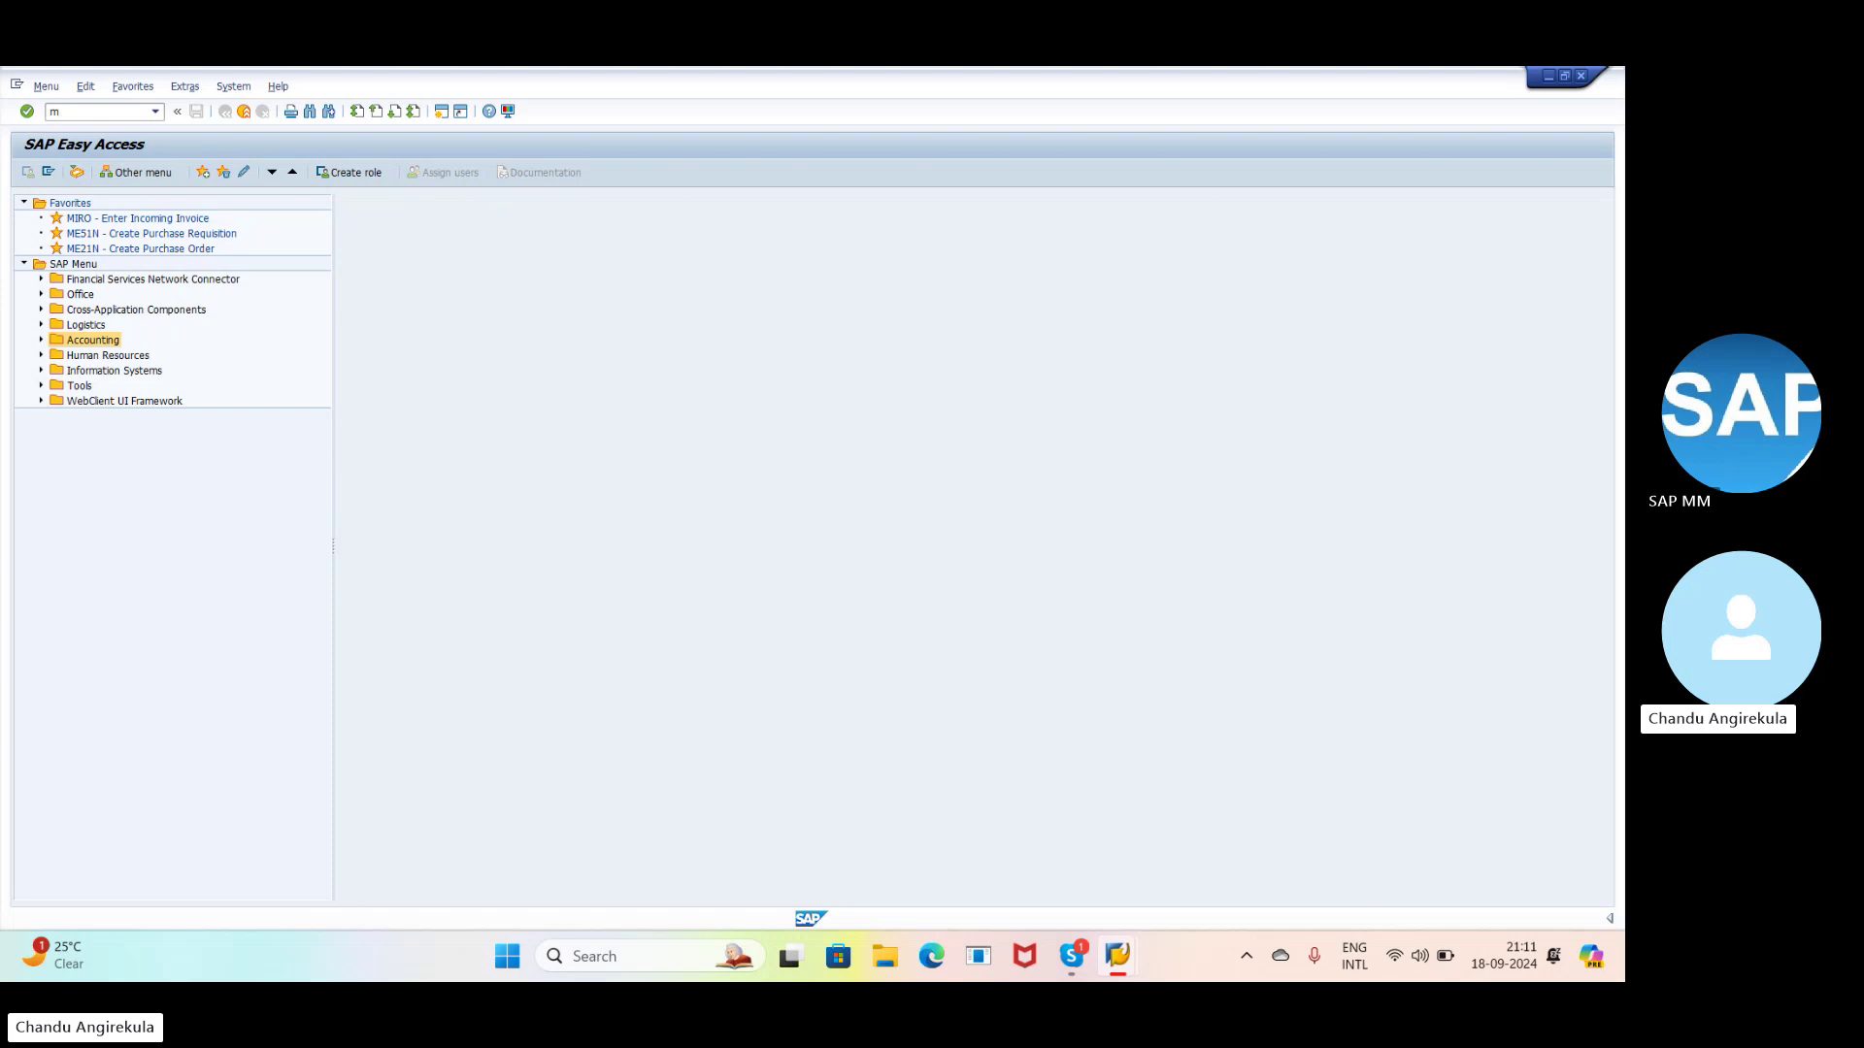
{"action": "type", "text": "M"}
{"action": "type", "text": "e51"}
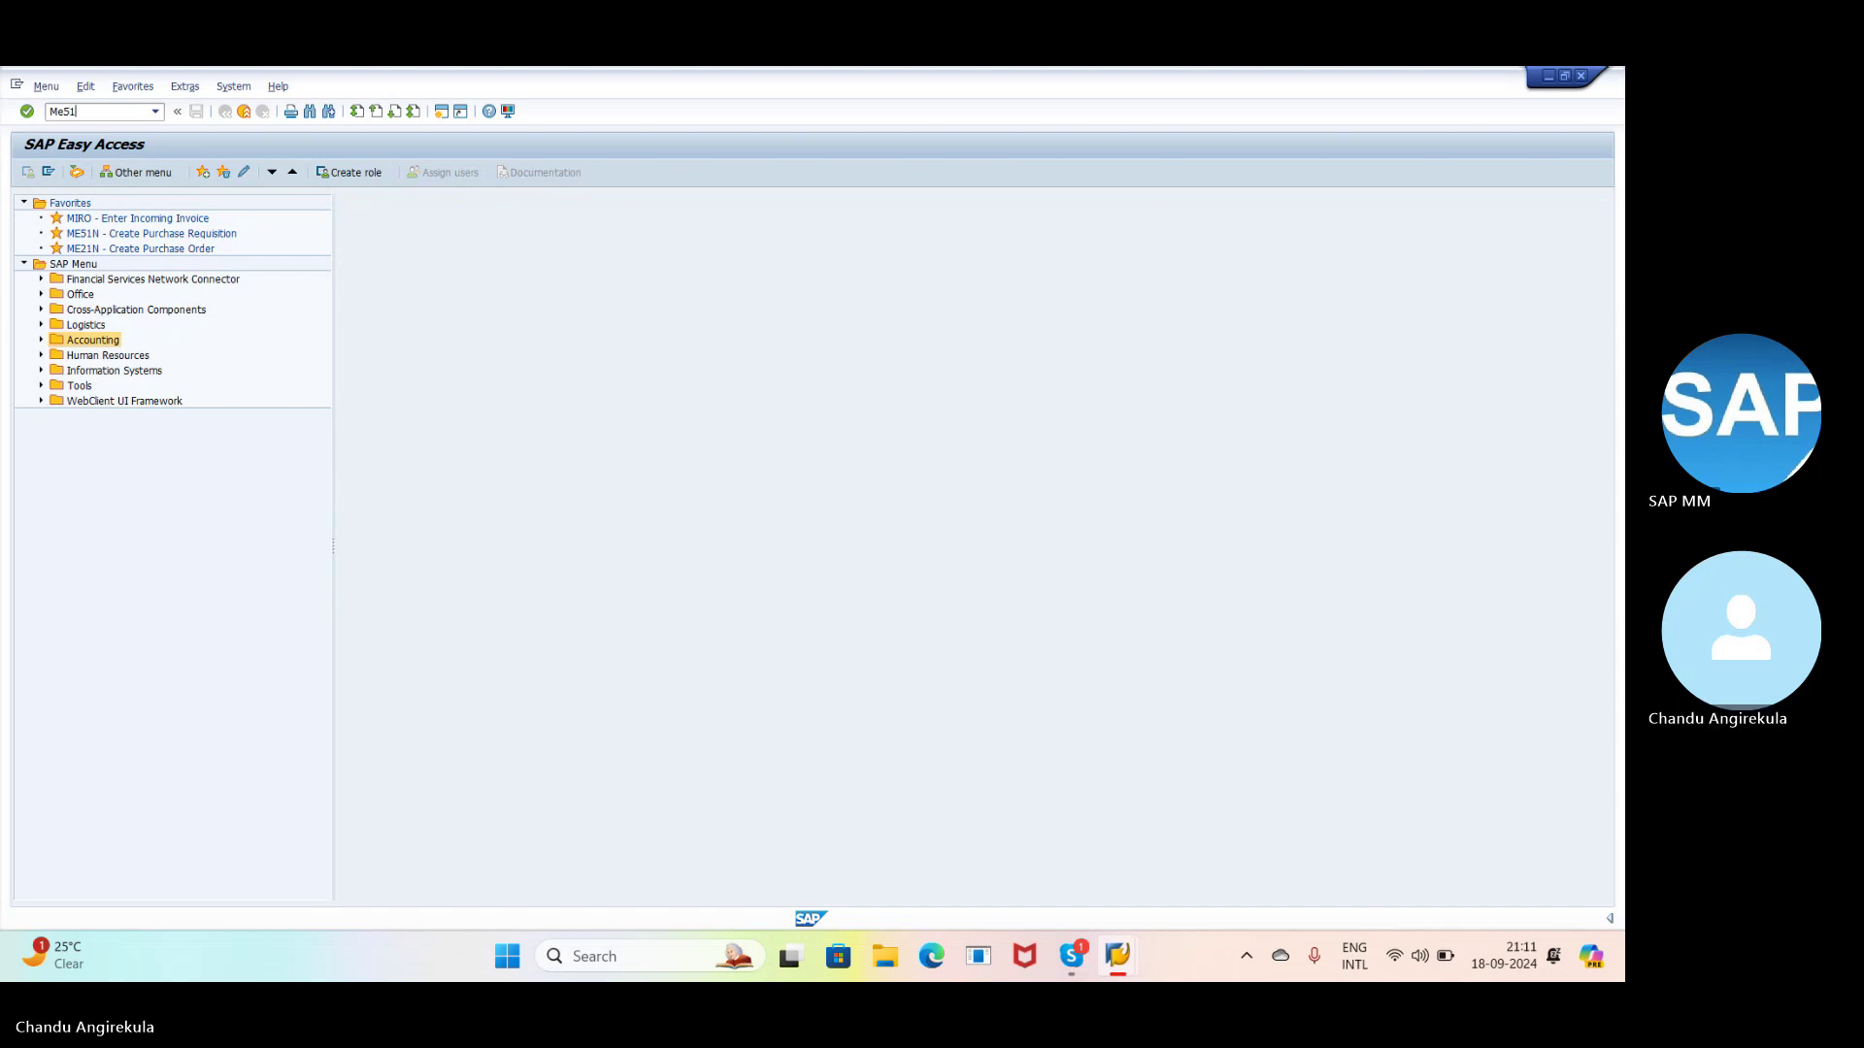
{"action": "type", "text": "n"}
{"action": "key", "text": "Return"}
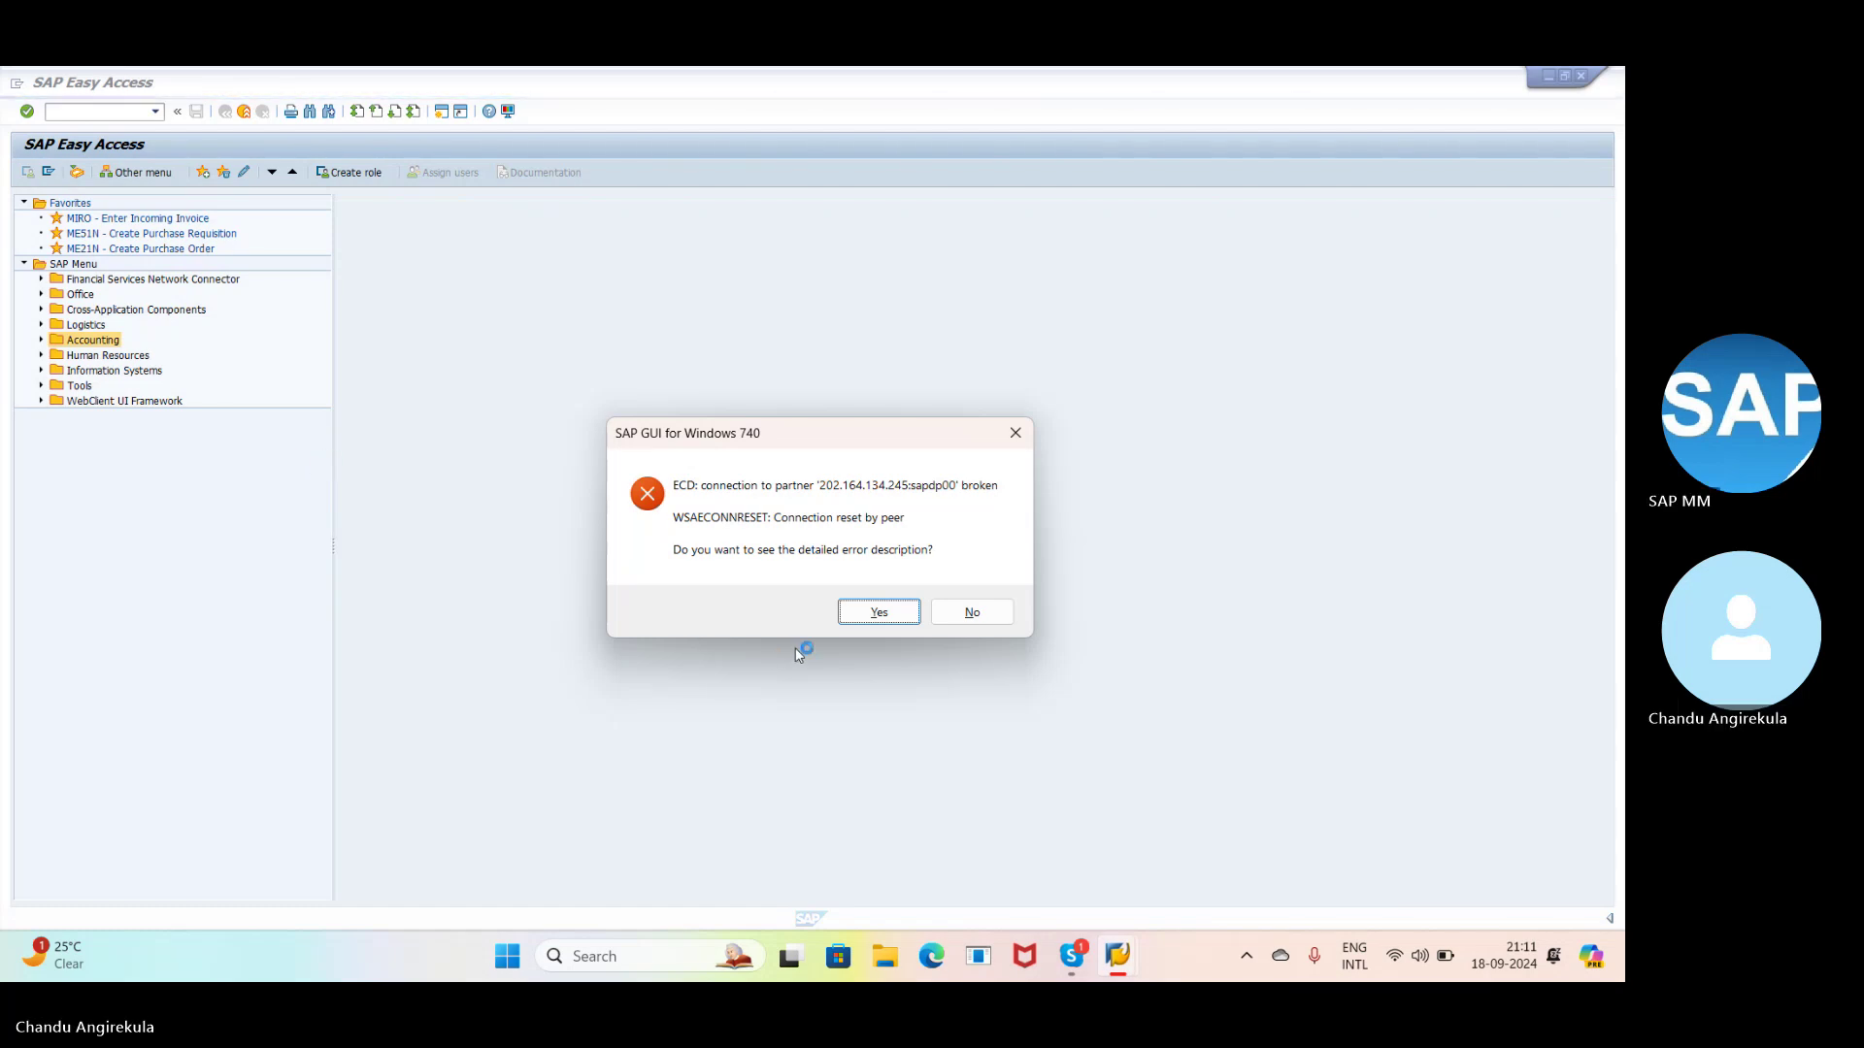
- Decline the error details, minimize the Skype meeting, and launch SAP Logon 740 from the Start menu's Recommended list
{"action": "left_click", "coordinate": [970, 613]}
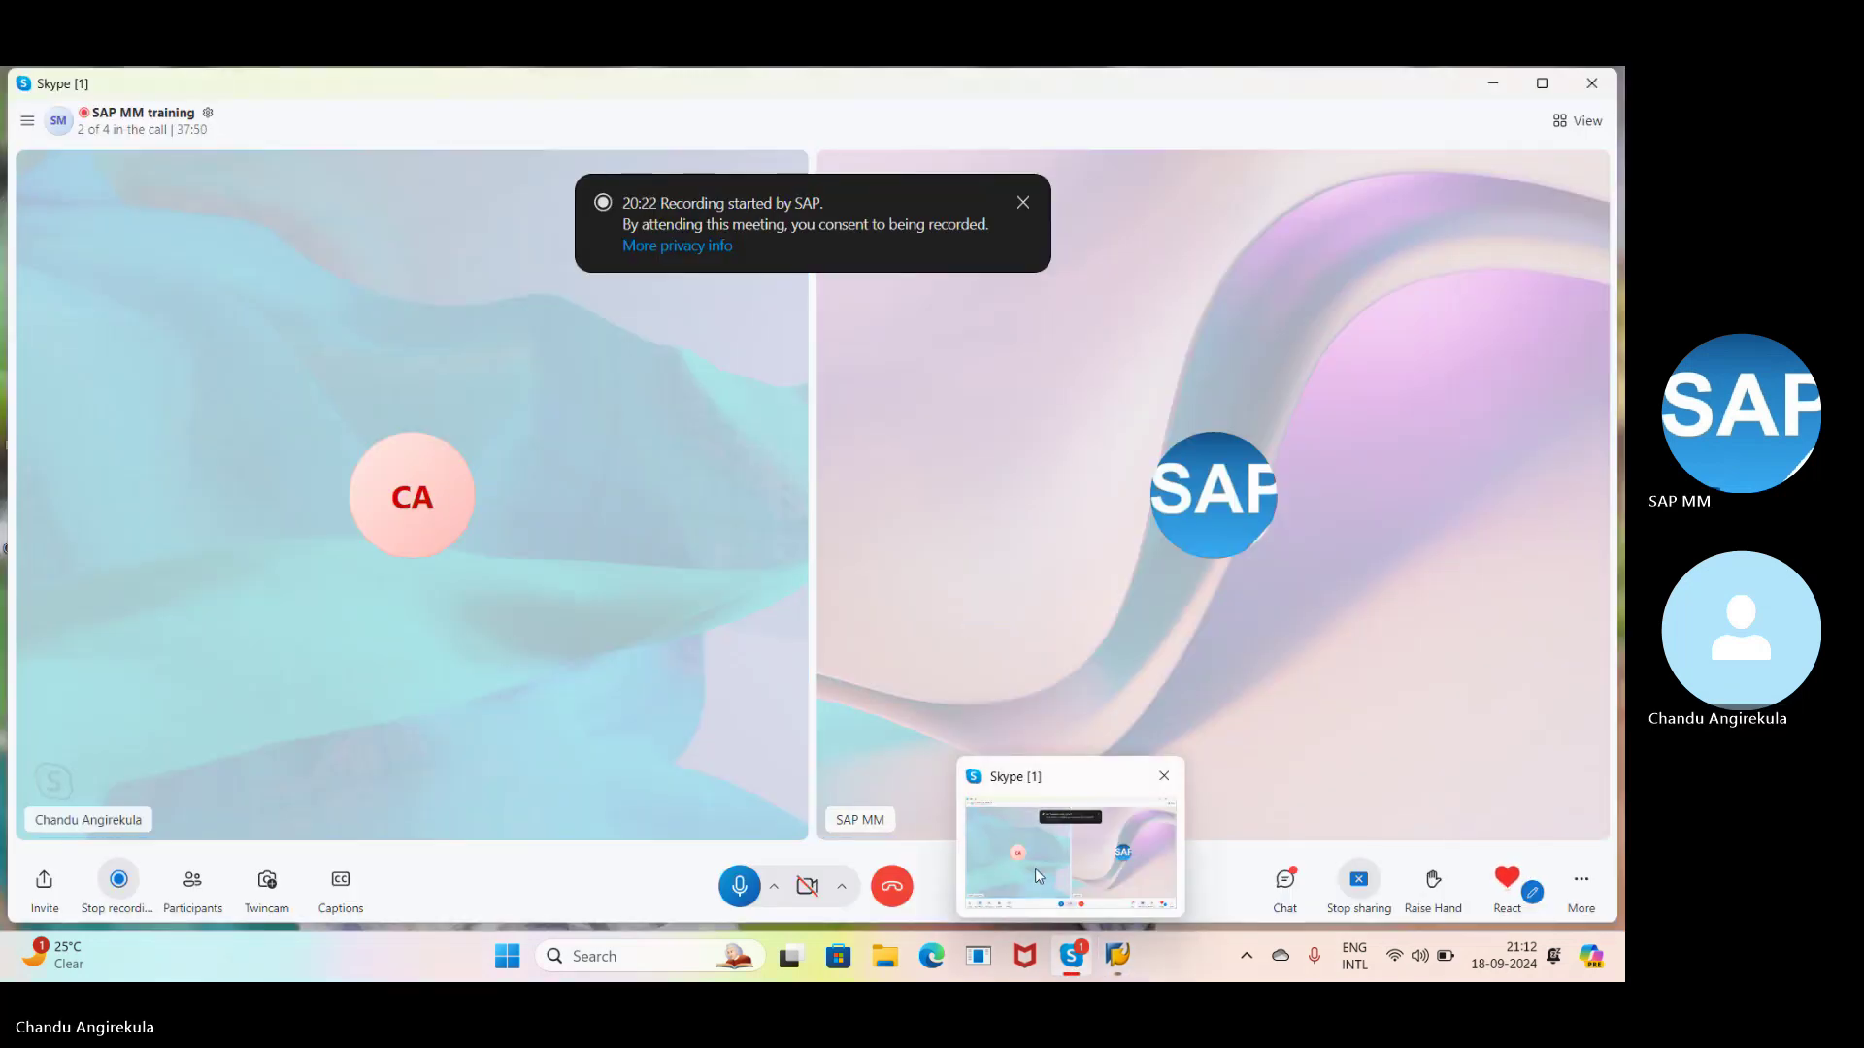
{"action": "left_click", "coordinate": [1139, 973]}
{"action": "left_click", "coordinate": [1140, 973]}
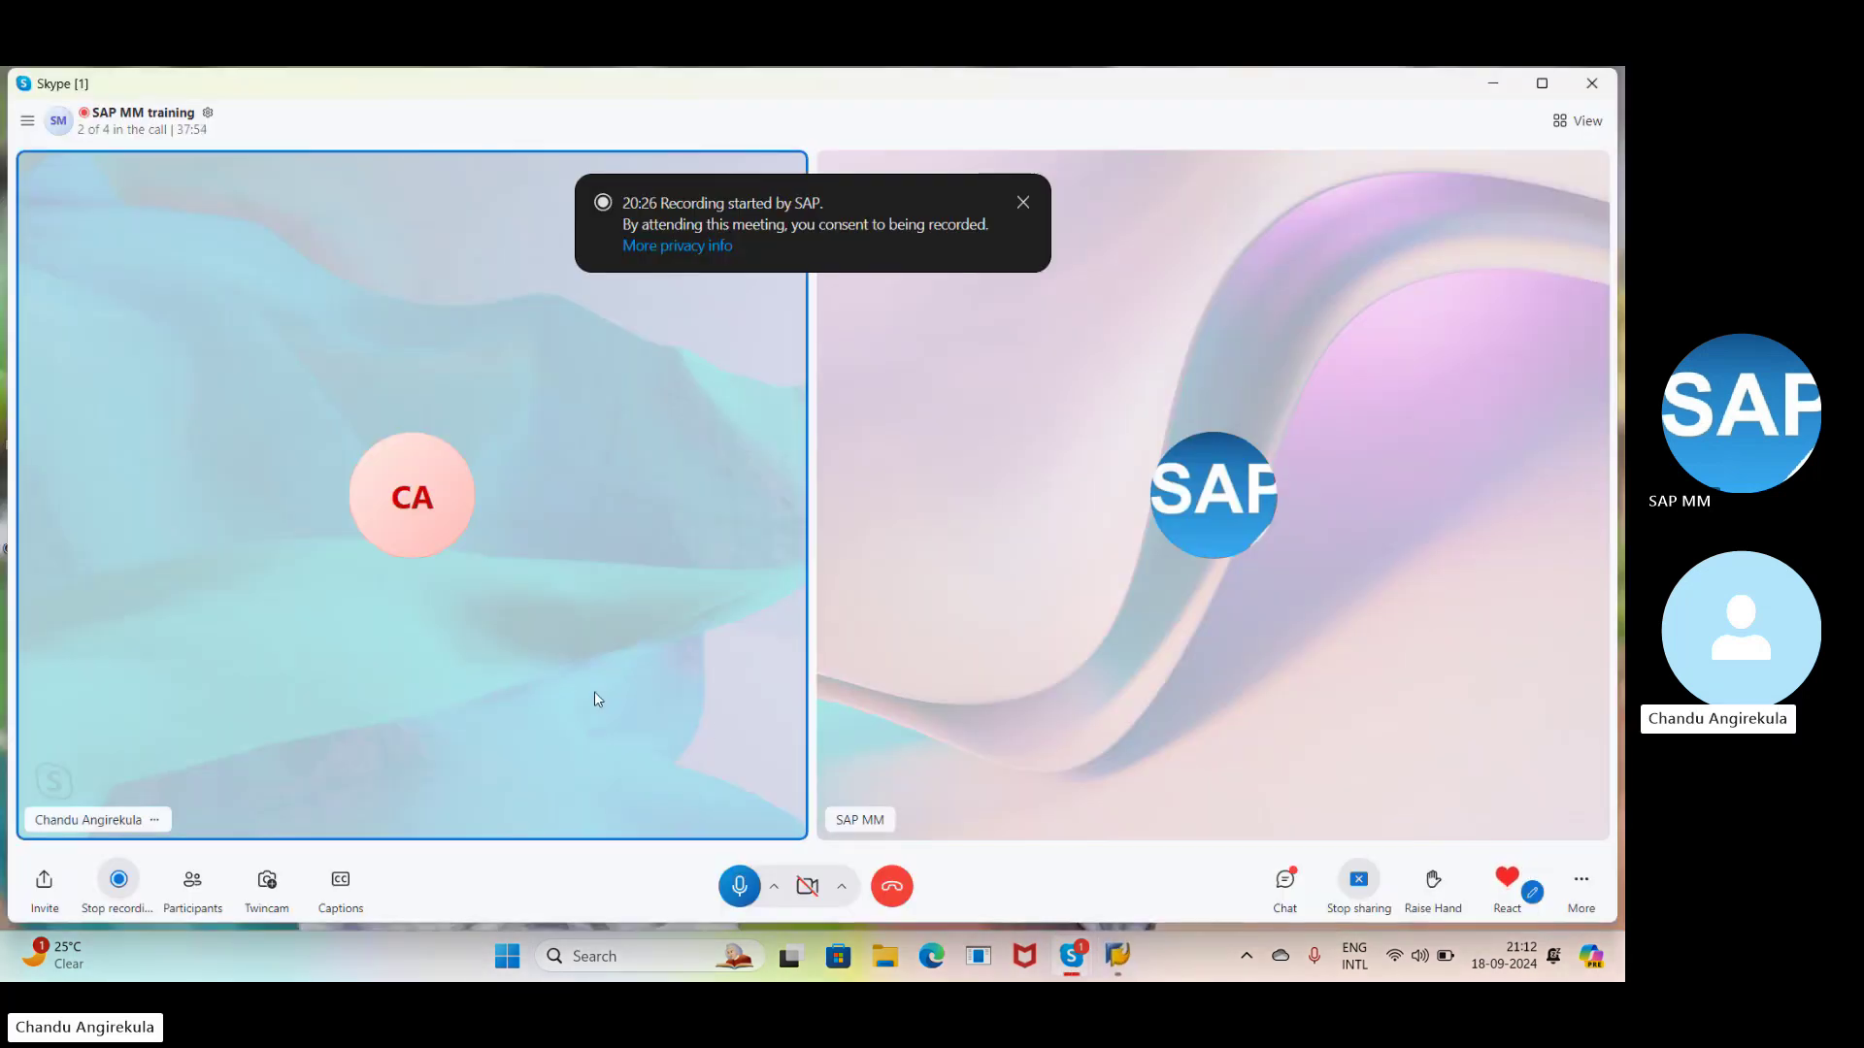
{"action": "left_click", "coordinate": [1117, 956]}
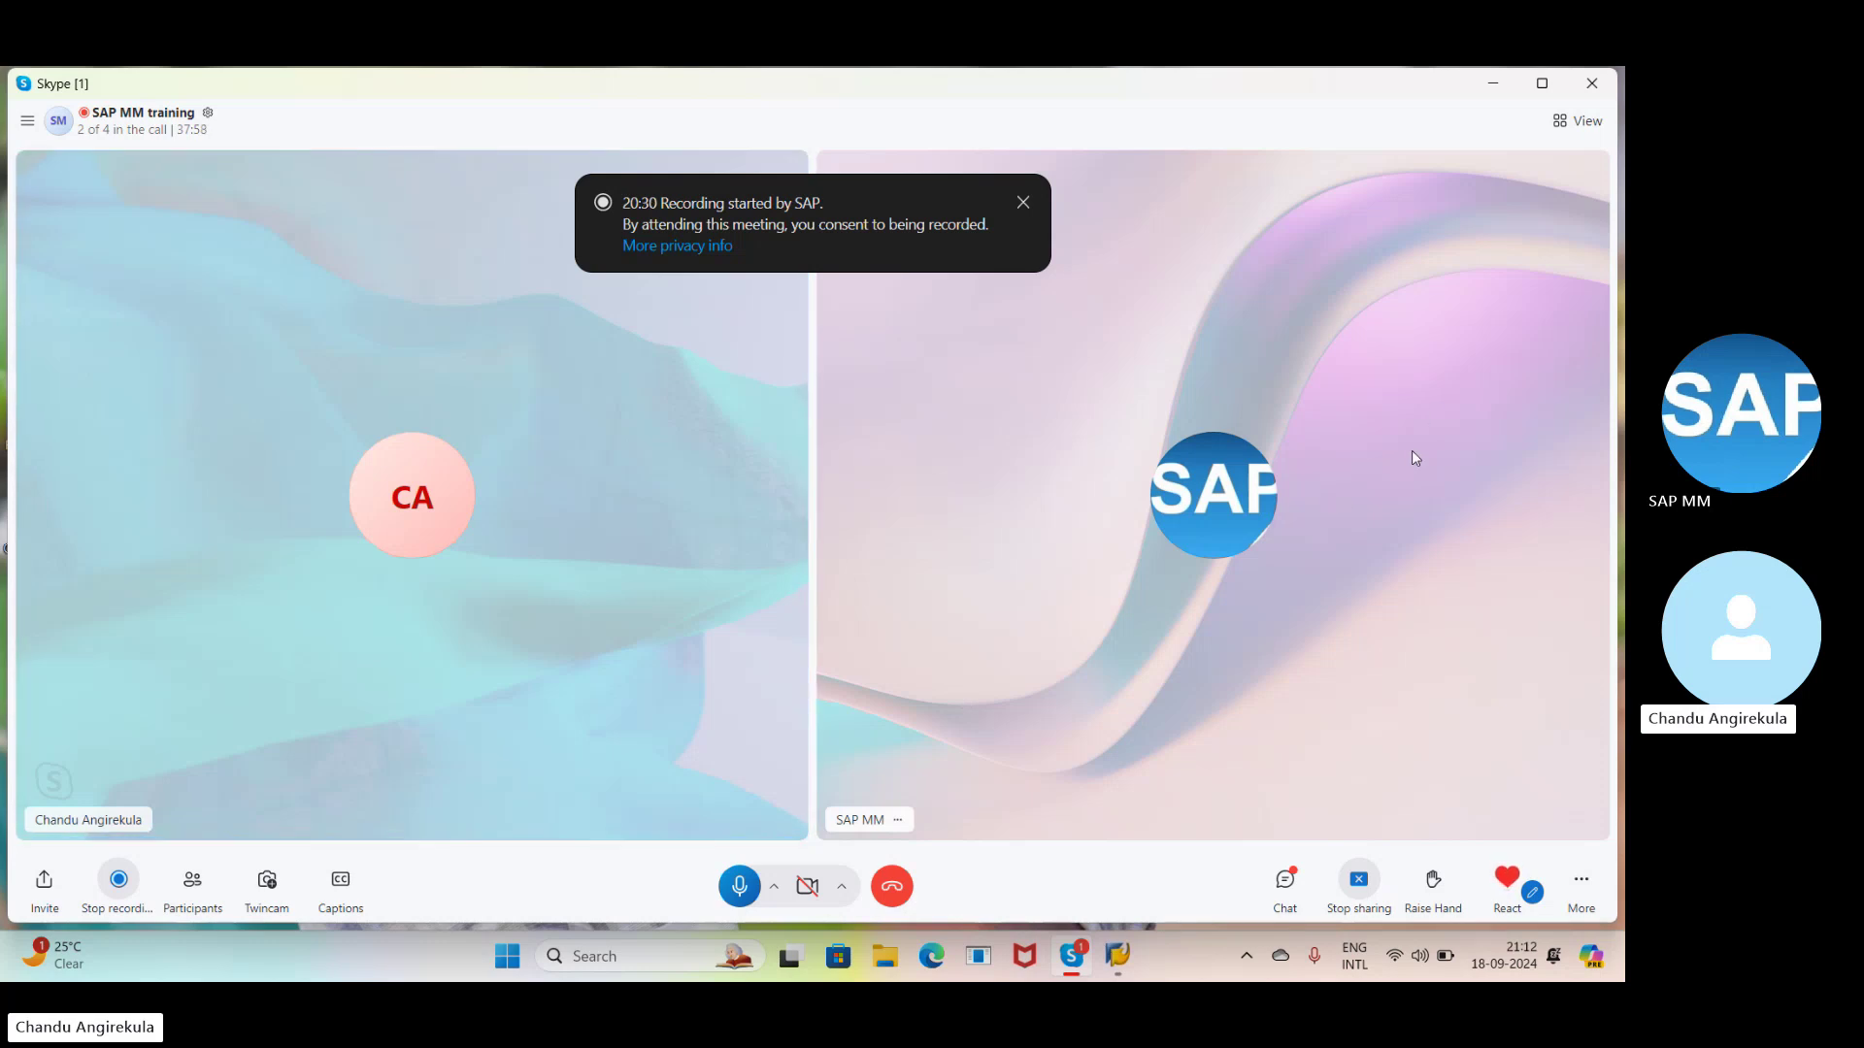
{"action": "left_click", "coordinate": [1497, 84]}
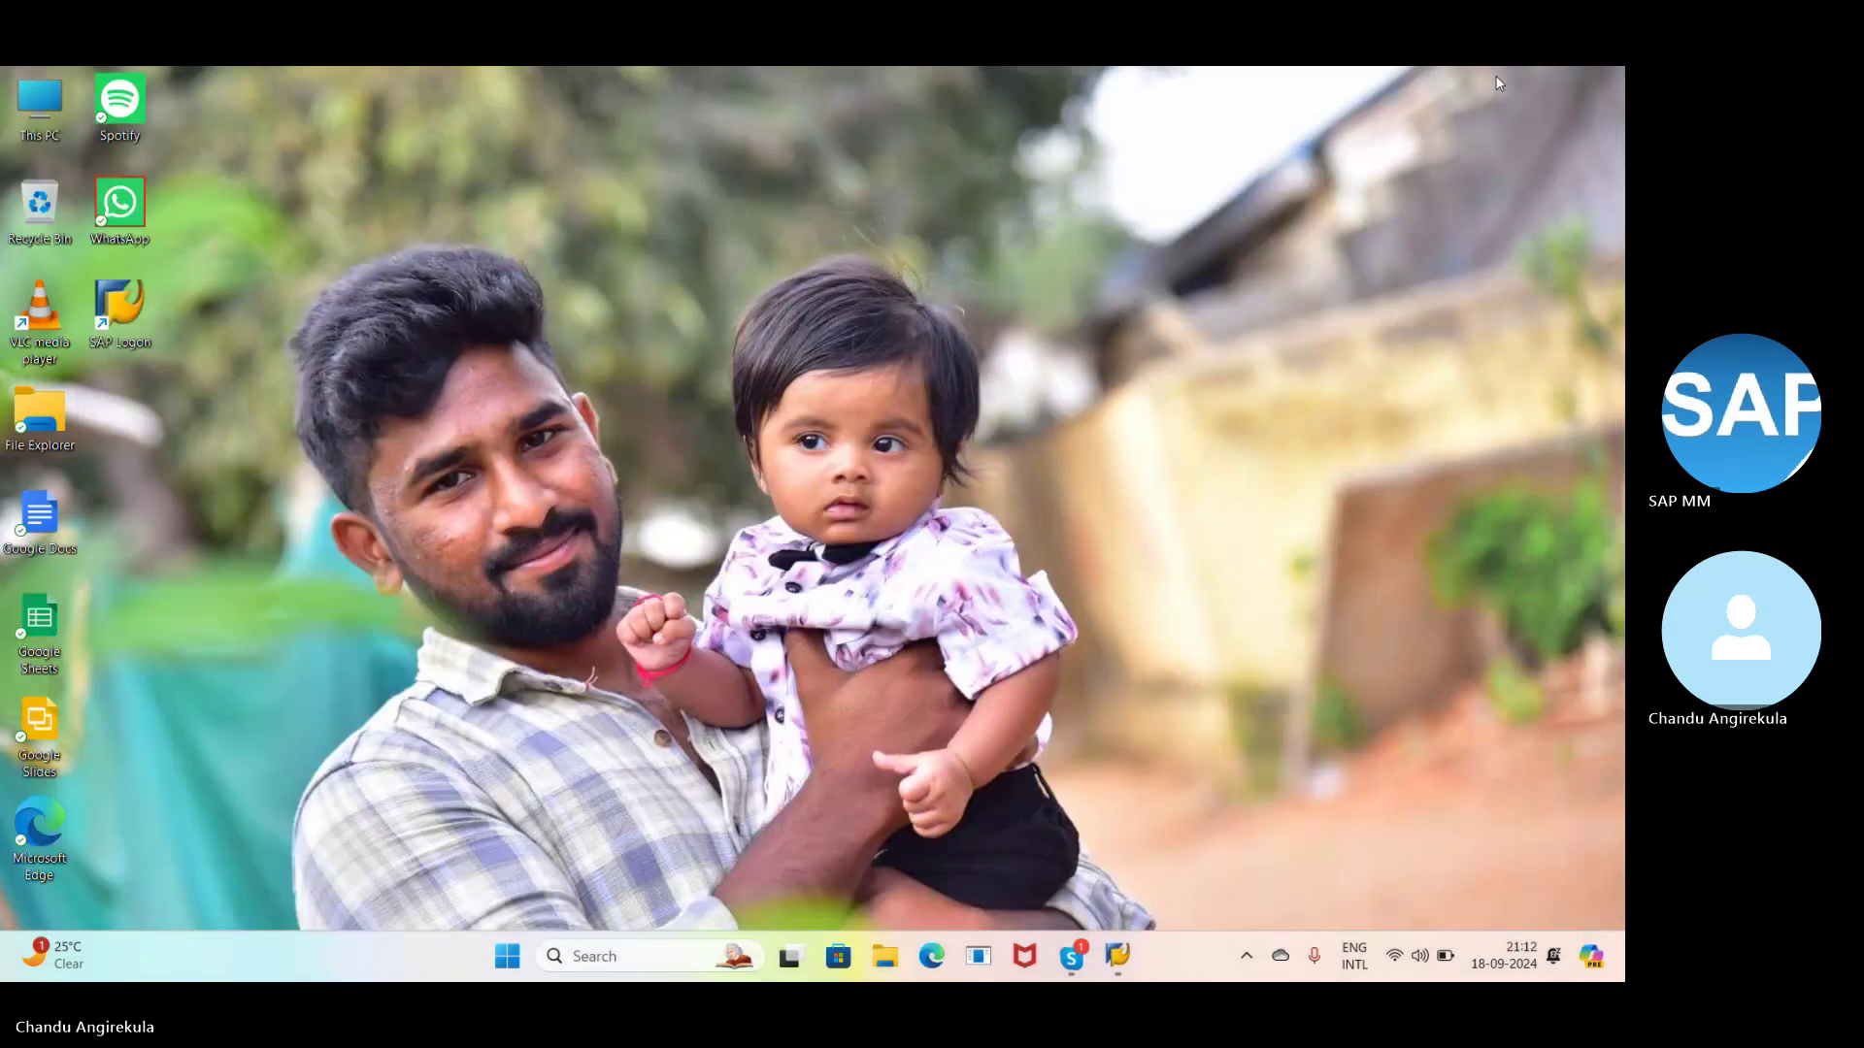
{"action": "left_click", "coordinate": [1119, 961]}
{"action": "left_click", "coordinate": [1118, 961]}
{"action": "left_click", "coordinate": [504, 957]}
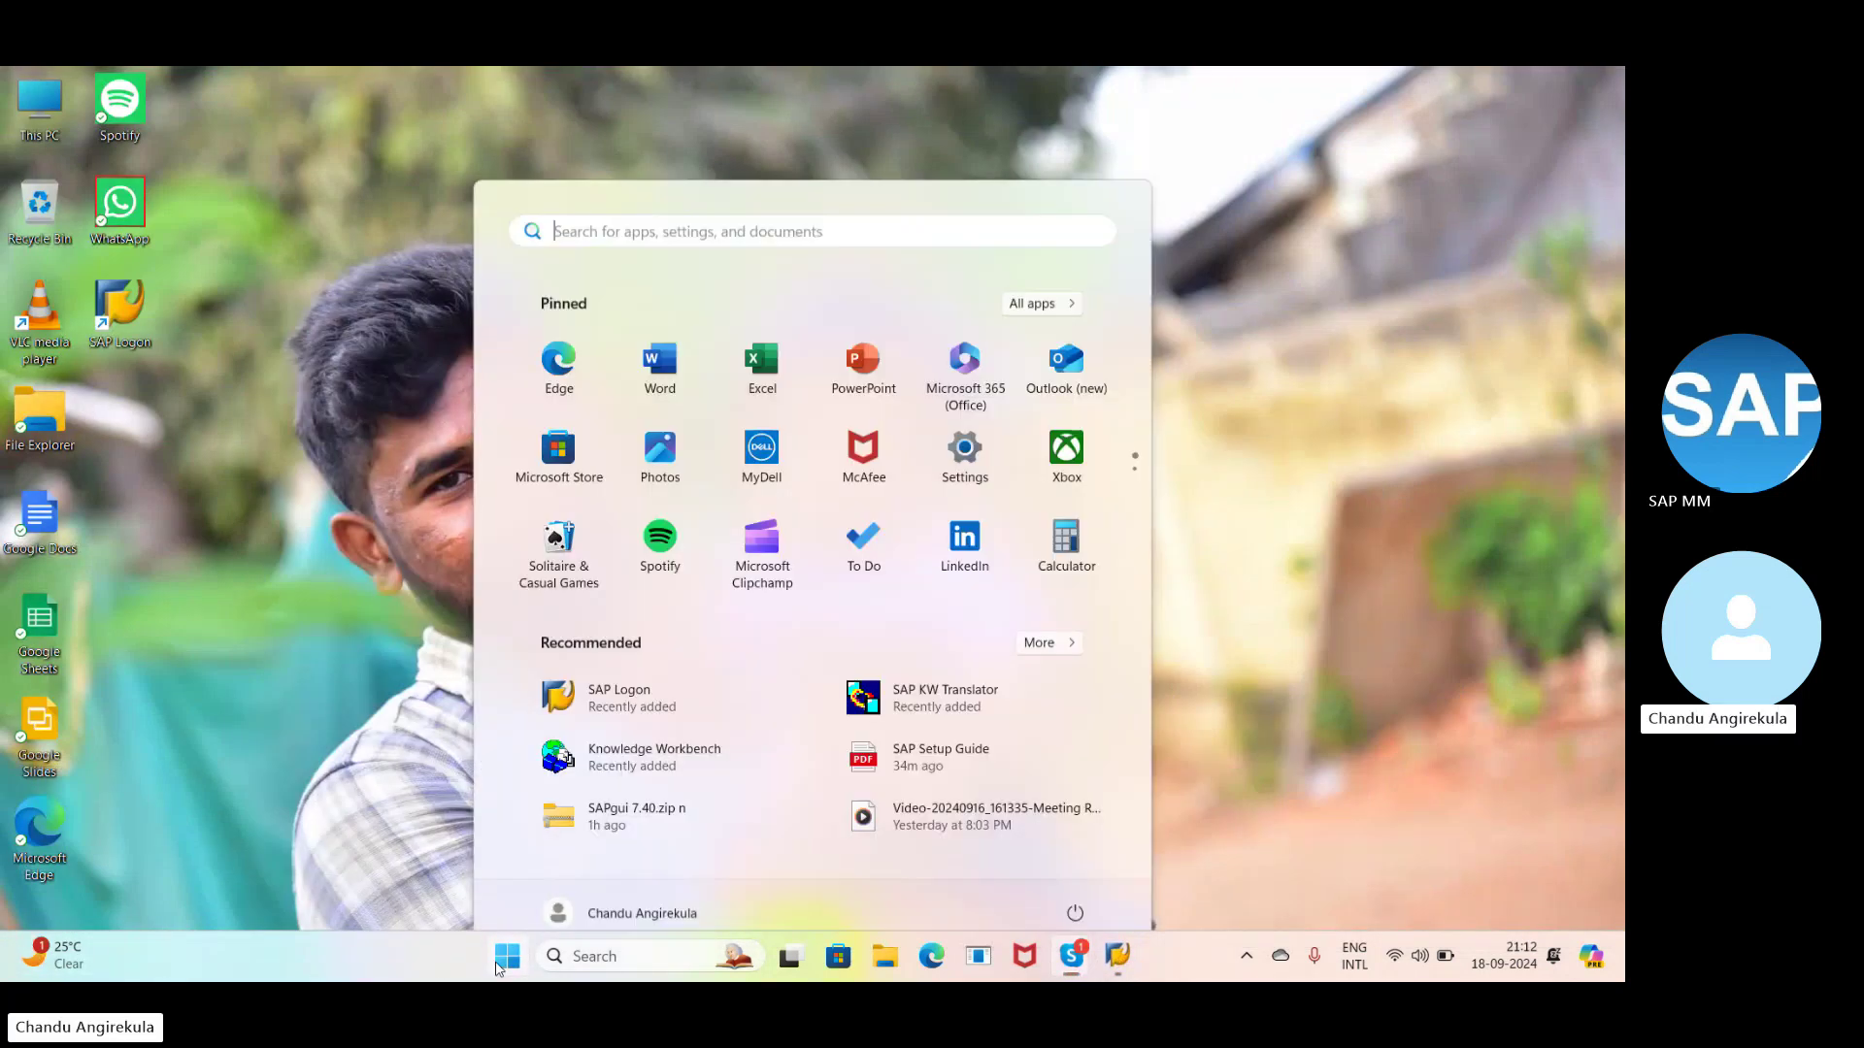
{"action": "left_click", "coordinate": [626, 678]}
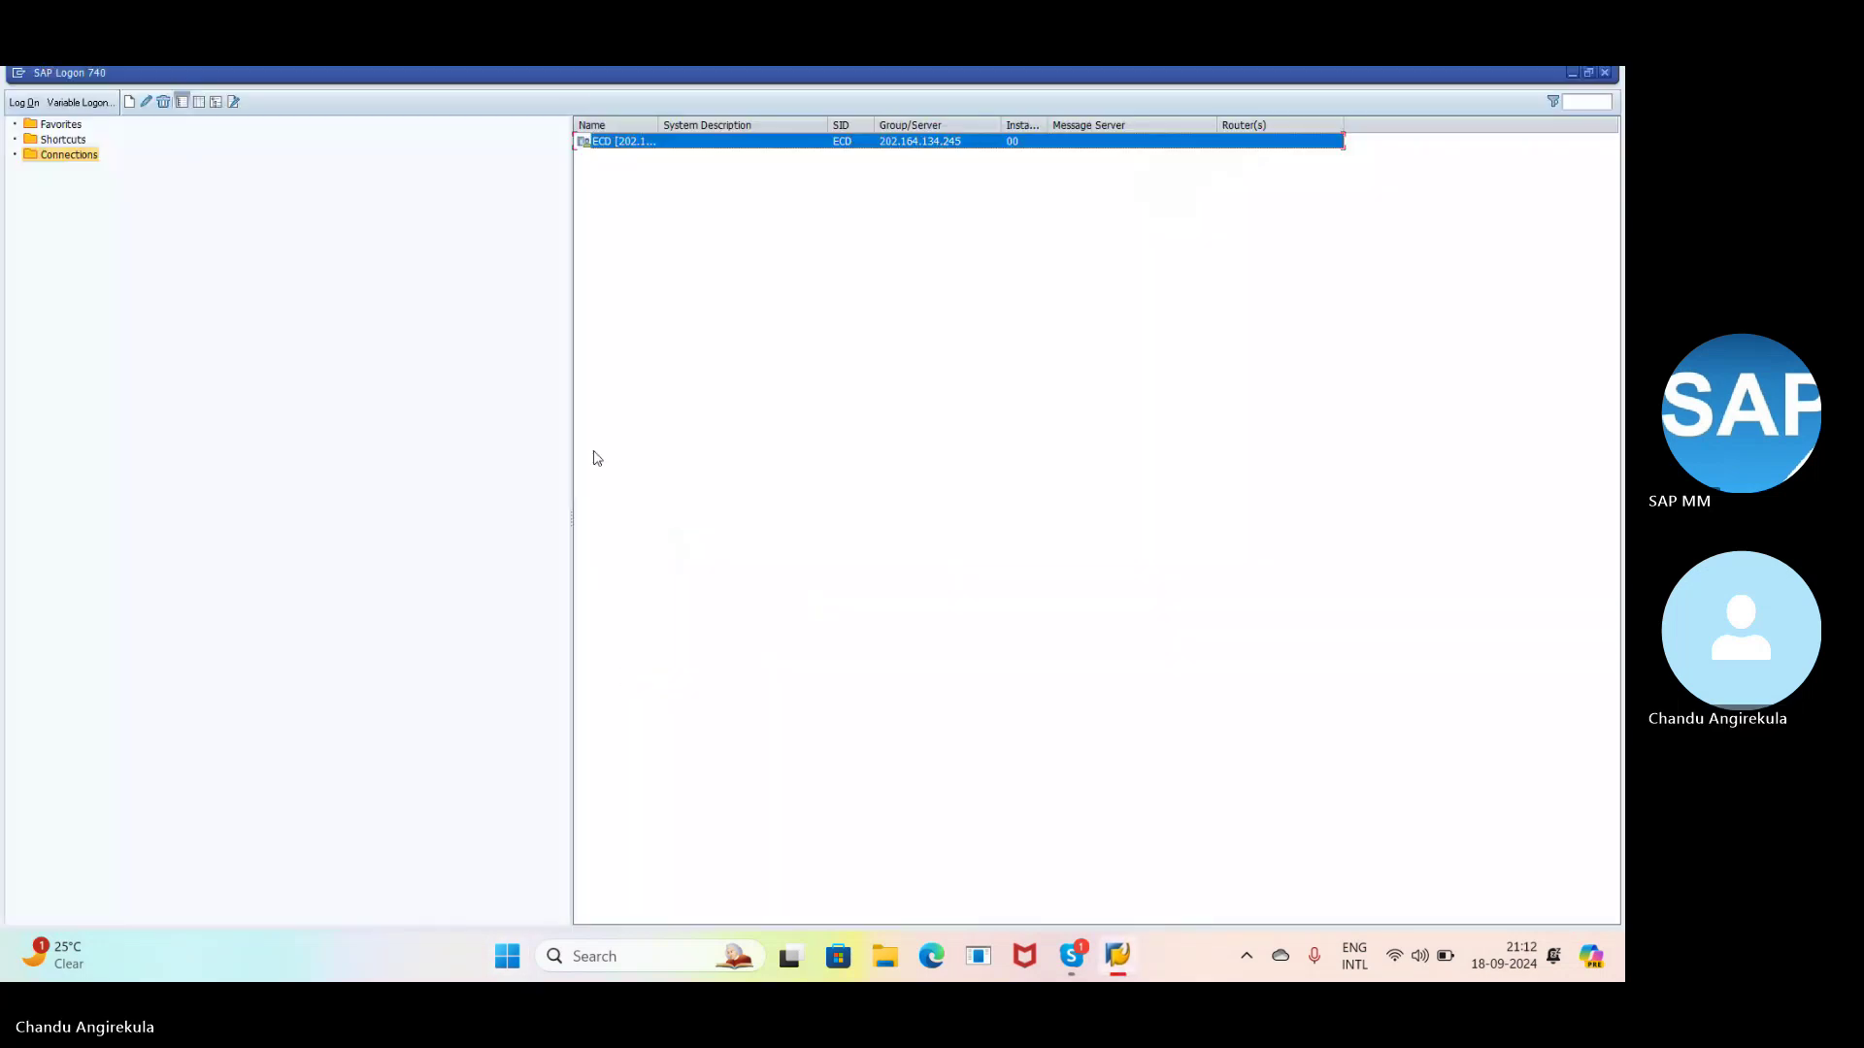
{"action": "double_click", "coordinate": [733, 148]}
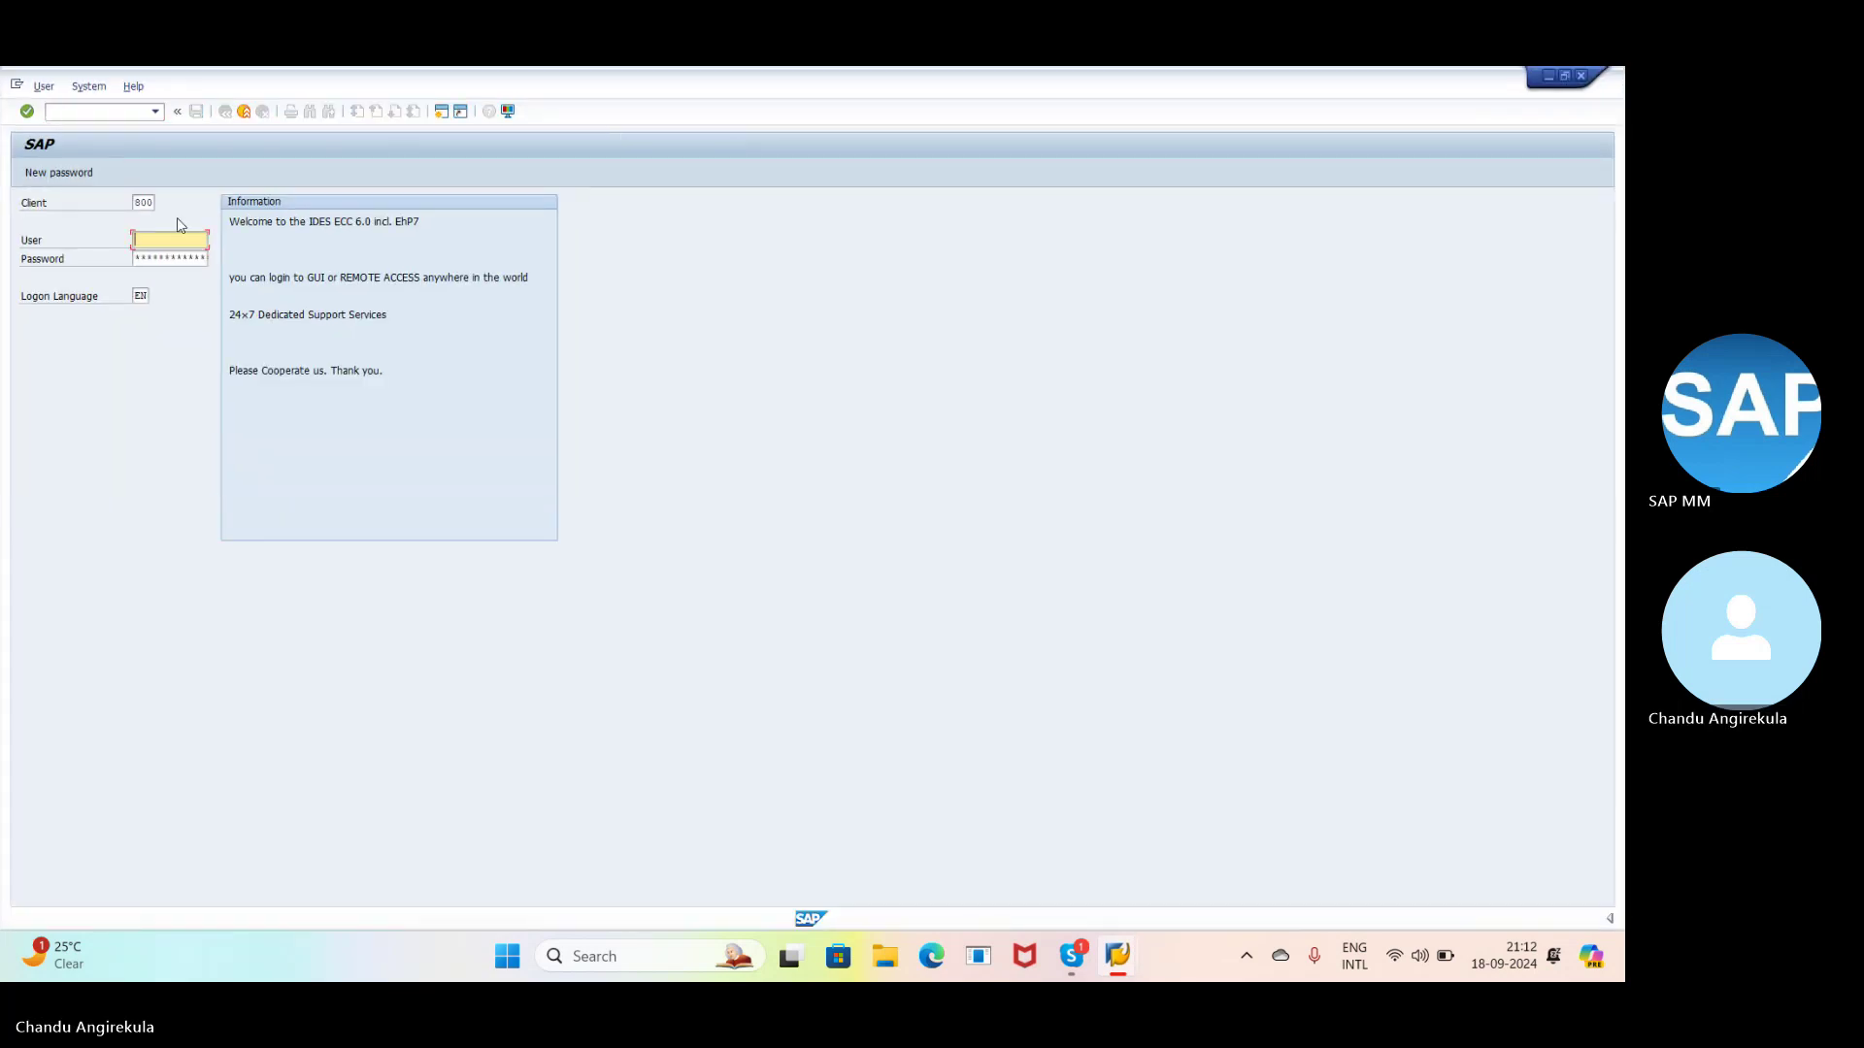
{"action": "type", "text": "suresh"}
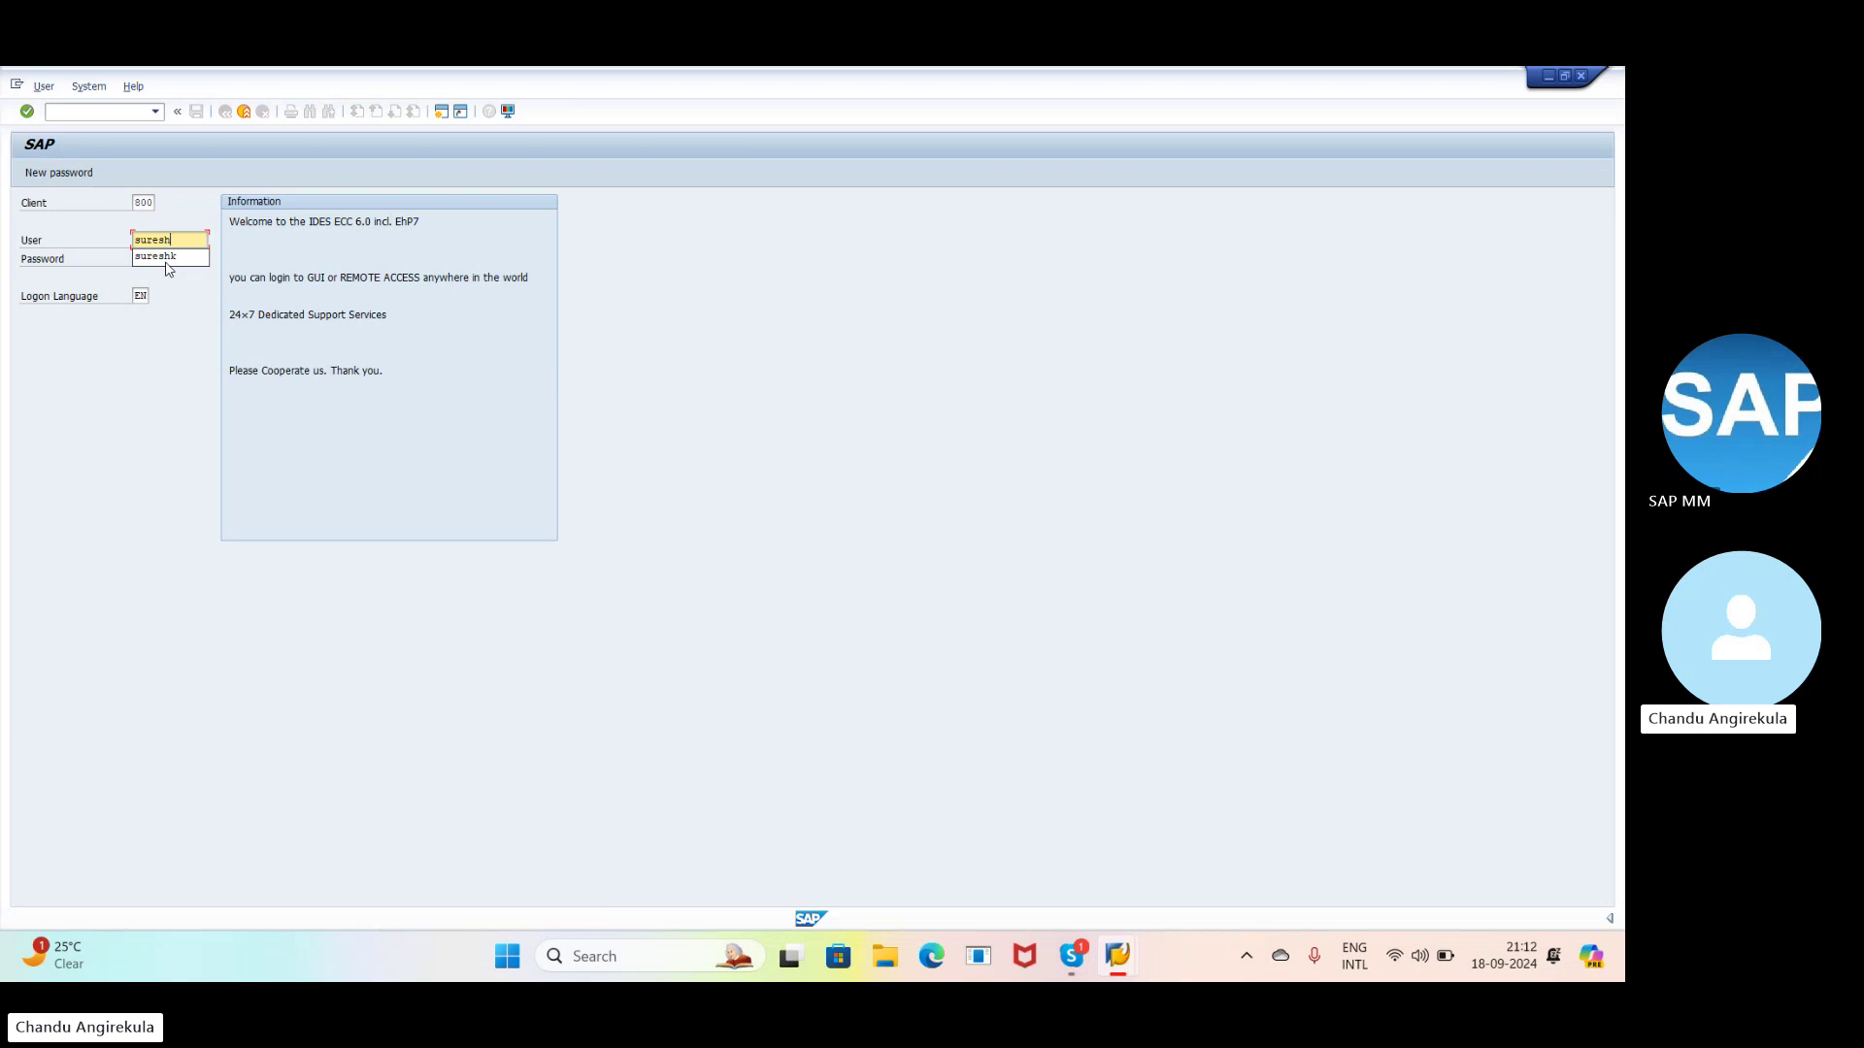
{"action": "left_click", "coordinate": [167, 260]}
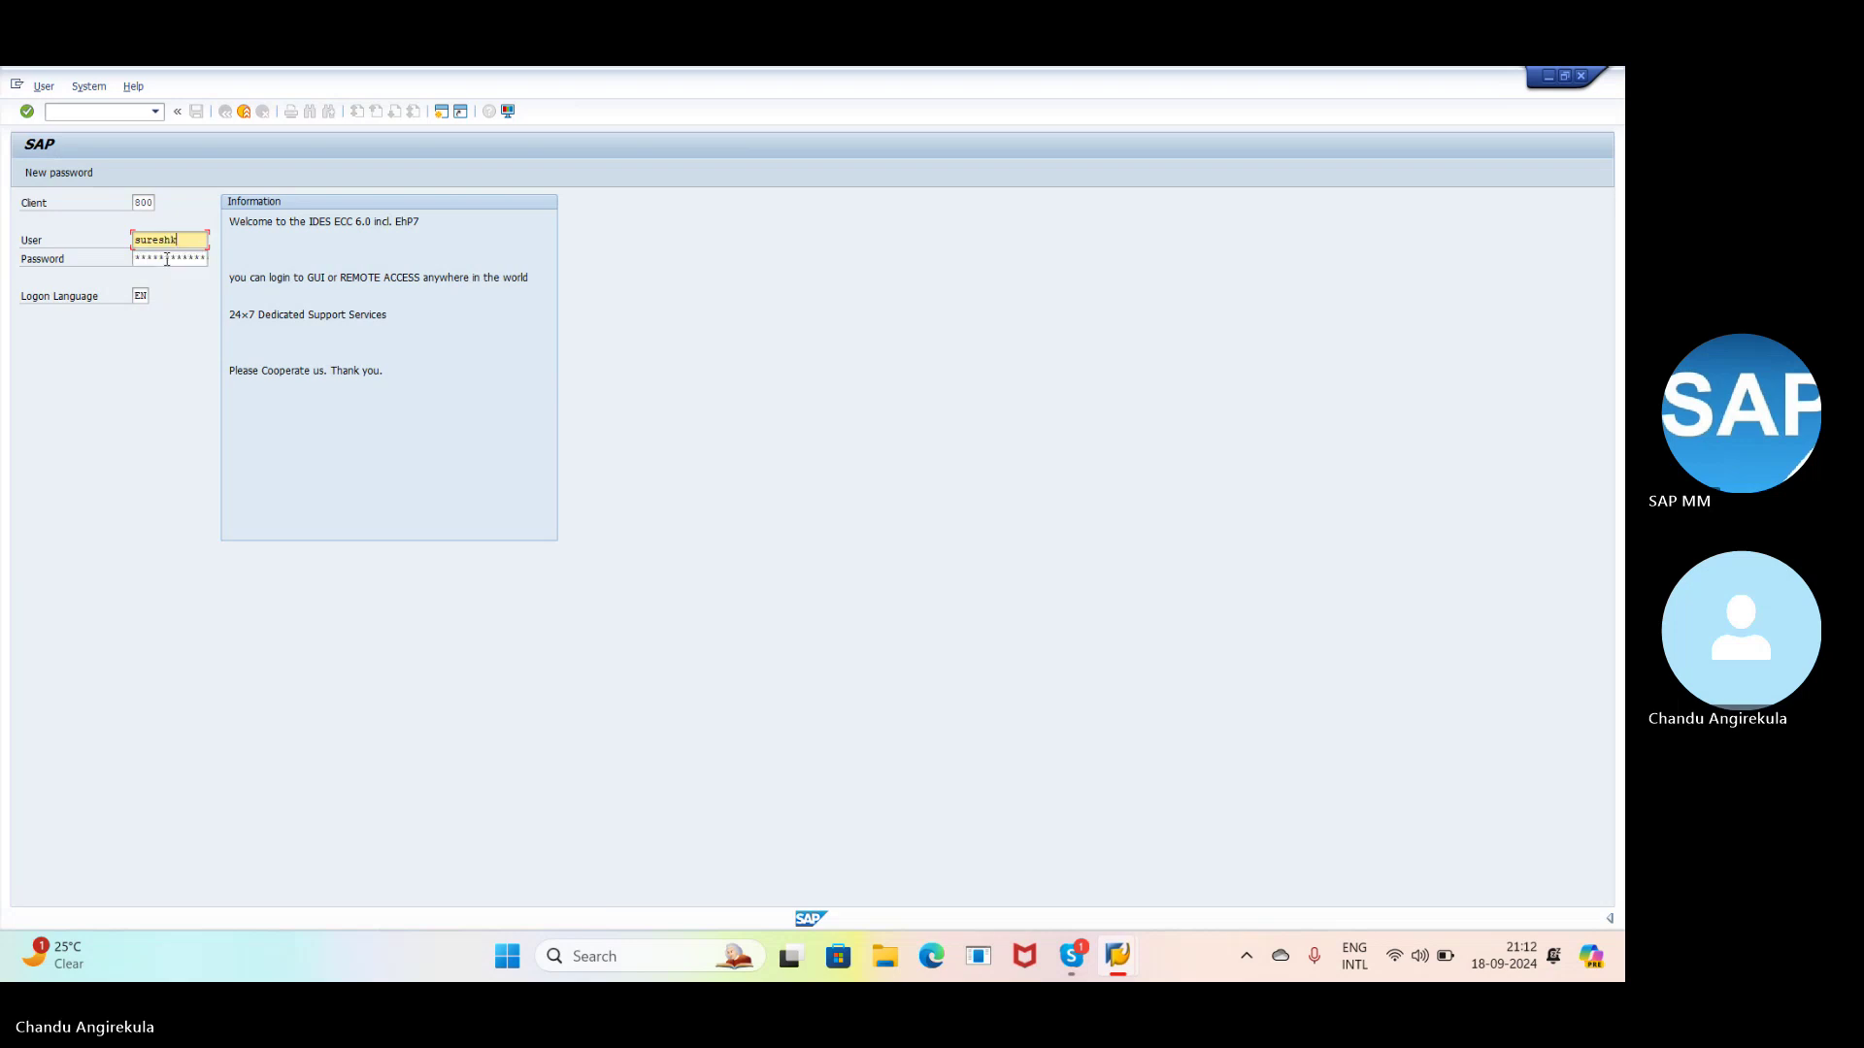
{"action": "left_click", "coordinate": [167, 259]}
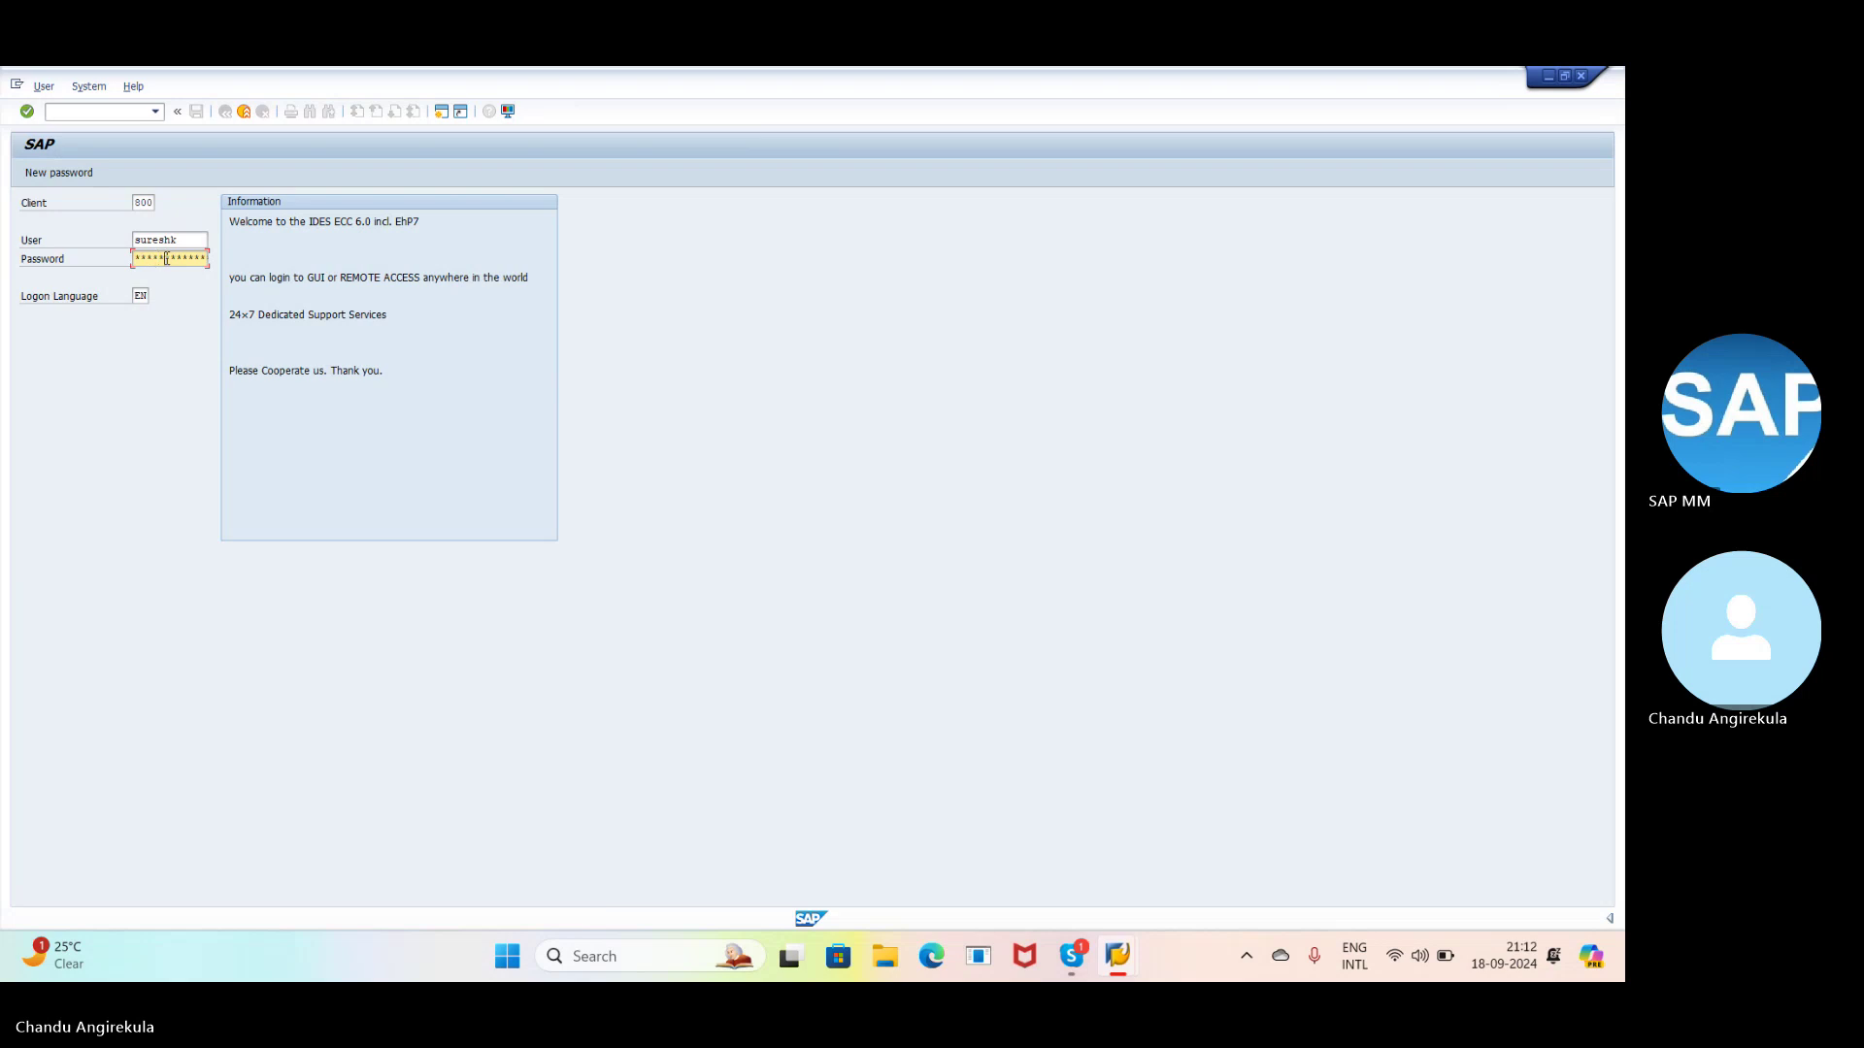
{"action": "key", "text": "Return"}
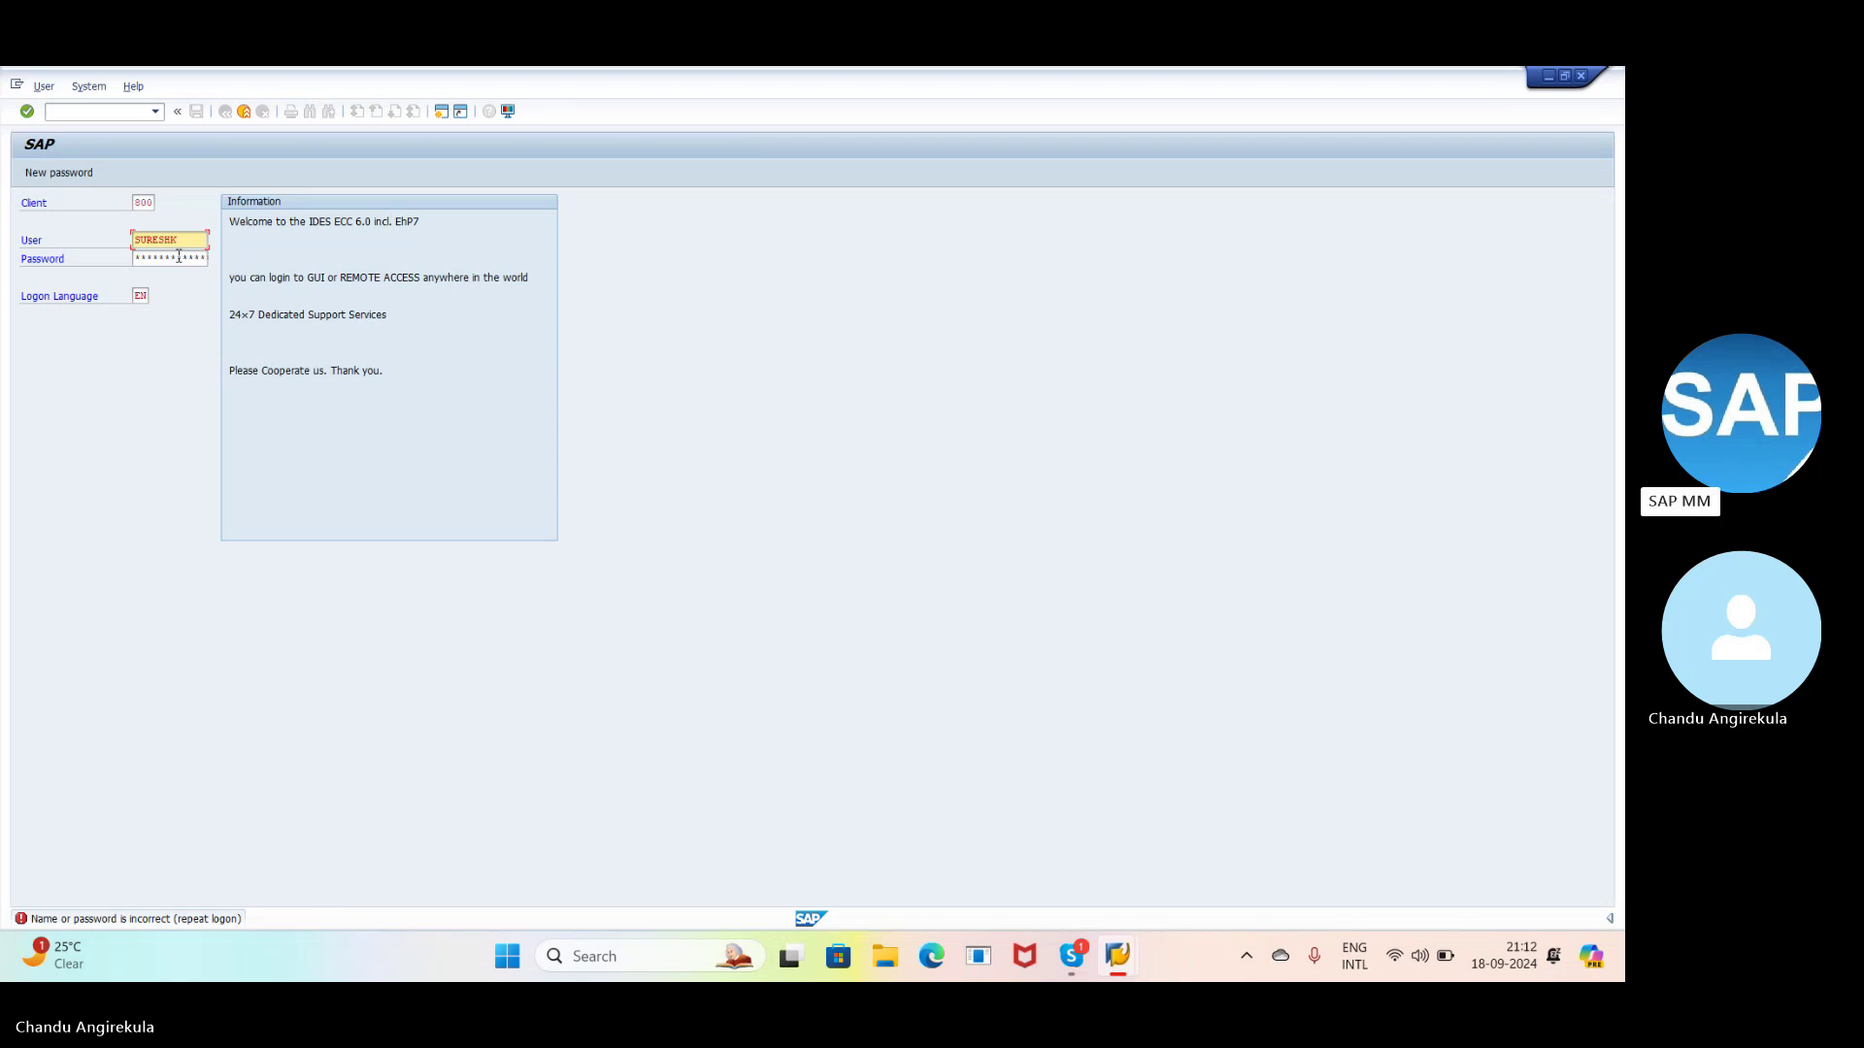
{"action": "left_click", "coordinate": [179, 256]}
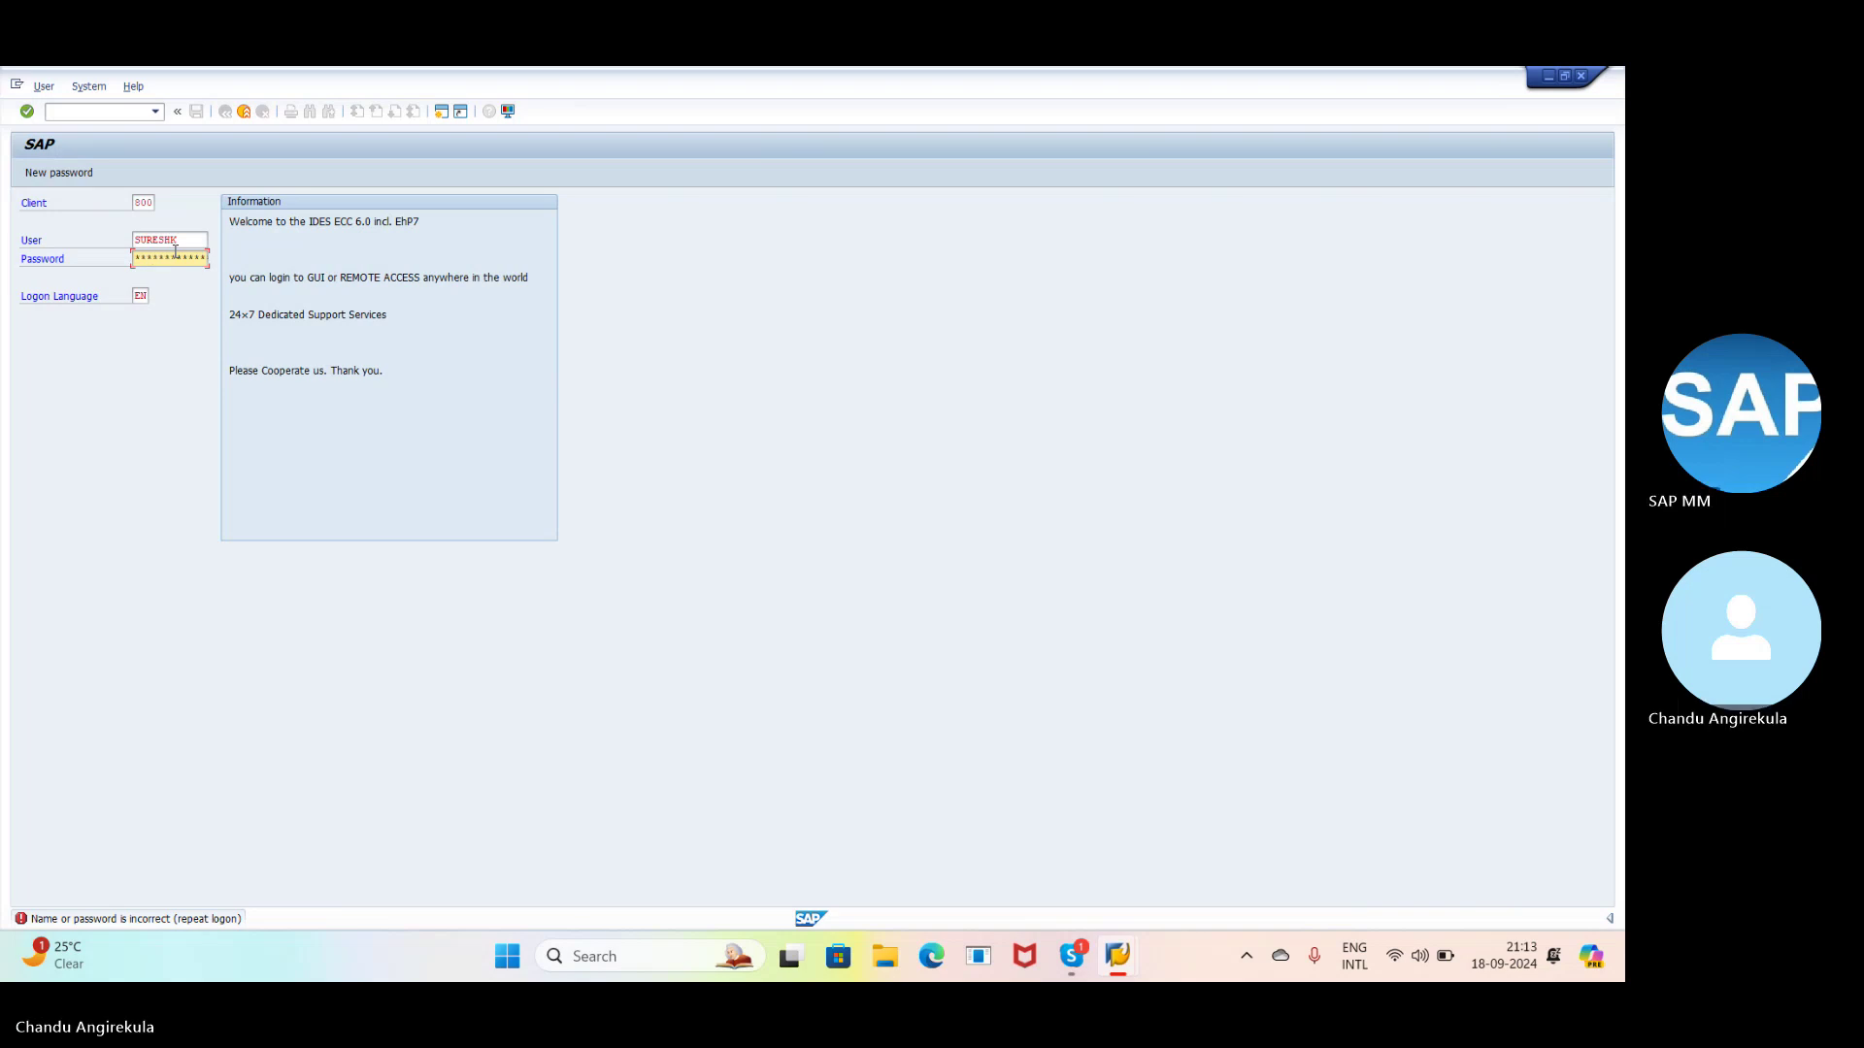
{"action": "key", "text": "Return"}
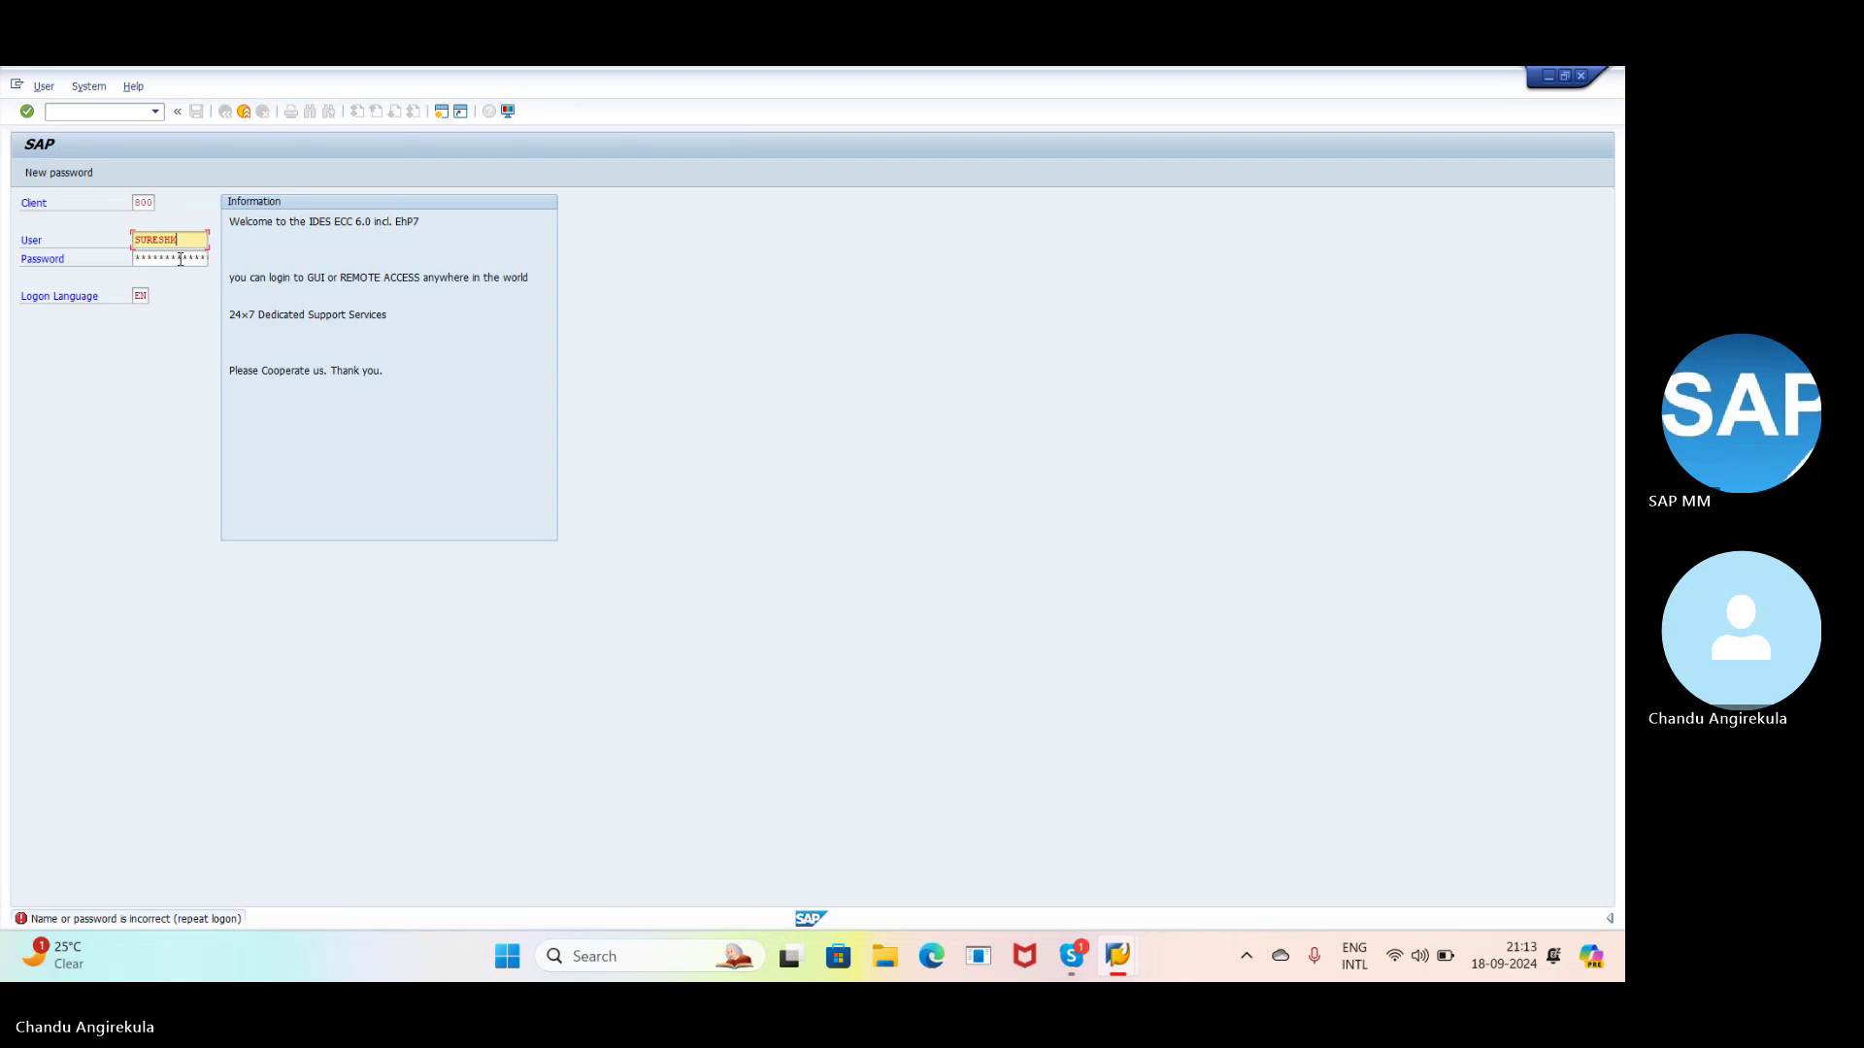
{"action": "left_click", "coordinate": [181, 259]}
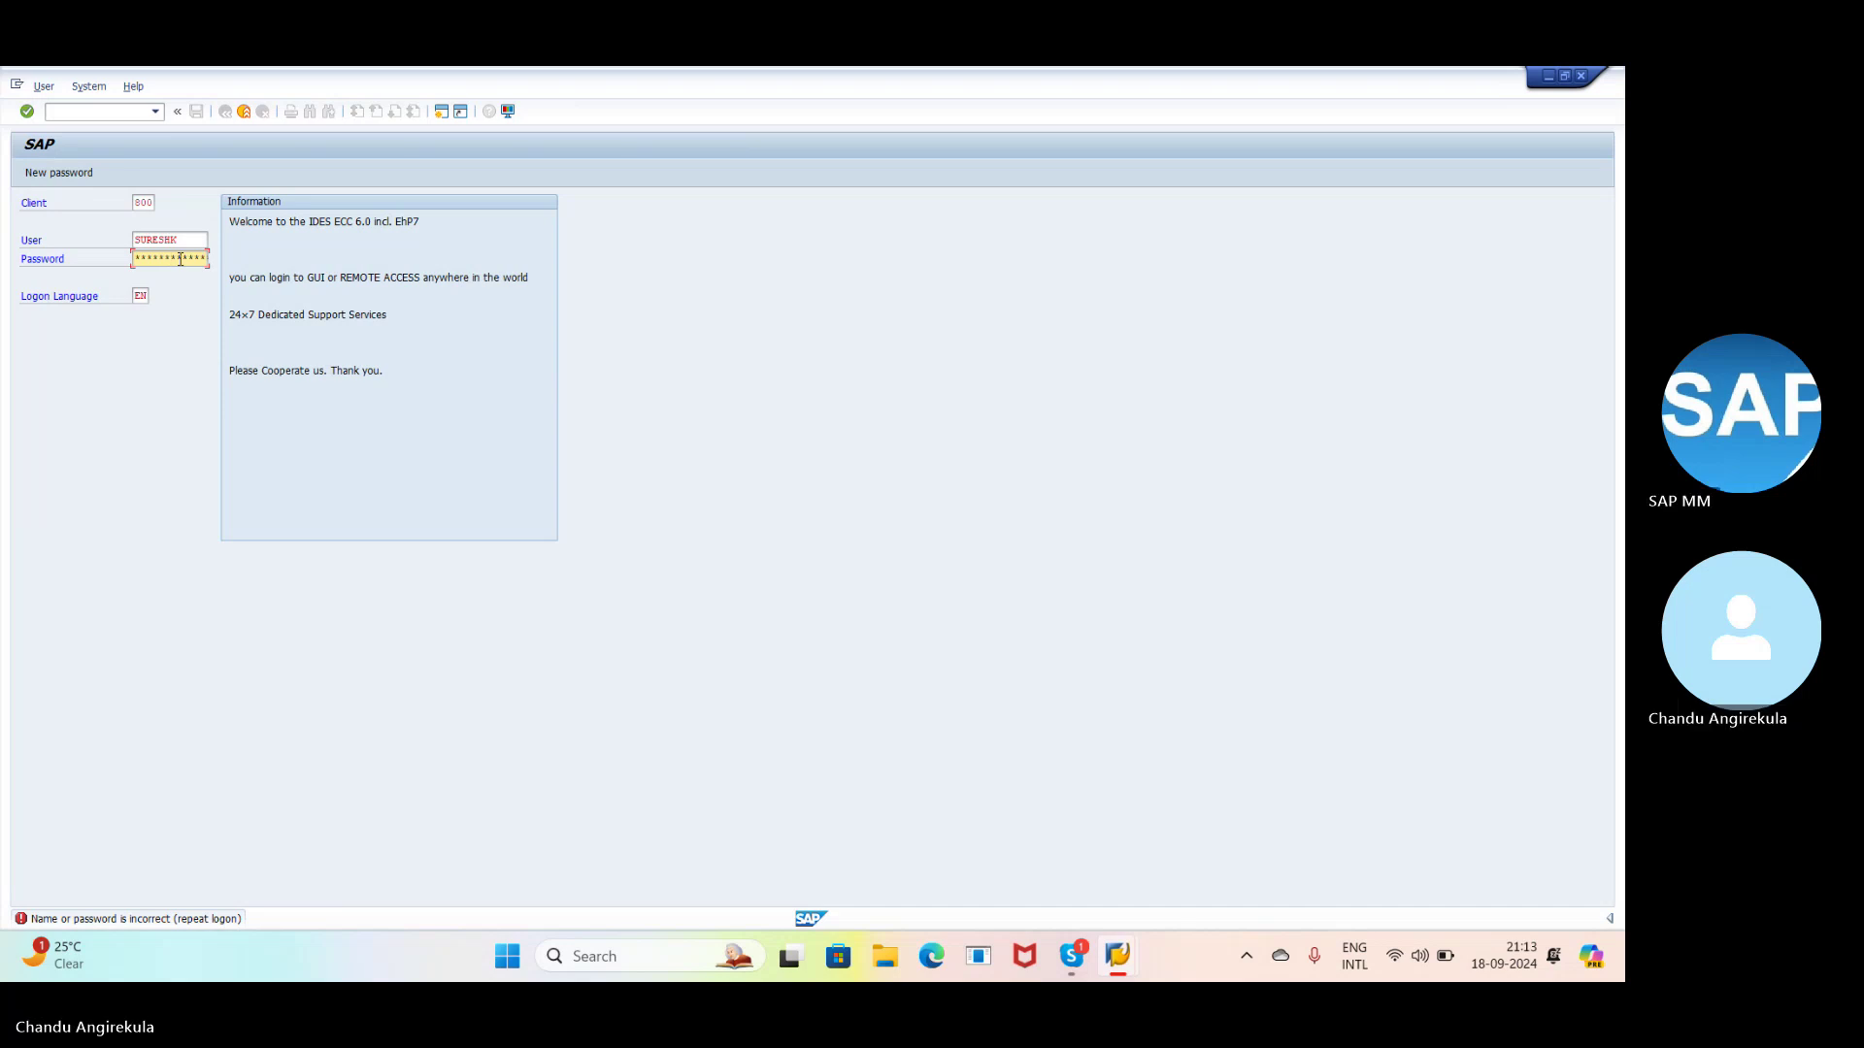
{"action": "key", "text": "Return"}
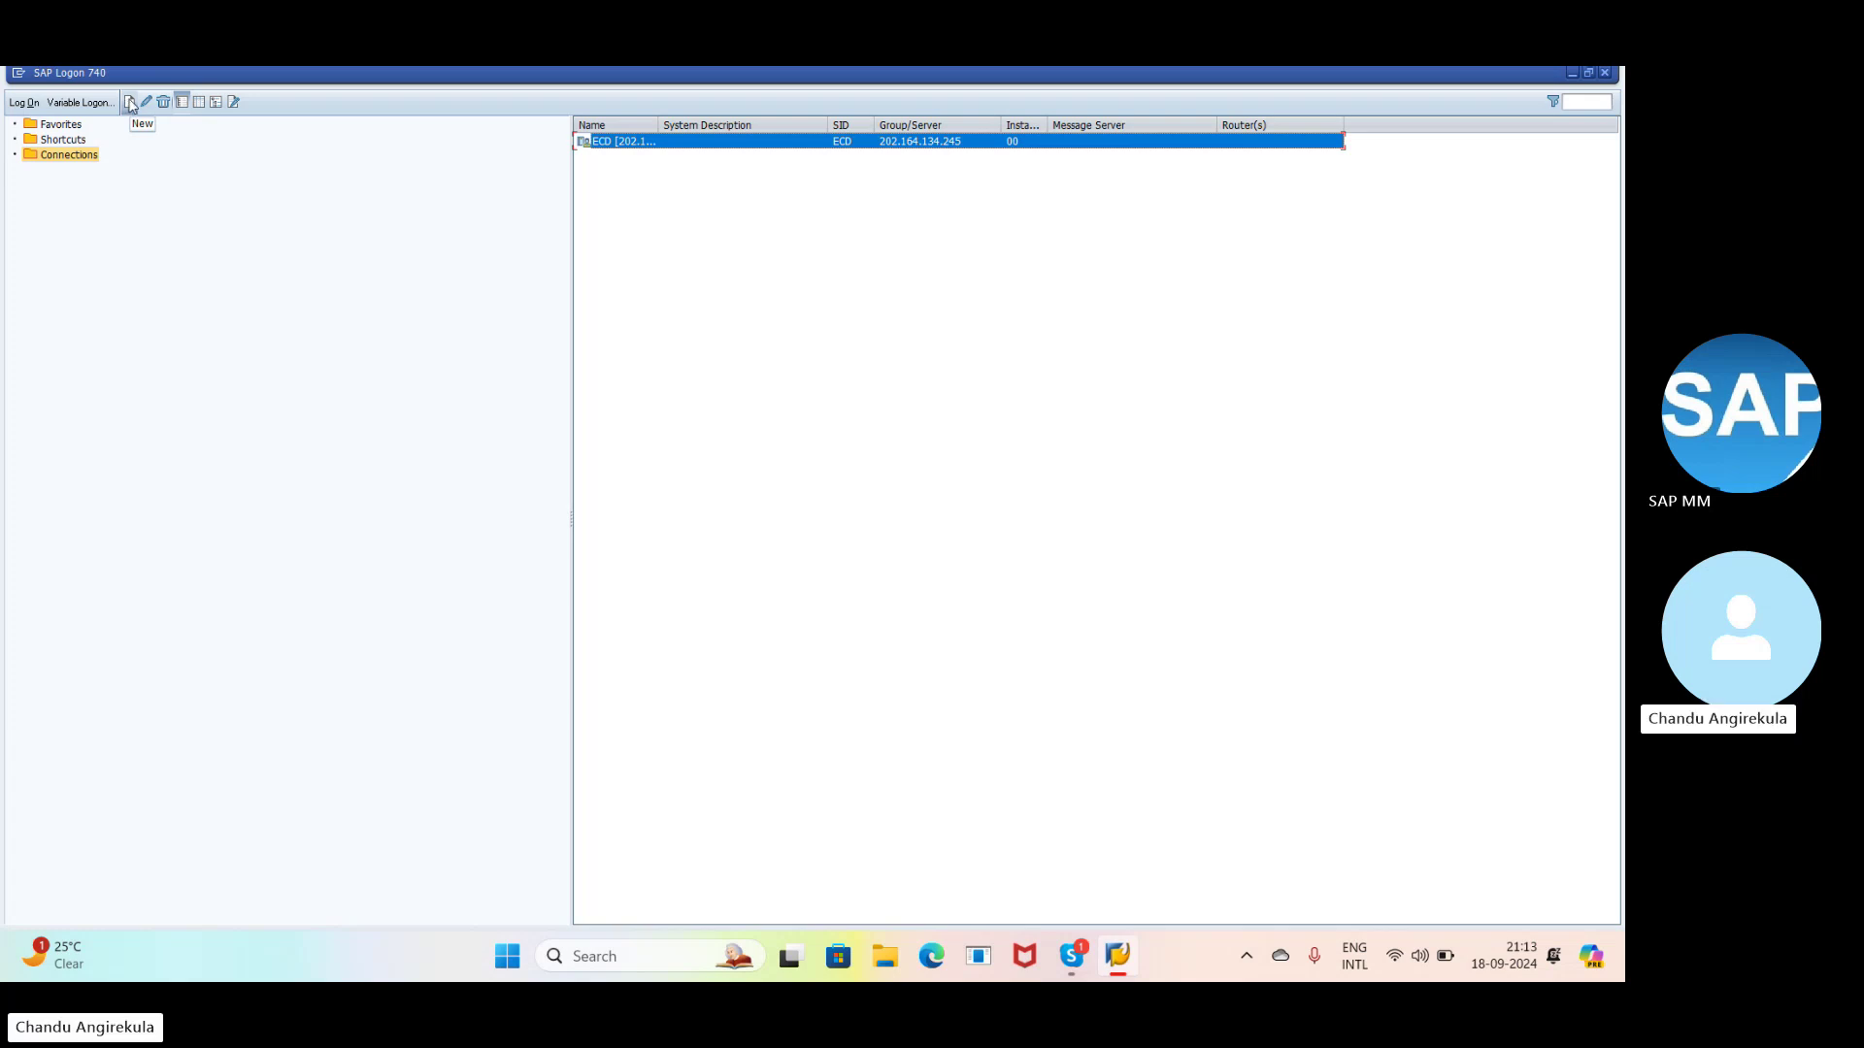
- Open the ECD logon screen, enter the user name and submit the logon twice
{"action": "double_click", "coordinate": [656, 141]}
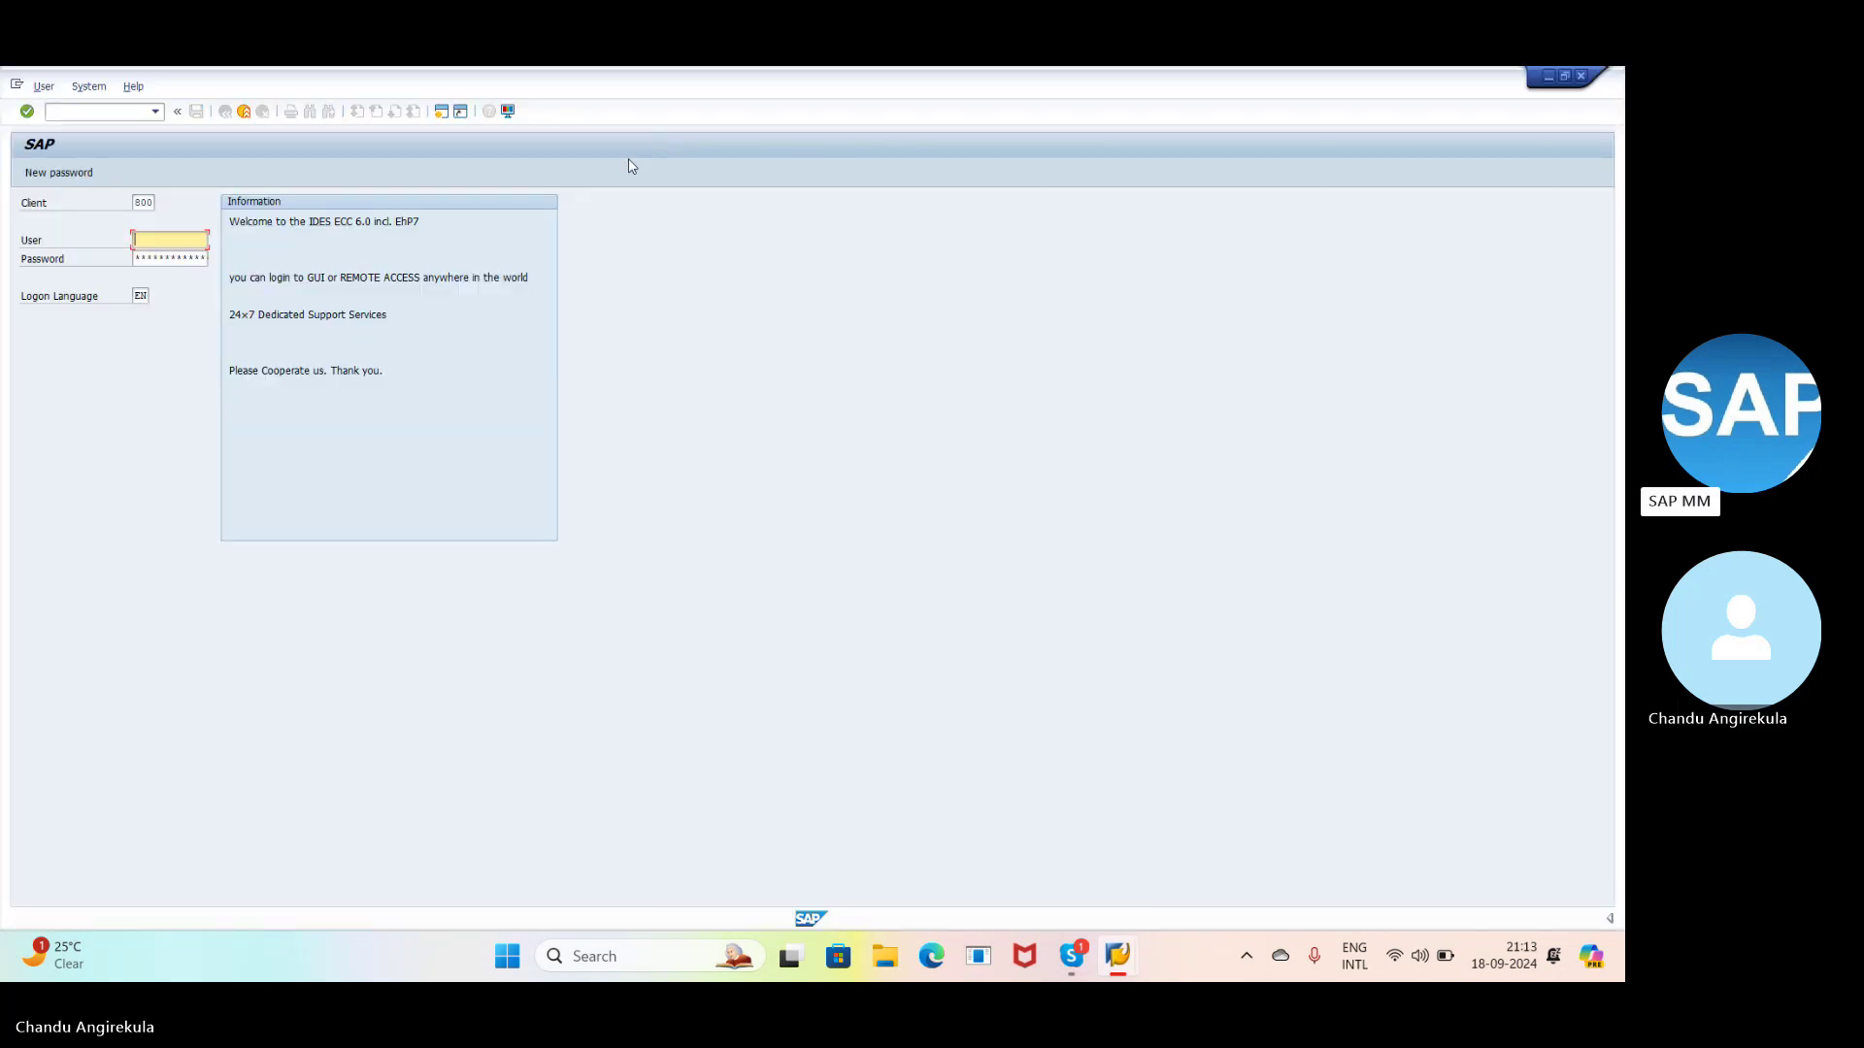
{"action": "type", "text": "suresh"}
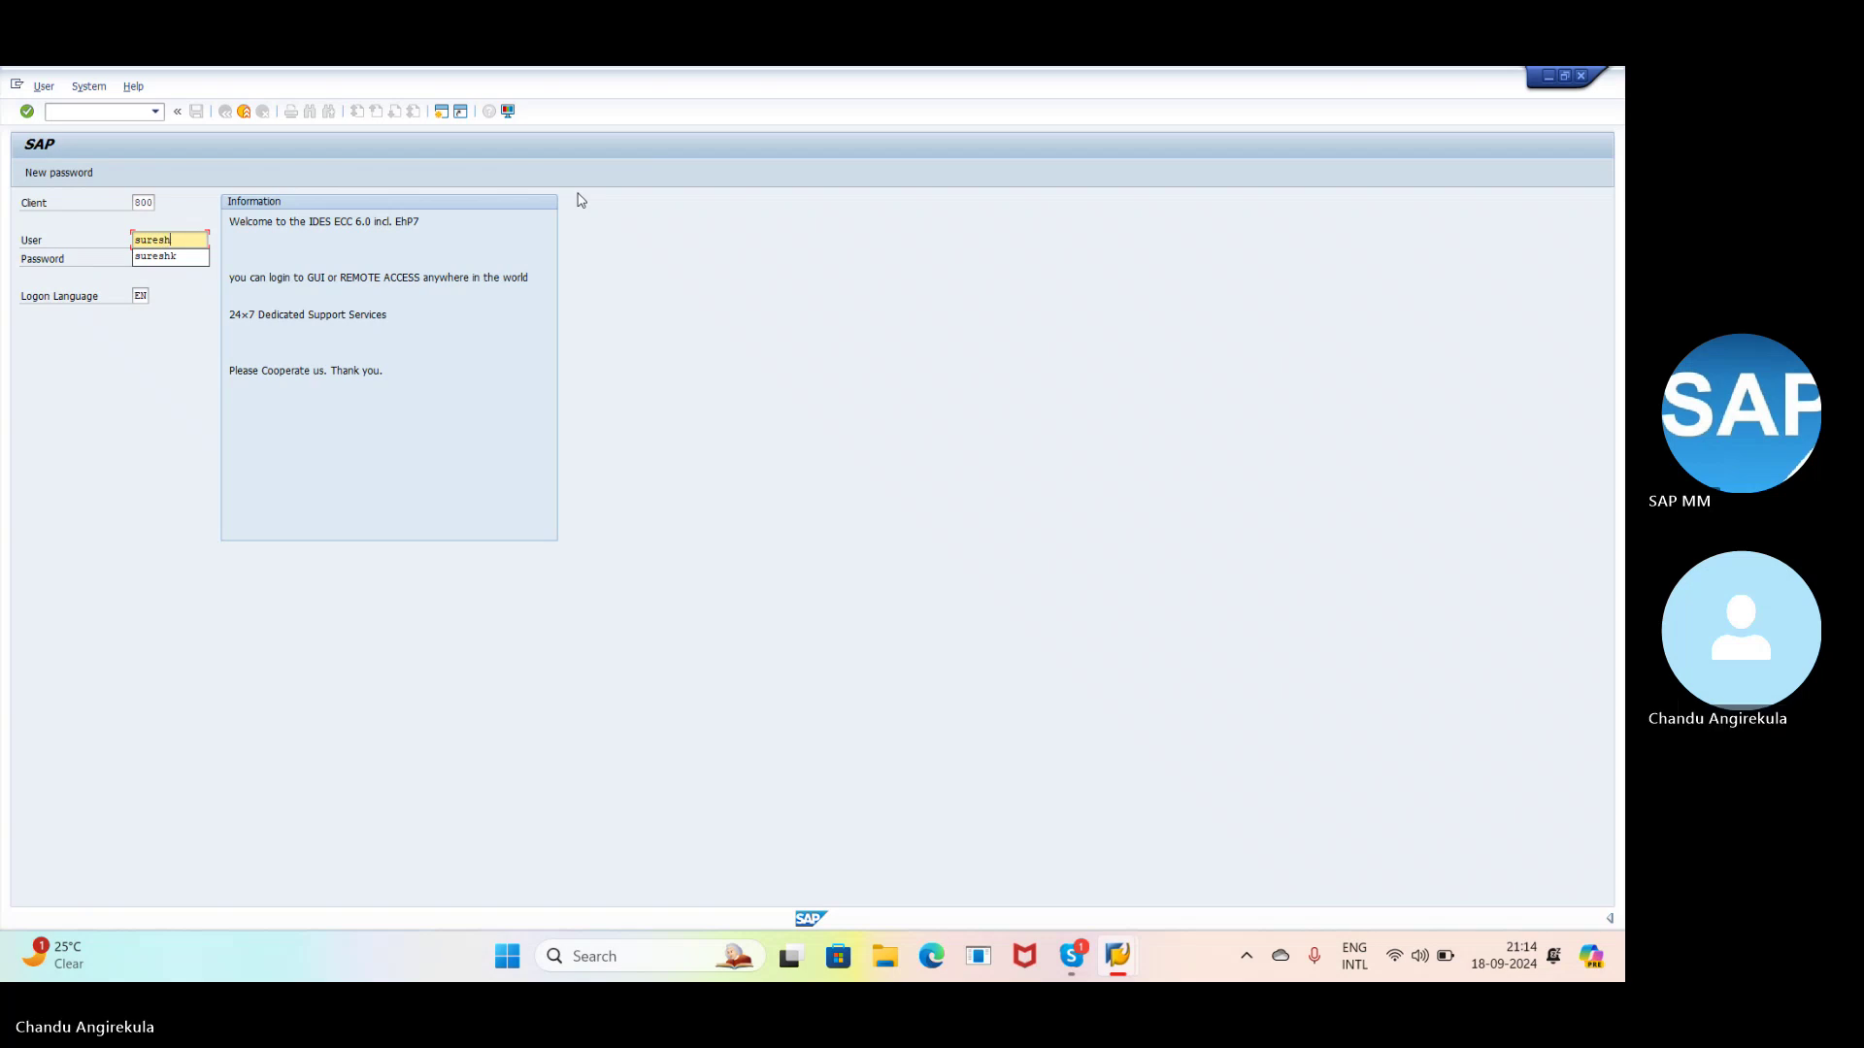
{"action": "type", "text": "k"}
{"action": "left_click", "coordinate": [151, 259]}
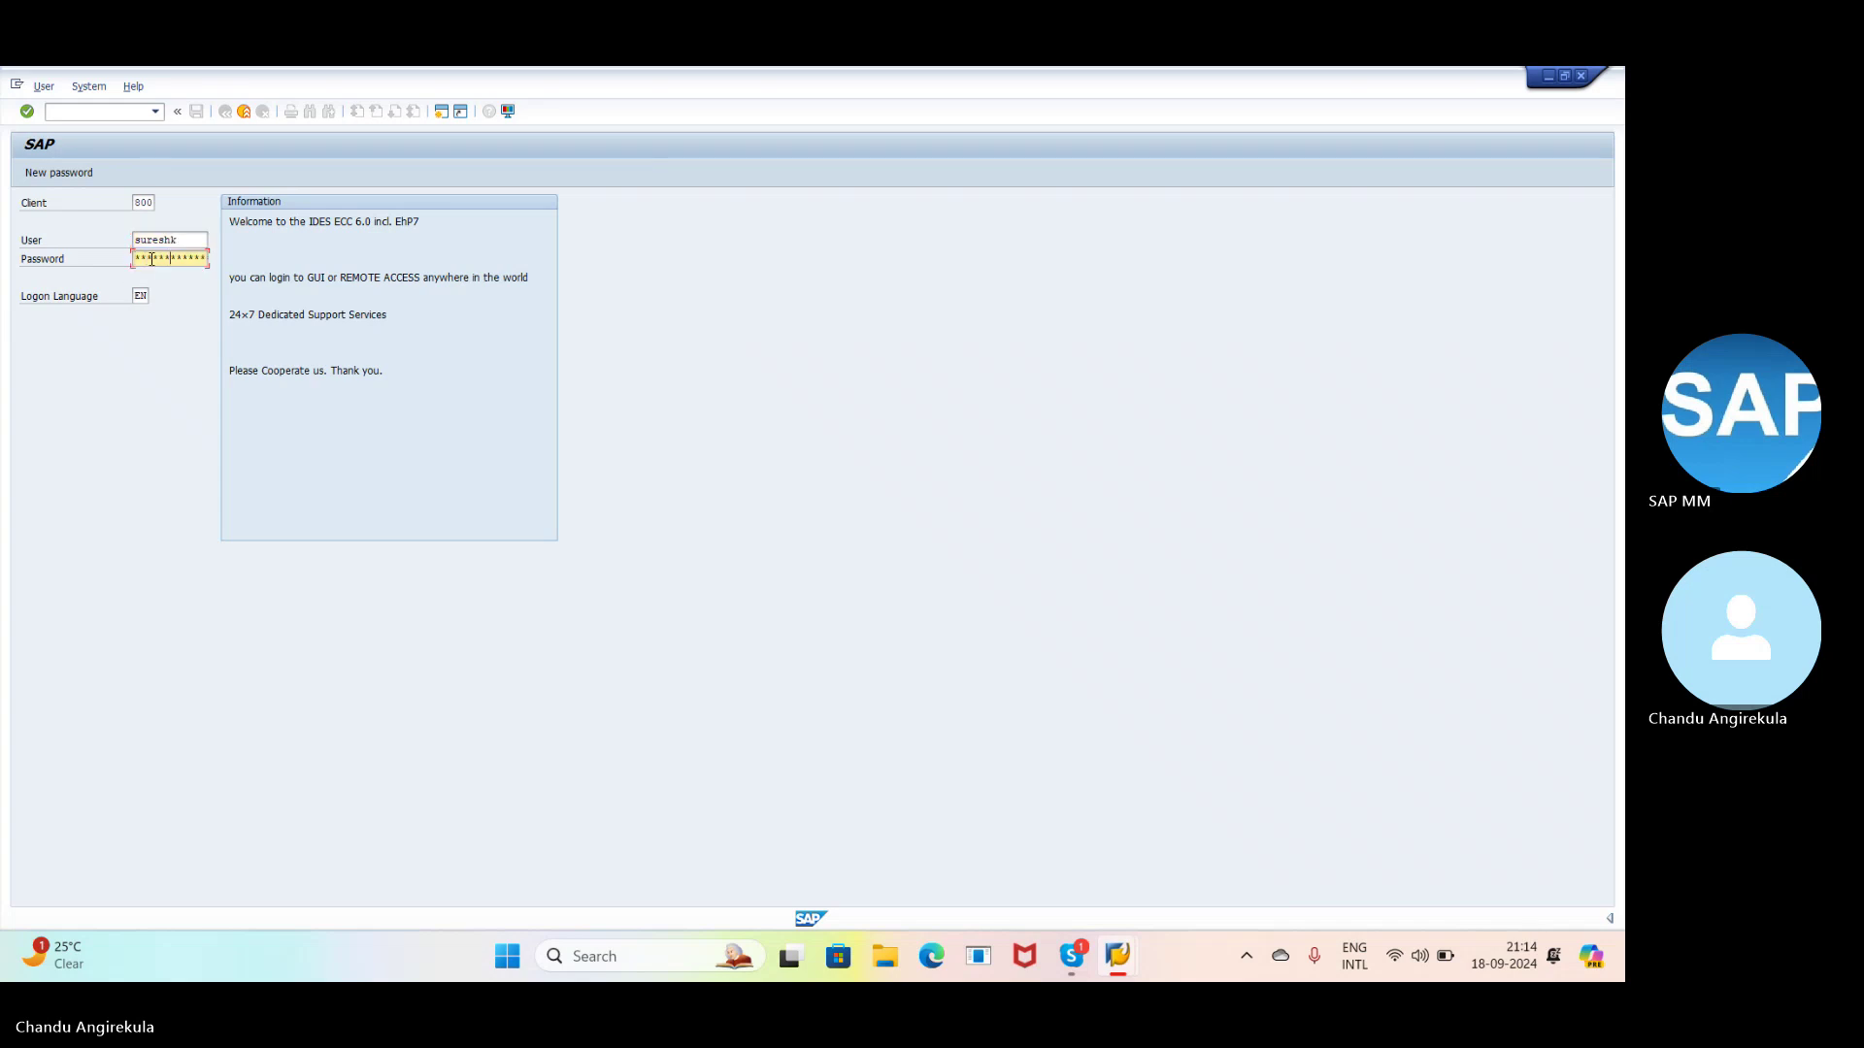
{"action": "key", "text": "Return"}
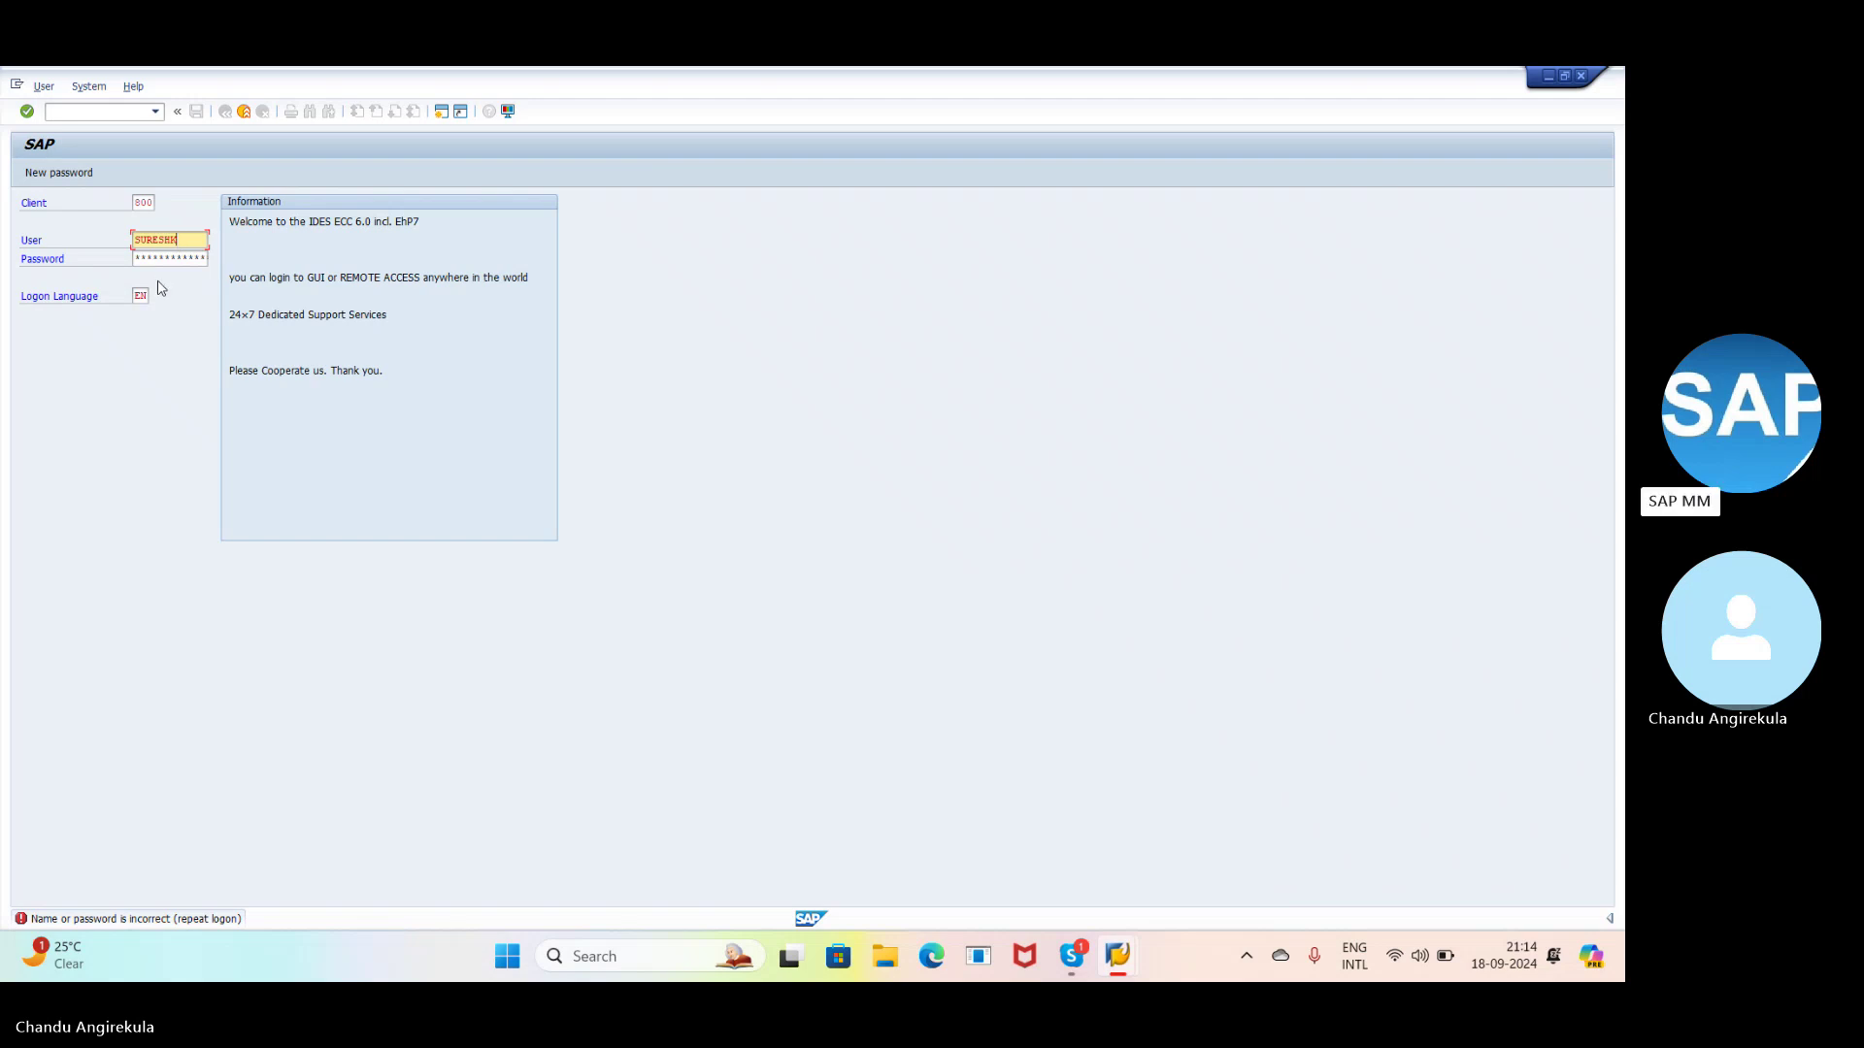
{"action": "left_click", "coordinate": [171, 257]}
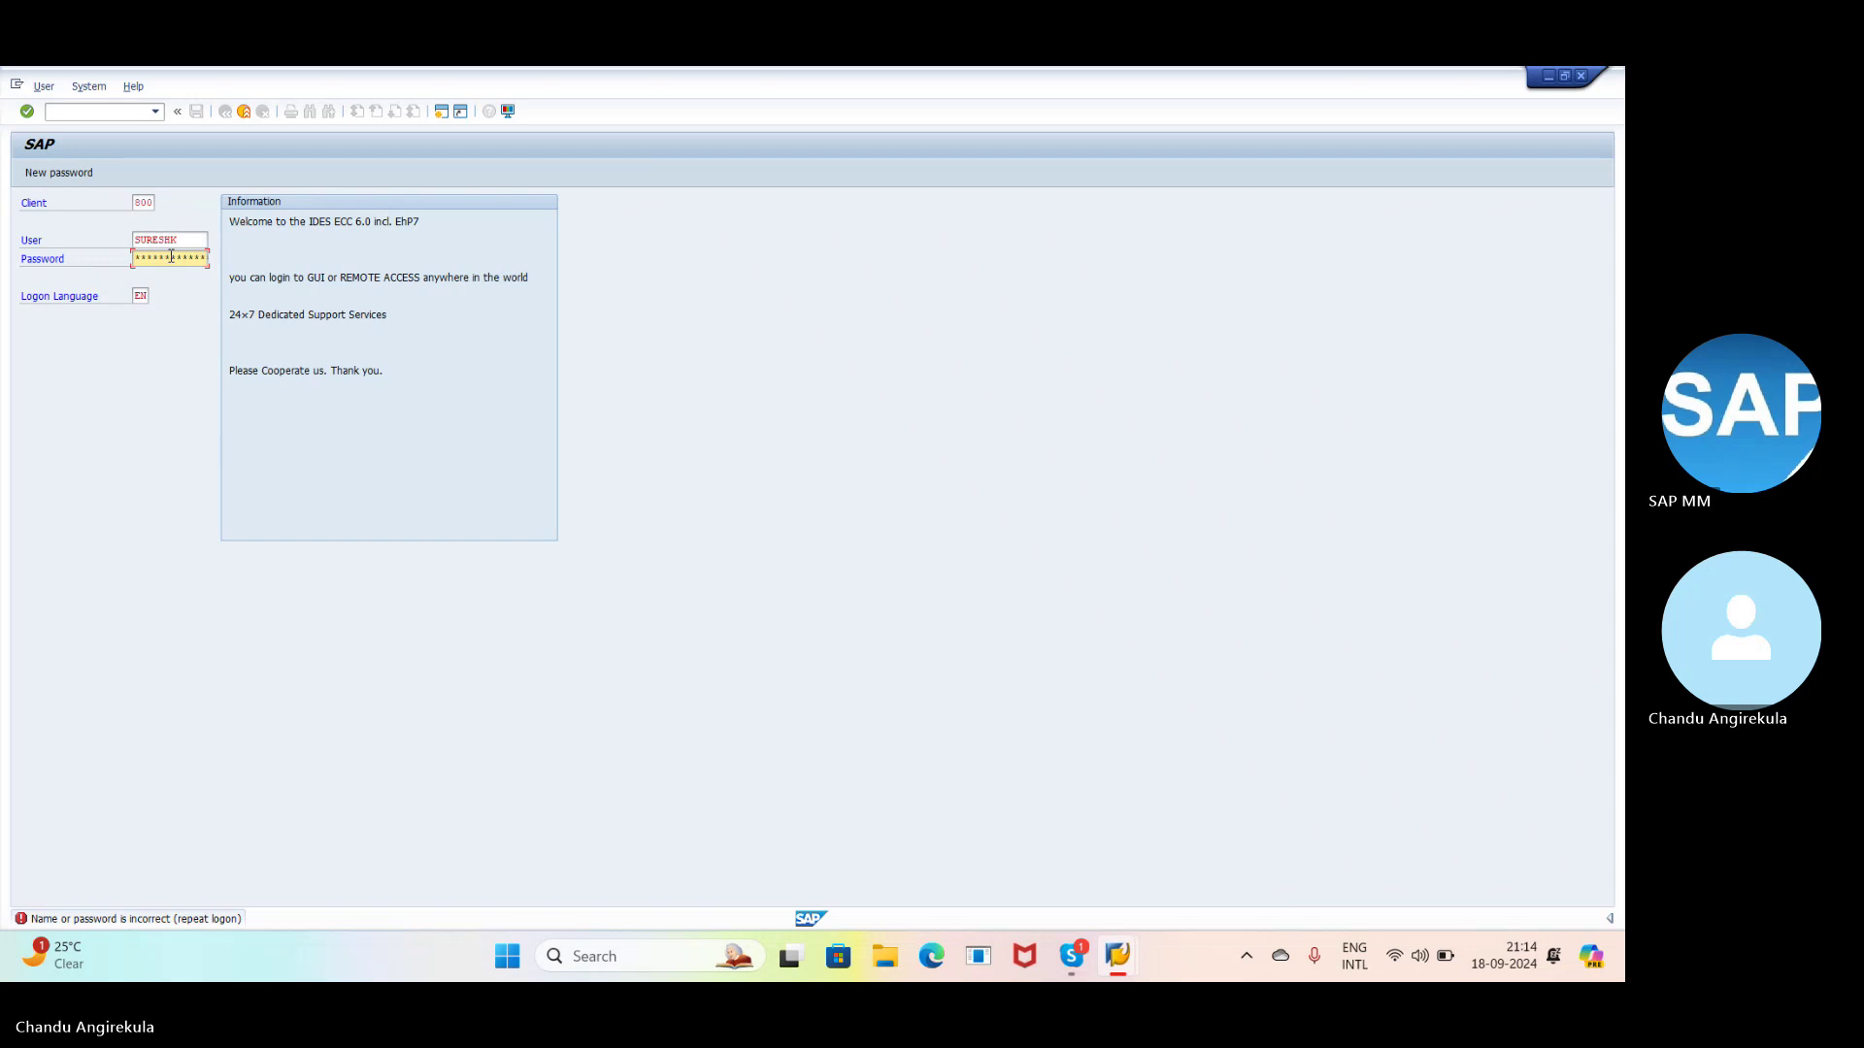
{"action": "key", "text": "Return"}
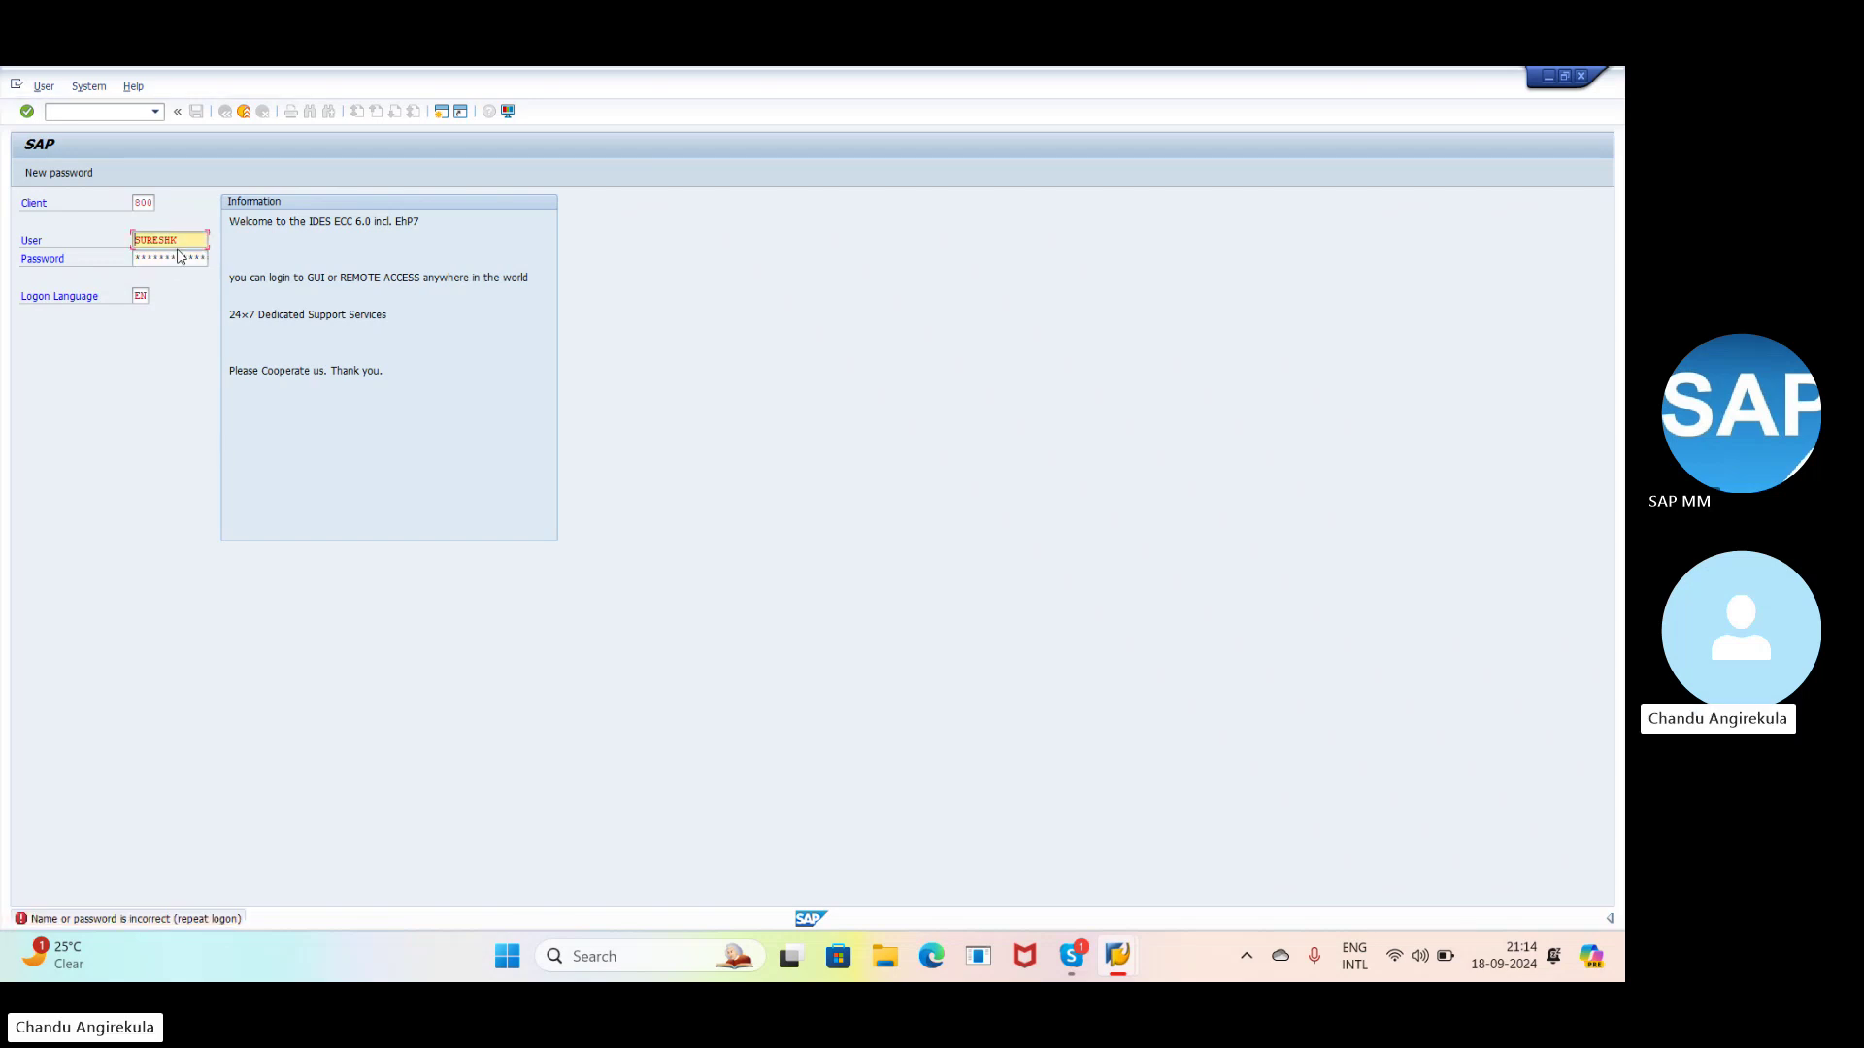
- Clear and retype the user name, then resubmit until password logon is blocked for too many failed attempts
{"action": "left_click", "coordinate": [181, 237]}
{"action": "key", "text": "BackSpace"}
{"action": "key", "text": "BackSpace"}
{"action": "key", "text": "BackSpace"}
{"action": "key", "text": "BackSpace"}
{"action": "key", "text": "BackSpace"}
{"action": "key", "text": "BackSpace"}
{"action": "key", "text": "BackSpace"}
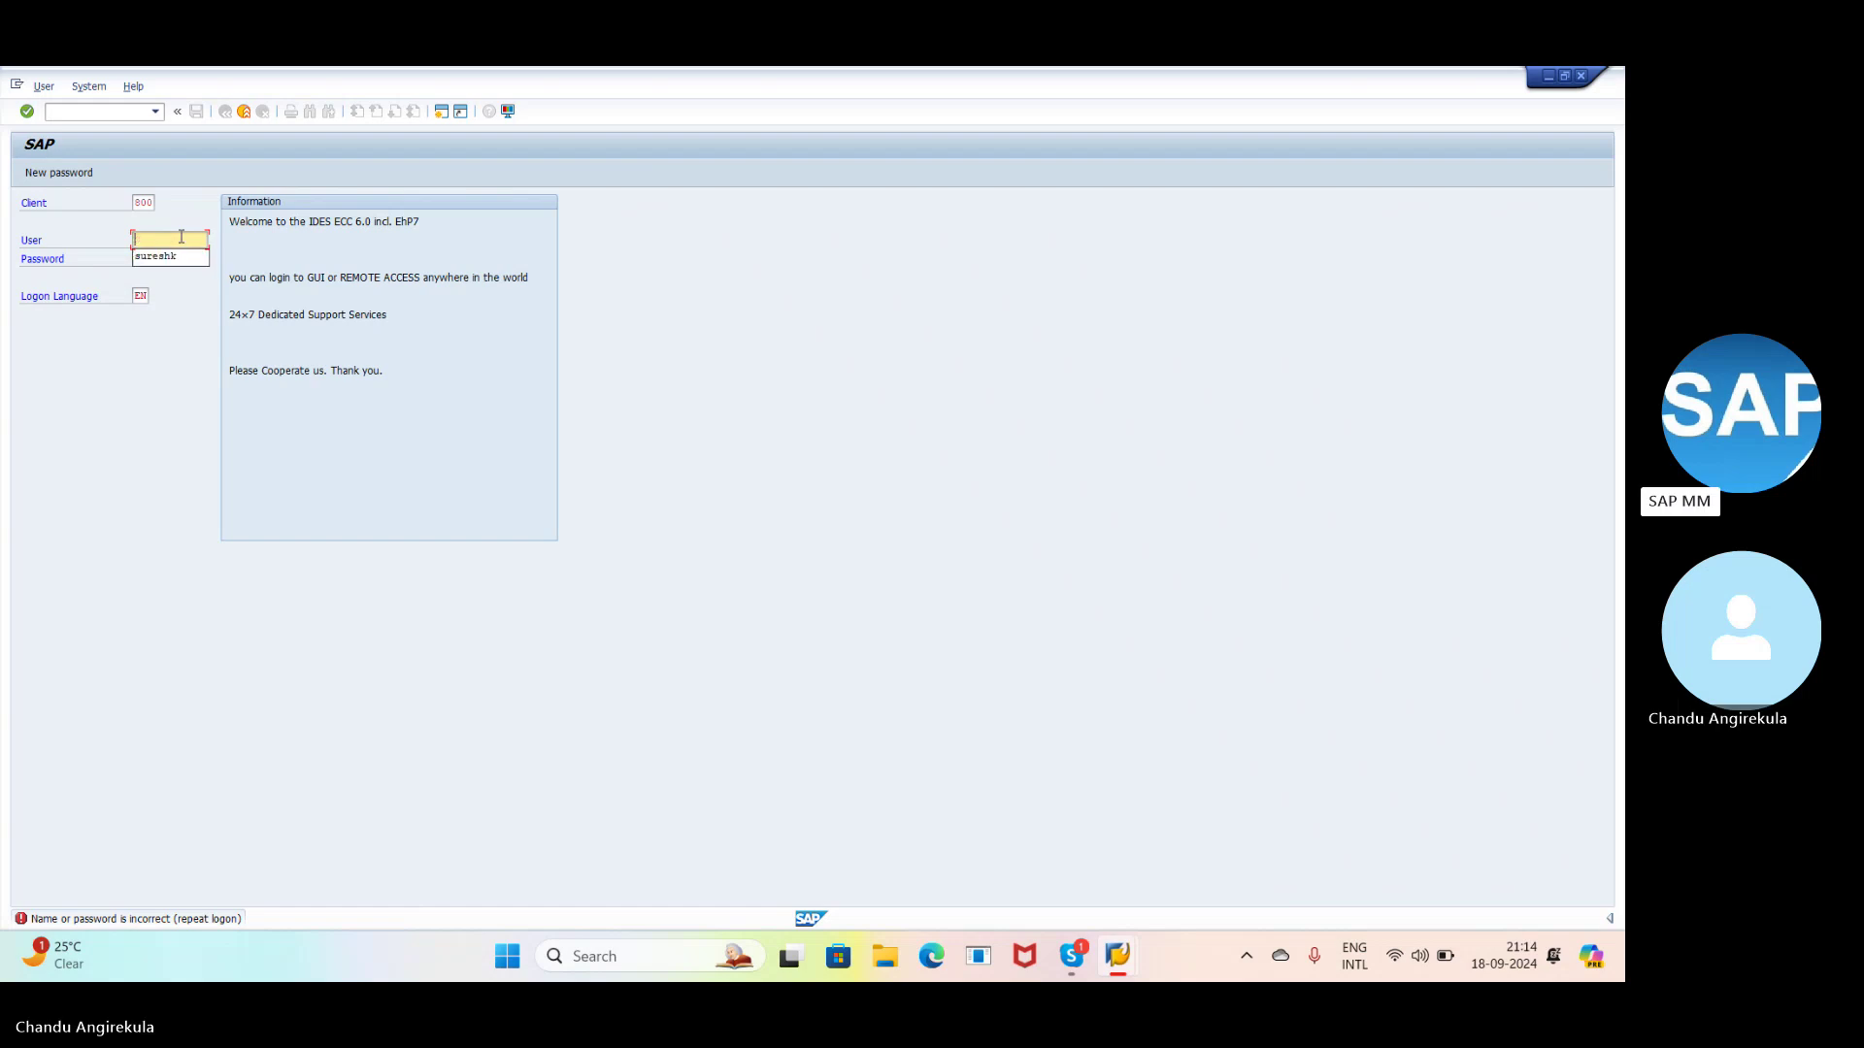
{"action": "type", "text": "sur"}
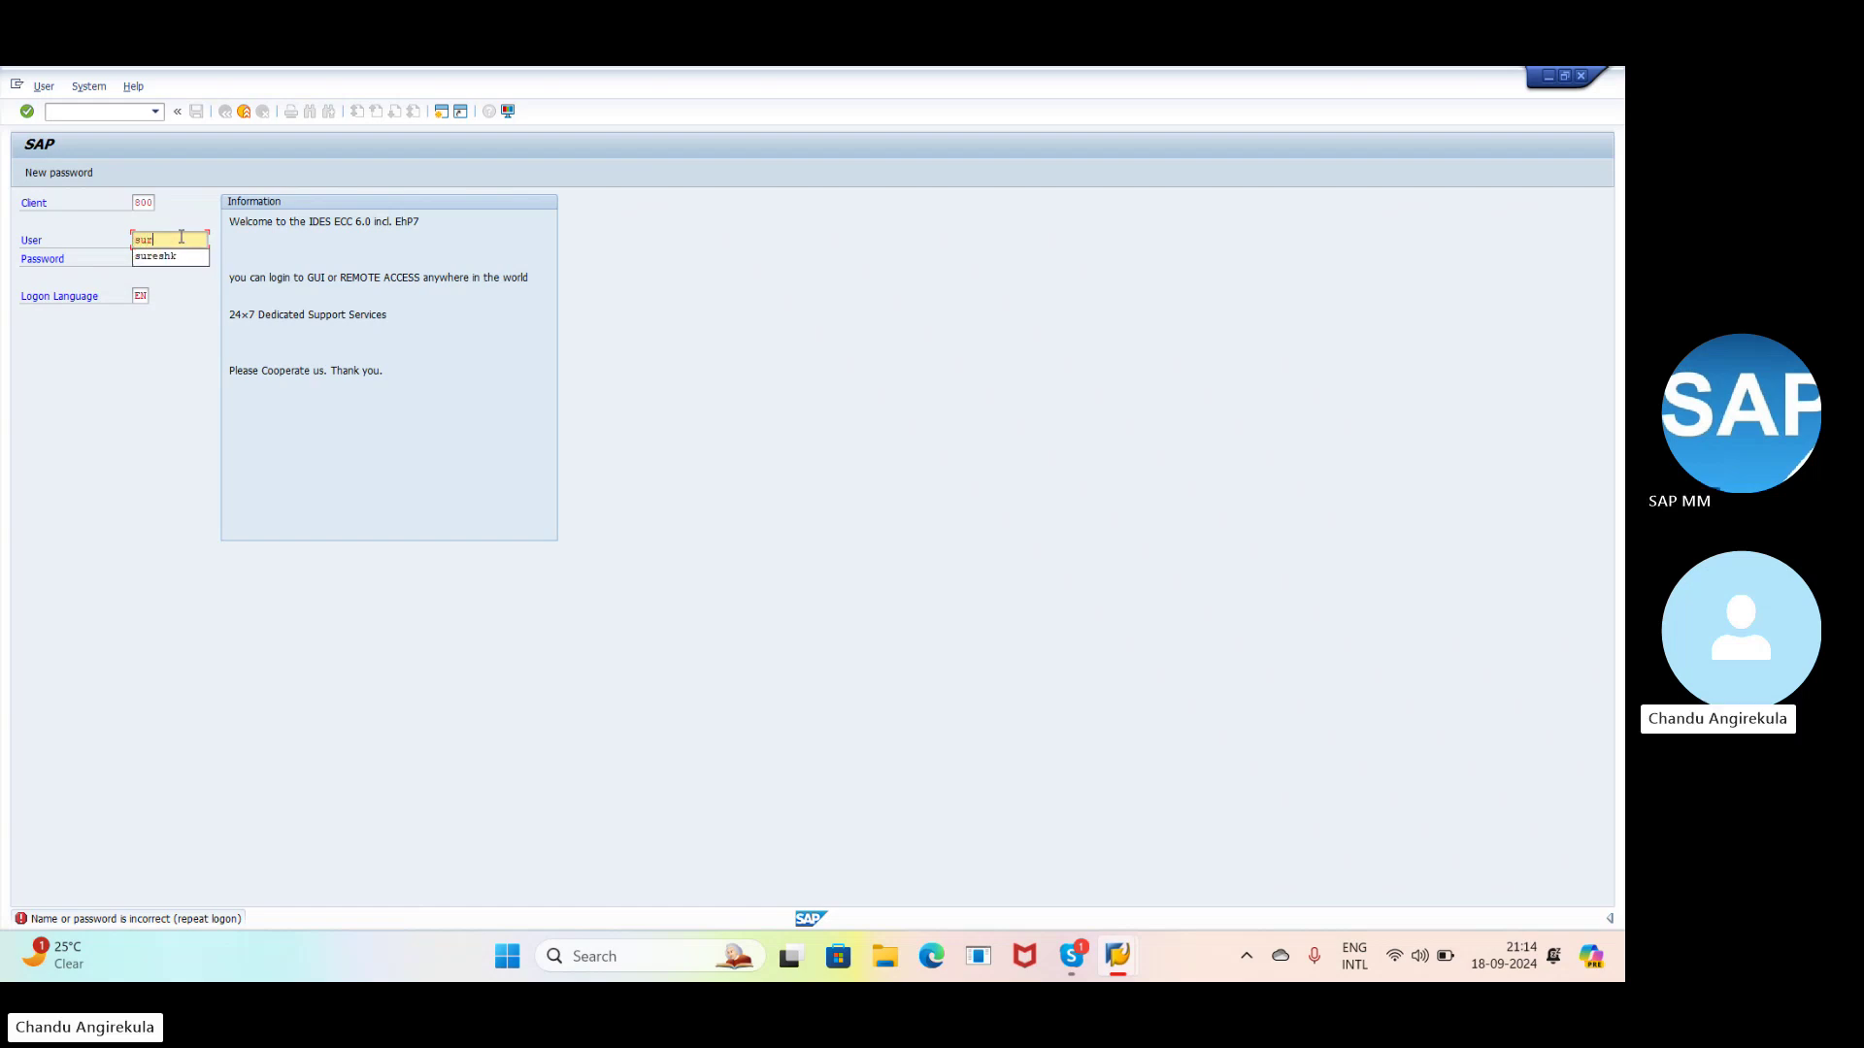
{"action": "type", "text": "esh"}
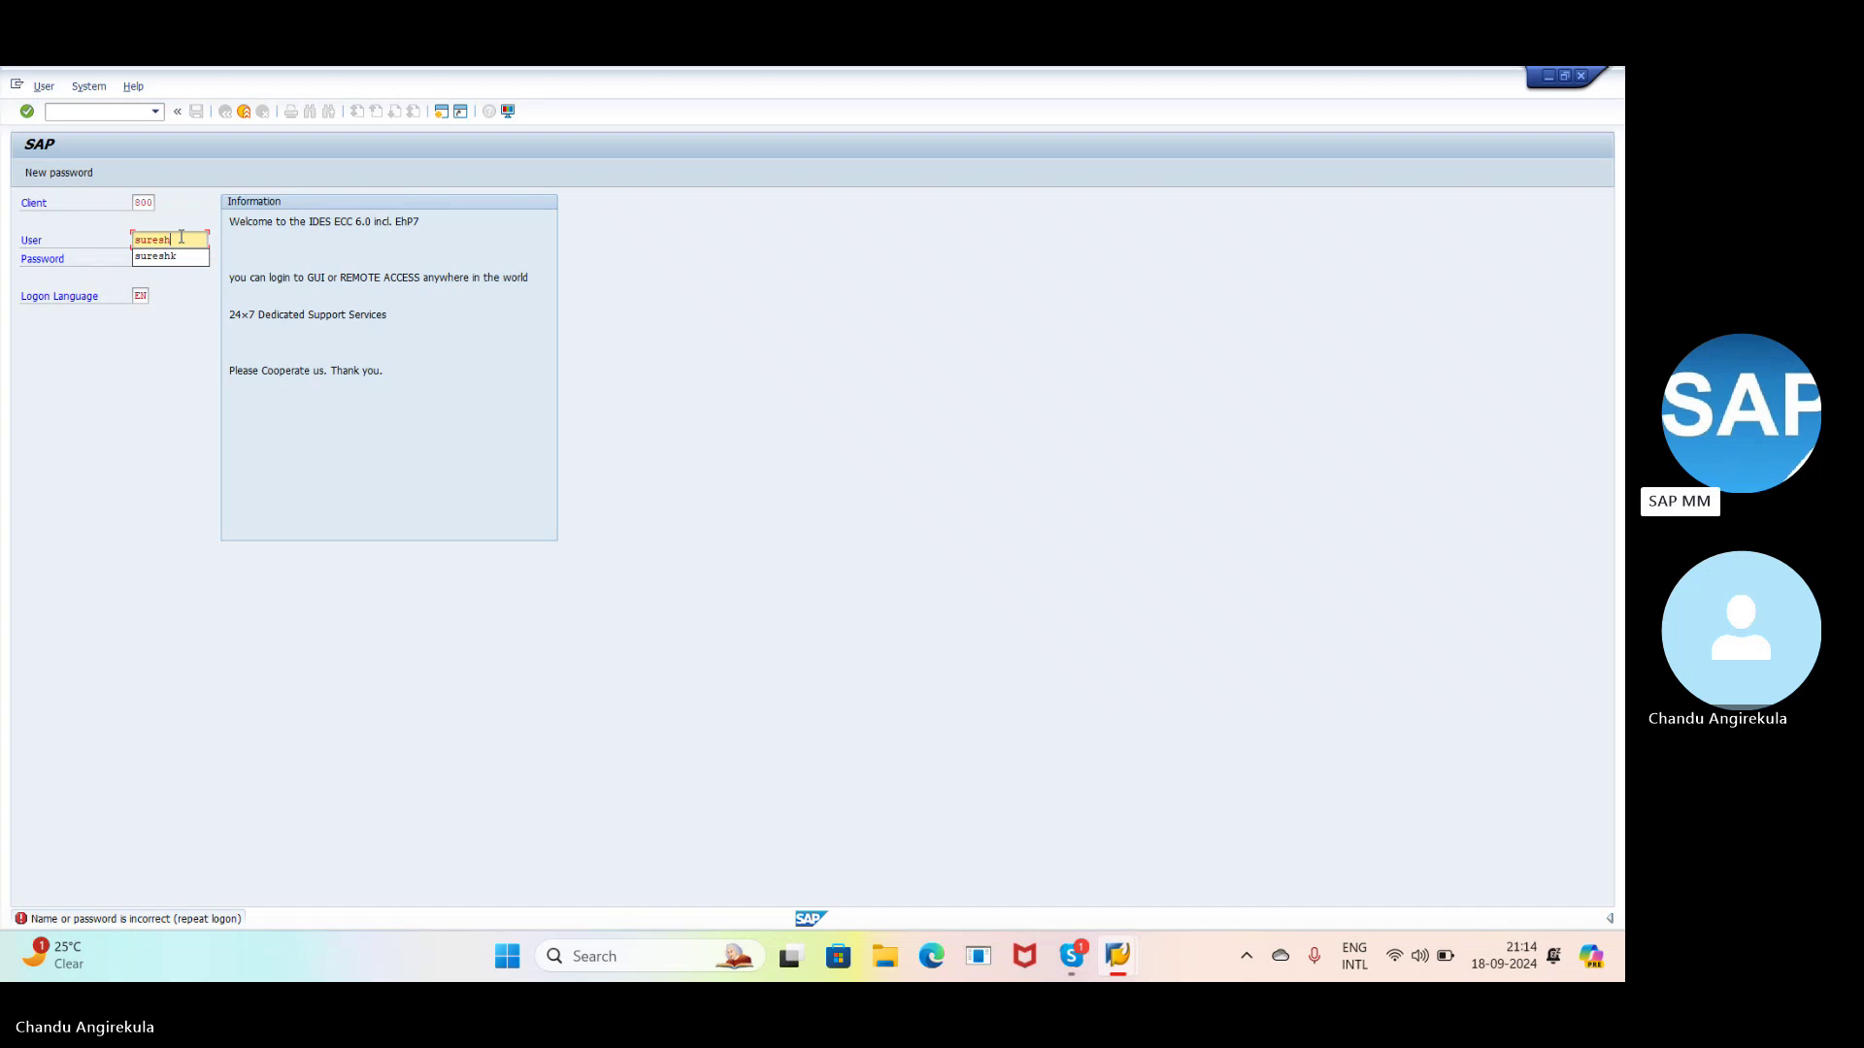
{"action": "type", "text": "k"}
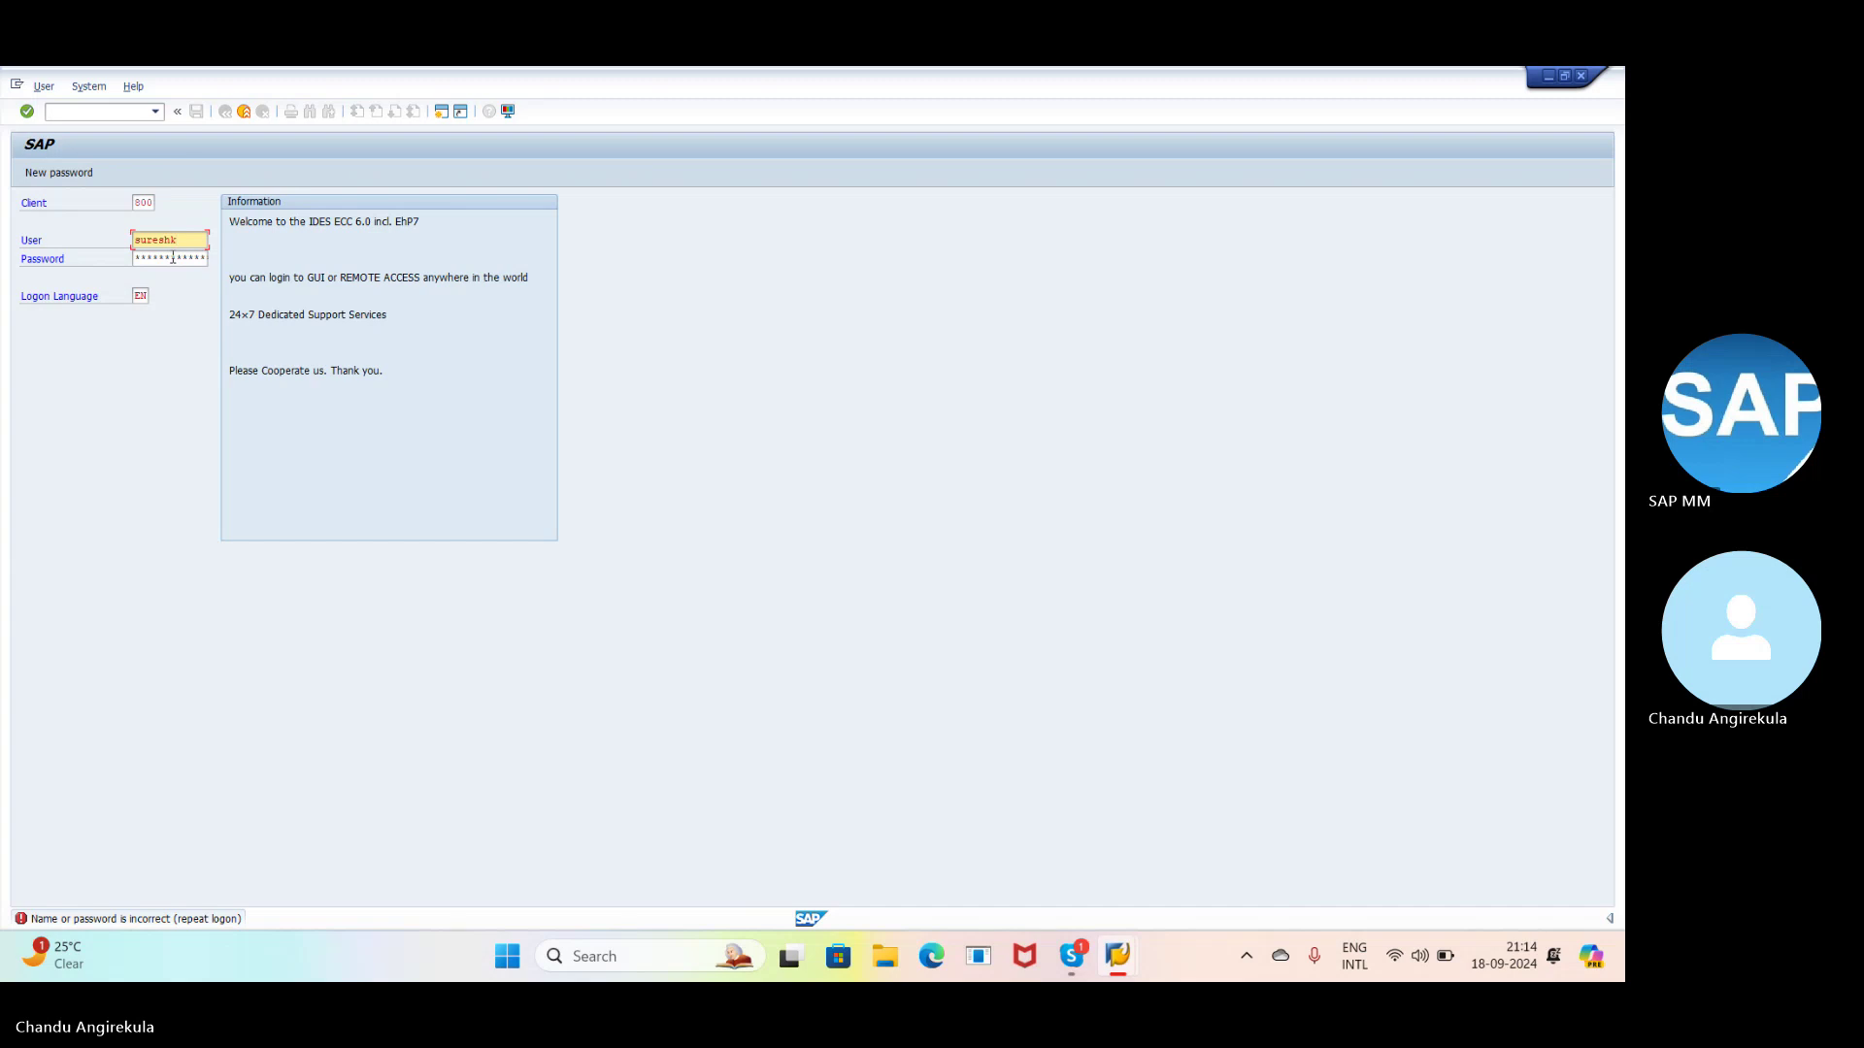
{"action": "left_click", "coordinate": [173, 258]}
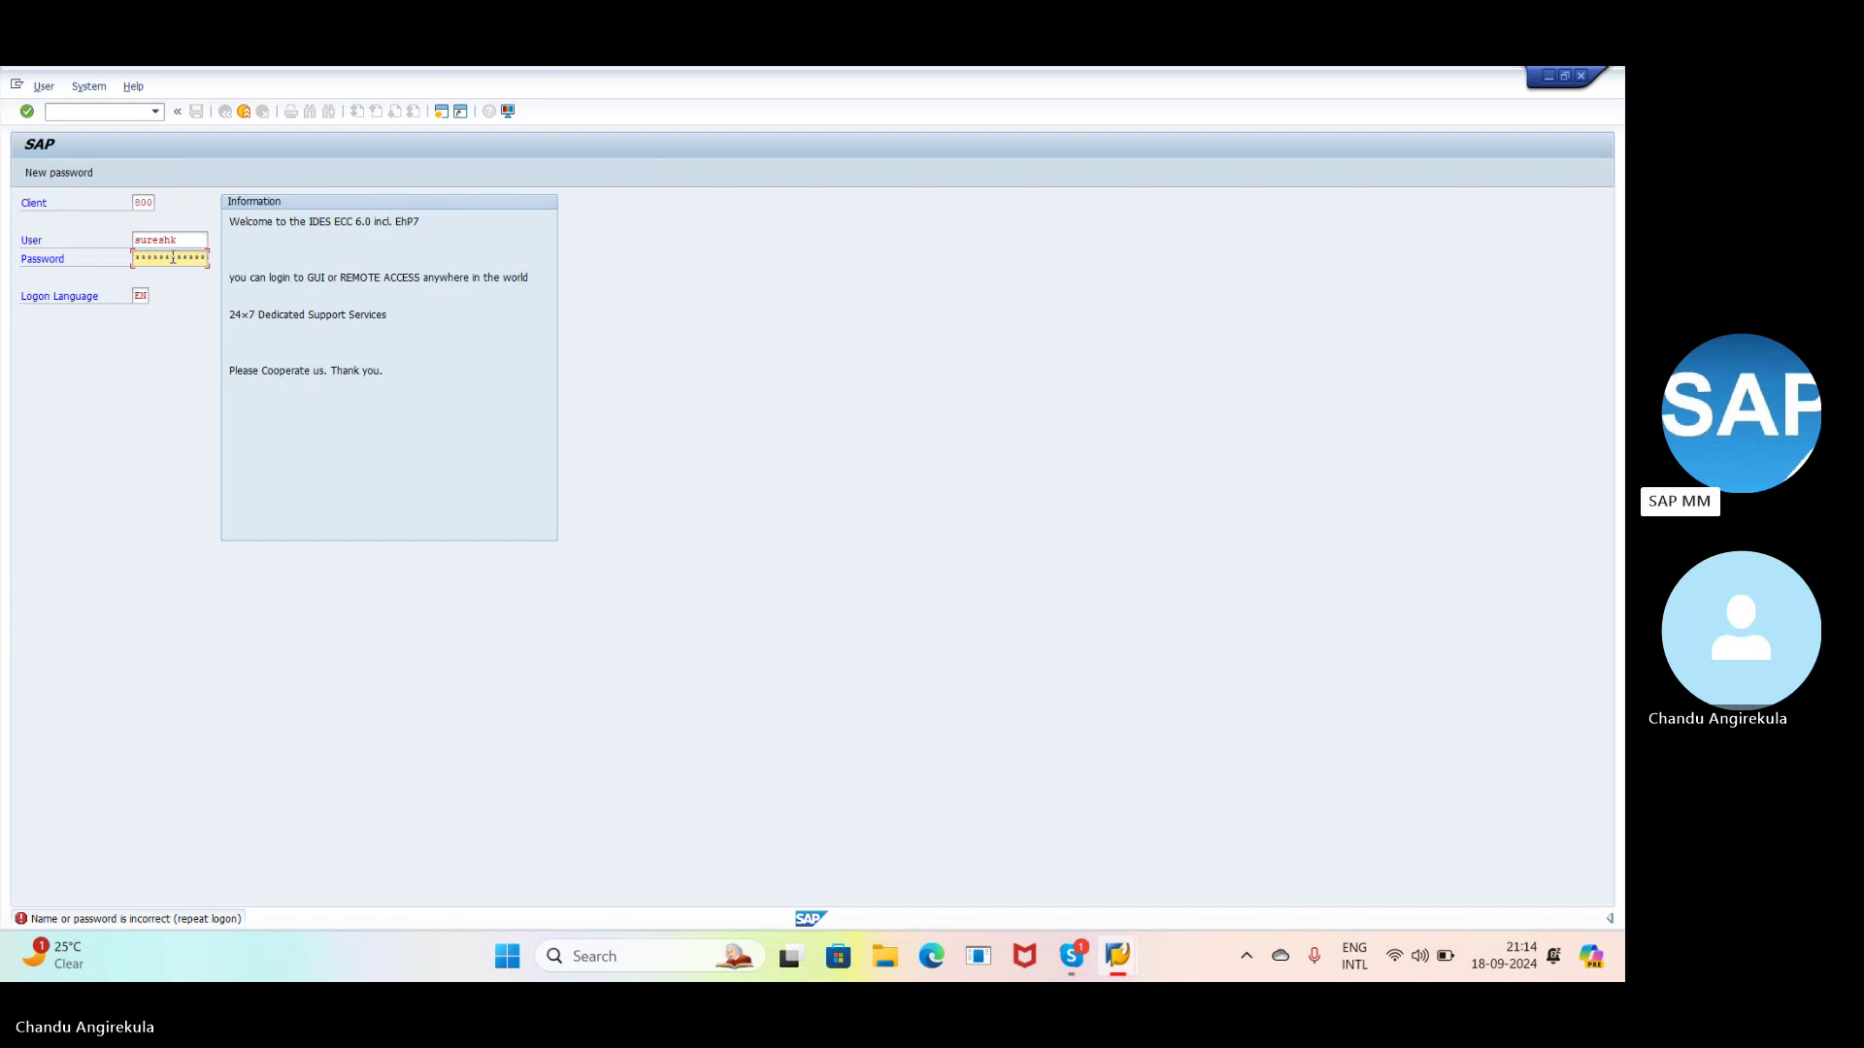
{"action": "key", "text": "Return"}
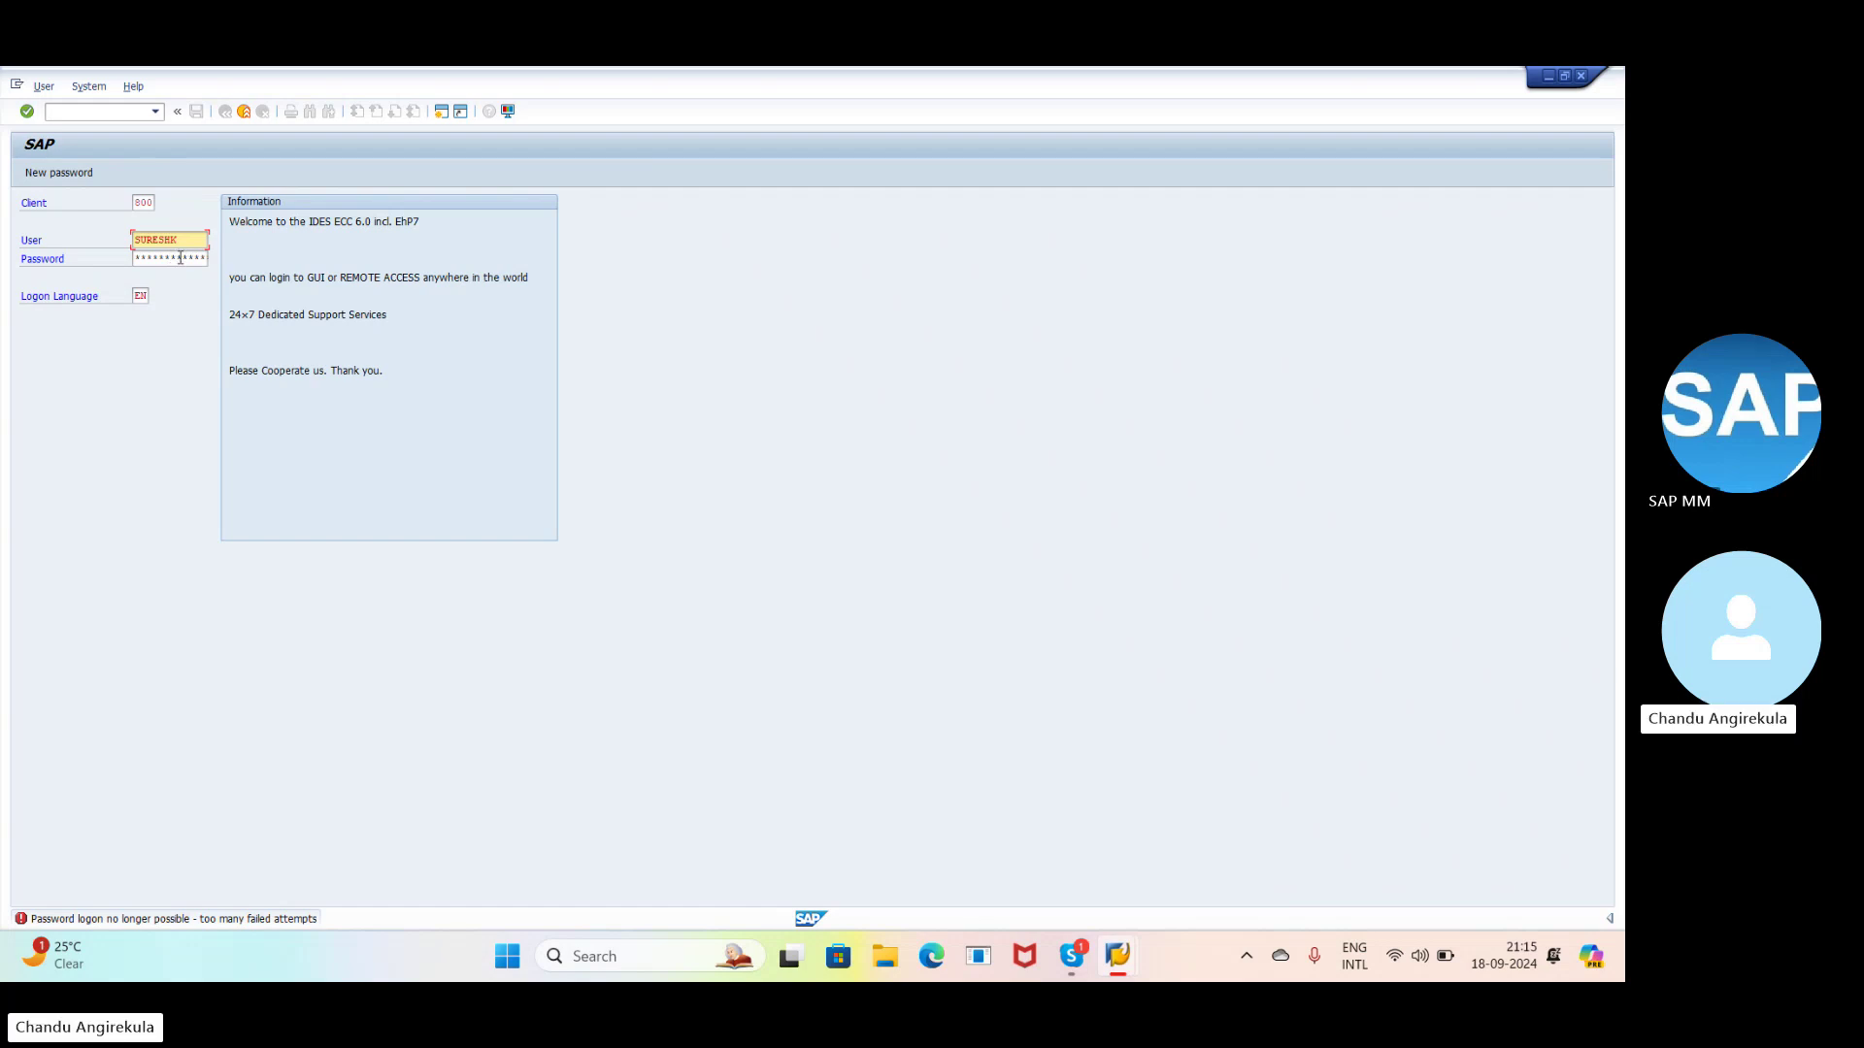
{"action": "left_click", "coordinate": [181, 257]}
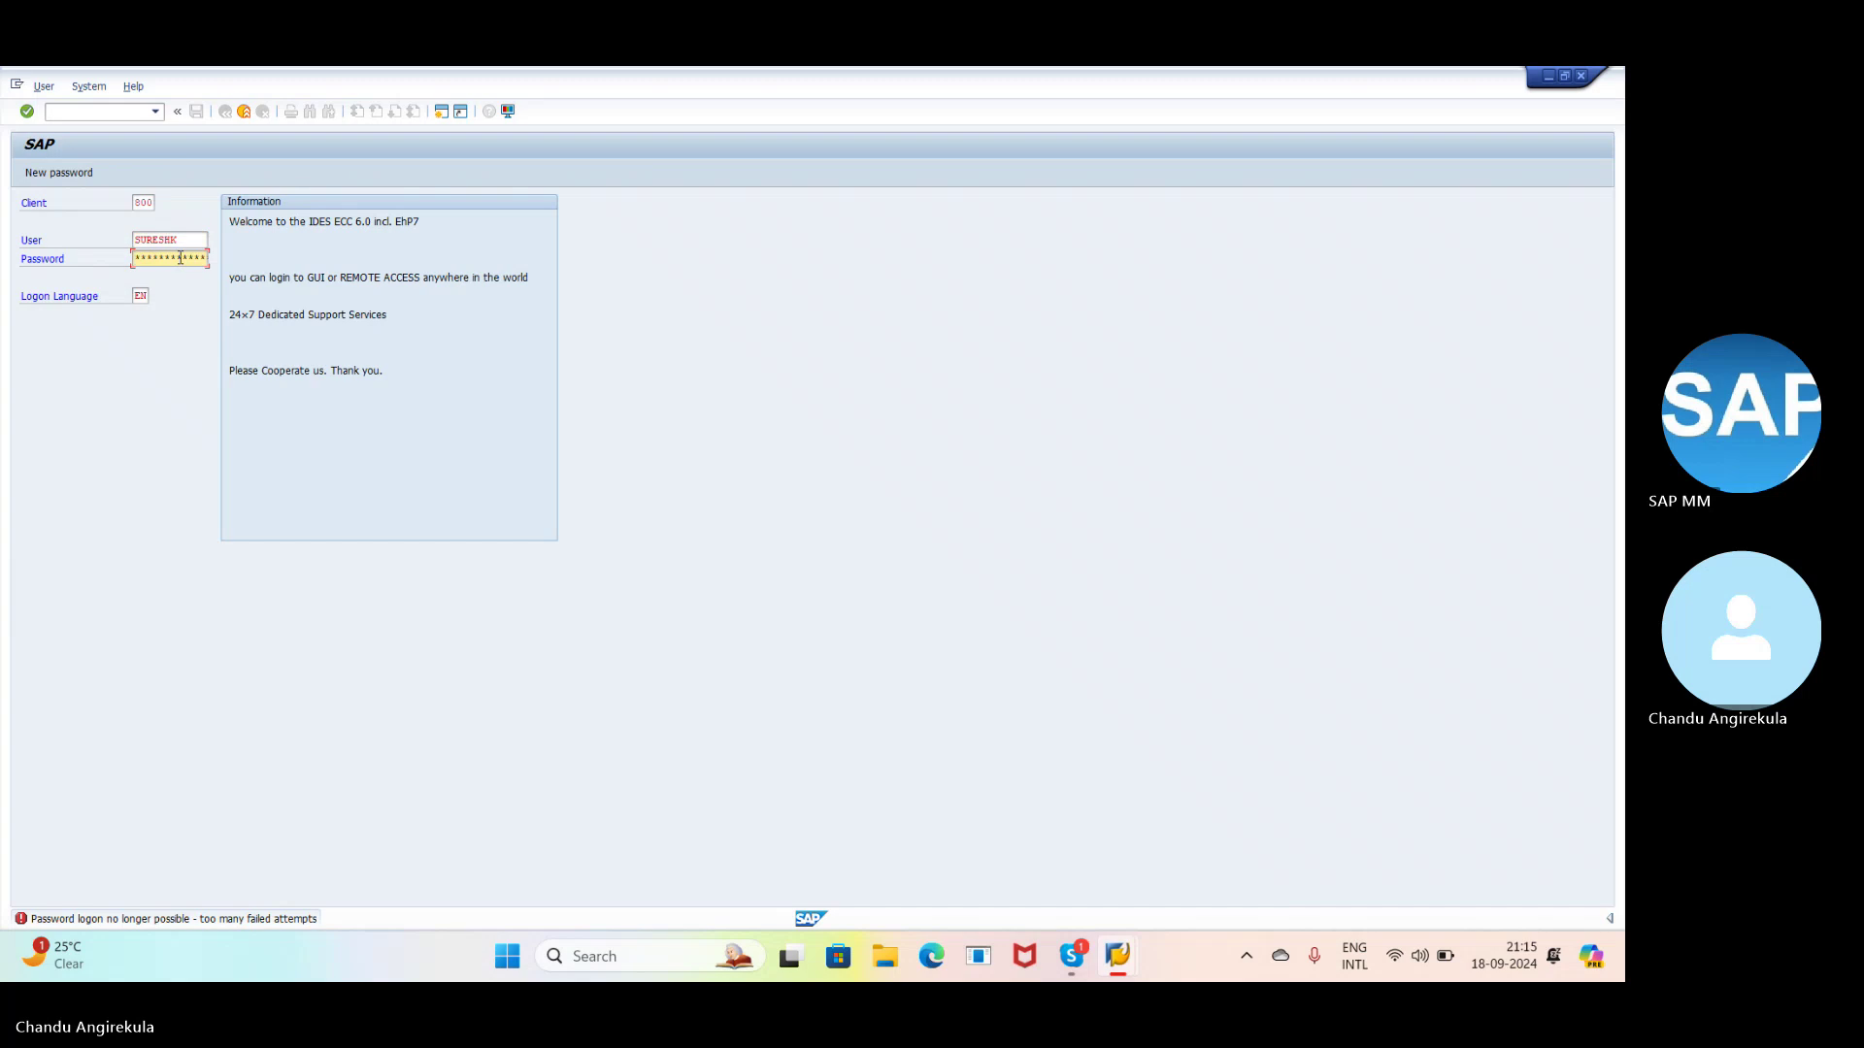